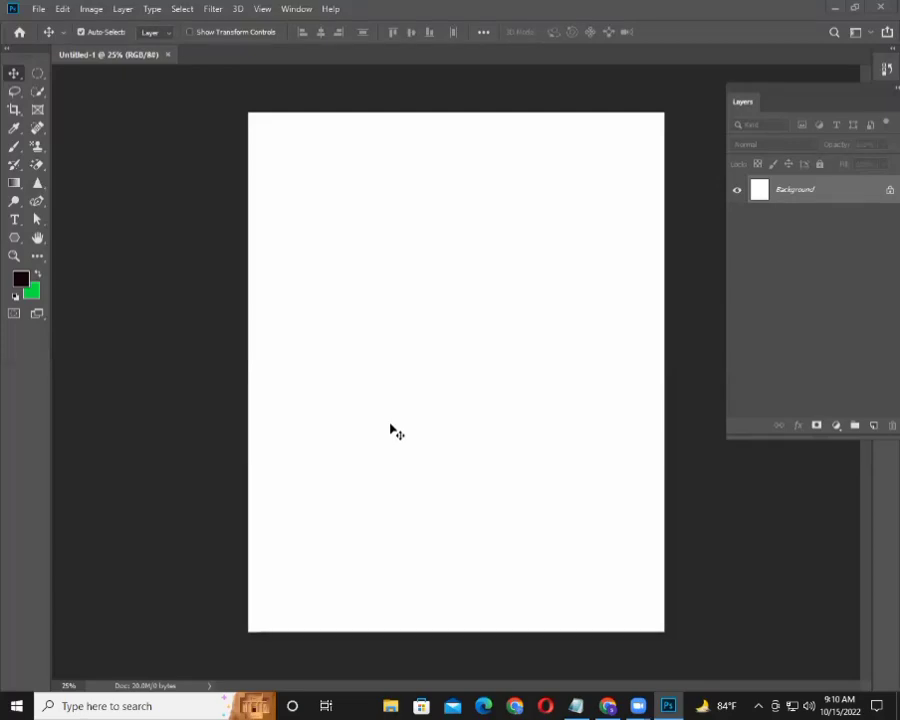
- Browse the marquee and eraser tool variants, then return to the Move tool
{"action": "left_click", "coordinate": [37, 72]}
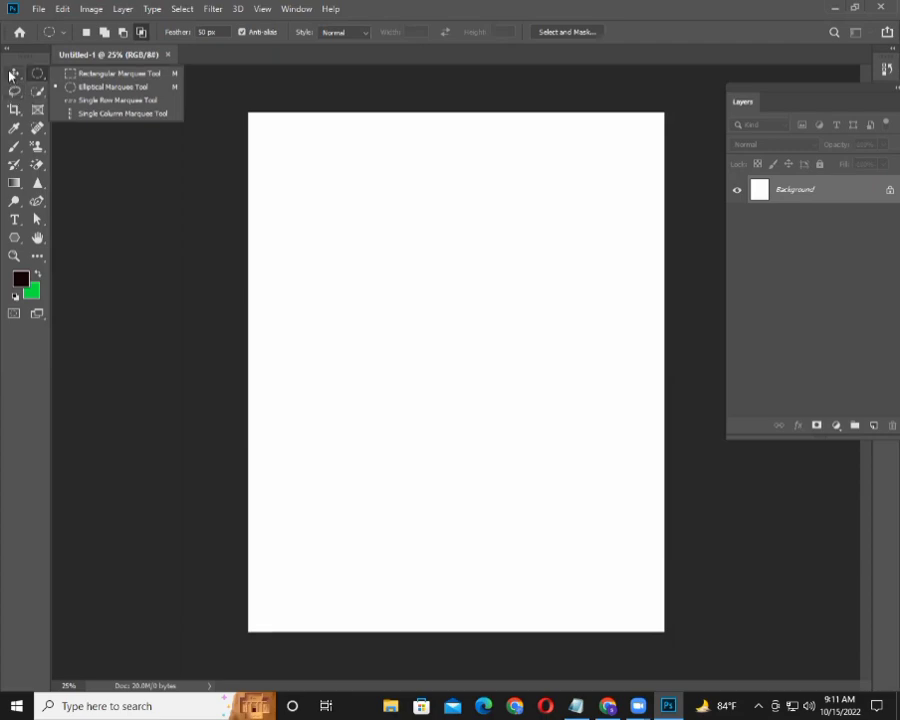
{"action": "left_click", "coordinate": [13, 73]}
{"action": "right_click", "coordinate": [31, 172]}
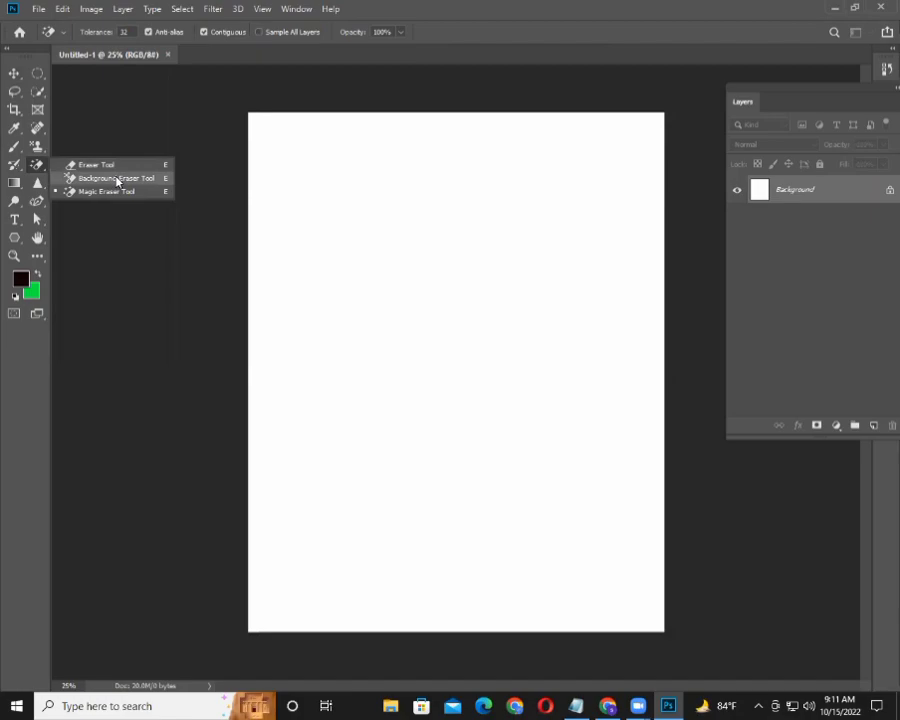
{"action": "left_click", "coordinate": [14, 73]}
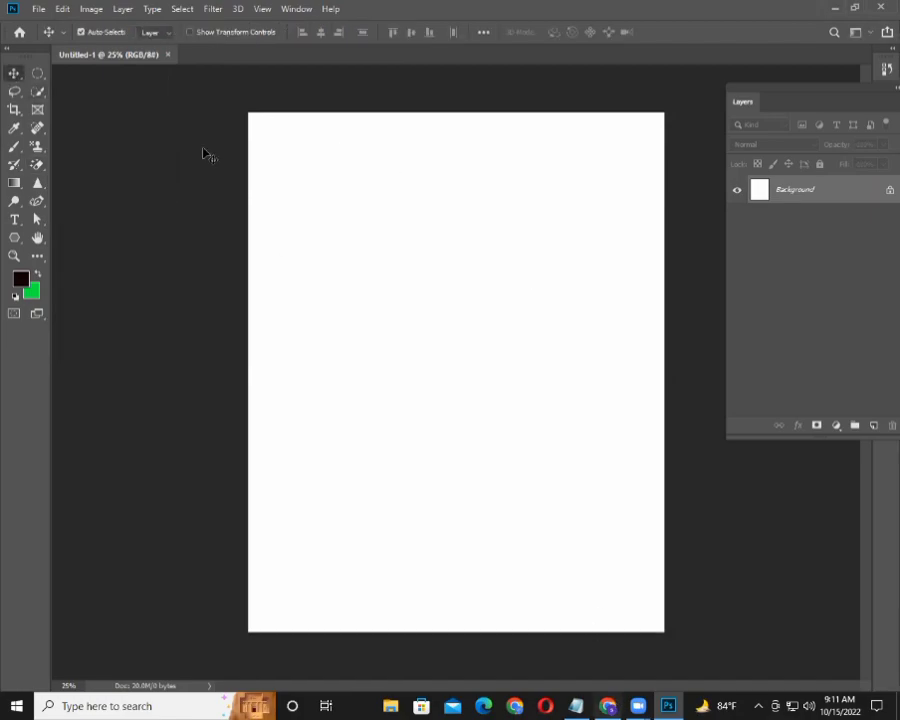
- Open photo 01 of the man from the Desktop image folder
{"action": "left_click", "coordinate": [36, 9]}
{"action": "left_click", "coordinate": [60, 37]}
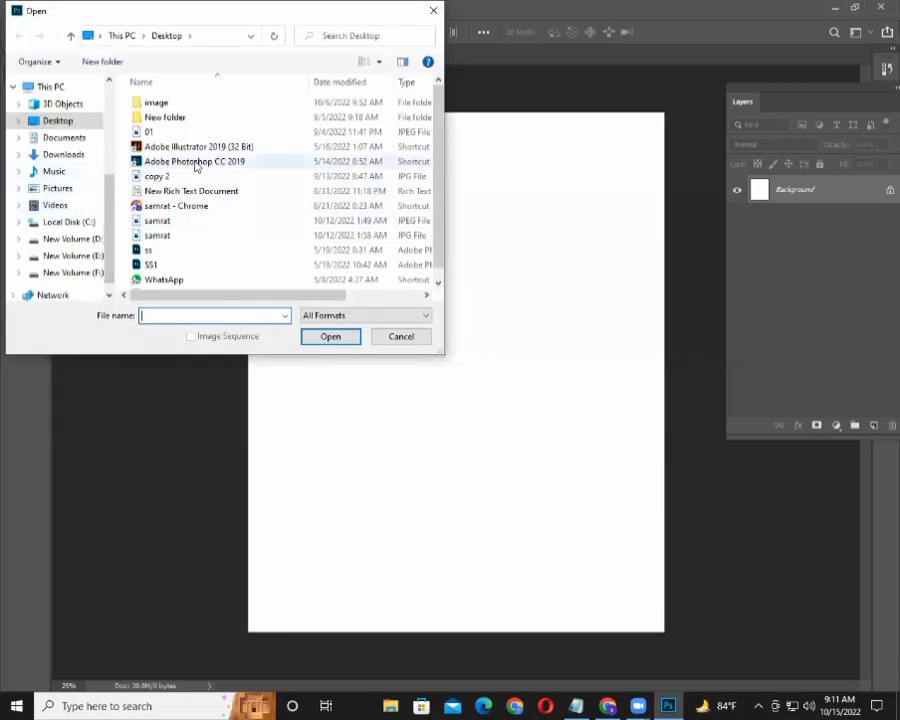
{"action": "double_click", "coordinate": [178, 117]}
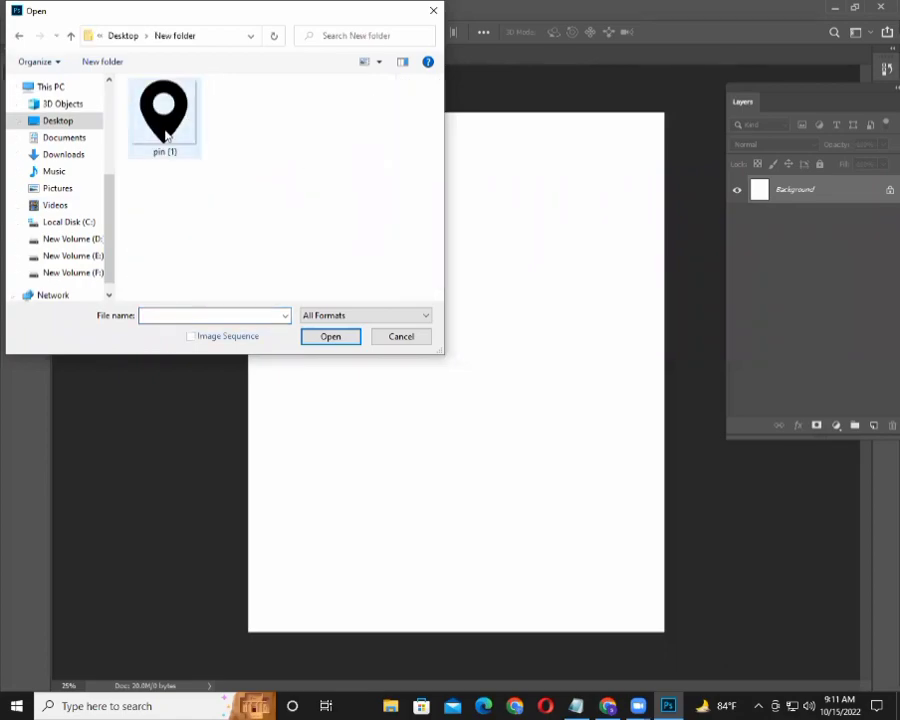
{"action": "left_click", "coordinate": [68, 37]}
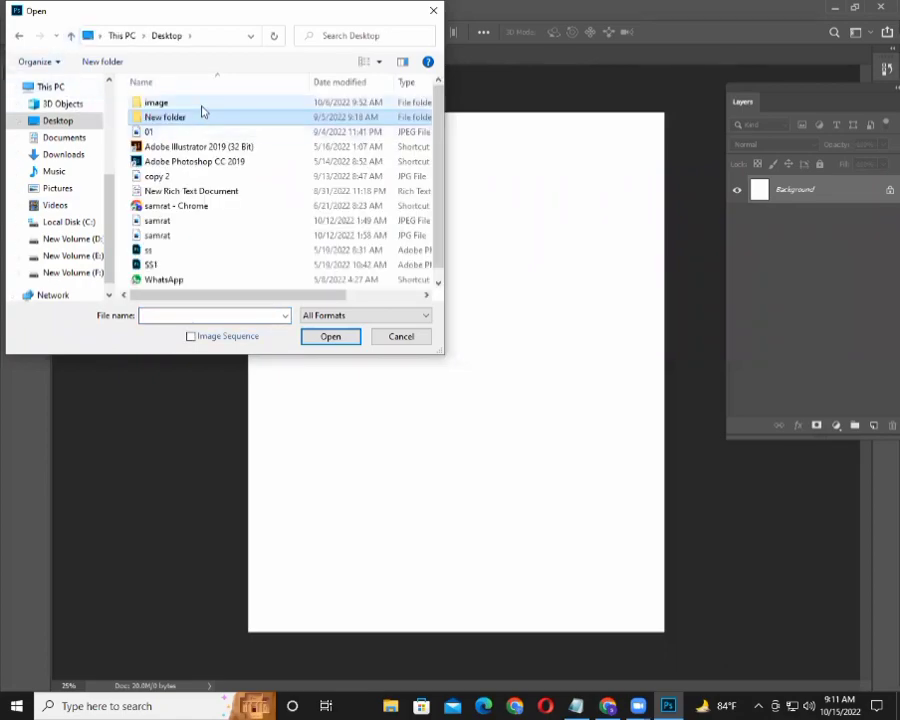
{"action": "double_click", "coordinate": [200, 102]}
{"action": "scroll", "coordinate": [410, 196], "scroll_direction": "down", "scroll_amount": 2}
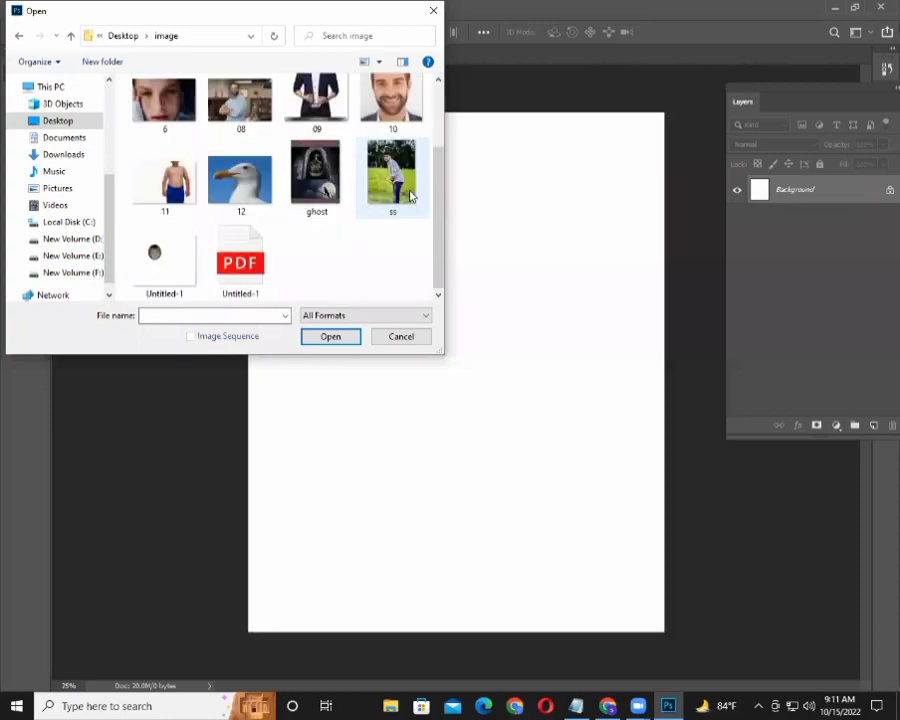
{"action": "scroll", "coordinate": [410, 196], "scroll_direction": "up", "scroll_amount": 2}
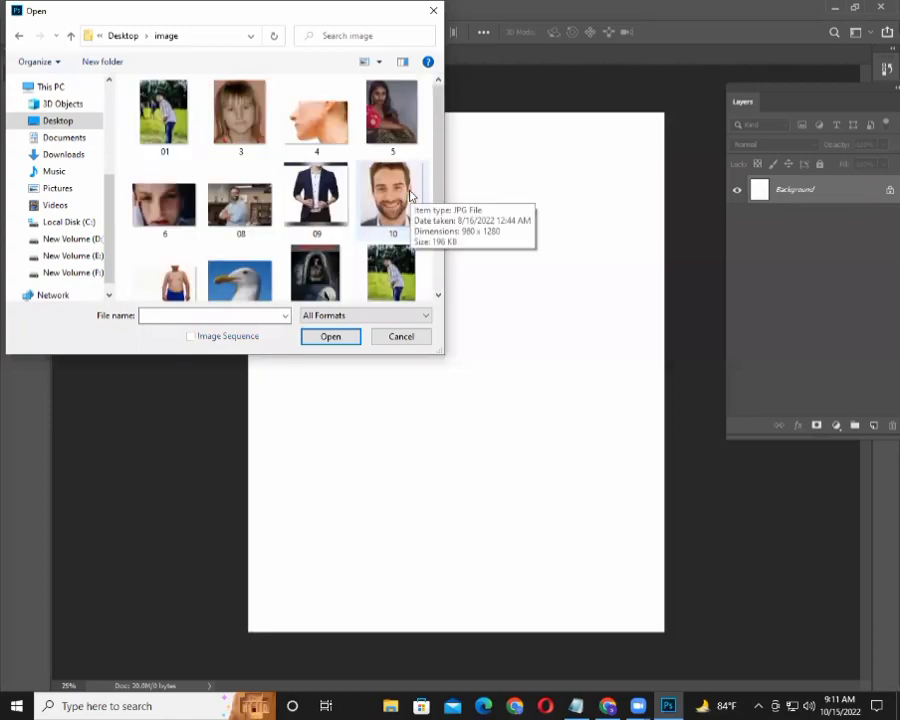
{"action": "left_click", "coordinate": [163, 112]}
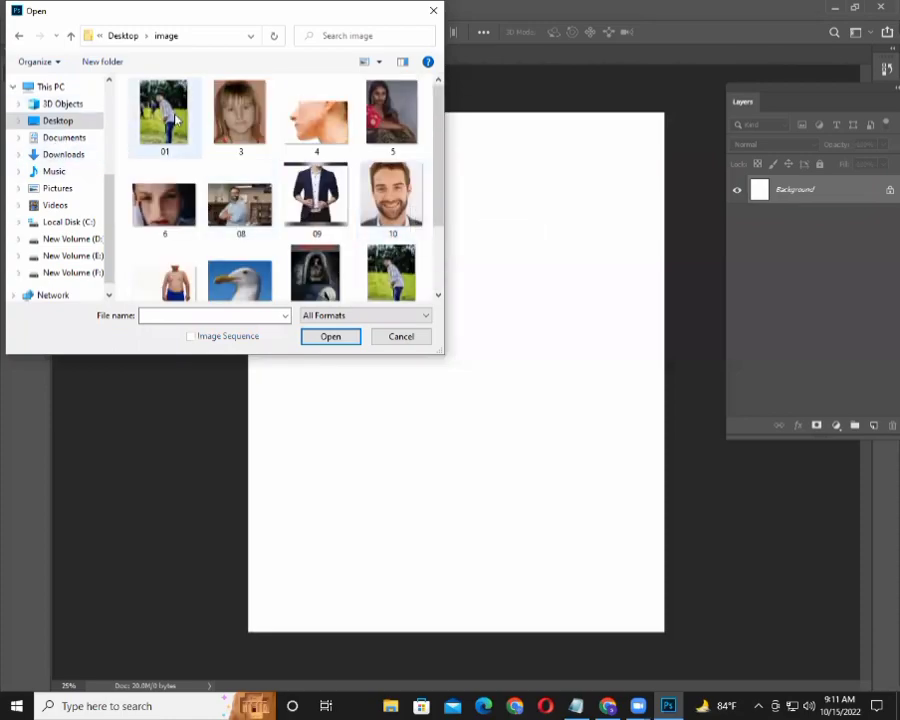
{"action": "left_click", "coordinate": [335, 336]}
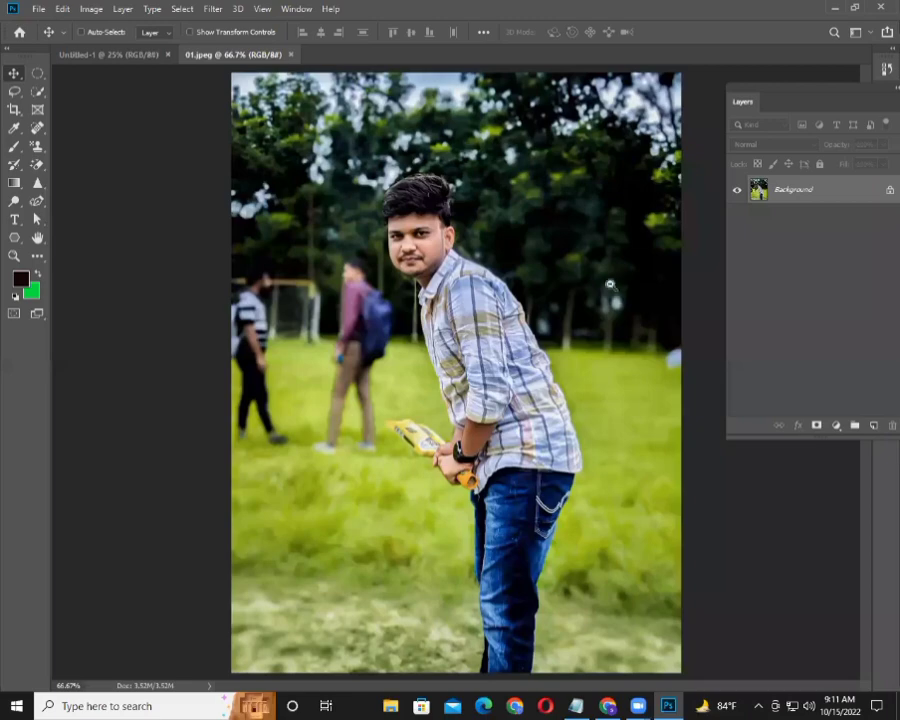
- Open seagull photo 12.jpg, check the 01.jpeg tab, and return to 12.jpg
{"action": "key", "text": "ctrl+minus"}
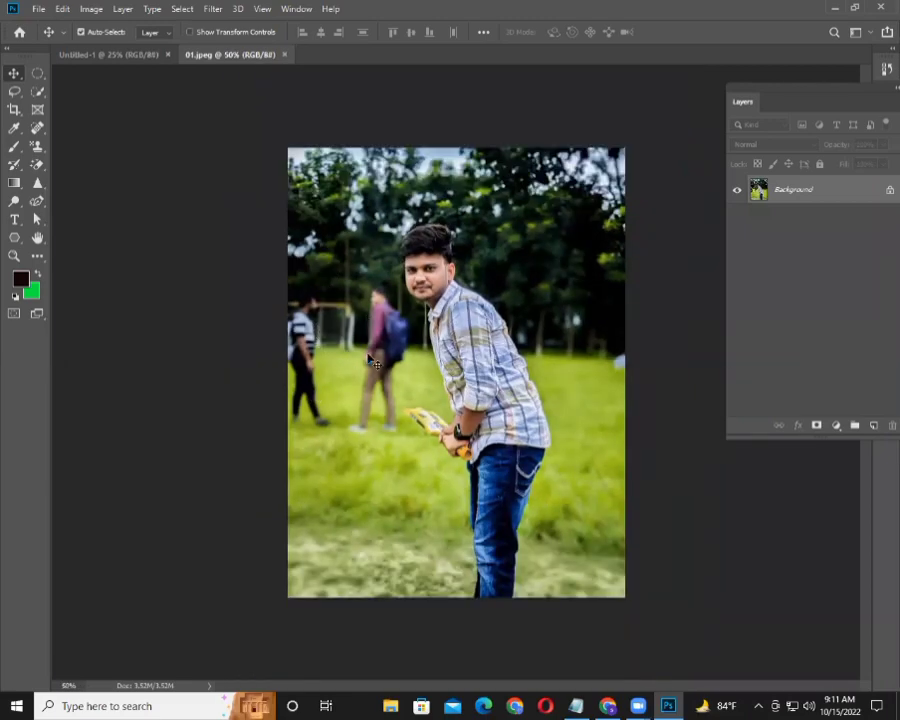
{"action": "left_click", "coordinate": [37, 10]}
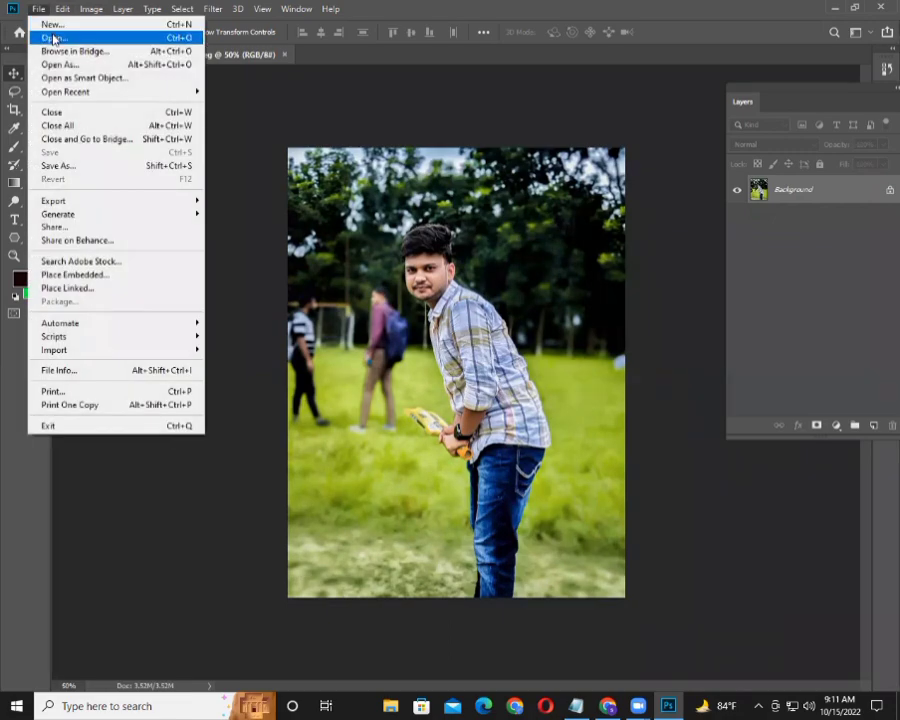
{"action": "left_click", "coordinate": [53, 38]}
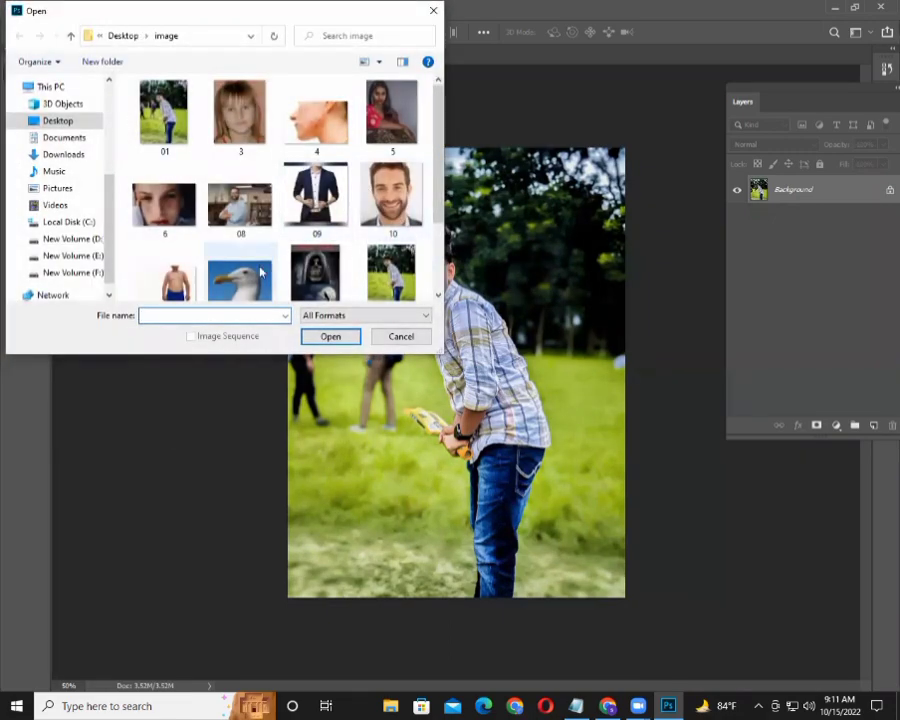
{"action": "left_click", "coordinate": [249, 290]}
{"action": "left_click", "coordinate": [331, 337]}
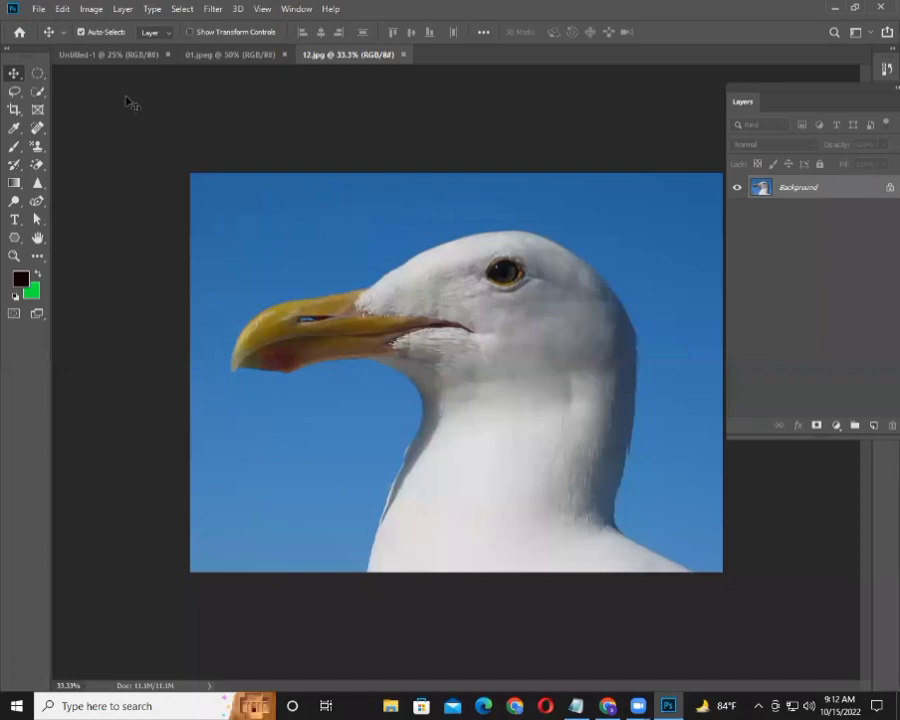
{"action": "left_click", "coordinate": [232, 55]}
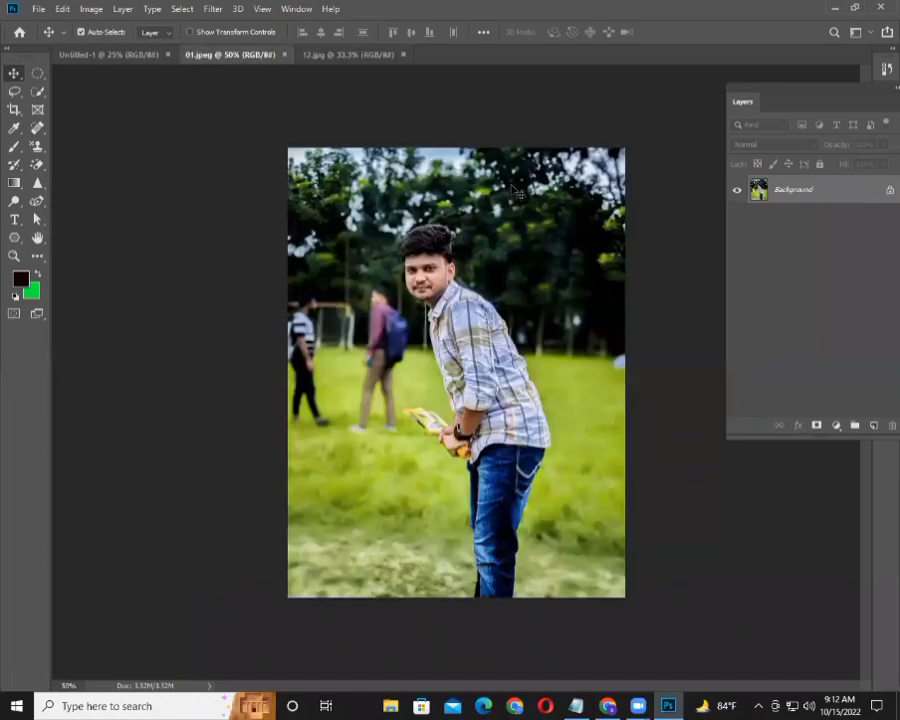
{"action": "left_click", "coordinate": [345, 55]}
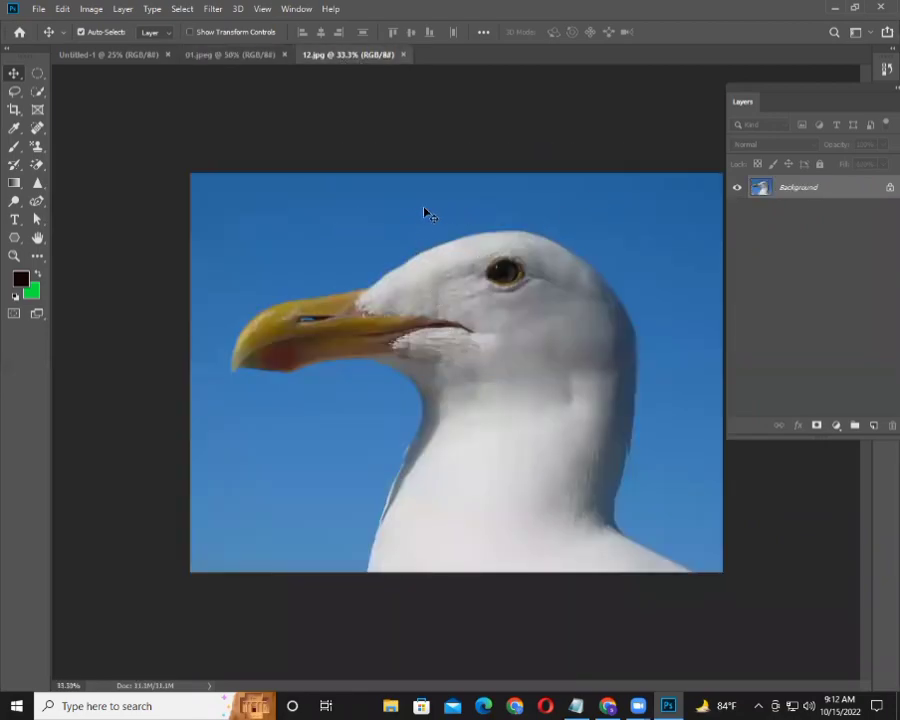
- Select the sky left of the beak and across the top and right with Quick Selection
{"action": "left_click", "coordinate": [38, 91]}
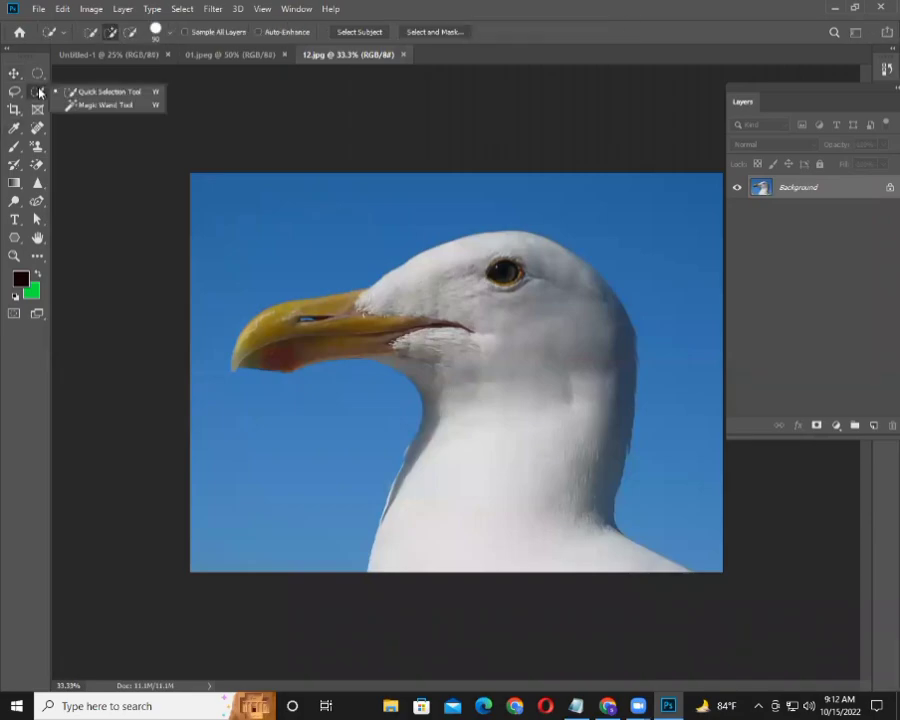
{"action": "left_click", "coordinate": [90, 94]}
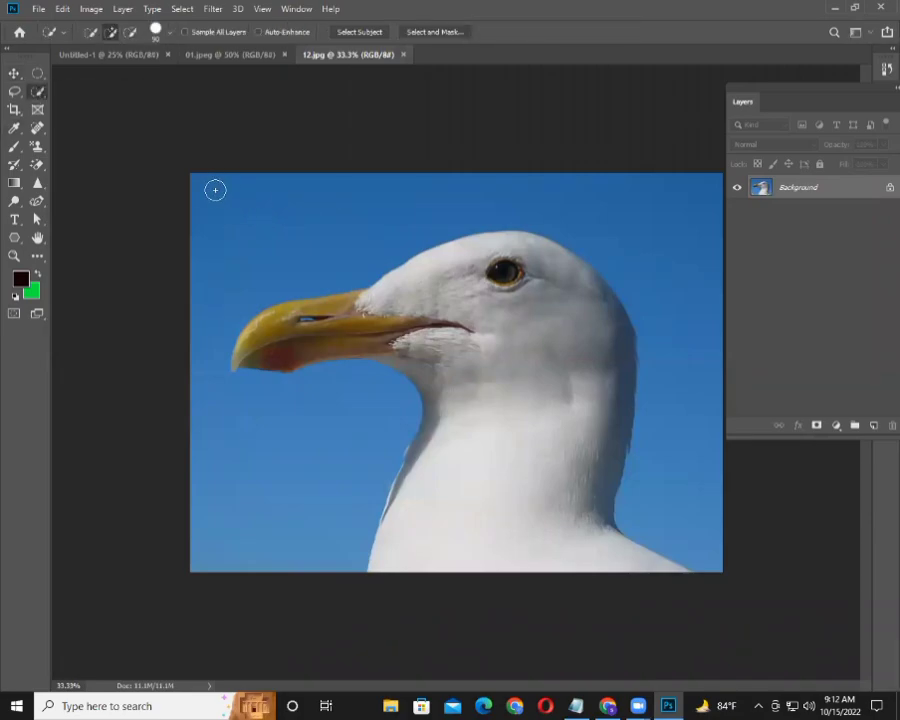
{"action": "left_click_drag", "start_coordinate": [215, 189], "coordinate": [254, 422]}
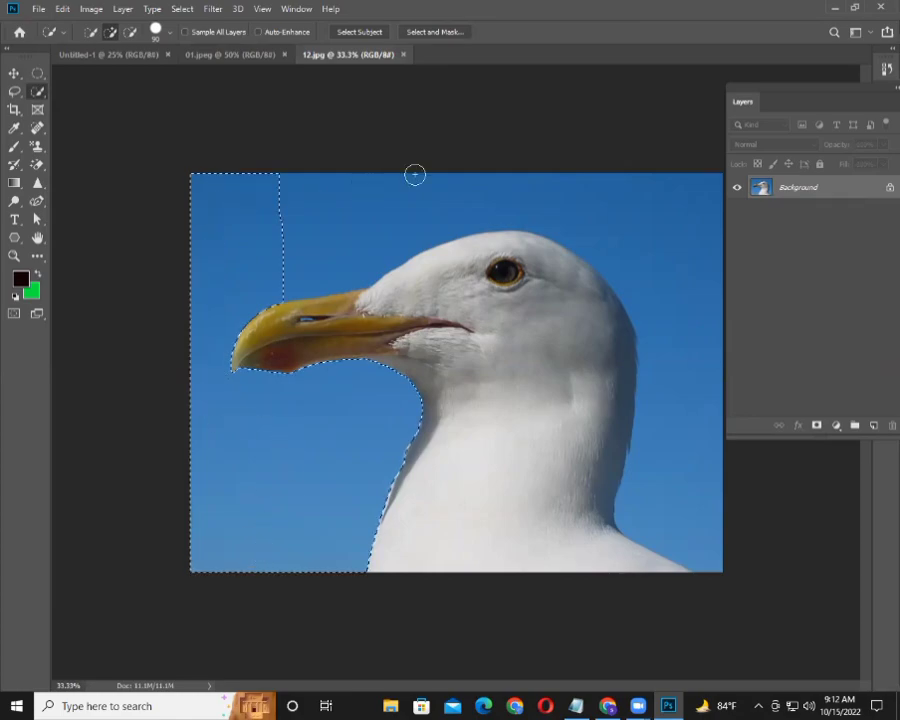
{"action": "left_click_drag", "start_coordinate": [414, 174], "coordinate": [715, 533]}
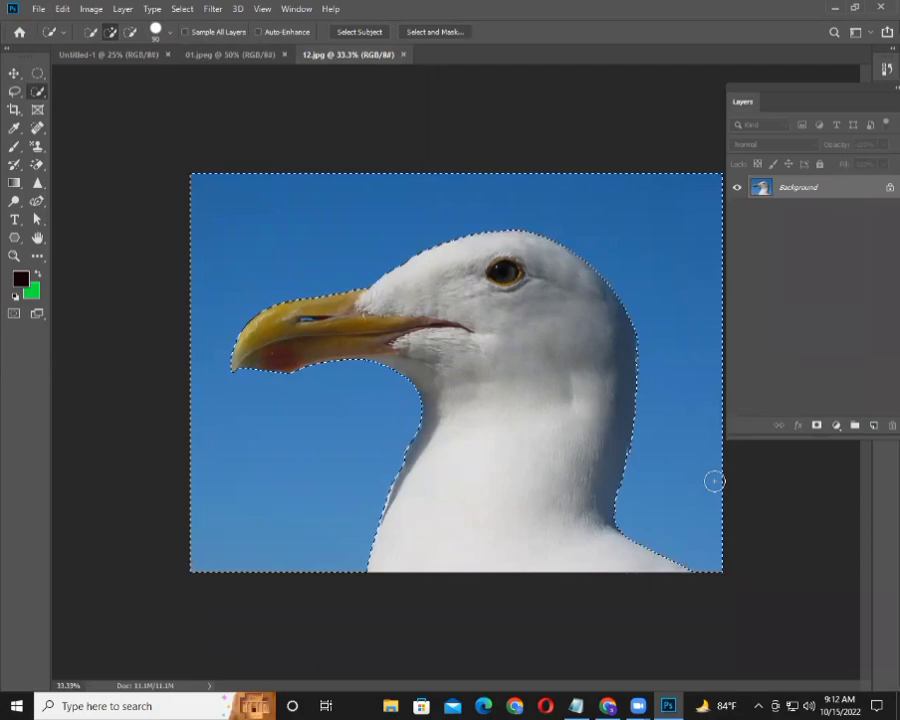
- Trial a Content-Aware fill of the selected sky, dismiss its tip, and undo it
{"action": "key", "text": "shift+F5"}
{"action": "left_click", "coordinate": [536, 185]}
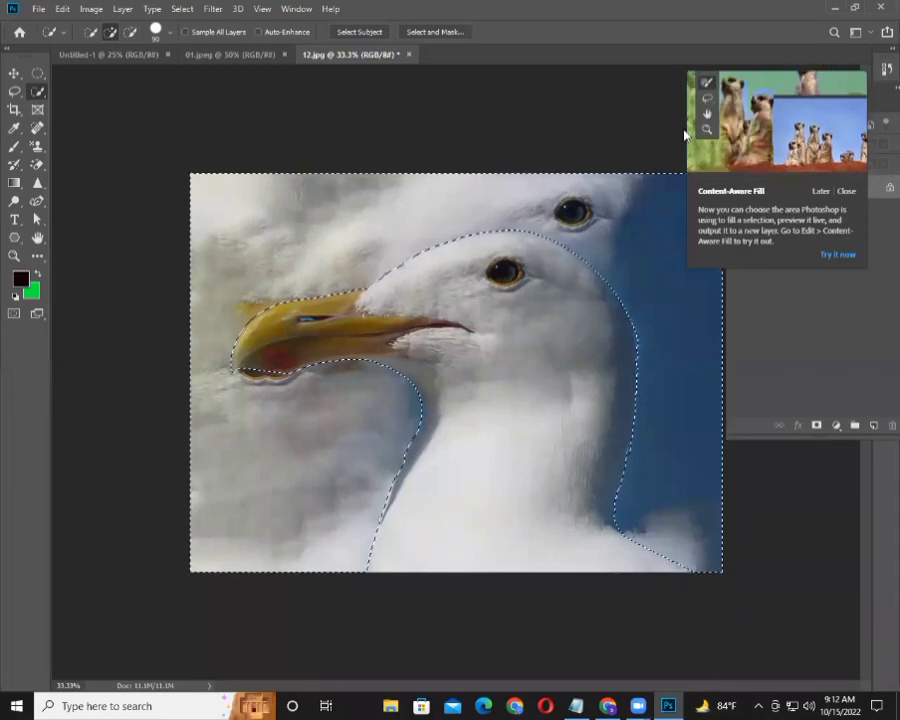
{"action": "left_click", "coordinate": [14, 73]}
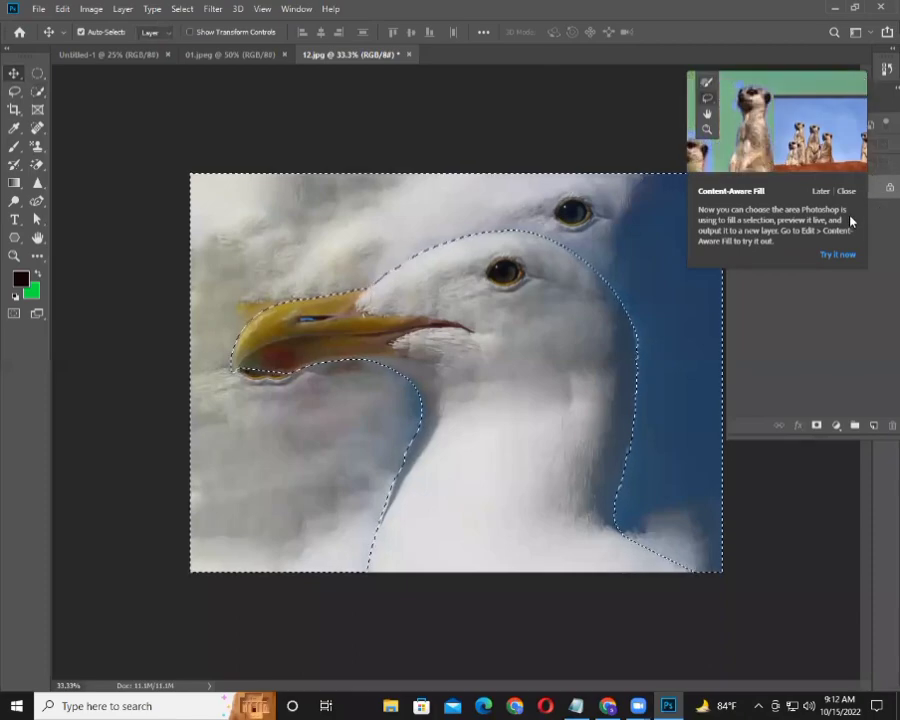
{"action": "left_click", "coordinate": [828, 192]}
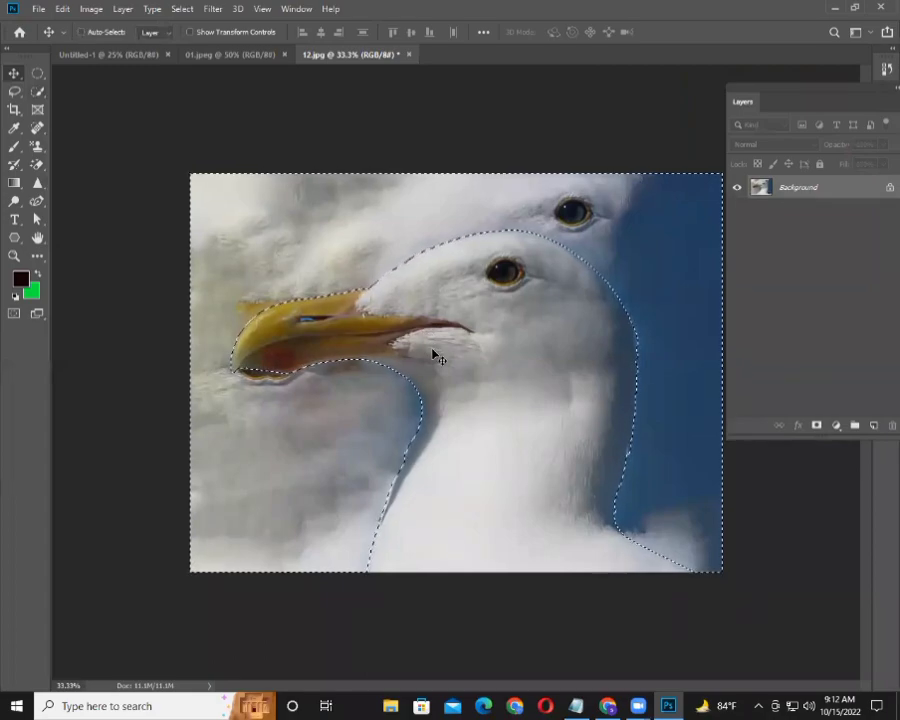
{"action": "key", "text": "ctrl+z"}
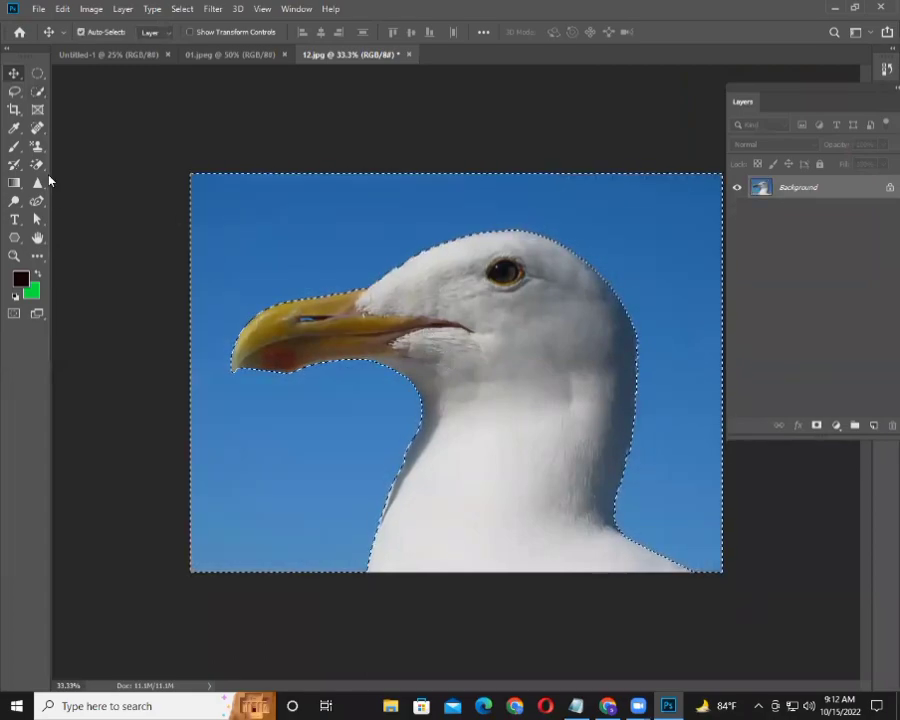
- Clear the existing selection and reselect the Quick Selection tool
{"action": "left_click", "coordinate": [35, 94]}
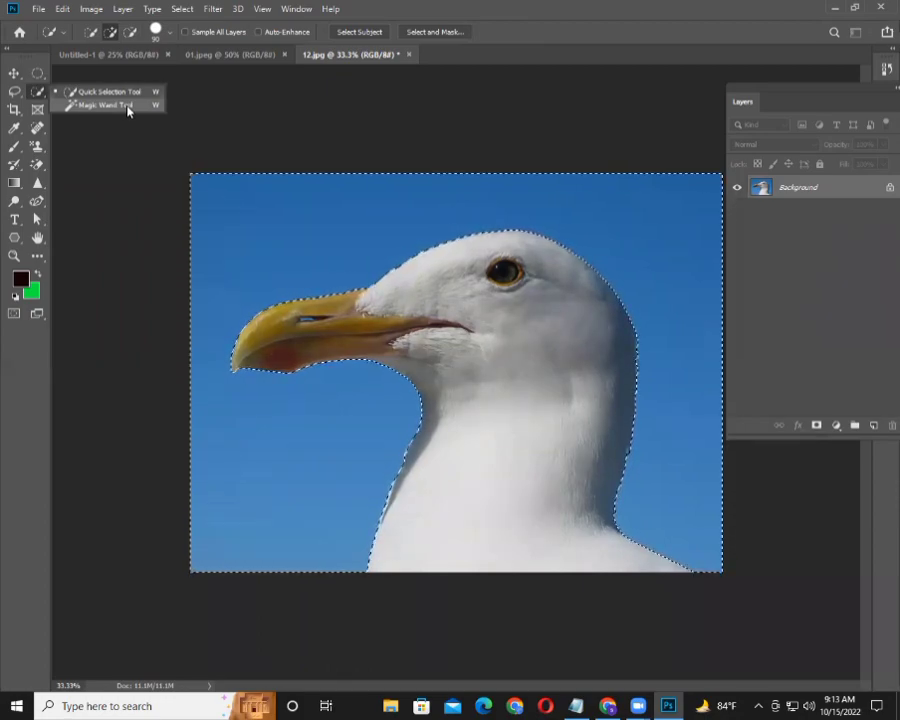
{"action": "left_click", "coordinate": [122, 98]}
{"action": "key", "text": "ctrl+d"}
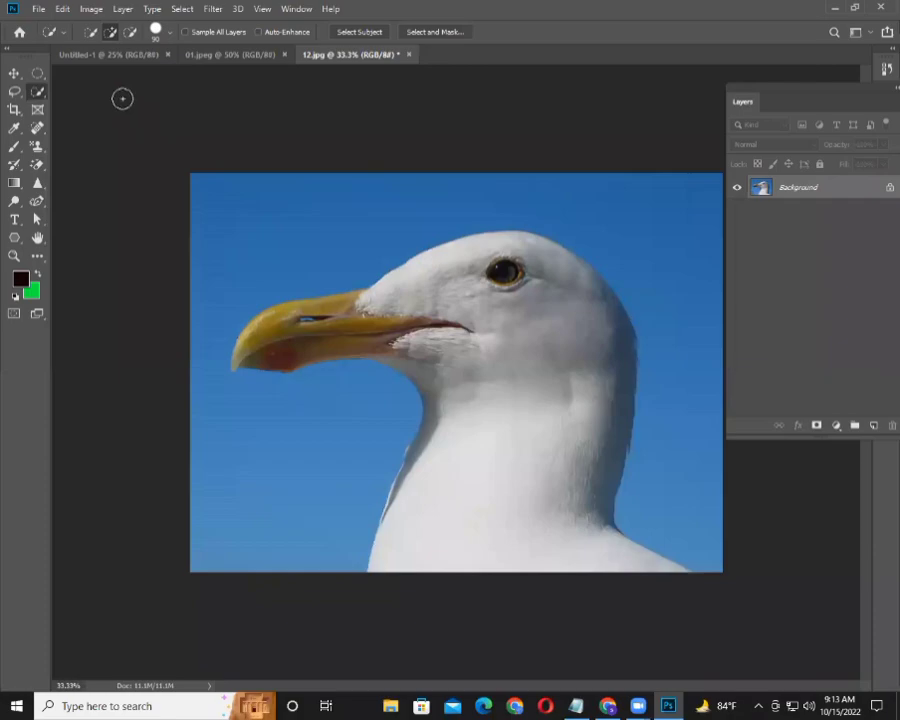
{"action": "right_click", "coordinate": [40, 92]}
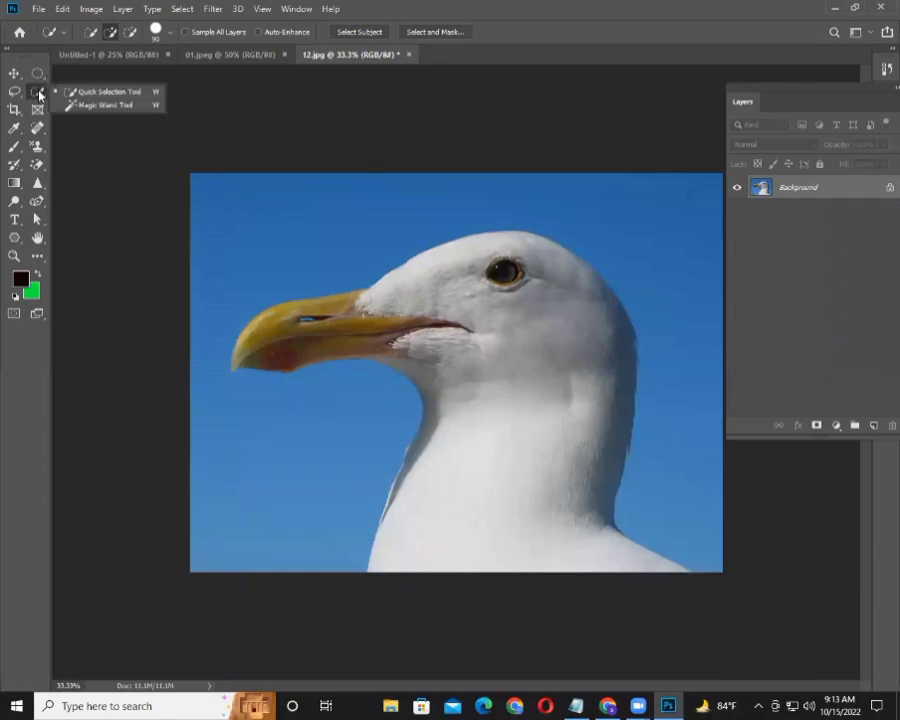
{"action": "left_click", "coordinate": [103, 95]}
- Brush-select the sky at top-left, down the left, across the top and right
{"action": "left_click_drag", "start_coordinate": [194, 176], "coordinate": [218, 196]}
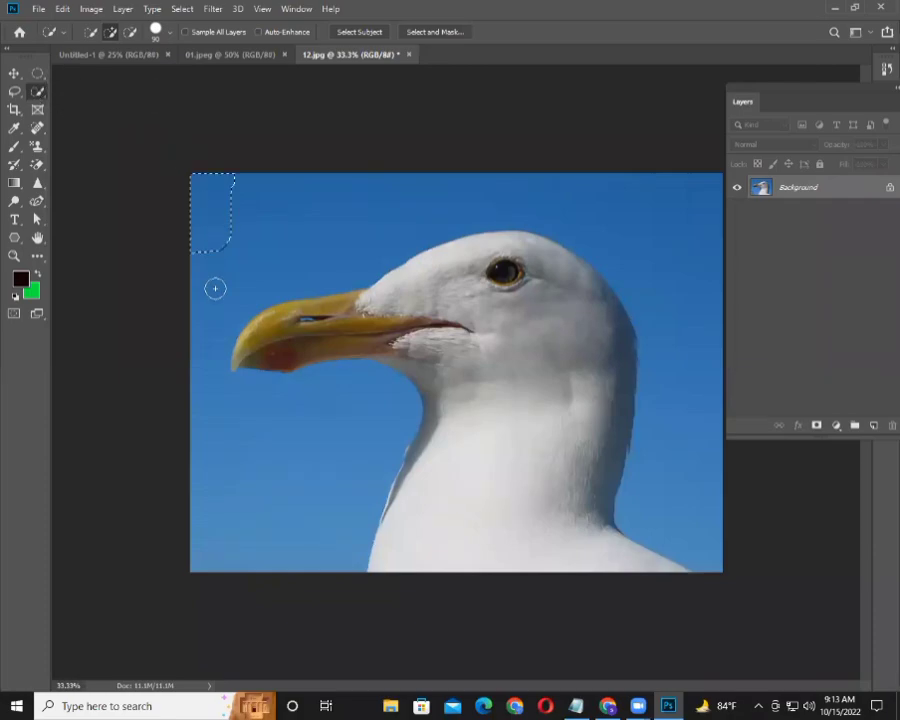
{"action": "mouse_move", "coordinate": [215, 288]}
{"action": "left_mouse_down"}
{"action": "mouse_move", "coordinate": [211, 426]}
{"action": "mouse_move", "coordinate": [246, 570]}
{"action": "left_mouse_up"}
{"action": "mouse_move", "coordinate": [205, 275]}
{"action": "left_mouse_down"}
{"action": "mouse_move", "coordinate": [690, 212]}
{"action": "mouse_move", "coordinate": [738, 405]}
{"action": "left_mouse_up"}
{"action": "left_click_drag", "start_coordinate": [714, 561], "coordinate": [711, 532]}
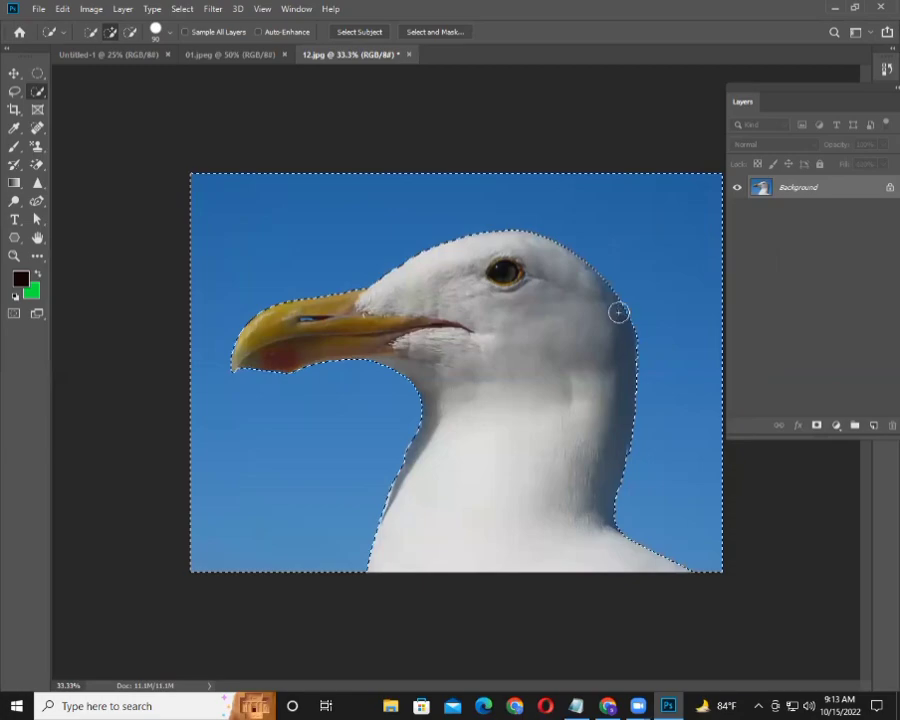
{"action": "mouse_move", "coordinate": [605, 327]}
{"action": "left_mouse_down"}
{"action": "mouse_move", "coordinate": [548, 457]}
{"action": "mouse_move", "coordinate": [495, 502]}
{"action": "left_mouse_up"}
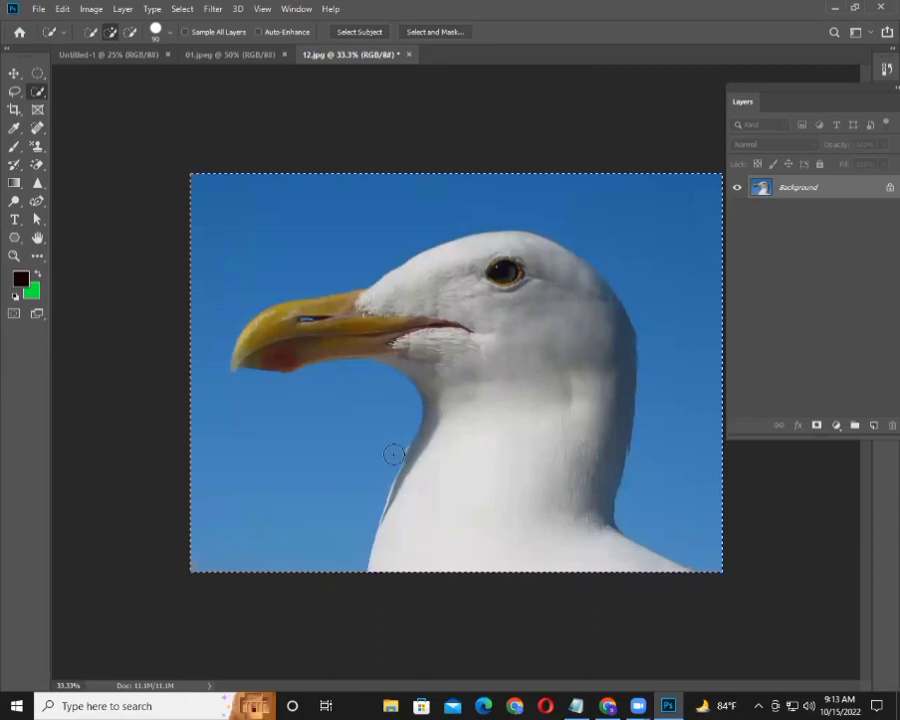
- Subtract neck areas with a larger brush, then deselect everything
{"action": "key", "text": "alt"}
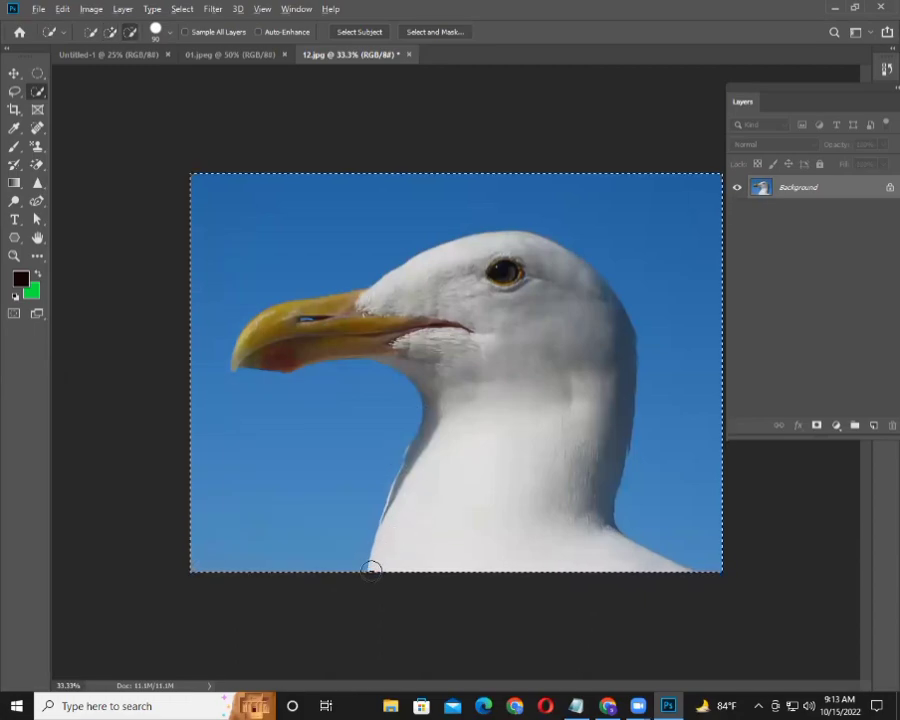
{"action": "mouse_move", "coordinate": [371, 569]}
{"action": "left_mouse_down"}
{"action": "mouse_move", "coordinate": [291, 326]}
{"action": "mouse_move", "coordinate": [260, 345]}
{"action": "mouse_move", "coordinate": [430, 255]}
{"action": "mouse_move", "coordinate": [600, 300]}
{"action": "mouse_move", "coordinate": [580, 319]}
{"action": "mouse_move", "coordinate": [597, 452]}
{"action": "mouse_move", "coordinate": [490, 508]}
{"action": "mouse_move", "coordinate": [516, 510]}
{"action": "mouse_move", "coordinate": [546, 372]}
{"action": "mouse_move", "coordinate": [545, 435]}
{"action": "mouse_move", "coordinate": [558, 438]}
{"action": "mouse_move", "coordinate": [559, 421]}
{"action": "mouse_move", "coordinate": [518, 428]}
{"action": "left_mouse_up"}
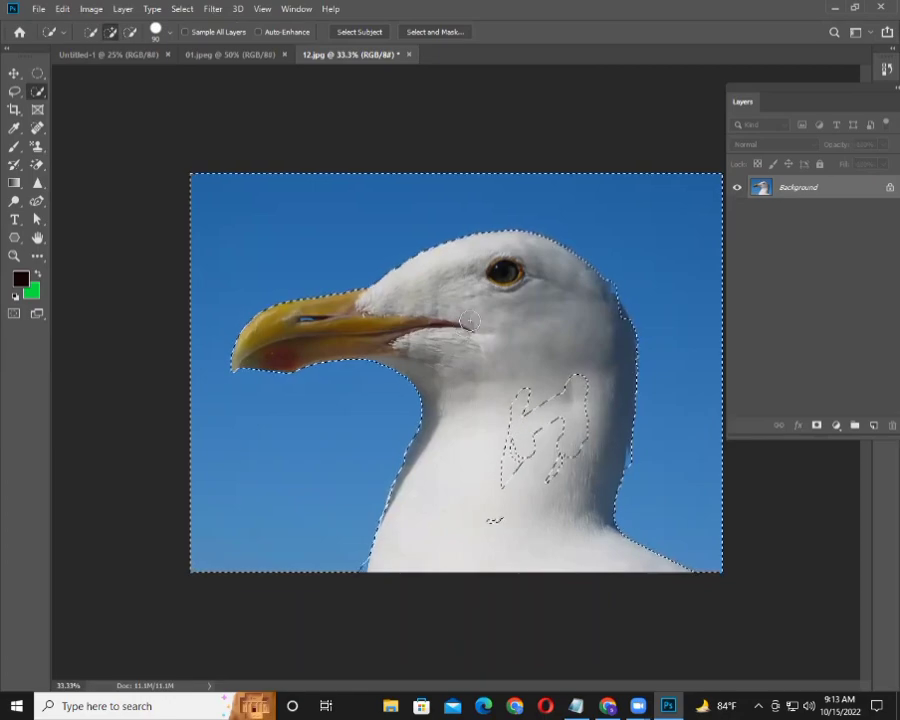
{"action": "key", "text": "bracketright"}
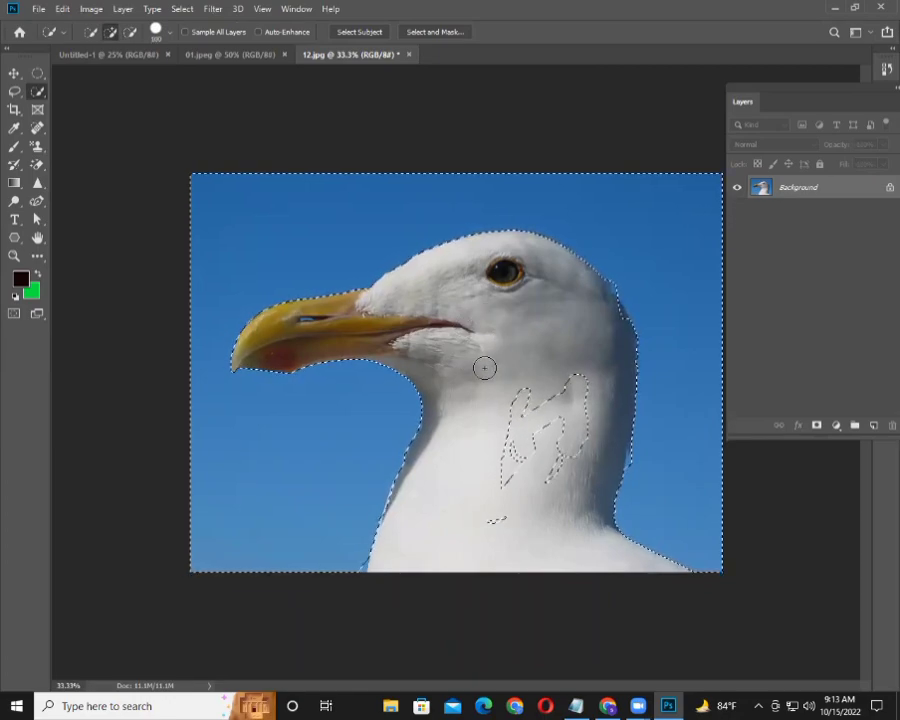
{"action": "key", "text": "bracketright"}
{"action": "key", "text": "bracketright"}
{"action": "key", "text": "bracketright"}
{"action": "key", "text": "bracketright"}
{"action": "key", "text": "bracketright"}
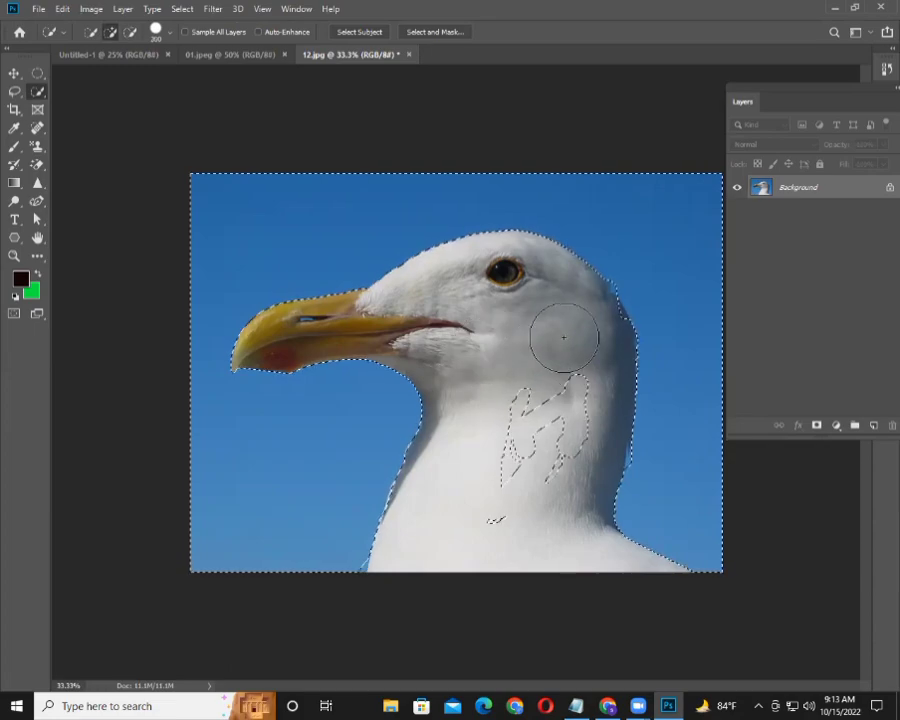
{"action": "mouse_move", "coordinate": [532, 347]}
{"action": "left_mouse_down"}
{"action": "mouse_move", "coordinate": [539, 371]}
{"action": "mouse_move", "coordinate": [438, 527]}
{"action": "mouse_move", "coordinate": [478, 484]}
{"action": "mouse_move", "coordinate": [482, 510]}
{"action": "mouse_move", "coordinate": [488, 496]}
{"action": "mouse_move", "coordinate": [514, 488]}
{"action": "mouse_move", "coordinate": [514, 412]}
{"action": "mouse_move", "coordinate": [532, 341]}
{"action": "mouse_move", "coordinate": [520, 460]}
{"action": "mouse_move", "coordinate": [495, 549]}
{"action": "mouse_move", "coordinate": [482, 412]}
{"action": "mouse_move", "coordinate": [462, 406]}
{"action": "mouse_move", "coordinate": [579, 406]}
{"action": "mouse_move", "coordinate": [575, 389]}
{"action": "left_mouse_up"}
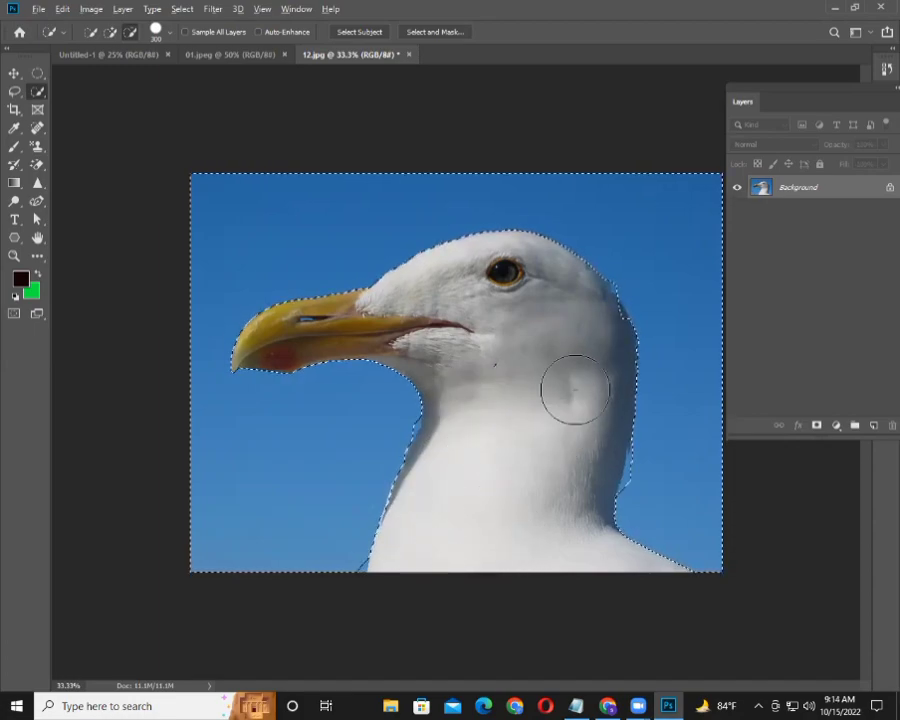
{"action": "left_click_drag", "start_coordinate": [647, 452], "coordinate": [690, 420]}
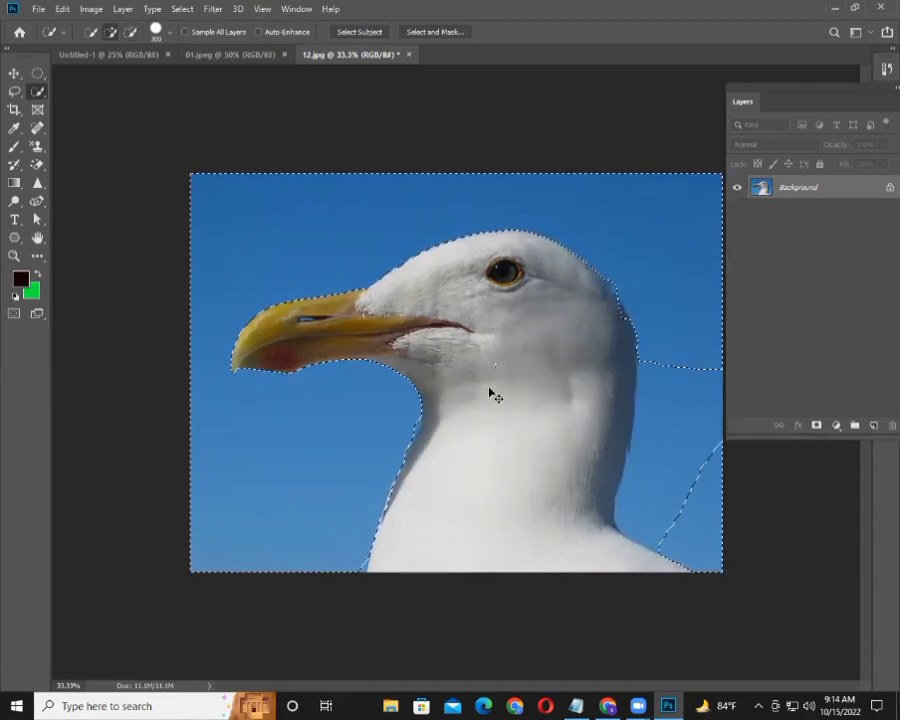
{"action": "key", "text": "ctrl+d"}
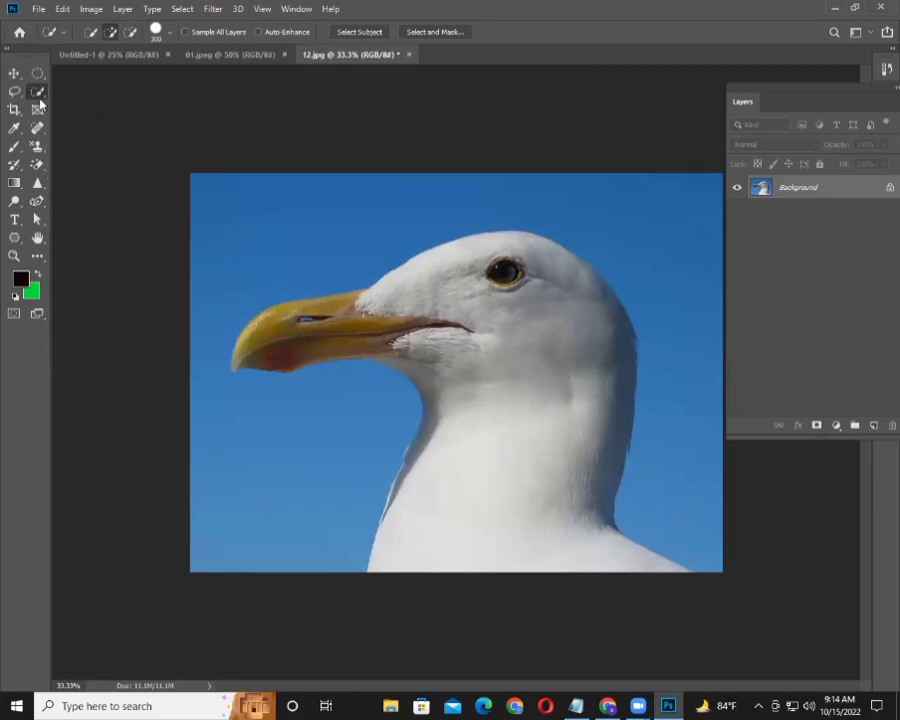
- Magic Wand-select the sky plus the lower-left and bottom-right patches, then bring up Fill
{"action": "right_click", "coordinate": [39, 95]}
{"action": "left_click", "coordinate": [82, 104]}
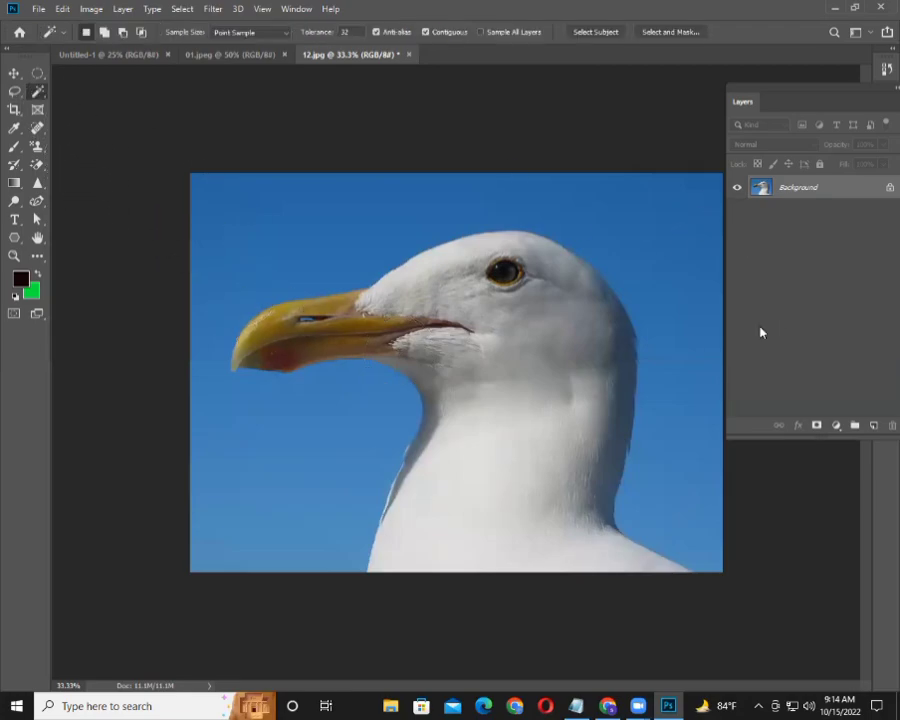
{"action": "left_click", "coordinate": [352, 231]}
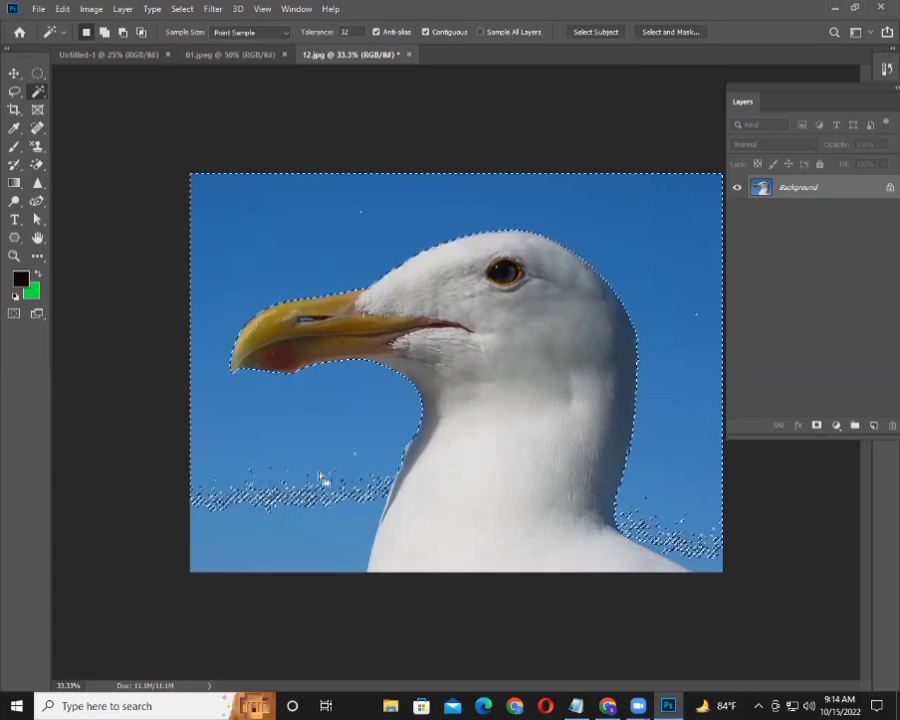
{"action": "left_click", "coordinate": [317, 534], "text": "shift"}
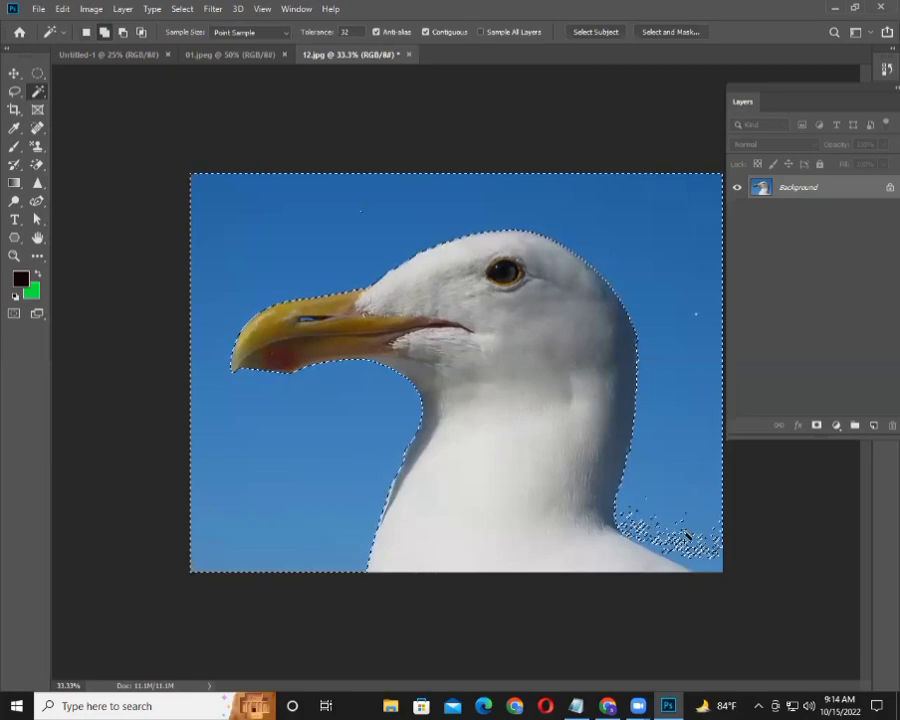
{"action": "left_click", "coordinate": [684, 536], "text": "shift"}
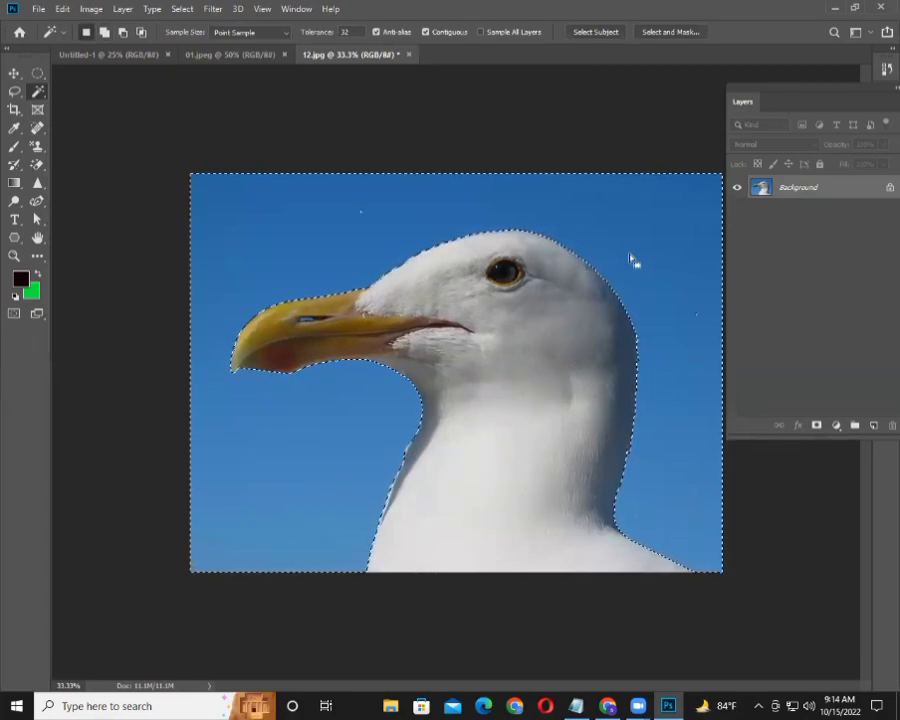
{"action": "key", "text": "shift+F5"}
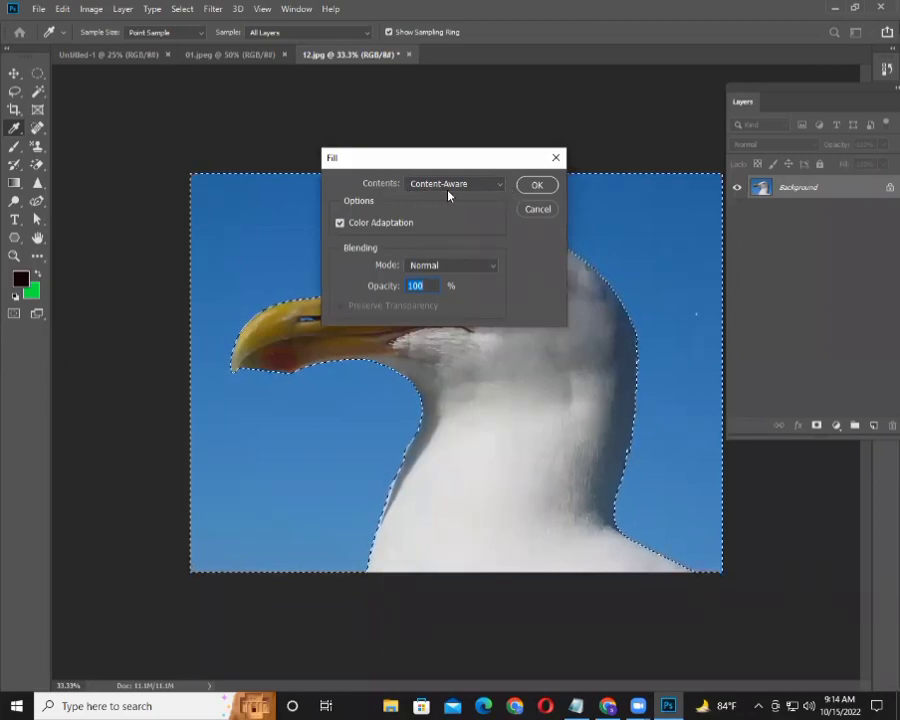
- Fill the selected sky with the foreground colour
{"action": "left_click", "coordinate": [498, 185]}
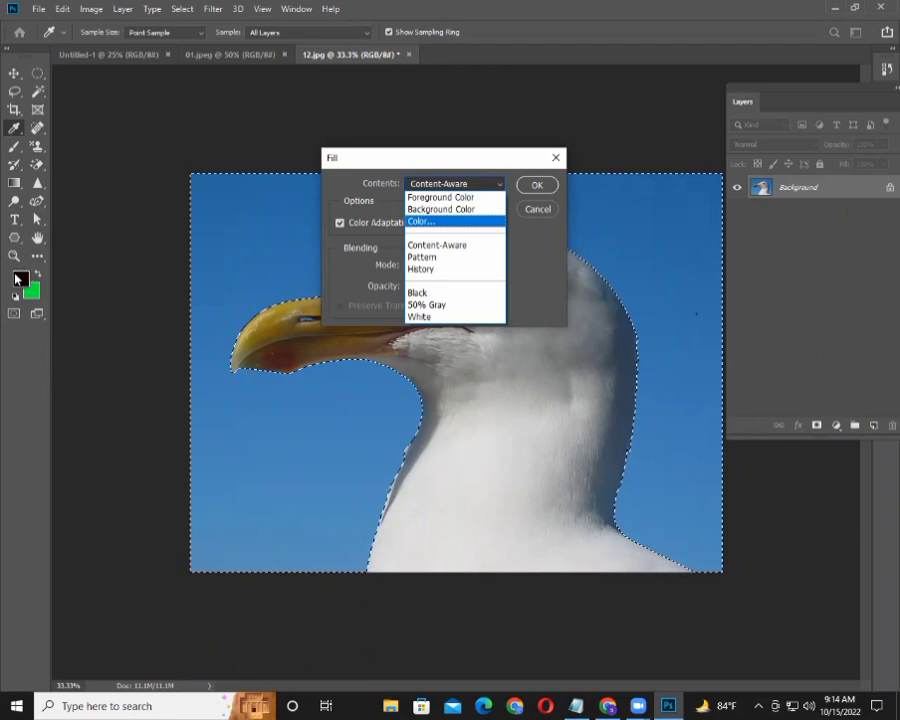
{"action": "left_click", "coordinate": [440, 197]}
{"action": "left_click", "coordinate": [539, 192]}
{"action": "key", "text": "w"}
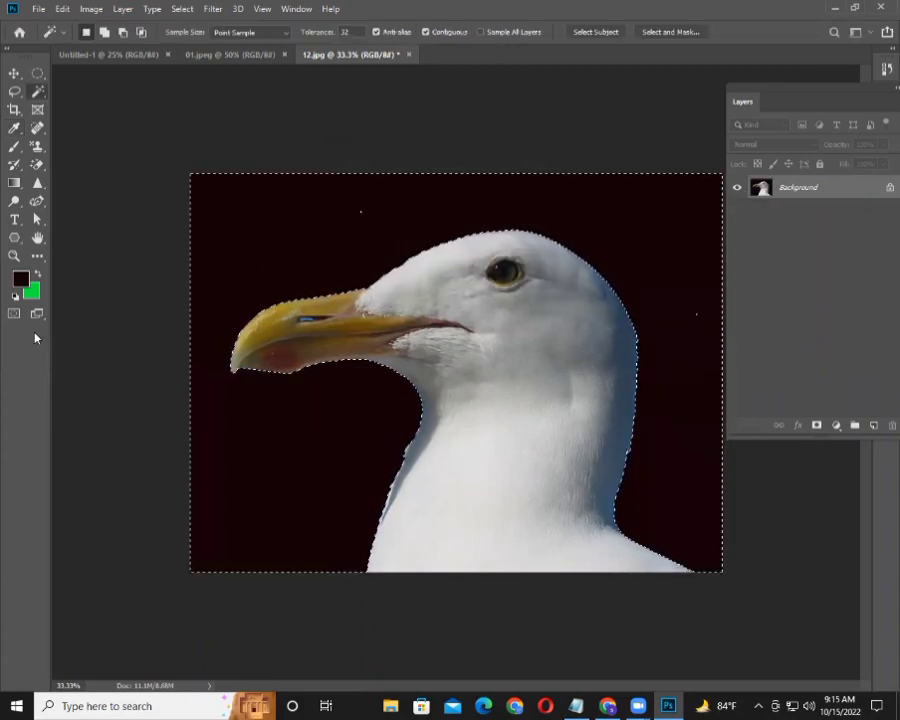
- Refill the sky with the green background colour
{"action": "key", "text": "i"}
{"action": "key", "text": "shift+F5"}
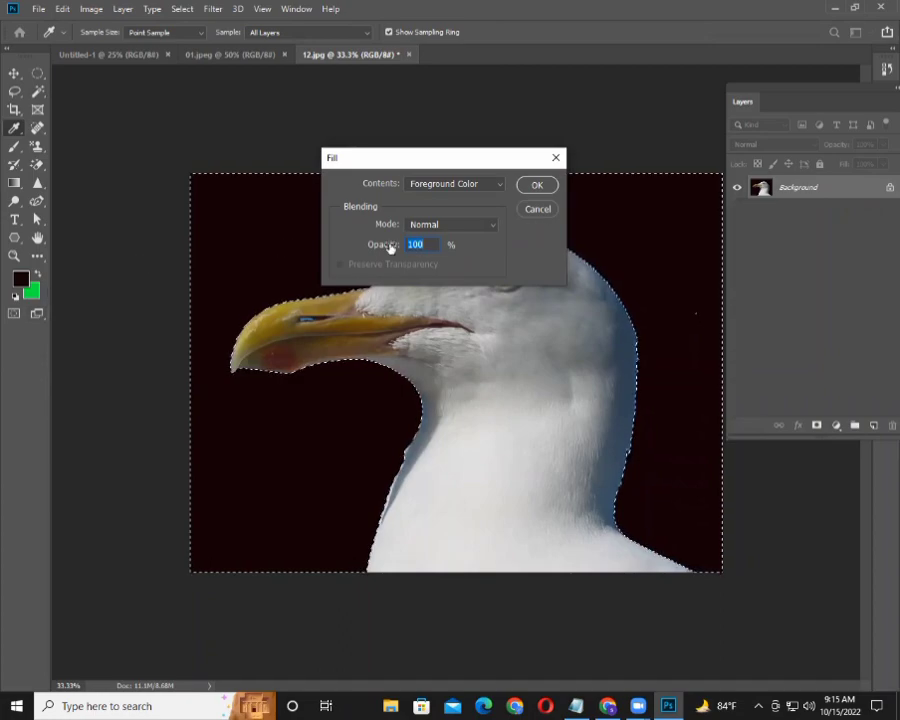
{"action": "left_click", "coordinate": [498, 185]}
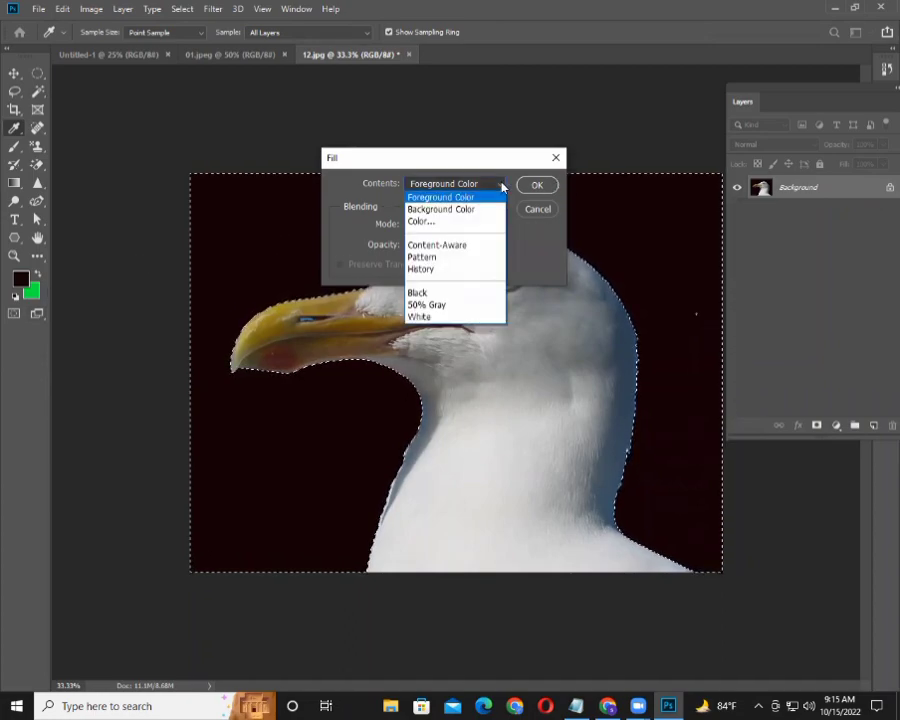
{"action": "left_click", "coordinate": [474, 209]}
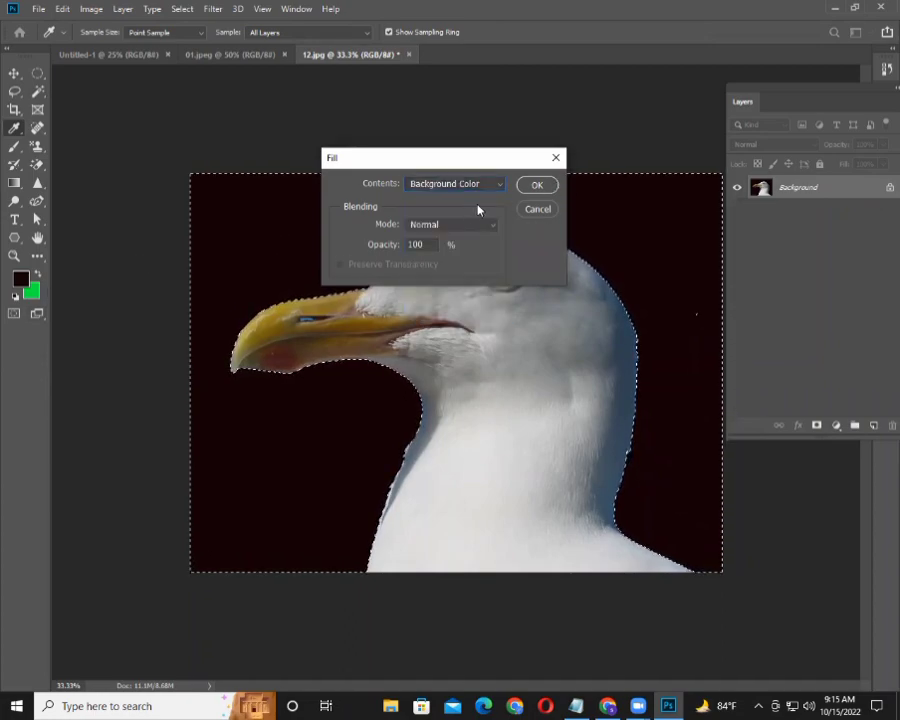
{"action": "left_click", "coordinate": [535, 187]}
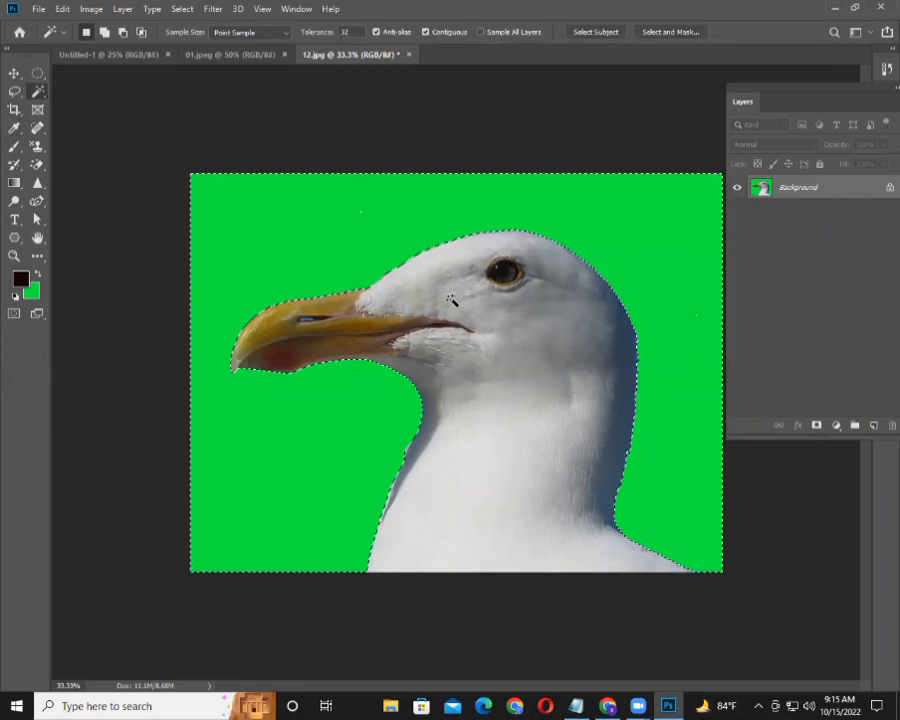
- Fill the selected sky with a custom blue hue picked in the Color Picker
{"action": "key", "text": "shift+F5"}
{"action": "left_click", "coordinate": [499, 186]}
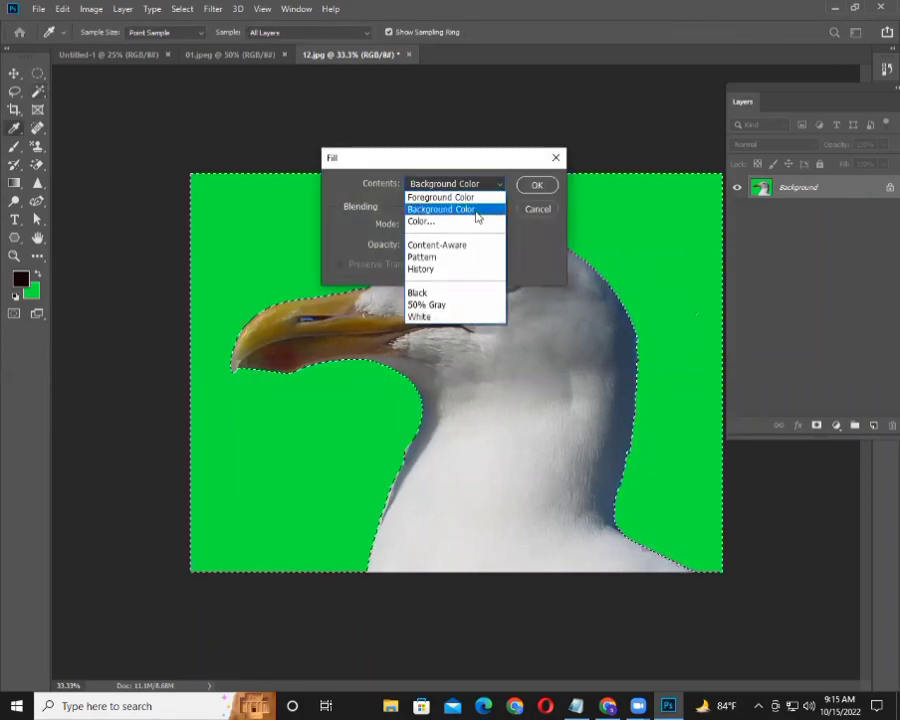
{"action": "left_click", "coordinate": [466, 222]}
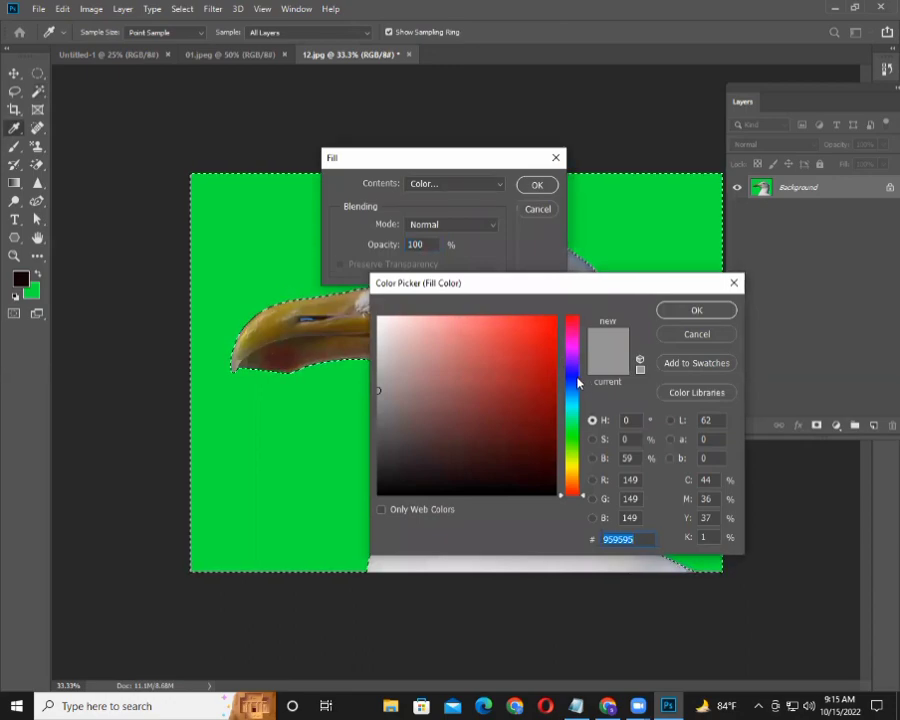
{"action": "left_click", "coordinate": [571, 377]}
{"action": "left_click", "coordinate": [695, 311]}
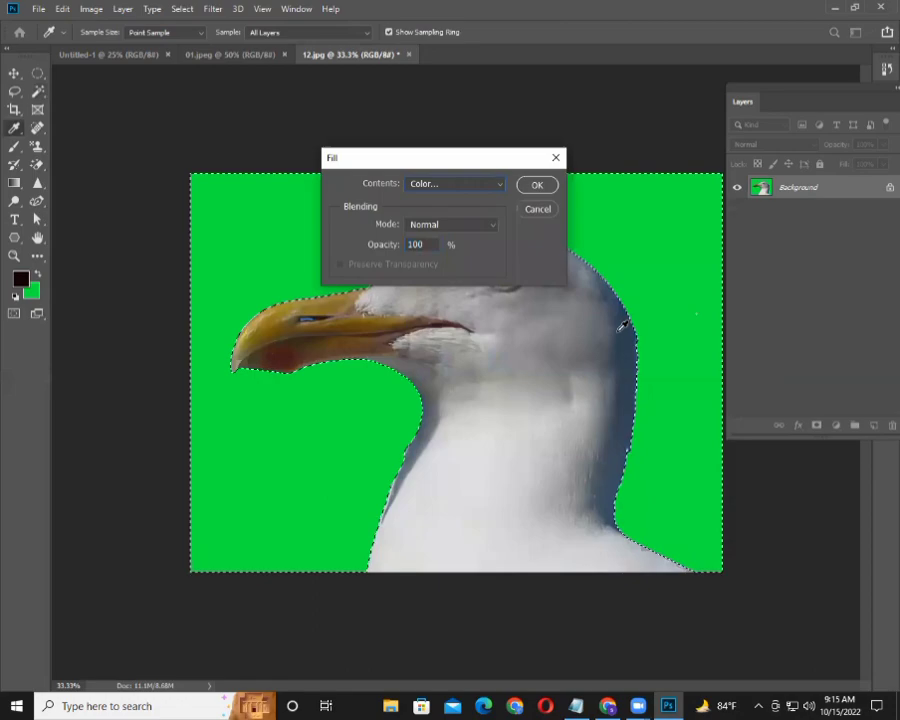
{"action": "left_click", "coordinate": [537, 190]}
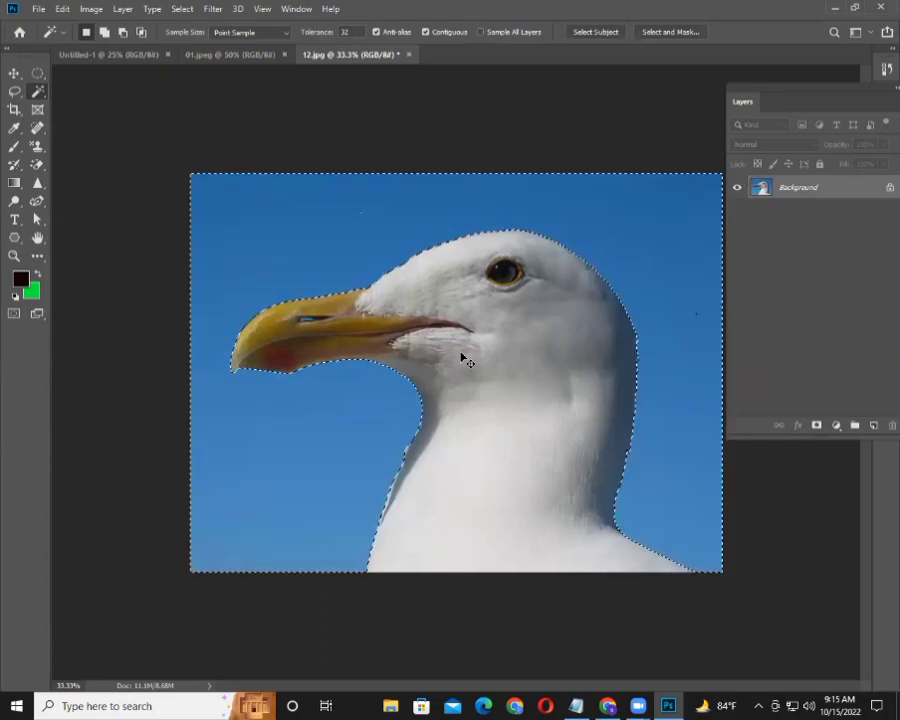
- Deselect and erase the top-left sky with an enlarged standard Eraser
{"action": "key", "text": "ctrl+d"}
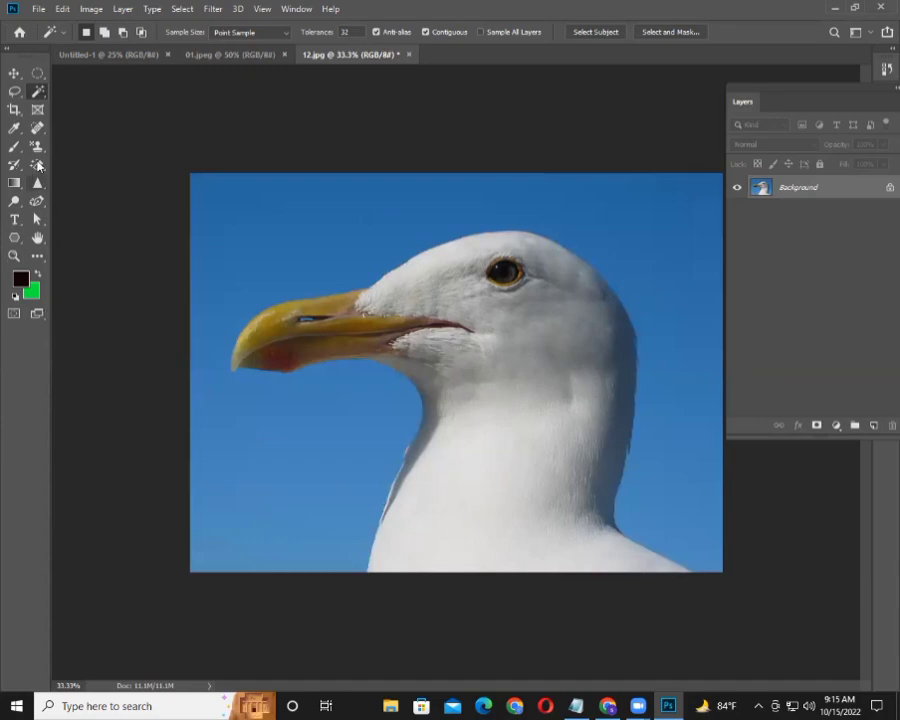
{"action": "right_click", "coordinate": [38, 165]}
{"action": "left_click", "coordinate": [85, 165]}
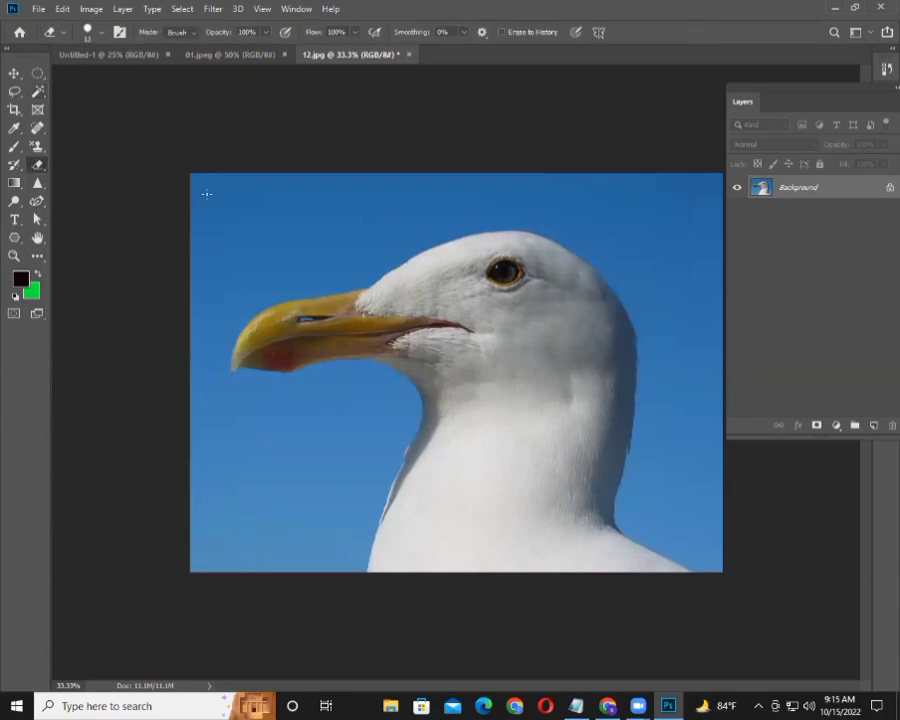
{"action": "key", "text": "bracketright"}
{"action": "key", "text": "bracketright"}
{"action": "key", "text": "bracketright"}
{"action": "key", "text": "bracketright"}
{"action": "key", "text": "bracketright"}
{"action": "key", "text": "bracketright"}
{"action": "key", "text": "bracketright"}
{"action": "key", "text": "bracketright"}
{"action": "key", "text": "bracketright"}
{"action": "key", "text": "bracketright"}
{"action": "key", "text": "bracketright"}
{"action": "key", "text": "bracketright"}
{"action": "key", "text": "bracketright"}
{"action": "left_click", "coordinate": [205, 218]}
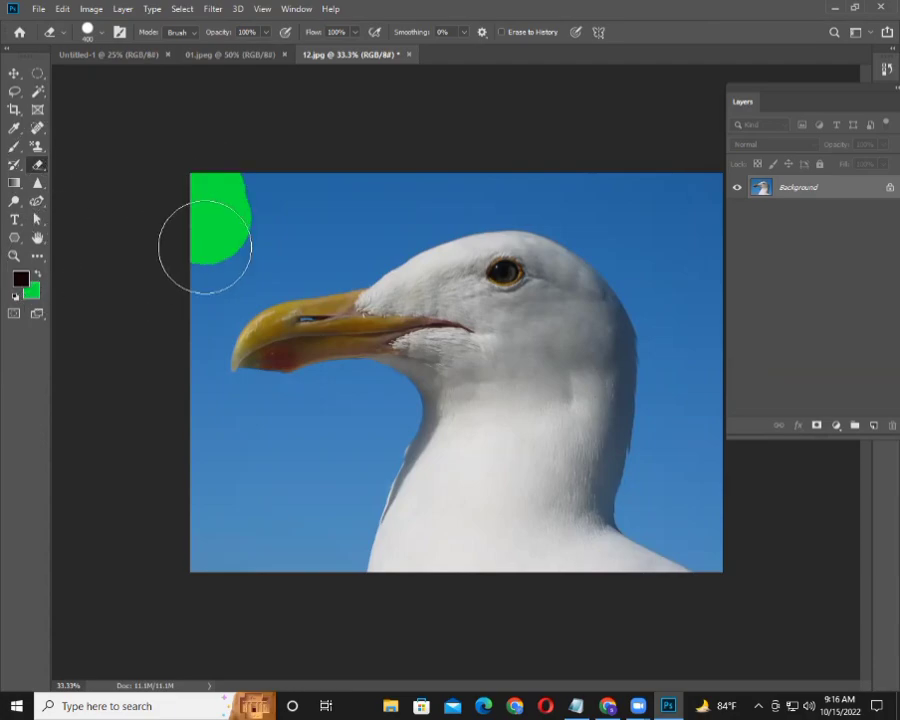
{"action": "mouse_move", "coordinate": [205, 248]}
{"action": "left_mouse_down"}
{"action": "mouse_move", "coordinate": [210, 337]}
{"action": "mouse_move", "coordinate": [216, 190]}
{"action": "mouse_move", "coordinate": [600, 164]}
{"action": "mouse_move", "coordinate": [387, 193]}
{"action": "mouse_move", "coordinate": [235, 227]}
{"action": "left_mouse_up"}
- Erase down the photo's left edge, then undo the eraser strokes
{"action": "right_click", "coordinate": [35, 166]}
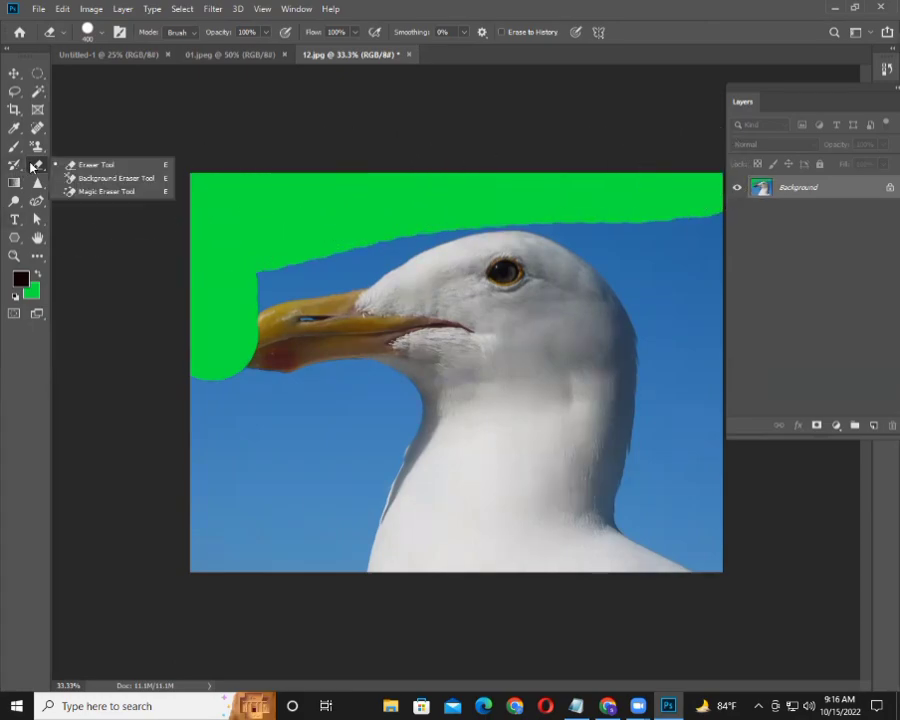
{"action": "left_click", "coordinate": [68, 164]}
{"action": "mouse_move", "coordinate": [204, 356]}
{"action": "left_mouse_down"}
{"action": "mouse_move", "coordinate": [218, 563]}
{"action": "mouse_move", "coordinate": [221, 507]}
{"action": "mouse_move", "coordinate": [325, 494]}
{"action": "mouse_move", "coordinate": [301, 538]}
{"action": "mouse_move", "coordinate": [289, 596]}
{"action": "left_mouse_up"}
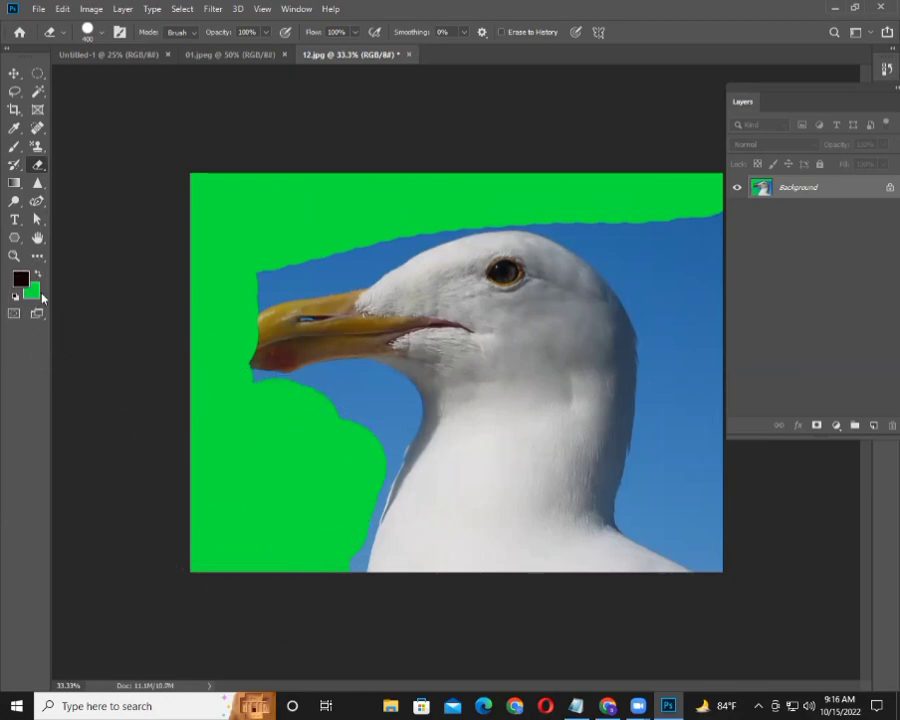
{"action": "key", "text": "ctrl+z"}
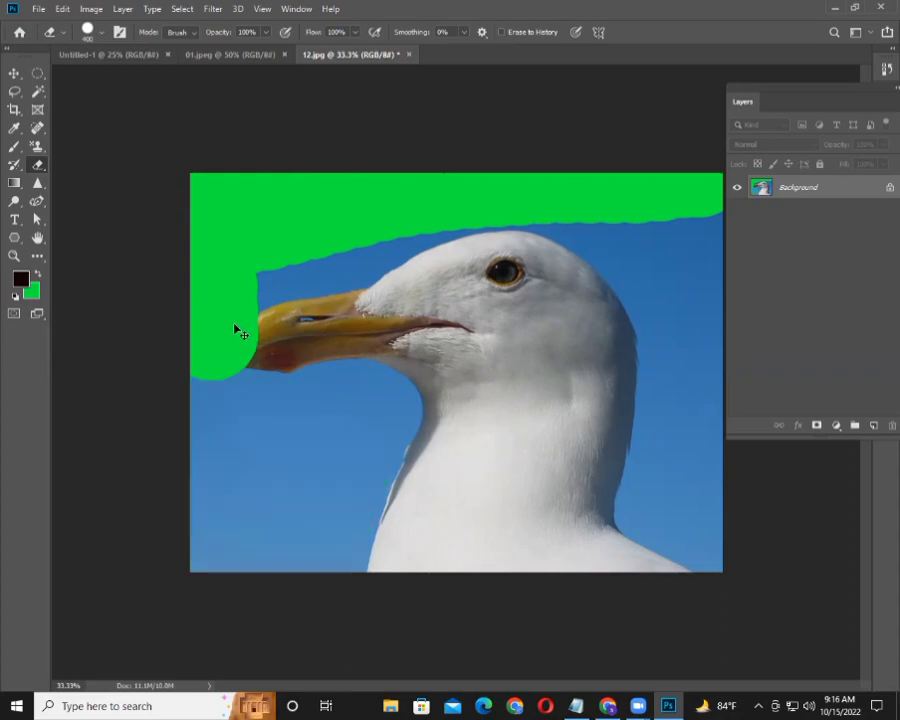
{"action": "key", "text": "ctrl+z"}
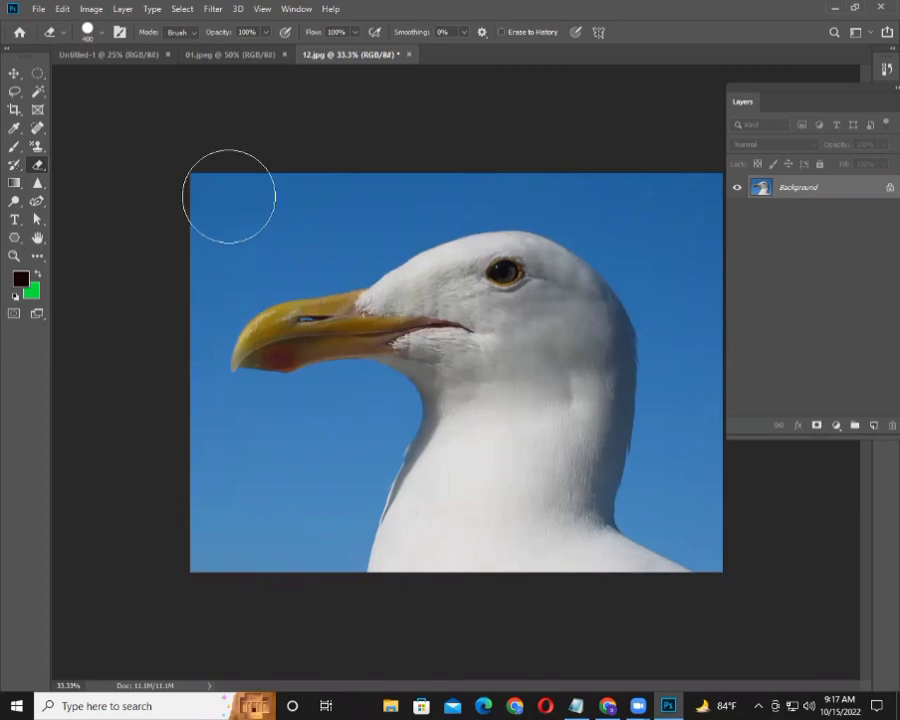
- Erase the top-left sky and over the gull's head, undoing each green stroke
{"action": "left_click_drag", "start_coordinate": [225, 215], "coordinate": [235, 252]}
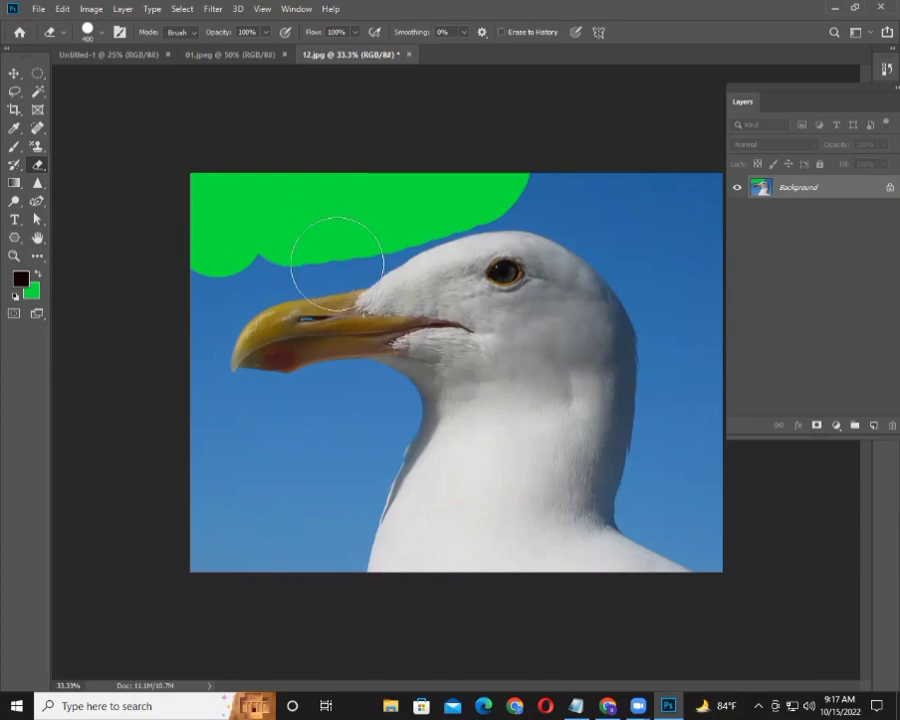
{"action": "key", "text": "ctrl+z"}
{"action": "mouse_move", "coordinate": [255, 190]}
{"action": "left_mouse_down"}
{"action": "mouse_move", "coordinate": [454, 455]}
{"action": "mouse_move", "coordinate": [313, 478]}
{"action": "left_mouse_up"}
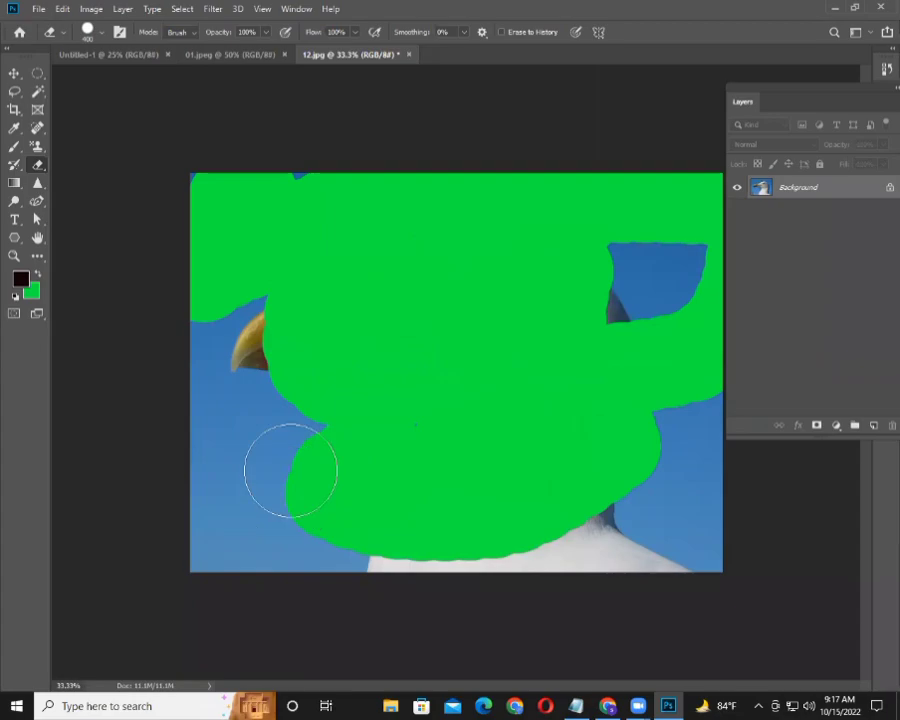
{"action": "key", "text": "ctrl+z"}
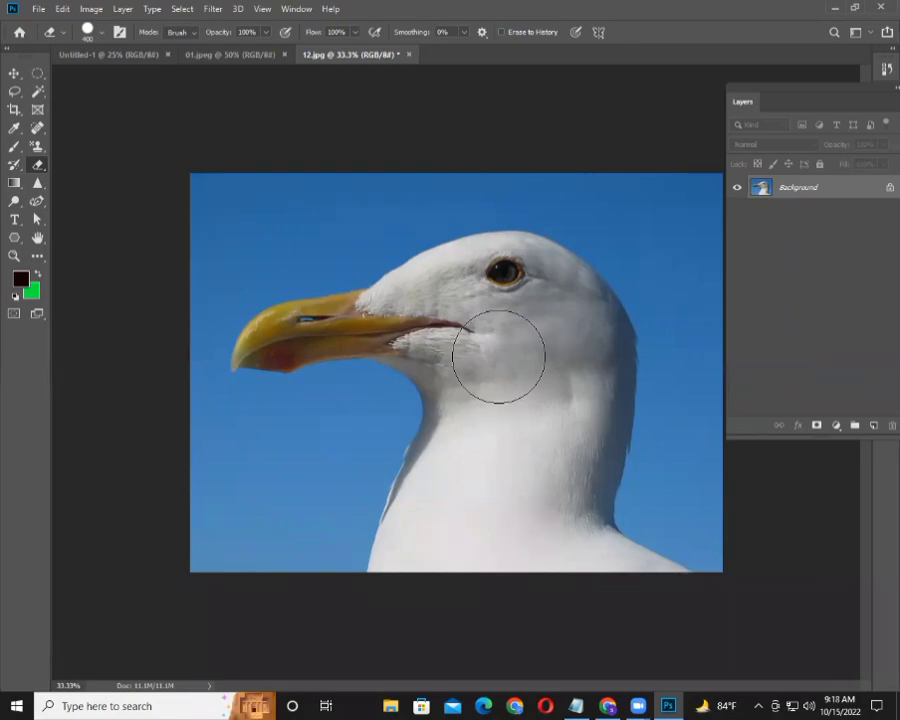
- Check the marquee shapes, take the Move tool, and drag the Layers panel slightly left
{"action": "left_click", "coordinate": [37, 76]}
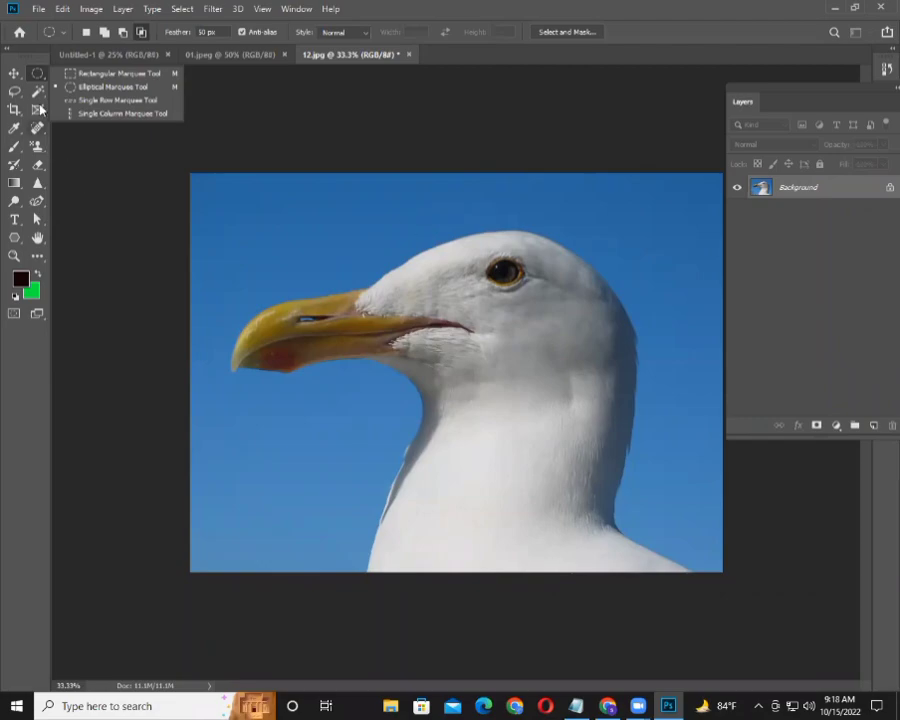
{"action": "left_click", "coordinate": [14, 73]}
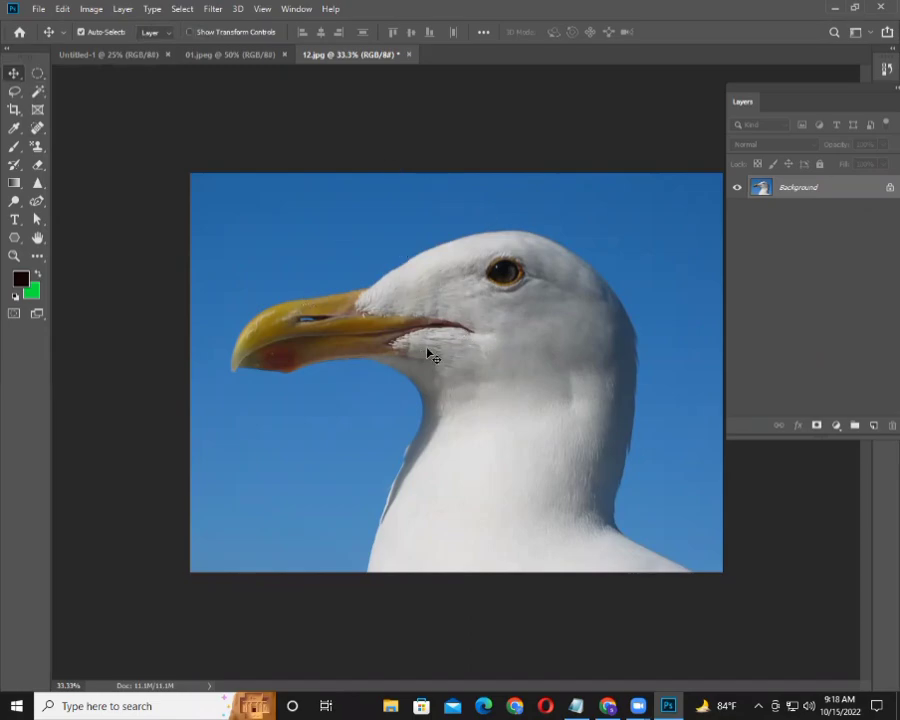
{"action": "left_click_drag", "start_coordinate": [826, 93], "coordinate": [800, 97]}
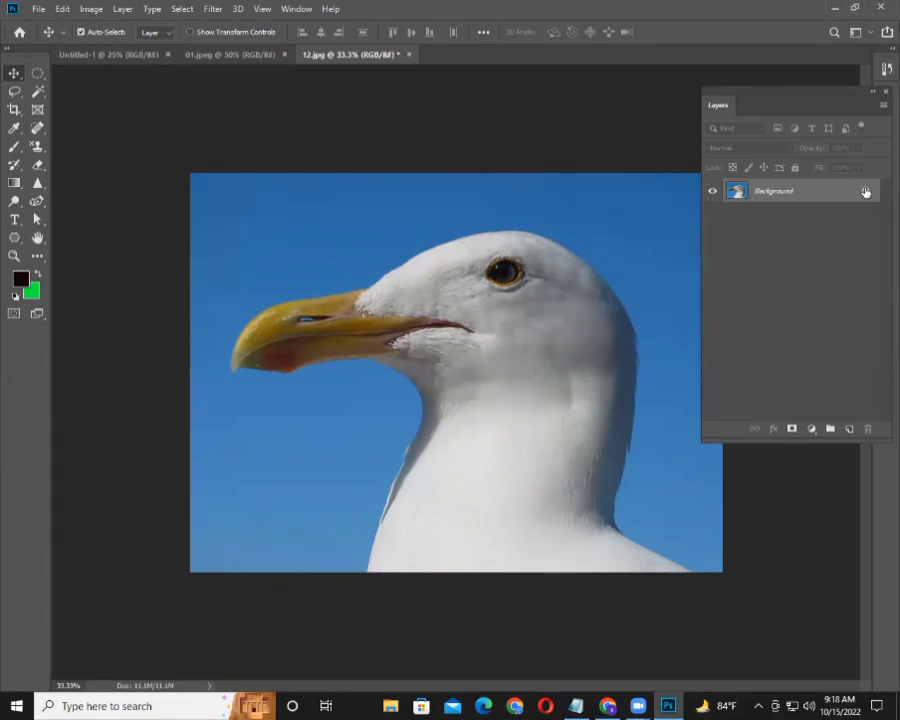
- Unlock the gull photo's Background into Layer 0, undo and redo it, then nudge the Layers panel
{"action": "left_click", "coordinate": [866, 192]}
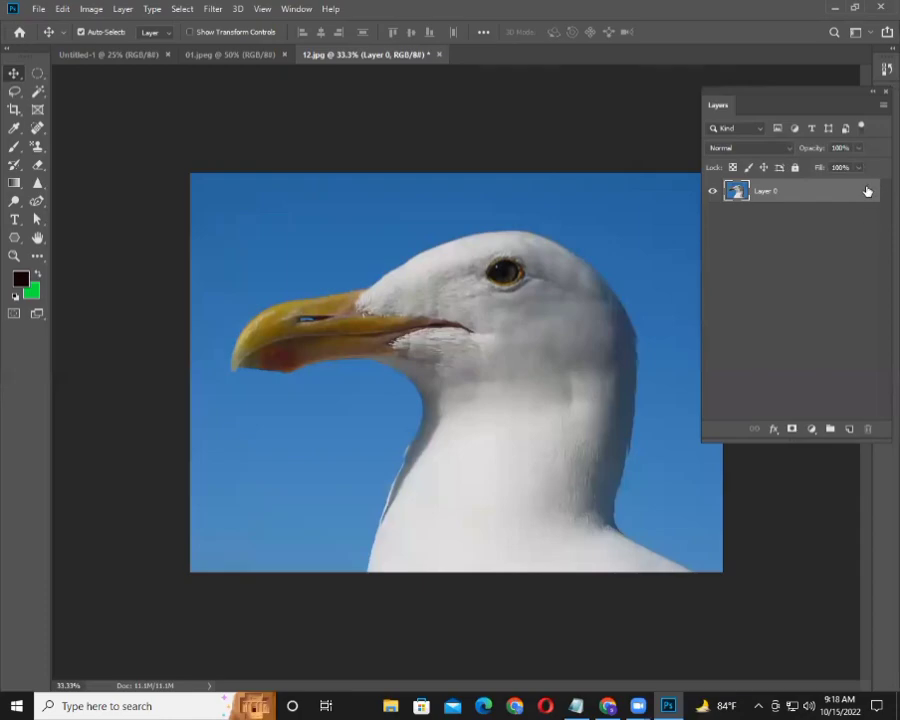
{"action": "key", "text": "ctrl+z"}
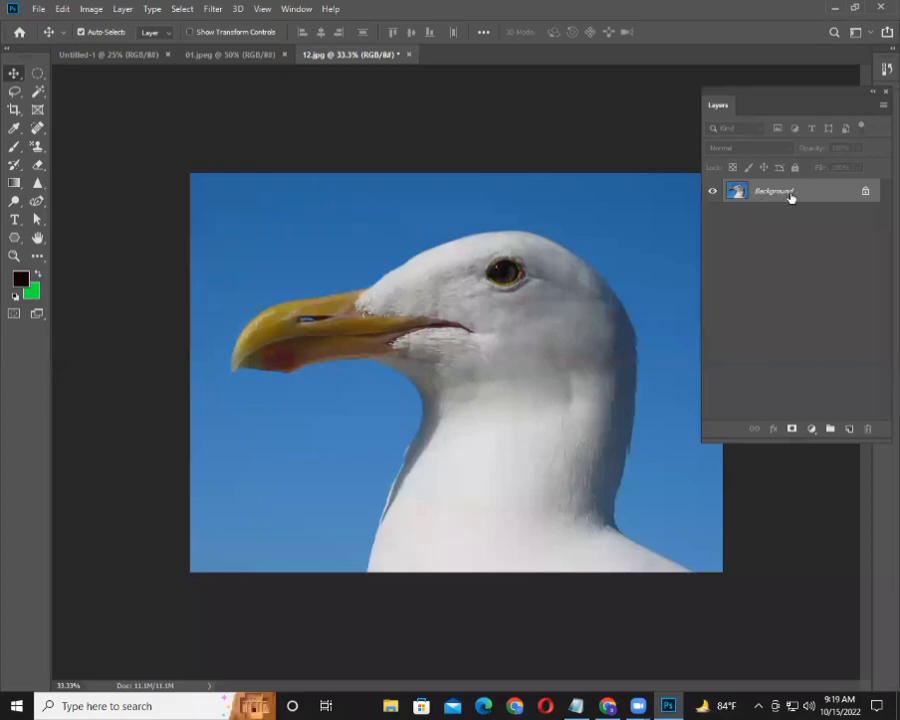
{"action": "left_click", "coordinate": [865, 193]}
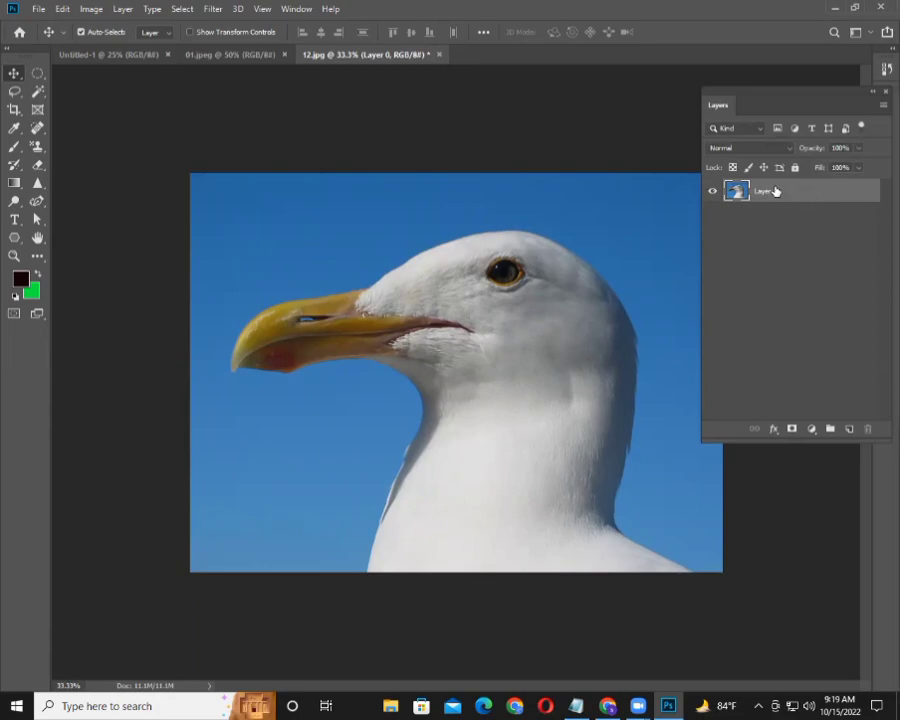
{"action": "left_click_drag", "start_coordinate": [793, 95], "coordinate": [819, 95]}
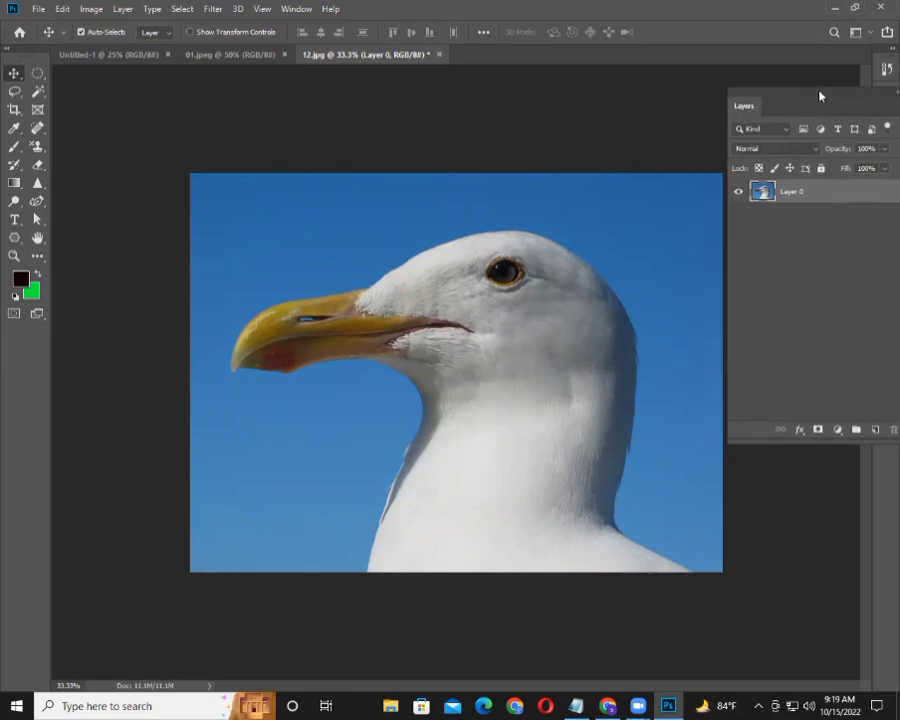
{"action": "left_click", "coordinate": [36, 170]}
{"action": "left_click", "coordinate": [90, 163]}
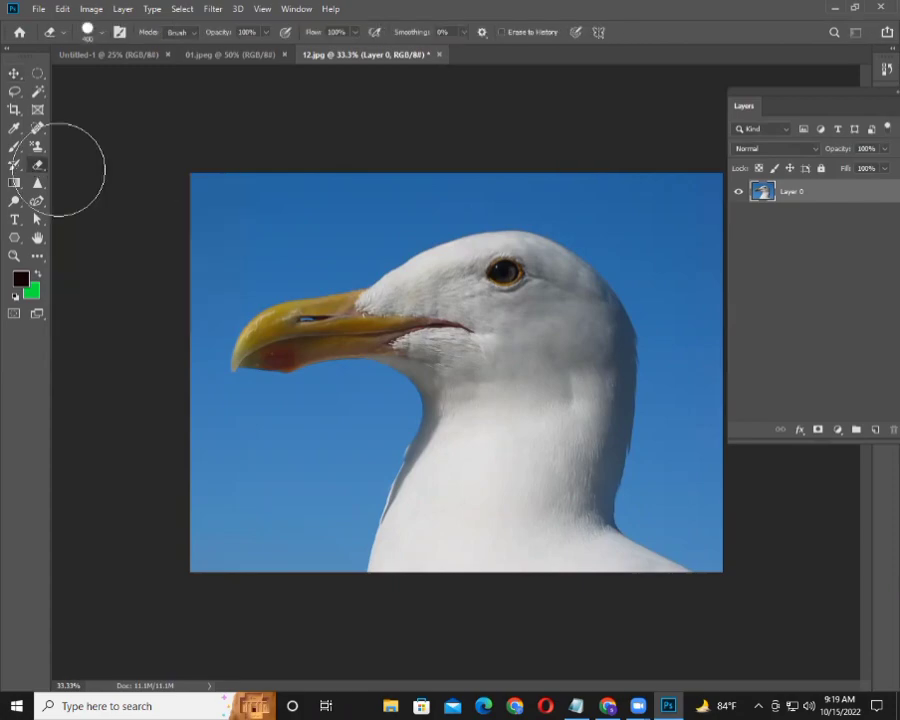
{"action": "mouse_move", "coordinate": [212, 233]}
{"action": "left_mouse_down"}
{"action": "mouse_move", "coordinate": [240, 183]}
{"action": "mouse_move", "coordinate": [689, 278]}
{"action": "mouse_move", "coordinate": [727, 321]}
{"action": "left_mouse_up"}
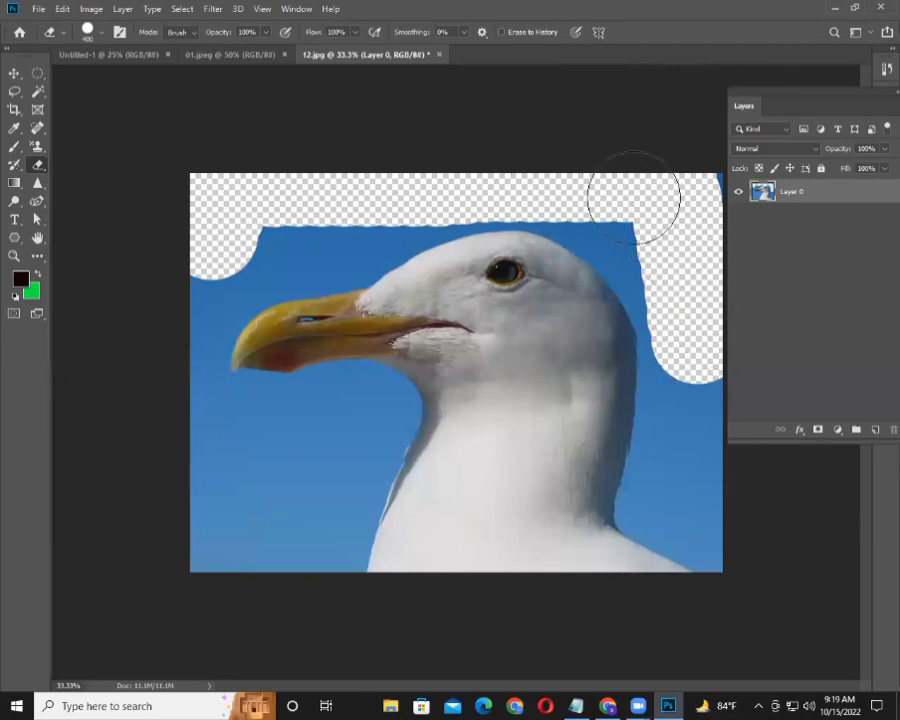
{"action": "mouse_move", "coordinate": [669, 200]}
{"action": "left_mouse_down"}
{"action": "mouse_move", "coordinate": [144, 383]}
{"action": "mouse_move", "coordinate": [271, 542]}
{"action": "mouse_move", "coordinate": [161, 291]}
{"action": "mouse_move", "coordinate": [252, 445]}
{"action": "mouse_move", "coordinate": [362, 418]}
{"action": "left_mouse_up"}
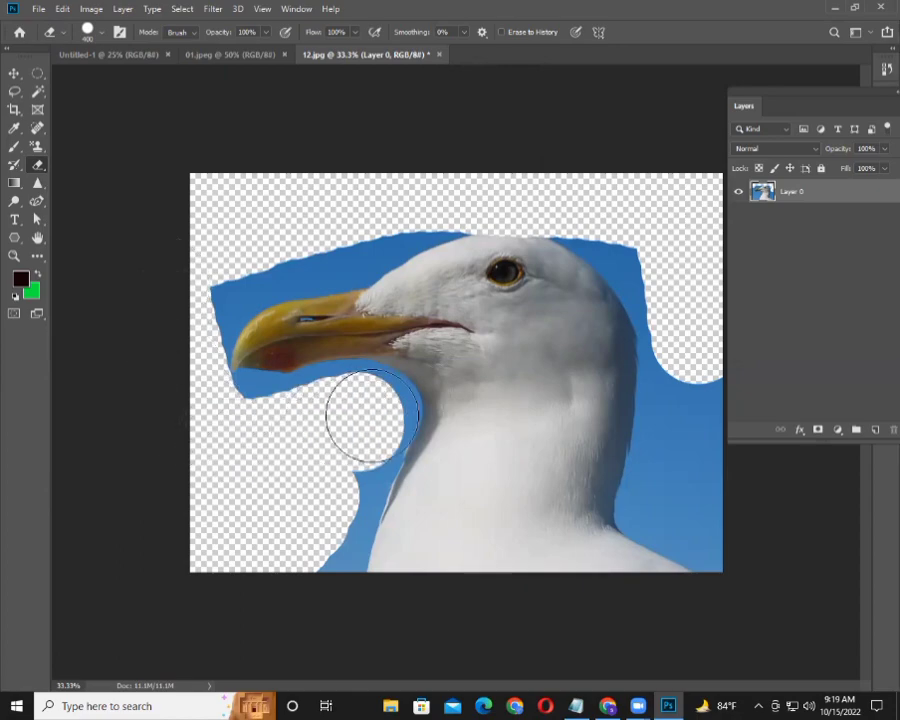
{"action": "left_click_drag", "start_coordinate": [672, 365], "coordinate": [708, 358]}
{"action": "mouse_move", "coordinate": [705, 470]}
{"action": "left_mouse_down"}
{"action": "mouse_move", "coordinate": [683, 482]}
{"action": "mouse_move", "coordinate": [663, 261]}
{"action": "mouse_move", "coordinate": [570, 192]}
{"action": "mouse_move", "coordinate": [291, 211]}
{"action": "mouse_move", "coordinate": [233, 243]}
{"action": "mouse_move", "coordinate": [392, 207]}
{"action": "mouse_move", "coordinate": [182, 268]}
{"action": "mouse_move", "coordinate": [346, 227]}
{"action": "mouse_move", "coordinate": [181, 275]}
{"action": "mouse_move", "coordinate": [183, 380]}
{"action": "mouse_move", "coordinate": [226, 294]}
{"action": "mouse_move", "coordinate": [317, 241]}
{"action": "mouse_move", "coordinate": [245, 275]}
{"action": "mouse_move", "coordinate": [327, 402]}
{"action": "mouse_move", "coordinate": [269, 492]}
{"action": "mouse_move", "coordinate": [311, 466]}
{"action": "mouse_move", "coordinate": [362, 452]}
{"action": "mouse_move", "coordinate": [307, 540]}
{"action": "mouse_move", "coordinate": [689, 446]}
{"action": "left_mouse_up"}
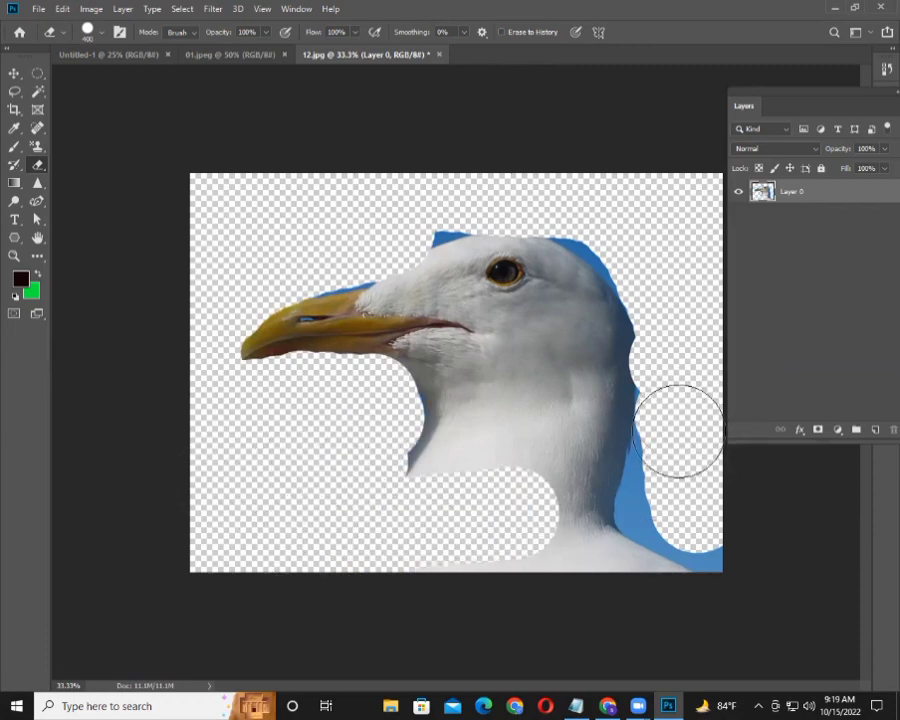
{"action": "left_click", "coordinate": [14, 73]}
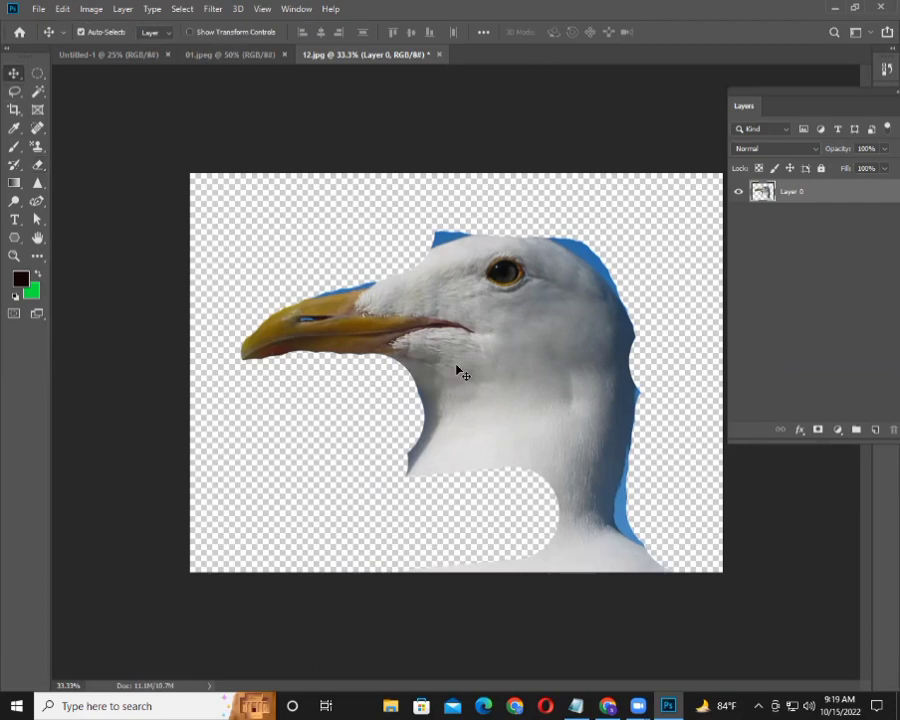
{"action": "mouse_move", "coordinate": [457, 369]}
{"action": "left_mouse_down"}
{"action": "mouse_move", "coordinate": [593, 333]}
{"action": "mouse_move", "coordinate": [494, 371]}
{"action": "mouse_move", "coordinate": [502, 369]}
{"action": "mouse_move", "coordinate": [507, 404]}
{"action": "left_mouse_up"}
{"action": "key", "text": "ctrl+z"}
{"action": "key", "text": "ctrl+z"}
{"action": "key", "text": "ctrl+z"}
{"action": "key", "text": "ctrl+z"}
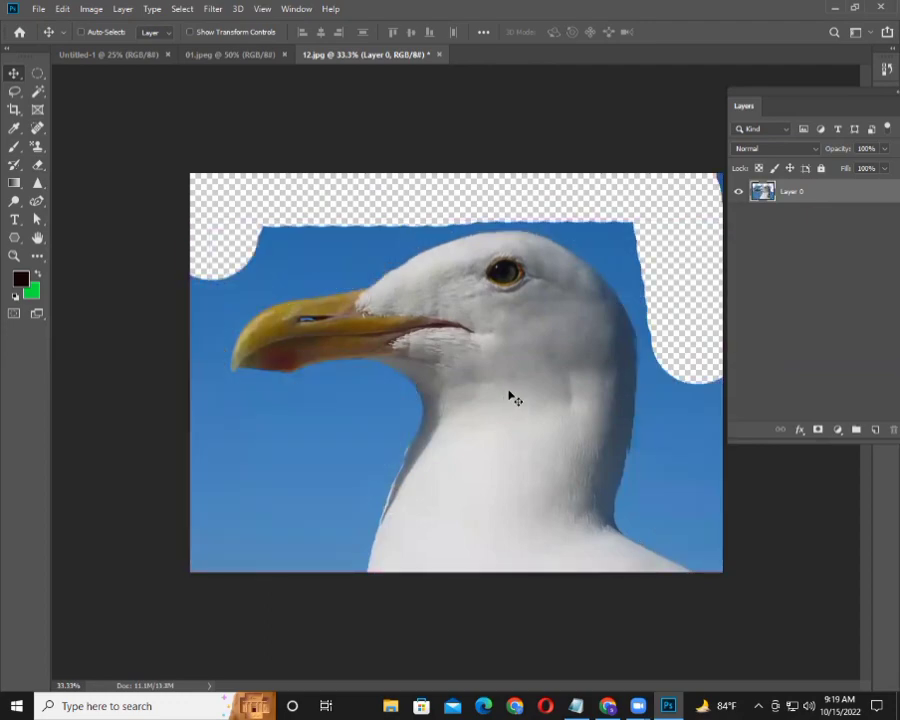
{"action": "key", "text": "ctrl+z"}
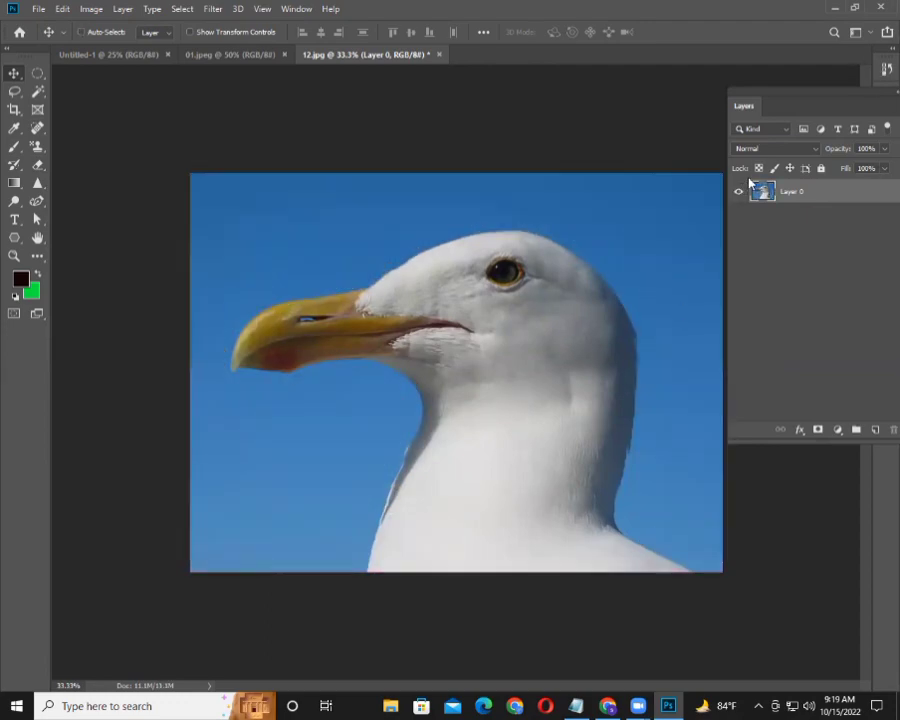
- Revert to the locked Background, unlock it as Layer 0, and nudge the gull photo upward
{"action": "key", "text": "ctrl+z"}
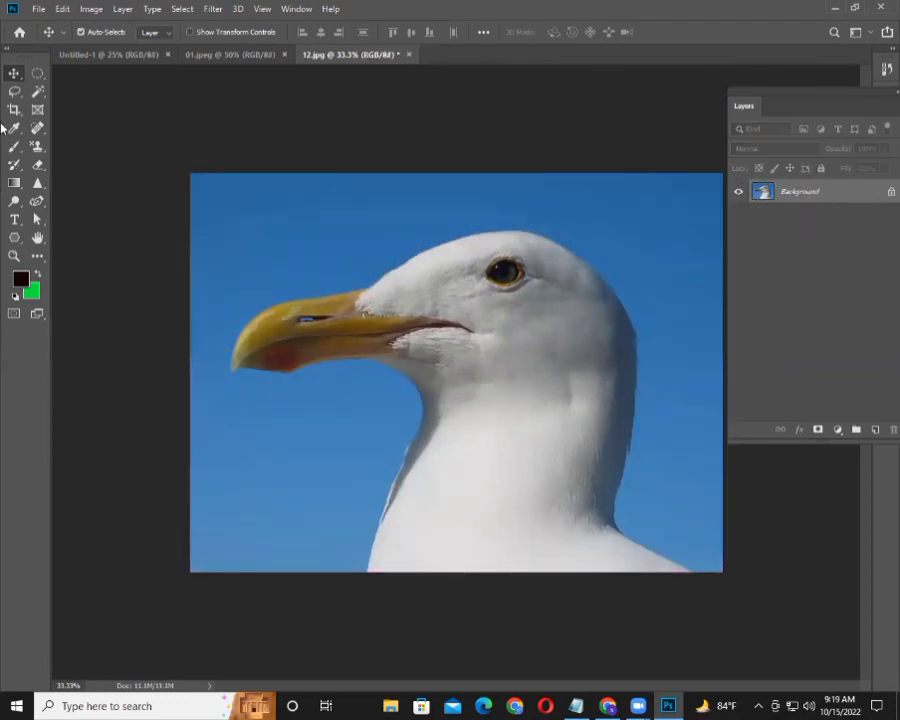
{"action": "left_click_drag", "start_coordinate": [527, 371], "coordinate": [414, 267]}
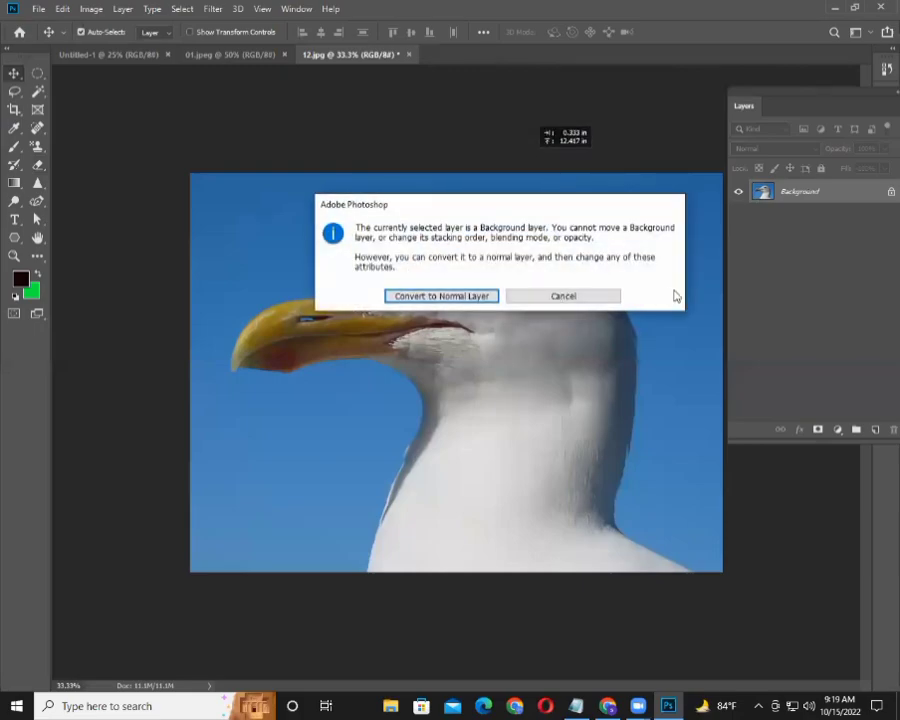
{"action": "left_click", "coordinate": [591, 297]}
{"action": "left_click_drag", "start_coordinate": [556, 336], "coordinate": [602, 72]}
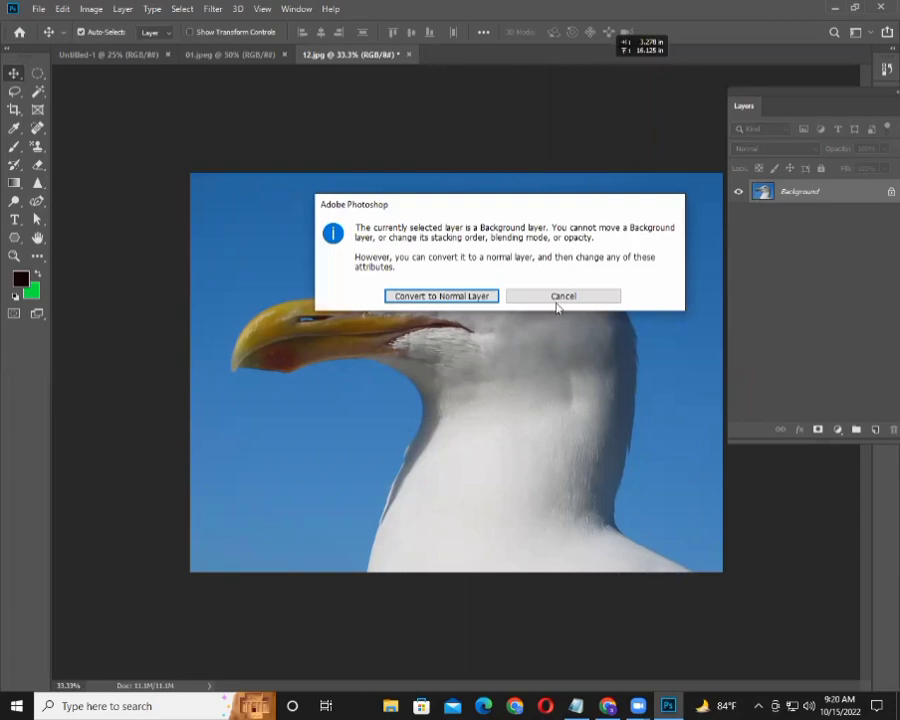
{"action": "left_click", "coordinate": [560, 296]}
{"action": "left_click", "coordinate": [891, 191]}
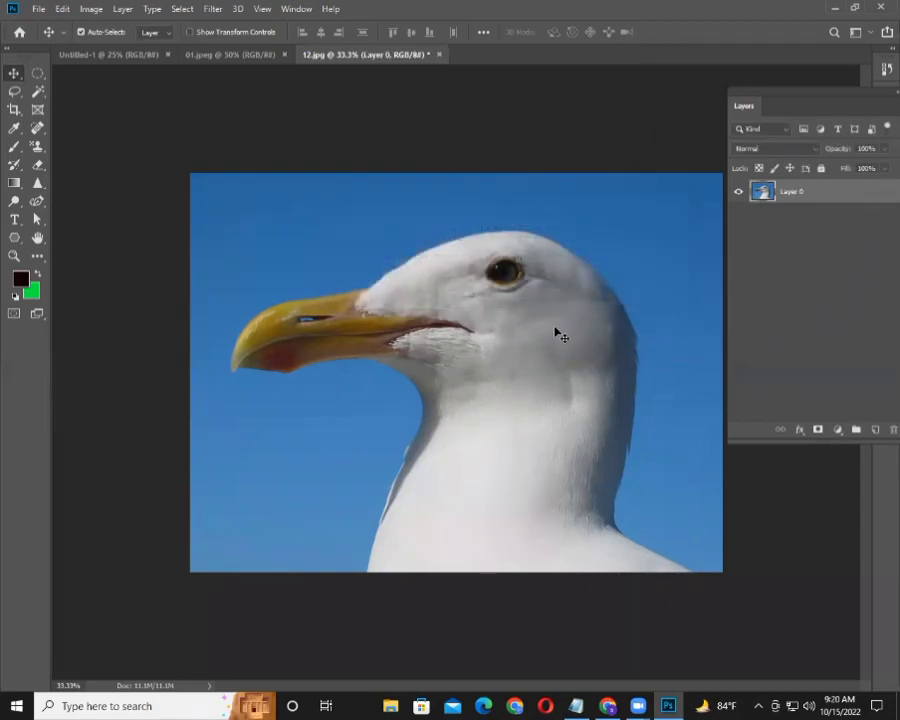
{"action": "mouse_move", "coordinate": [536, 351]}
{"action": "left_mouse_down"}
{"action": "mouse_move", "coordinate": [613, 461]}
{"action": "mouse_move", "coordinate": [602, 408]}
{"action": "mouse_move", "coordinate": [517, 352]}
{"action": "mouse_move", "coordinate": [526, 347]}
{"action": "left_mouse_up"}
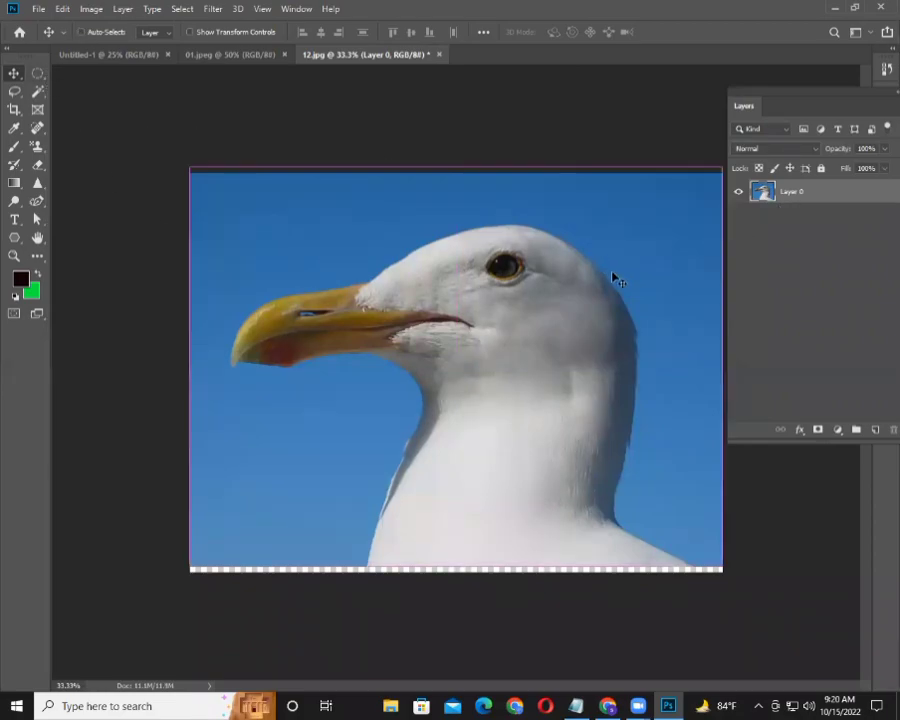
- Restore the photo to fill the canvas and quick-select the sky above and below the beak
{"action": "key", "text": "ctrl+z"}
{"action": "right_click", "coordinate": [38, 92]}
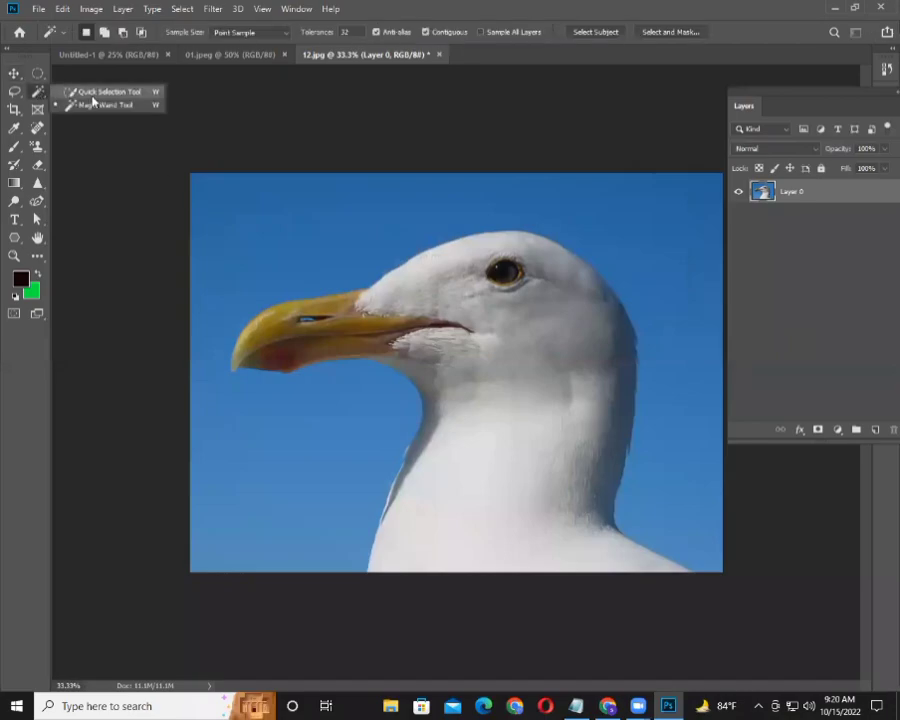
{"action": "left_click", "coordinate": [90, 90]}
{"action": "left_click_drag", "start_coordinate": [257, 214], "coordinate": [810, 285]}
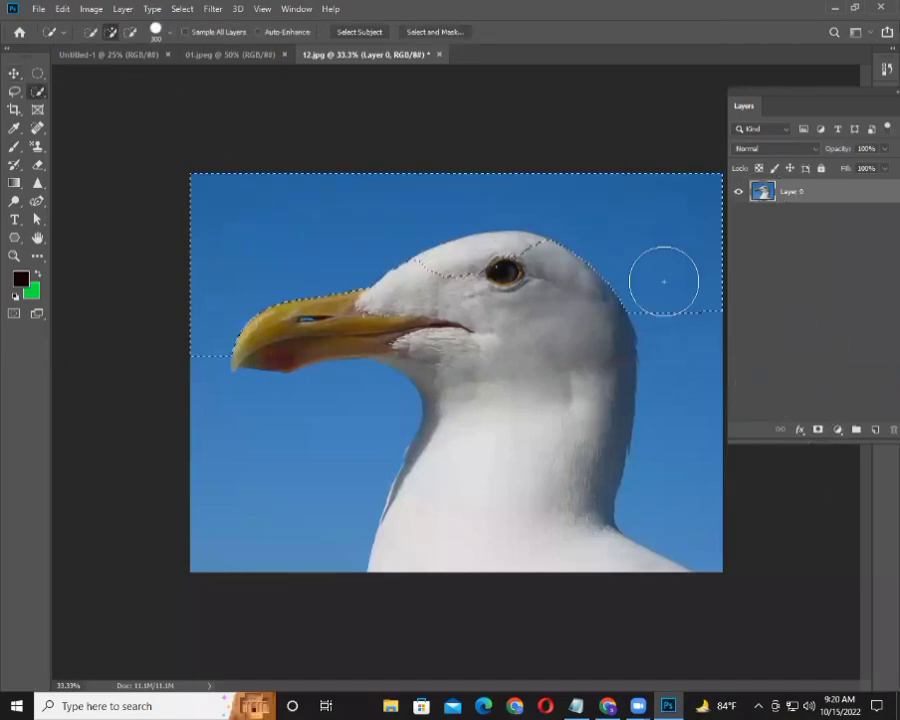
{"action": "mouse_move", "coordinate": [663, 281]}
{"action": "left_mouse_down"}
{"action": "mouse_move", "coordinate": [273, 279]}
{"action": "mouse_move", "coordinate": [229, 563]}
{"action": "mouse_move", "coordinate": [390, 409]}
{"action": "mouse_move", "coordinate": [455, 304]}
{"action": "mouse_move", "coordinate": [298, 322]}
{"action": "mouse_move", "coordinate": [272, 345]}
{"action": "left_mouse_up"}
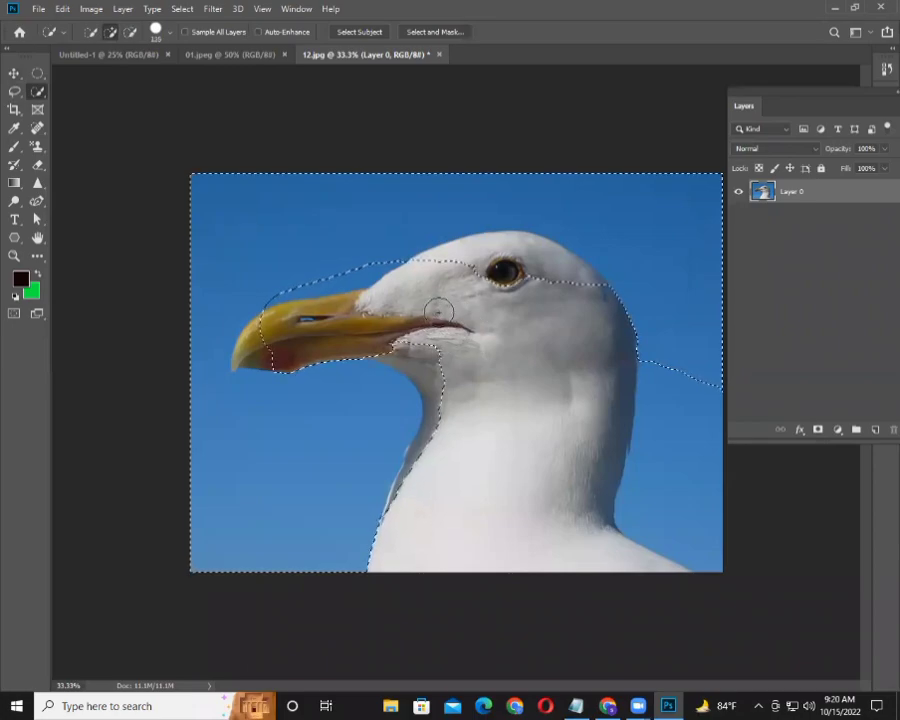
{"action": "left_click_drag", "start_coordinate": [277, 306], "coordinate": [462, 237]}
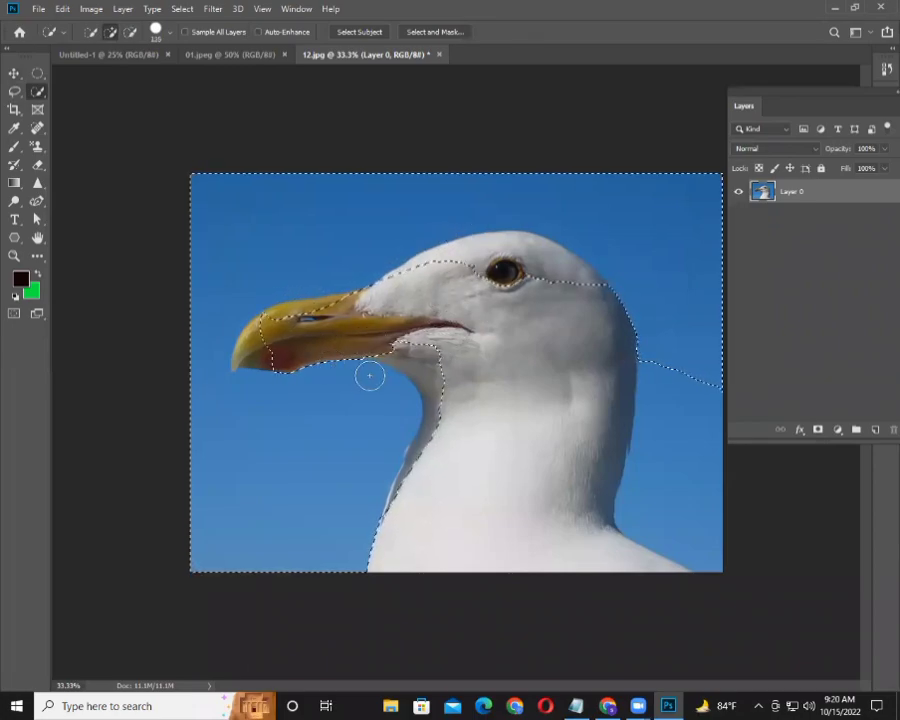
{"action": "mouse_move", "coordinate": [297, 346]}
{"action": "left_mouse_down"}
{"action": "mouse_move", "coordinate": [239, 355]}
{"action": "mouse_move", "coordinate": [330, 313]}
{"action": "mouse_move", "coordinate": [262, 303]}
{"action": "left_mouse_up"}
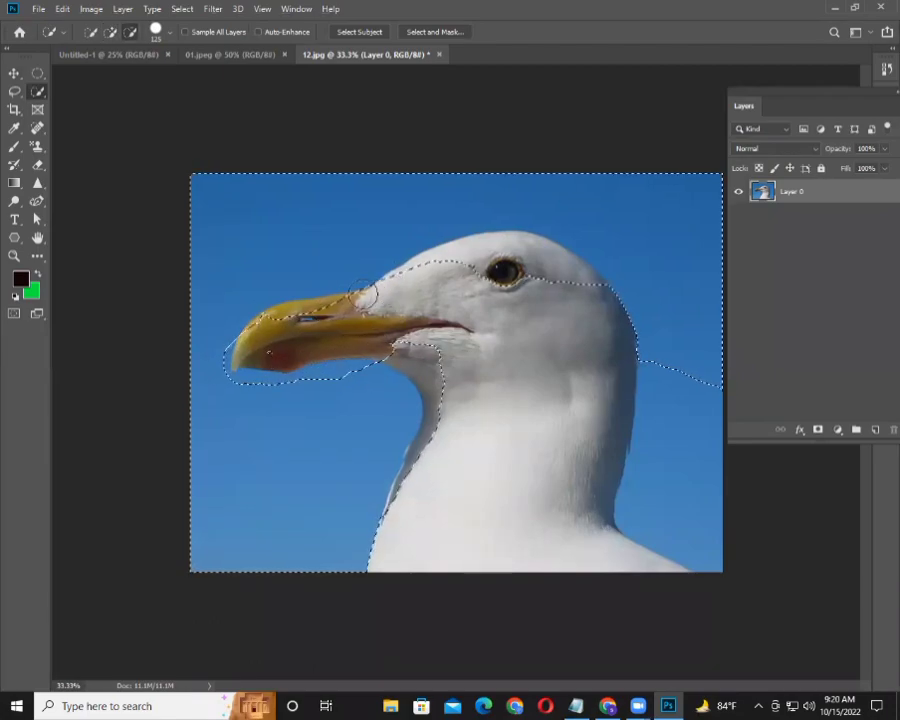
- Refine the sky selection along the gull's head and neck, then delete the sky
{"action": "left_click_drag", "start_coordinate": [567, 273], "coordinate": [410, 263]}
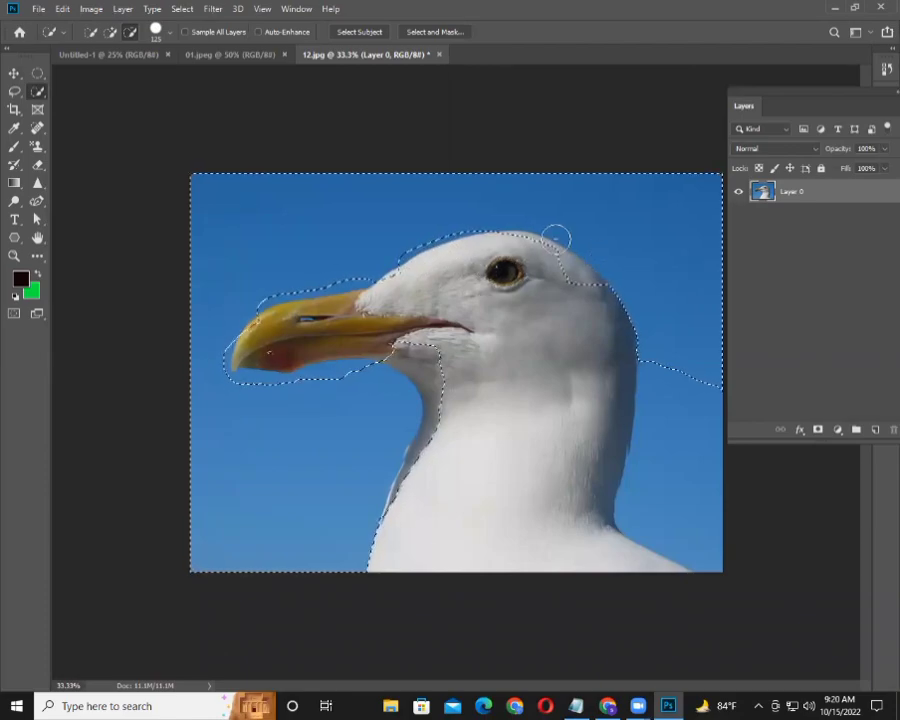
{"action": "mouse_move", "coordinate": [556, 237]}
{"action": "left_mouse_down"}
{"action": "mouse_move", "coordinate": [590, 278]}
{"action": "mouse_move", "coordinate": [540, 237]}
{"action": "left_mouse_up"}
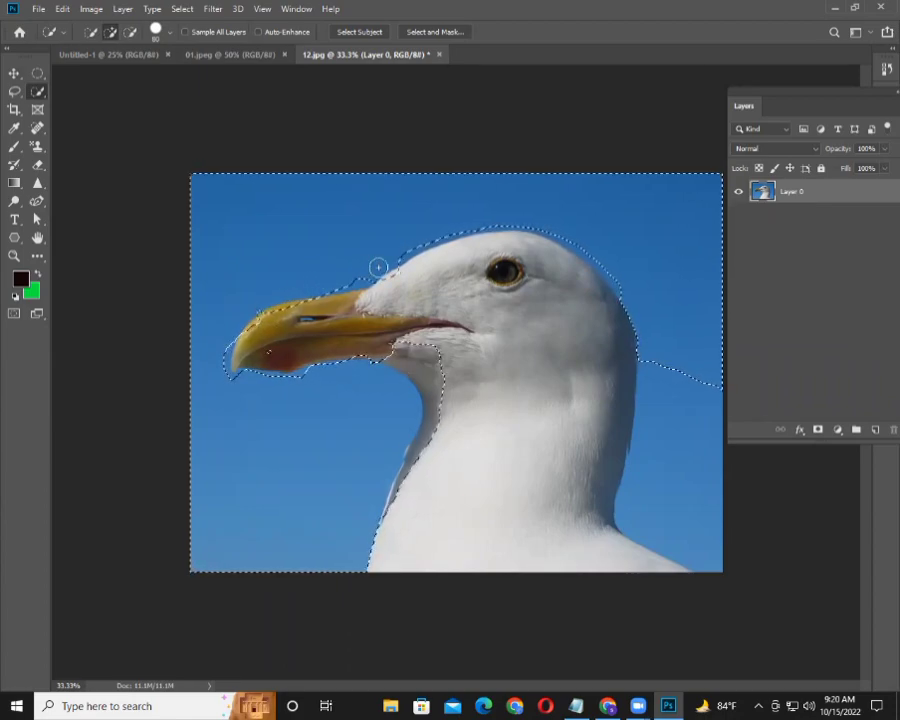
{"action": "mouse_move", "coordinate": [378, 267]}
{"action": "left_mouse_down"}
{"action": "mouse_move", "coordinate": [432, 240]}
{"action": "mouse_move", "coordinate": [496, 227]}
{"action": "left_mouse_up"}
{"action": "left_click_drag", "start_coordinate": [601, 259], "coordinate": [658, 497]}
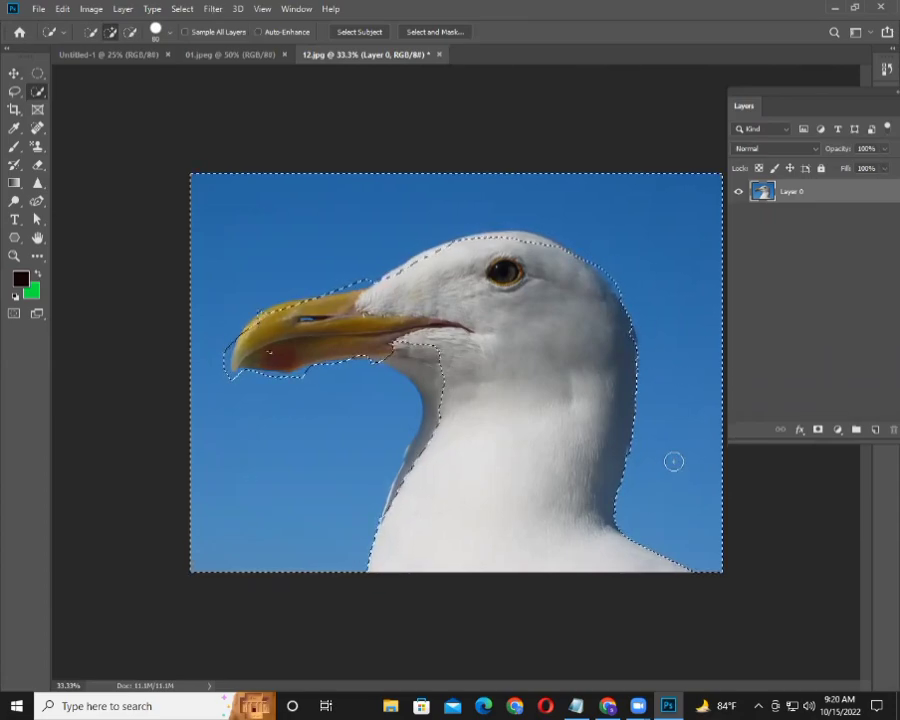
{"action": "key", "text": "Delete"}
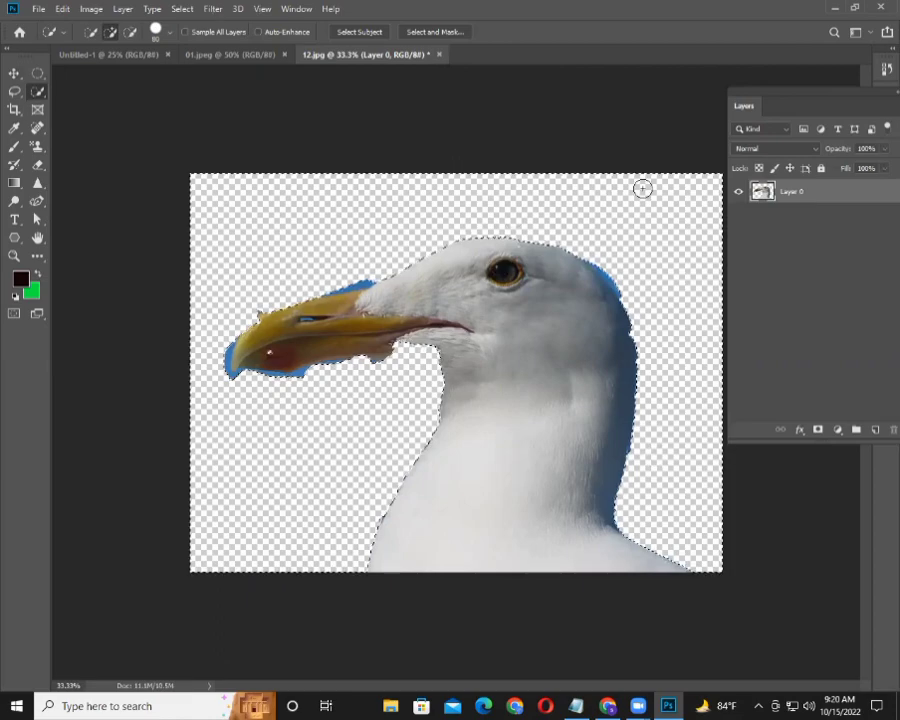
- Move the cut-out gull around and deselect, then undo the move and the sky deletion
{"action": "left_click", "coordinate": [14, 73]}
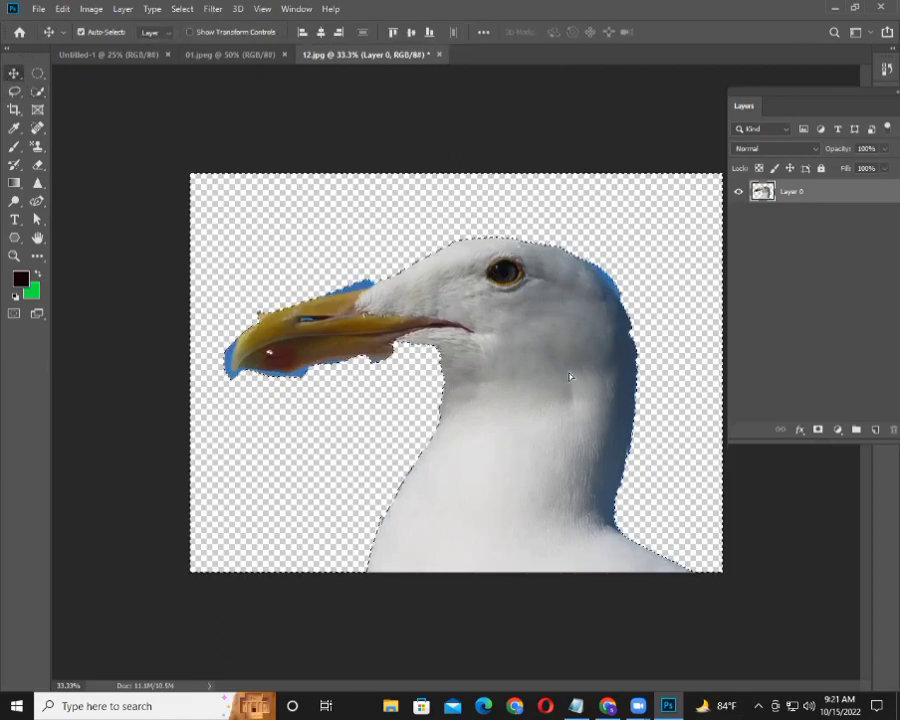
{"action": "mouse_move", "coordinate": [676, 333]}
{"action": "left_mouse_down"}
{"action": "mouse_move", "coordinate": [718, 353]}
{"action": "mouse_move", "coordinate": [727, 299]}
{"action": "left_mouse_up"}
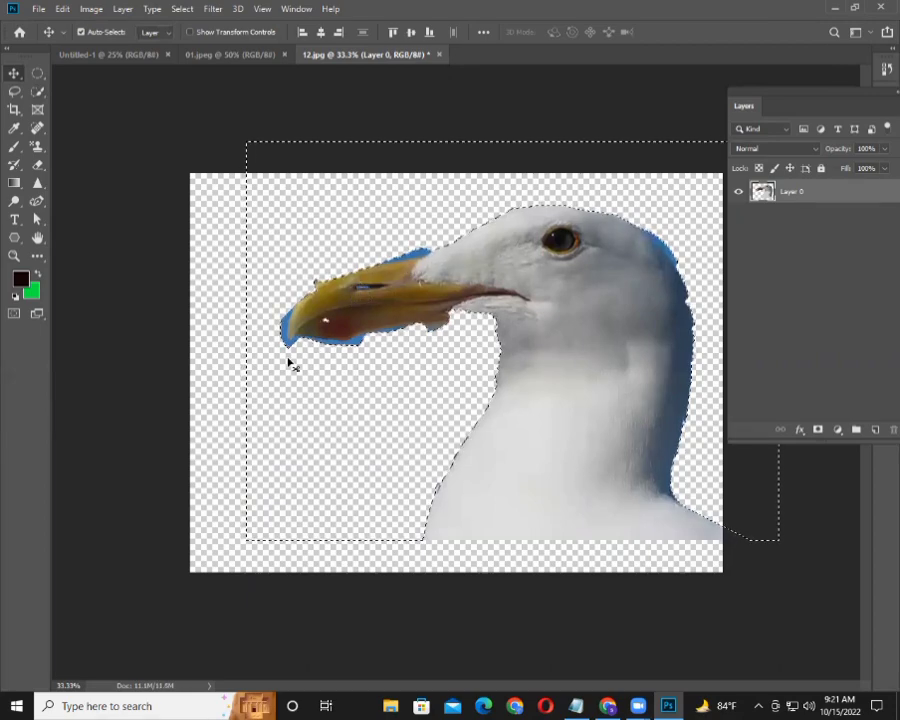
{"action": "left_click_drag", "start_coordinate": [599, 354], "coordinate": [545, 395]}
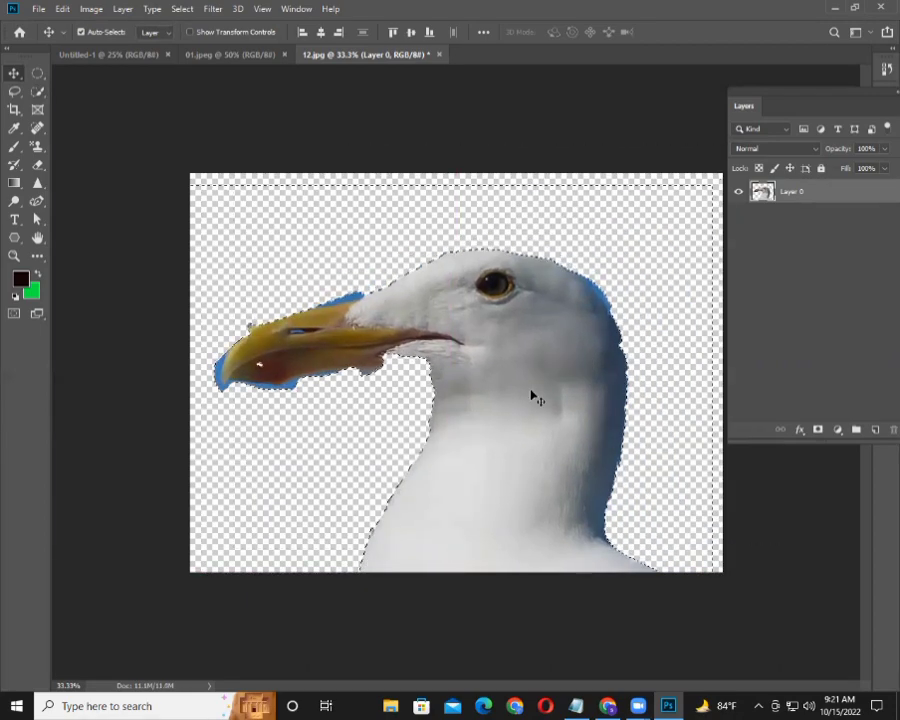
{"action": "key", "text": "ctrl+d"}
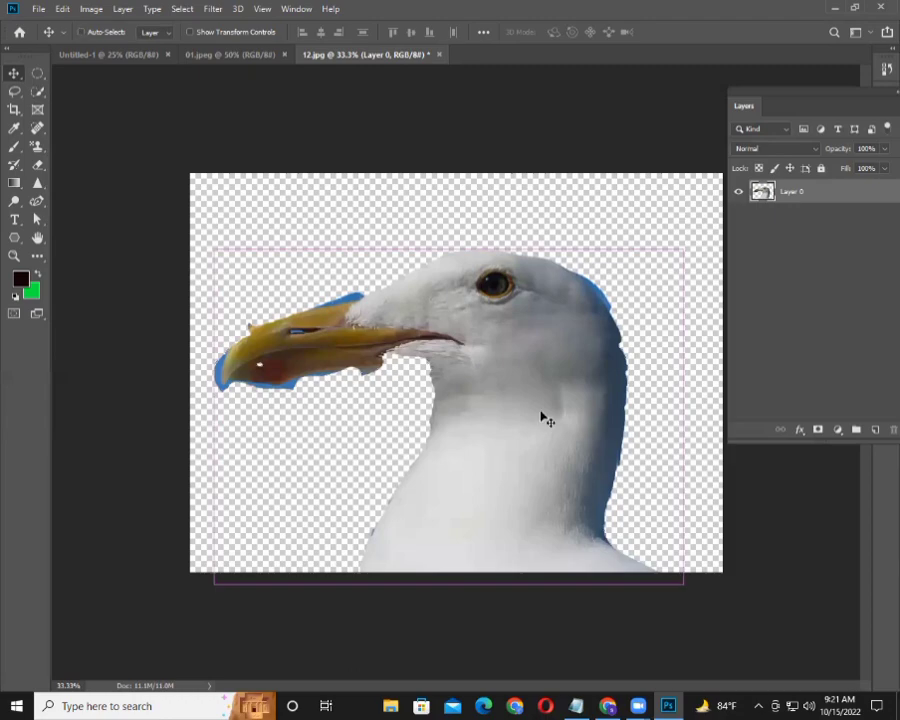
{"action": "key", "text": "ctrl+z"}
{"action": "key", "text": "ctrl+z"}
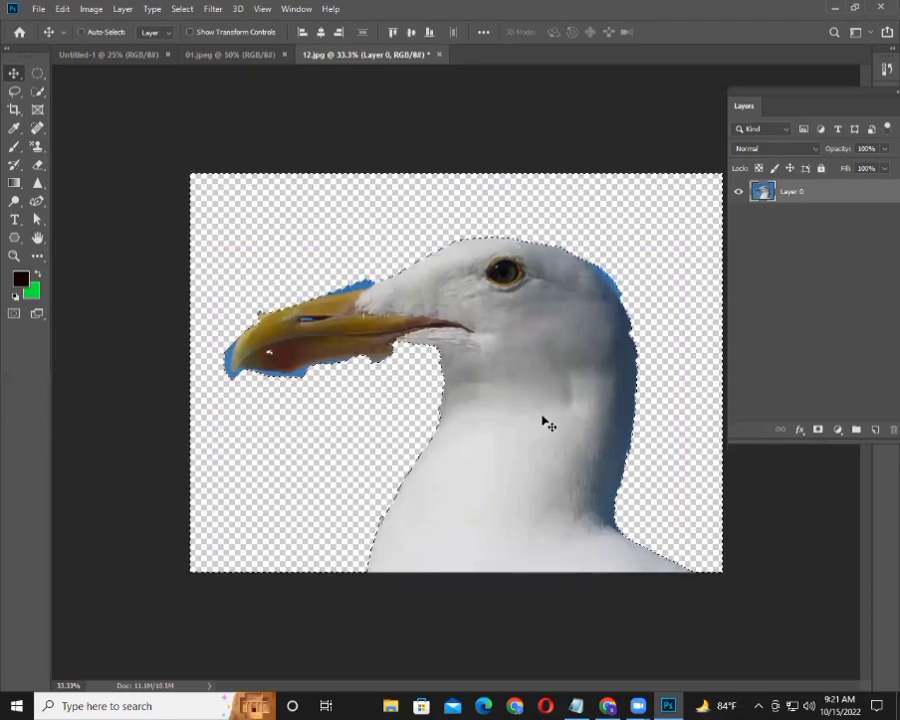
{"action": "key", "text": "ctrl+z"}
{"action": "key", "text": "ctrl+z"}
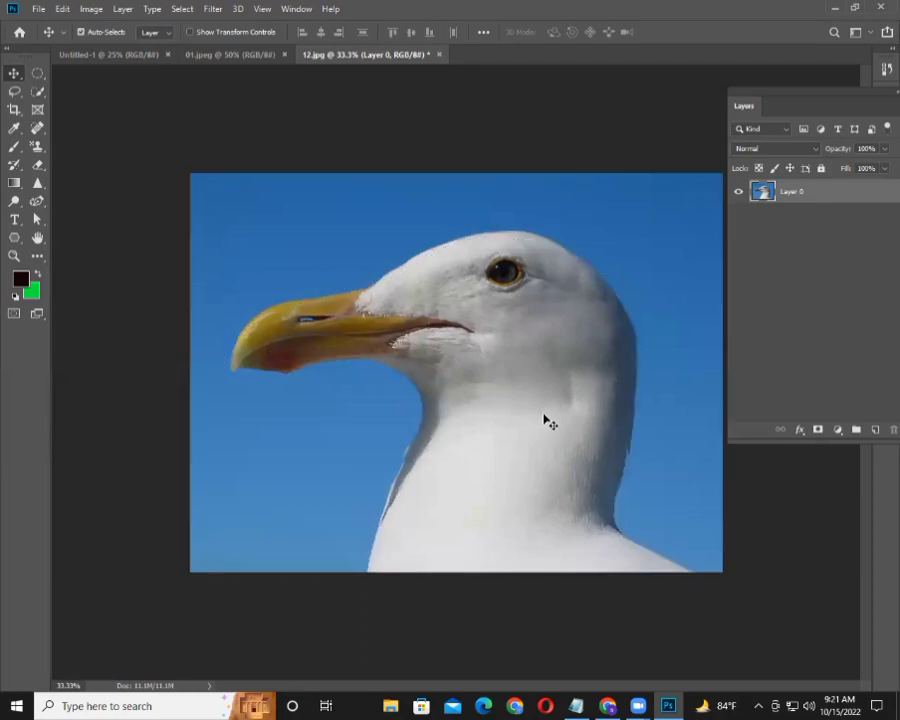
{"action": "left_click", "coordinate": [214, 9]}
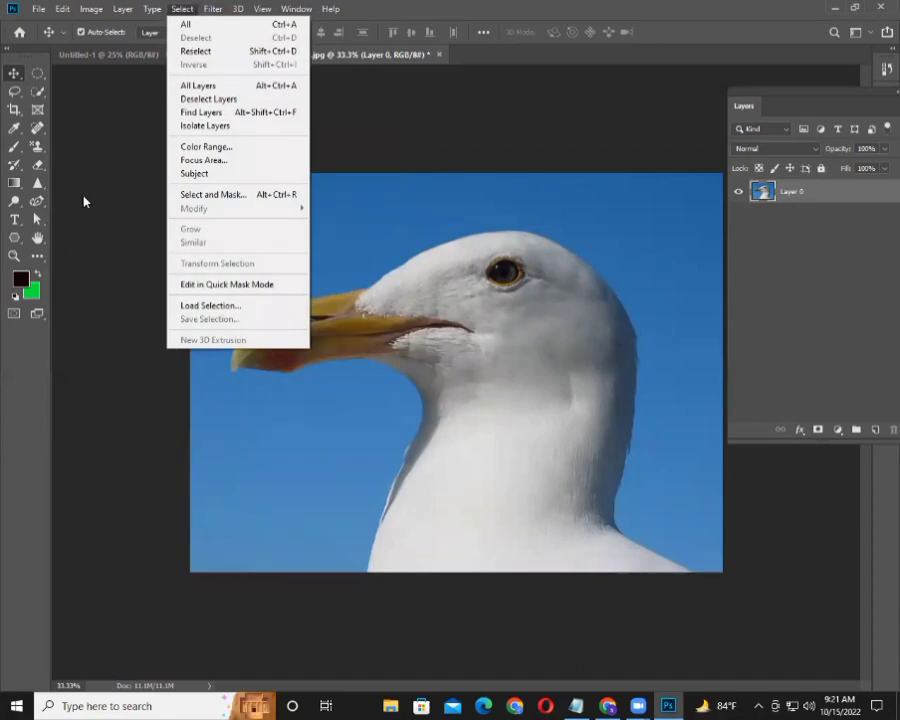
{"action": "left_click", "coordinate": [84, 199]}
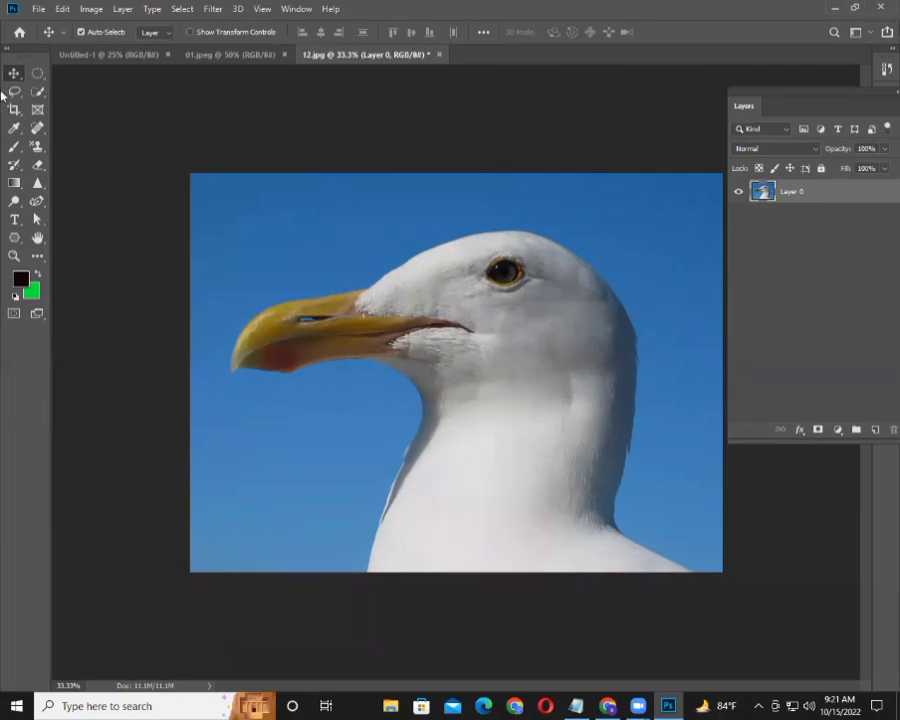
{"action": "left_click", "coordinate": [39, 94]}
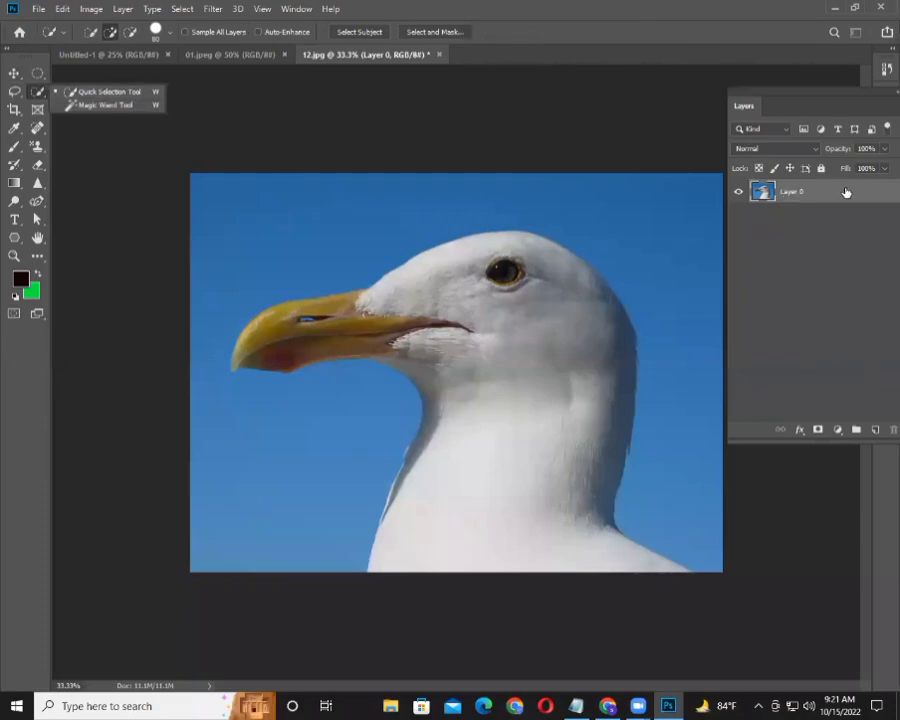
{"action": "left_click", "coordinate": [102, 108]}
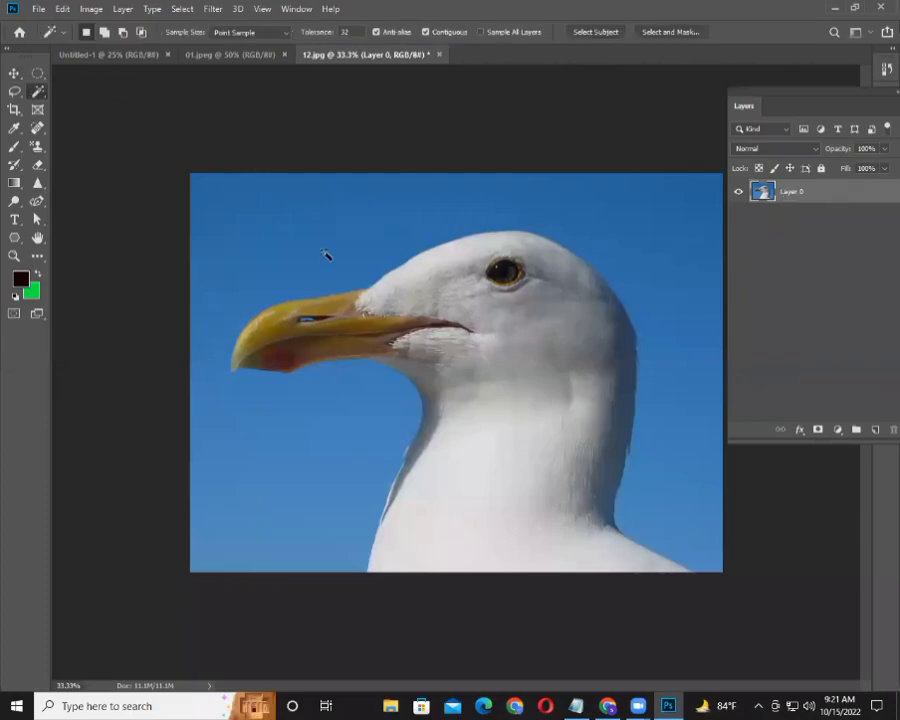
{"action": "left_click", "coordinate": [305, 244]}
{"action": "key", "text": "Delete"}
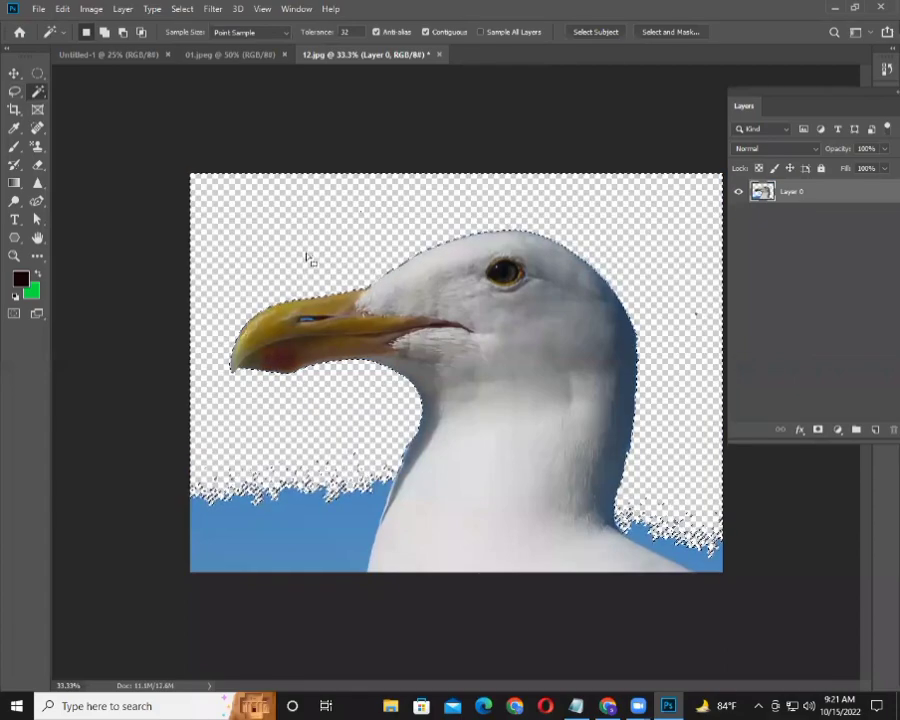
{"action": "key", "text": "ctrl+d"}
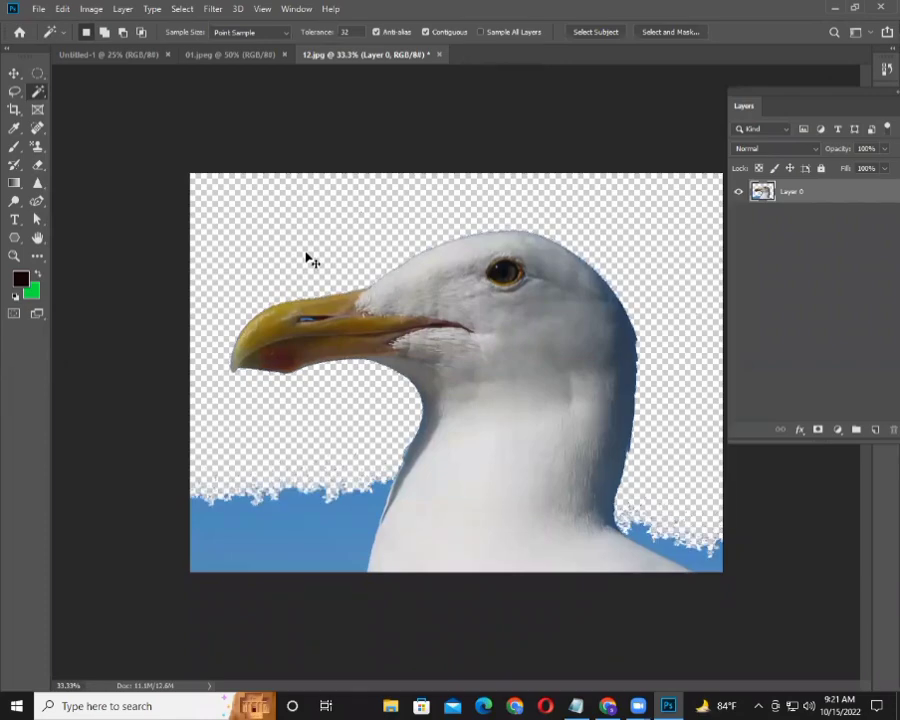
{"action": "key", "text": "ctrl+z"}
{"action": "key", "text": "ctrl+z"}
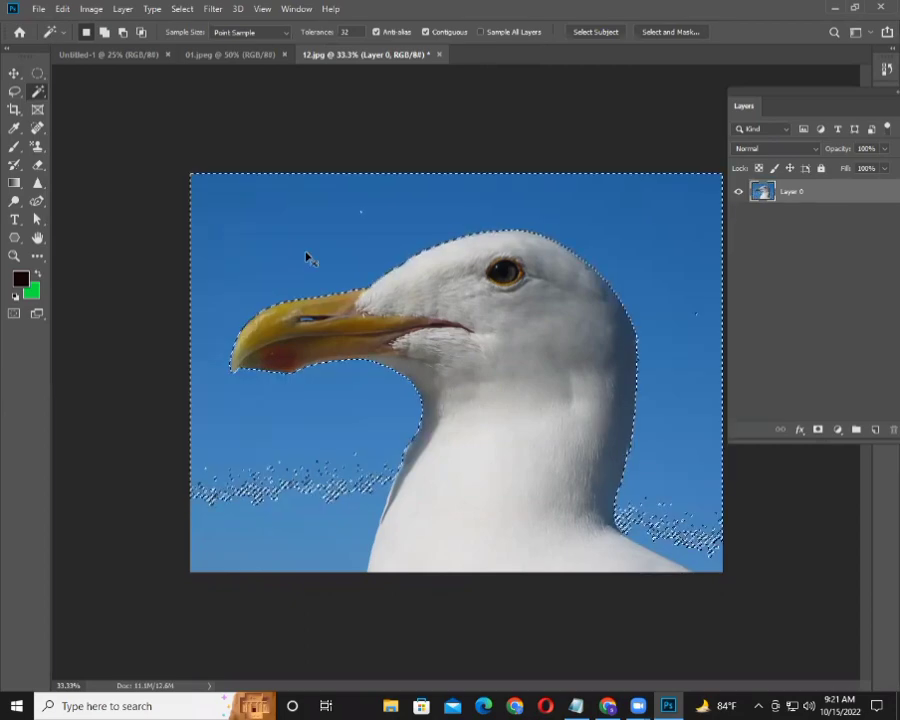
{"action": "key", "text": "ctrl+d"}
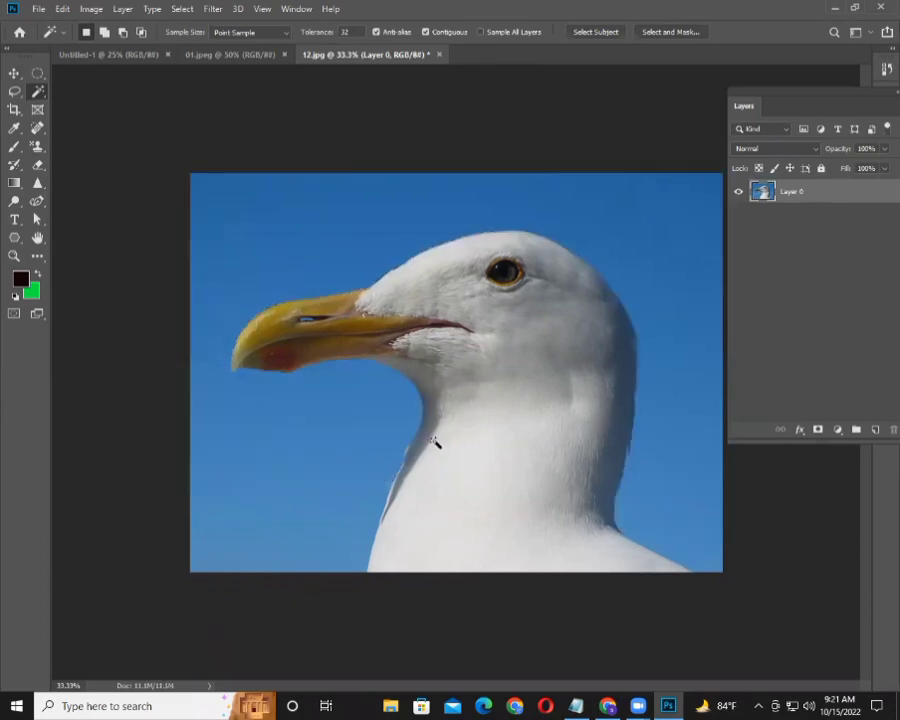
{"action": "left_click", "coordinate": [38, 153]}
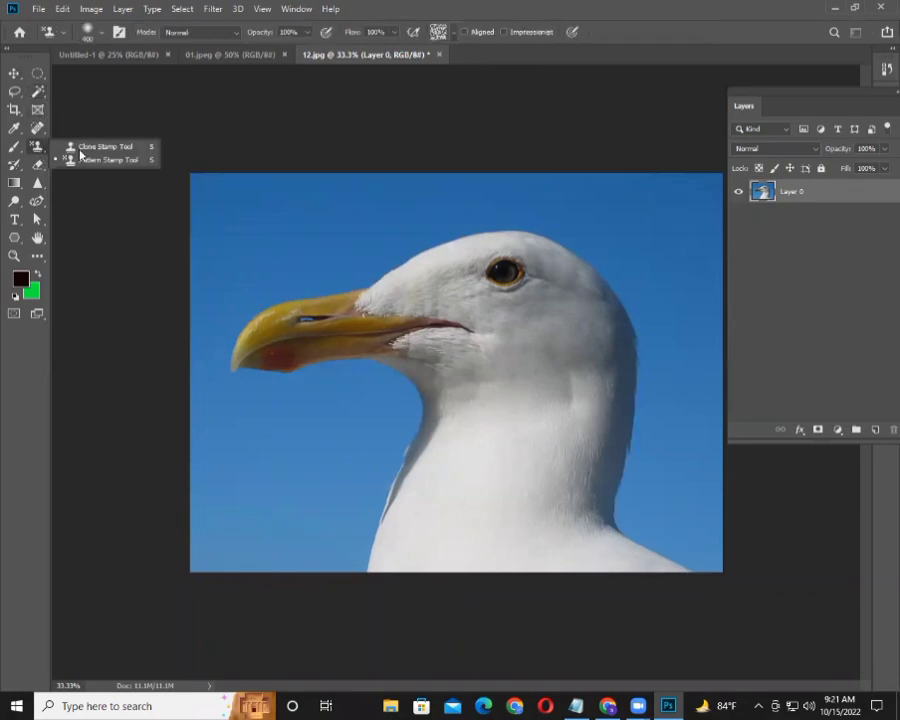
{"action": "left_click", "coordinate": [38, 165]}
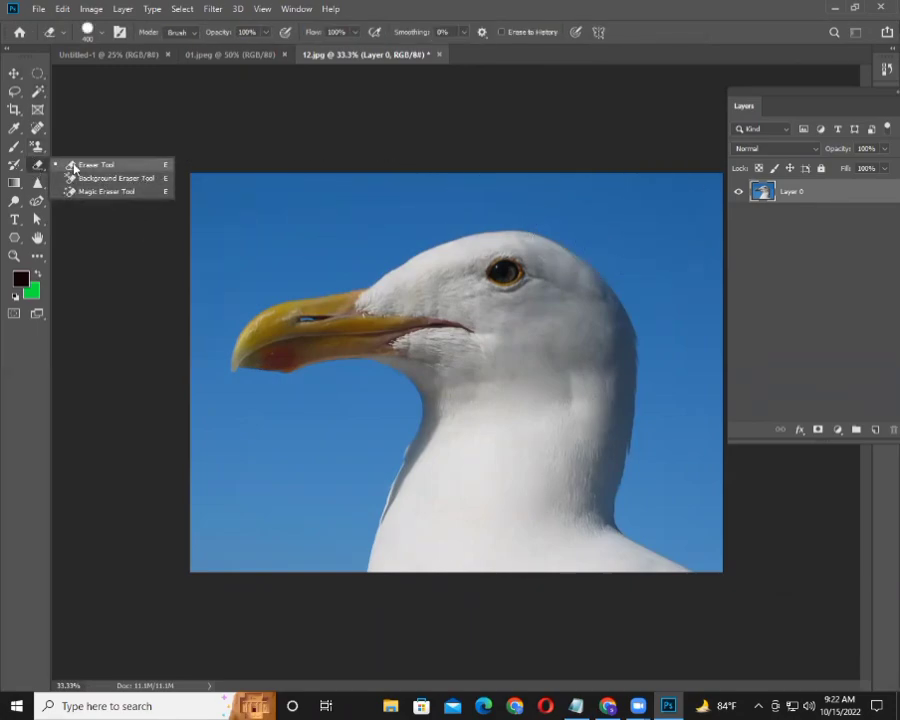
{"action": "left_click", "coordinate": [74, 164]}
{"action": "left_click_drag", "start_coordinate": [216, 173], "coordinate": [369, 194]}
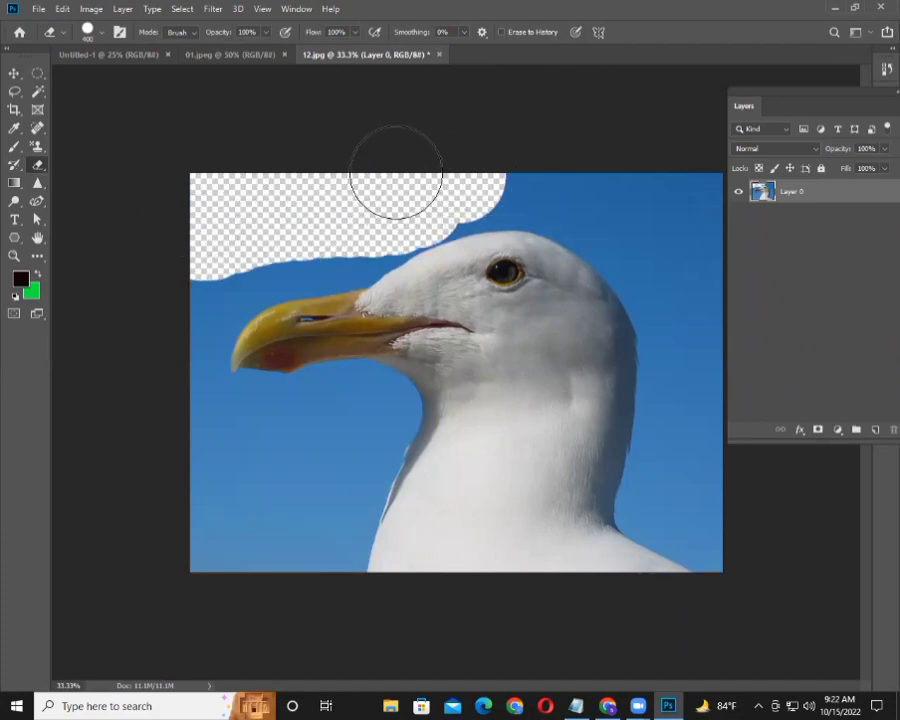
{"action": "key", "text": "ctrl+z"}
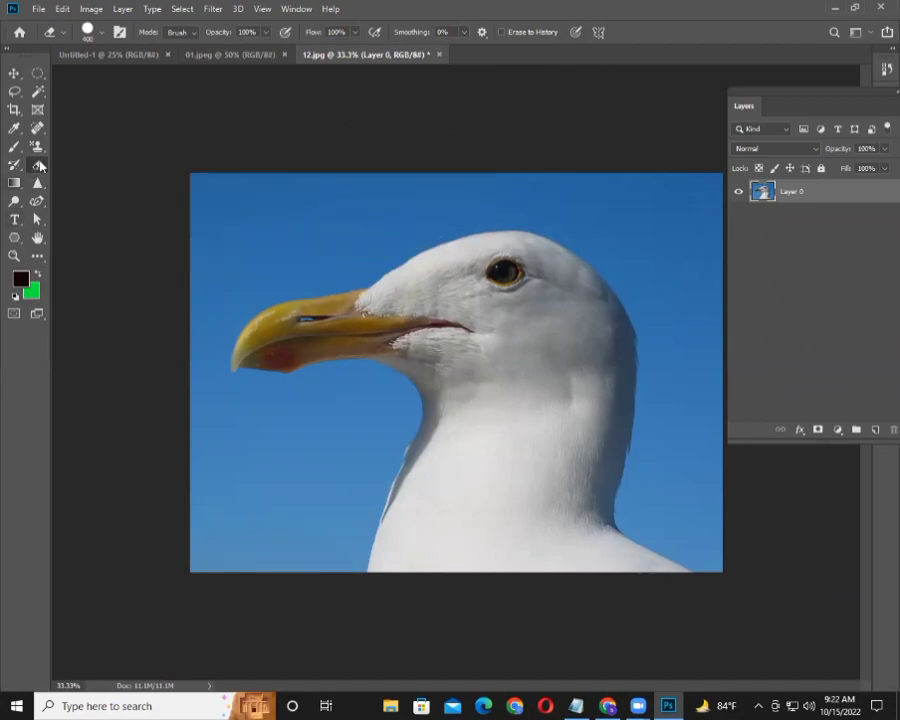
{"action": "right_click", "coordinate": [39, 166]}
{"action": "left_click", "coordinate": [122, 178]}
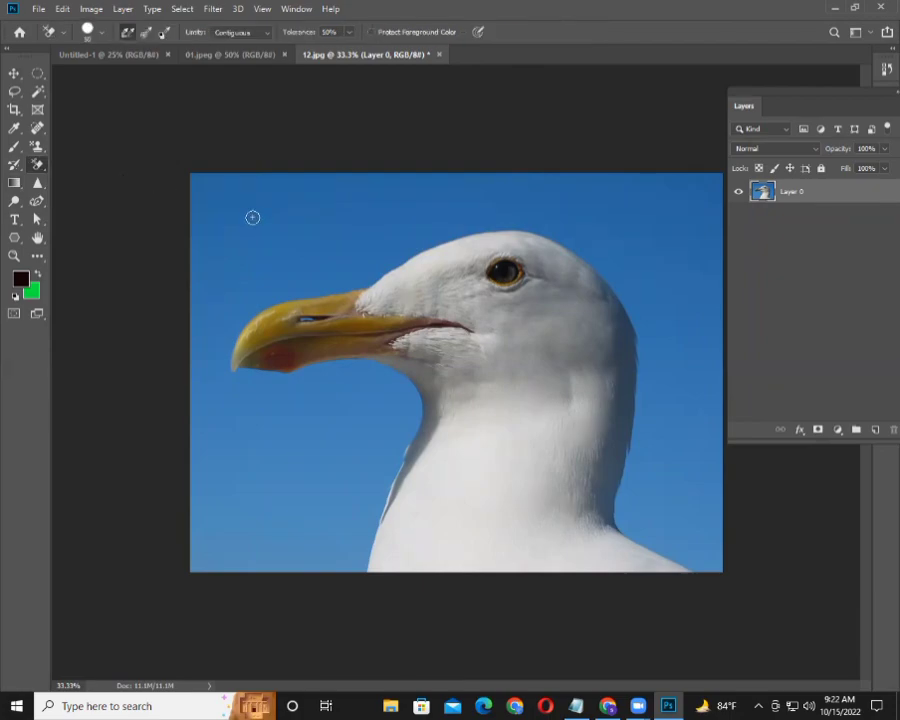
{"action": "key", "text": "bracketright"}
{"action": "key", "text": "bracketright"}
{"action": "key", "text": "bracketright"}
{"action": "mouse_move", "coordinate": [252, 218]}
{"action": "left_mouse_down"}
{"action": "mouse_move", "coordinate": [420, 208]}
{"action": "mouse_move", "coordinate": [338, 176]}
{"action": "mouse_move", "coordinate": [237, 187]}
{"action": "mouse_move", "coordinate": [209, 237]}
{"action": "mouse_move", "coordinate": [208, 270]}
{"action": "mouse_move", "coordinate": [220, 288]}
{"action": "left_mouse_up"}
{"action": "right_click", "coordinate": [37, 164]}
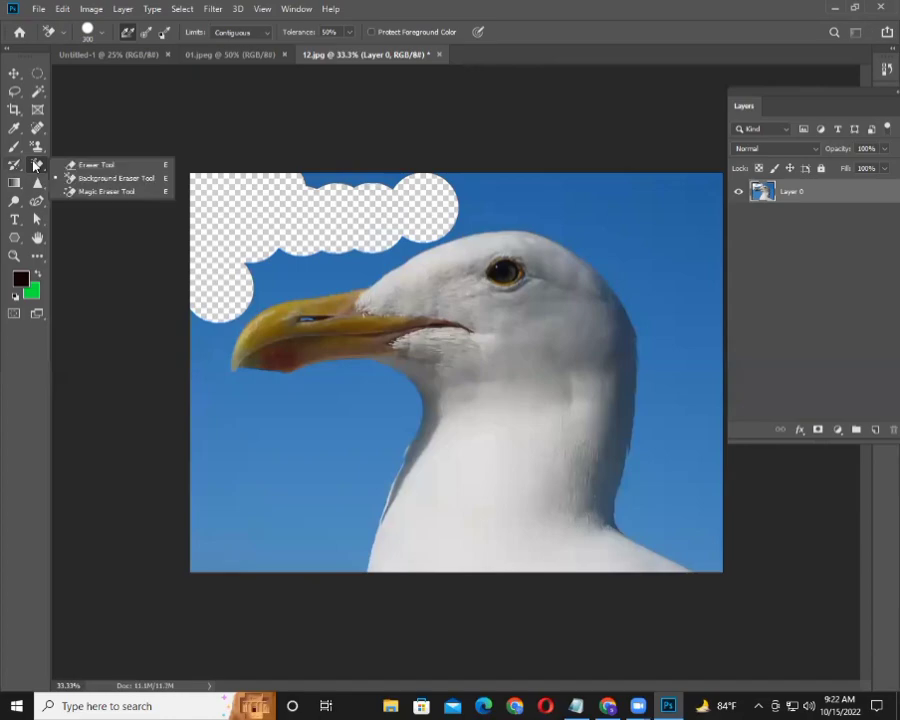
{"action": "left_click", "coordinate": [108, 178]}
{"action": "mouse_move", "coordinate": [216, 200]}
{"action": "left_mouse_down"}
{"action": "mouse_move", "coordinate": [210, 496]}
{"action": "mouse_move", "coordinate": [311, 392]}
{"action": "mouse_move", "coordinate": [349, 462]}
{"action": "mouse_move", "coordinate": [309, 500]}
{"action": "mouse_move", "coordinate": [306, 460]}
{"action": "left_mouse_up"}
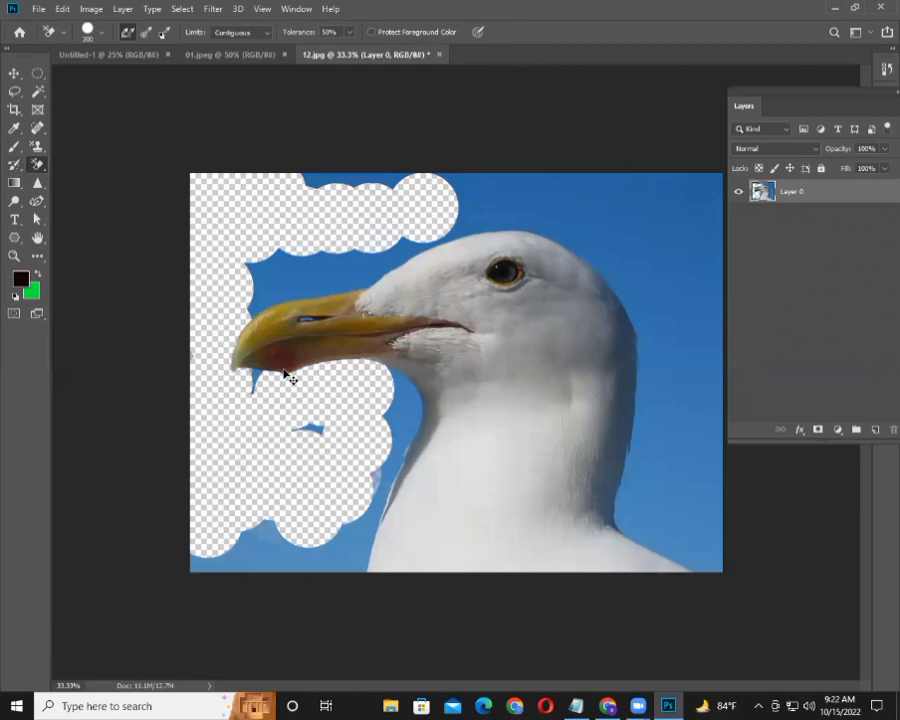
{"action": "key", "text": "ctrl+z"}
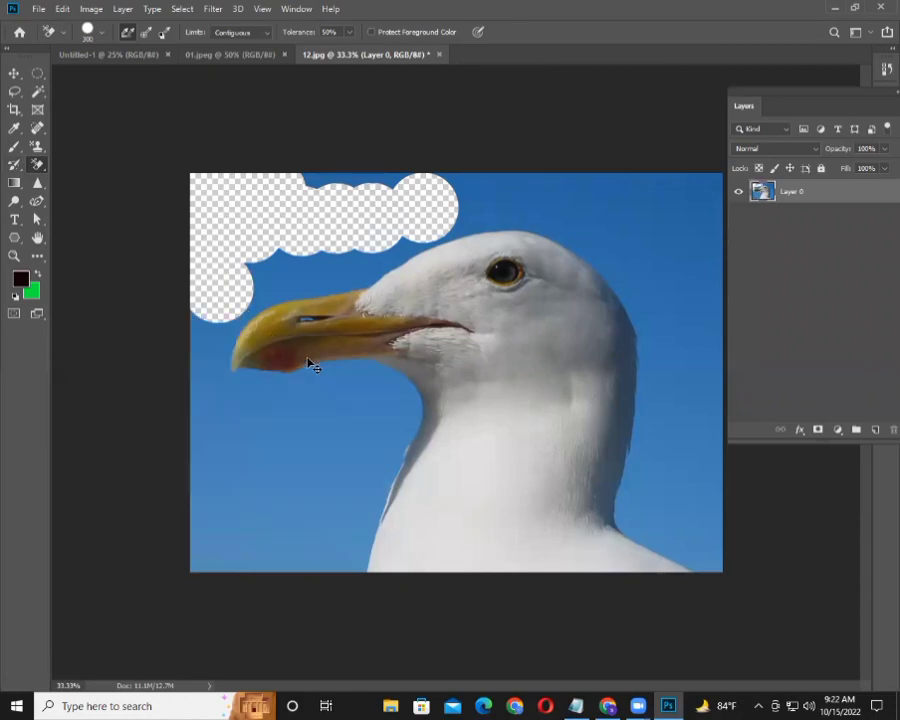
{"action": "key", "text": "ctrl+z"}
{"action": "right_click", "coordinate": [37, 165]}
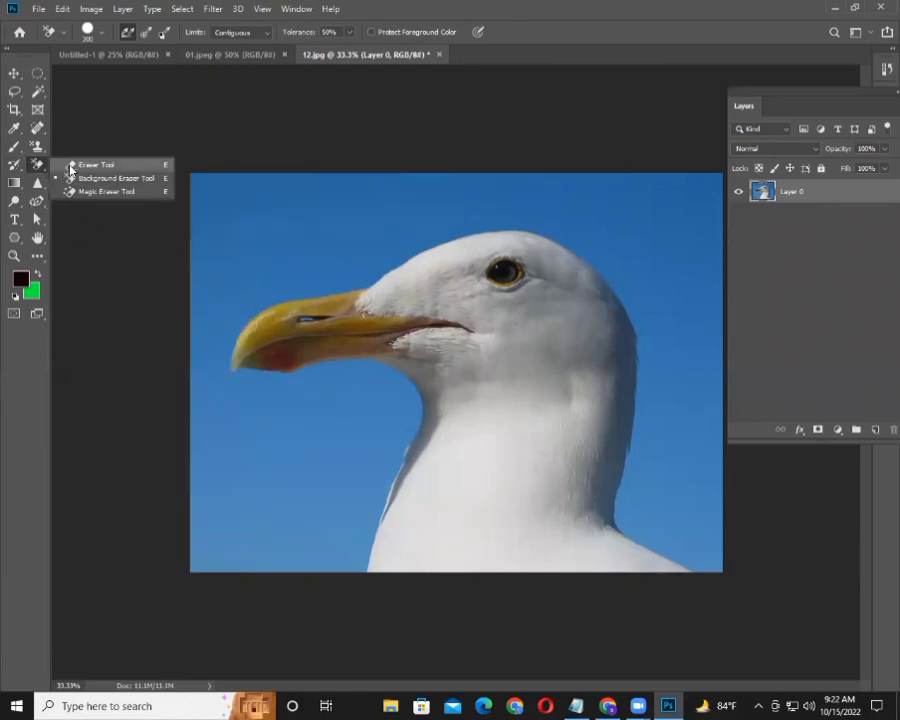
- Test the Eraser and Background Eraser on the left-side sky, undoing each stroke
{"action": "left_click", "coordinate": [72, 166]}
{"action": "mouse_move", "coordinate": [223, 195]}
{"action": "left_mouse_down"}
{"action": "mouse_move", "coordinate": [247, 330]}
{"action": "mouse_move", "coordinate": [287, 468]}
{"action": "mouse_move", "coordinate": [291, 538]}
{"action": "mouse_move", "coordinate": [300, 282]}
{"action": "mouse_move", "coordinate": [350, 258]}
{"action": "mouse_move", "coordinate": [376, 382]}
{"action": "mouse_move", "coordinate": [198, 355]}
{"action": "left_mouse_up"}
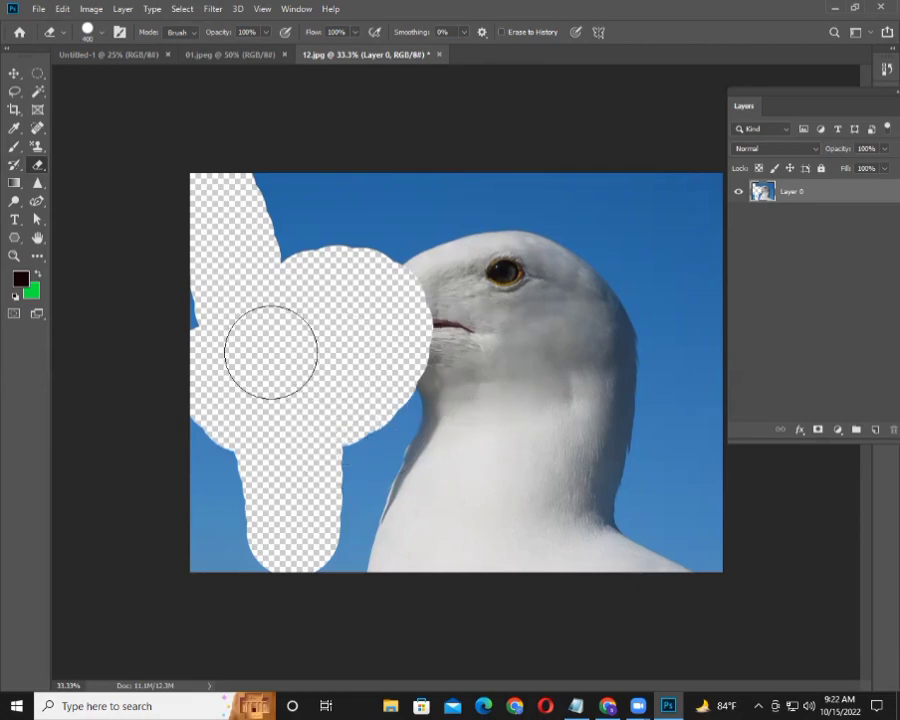
{"action": "key", "text": "ctrl+z"}
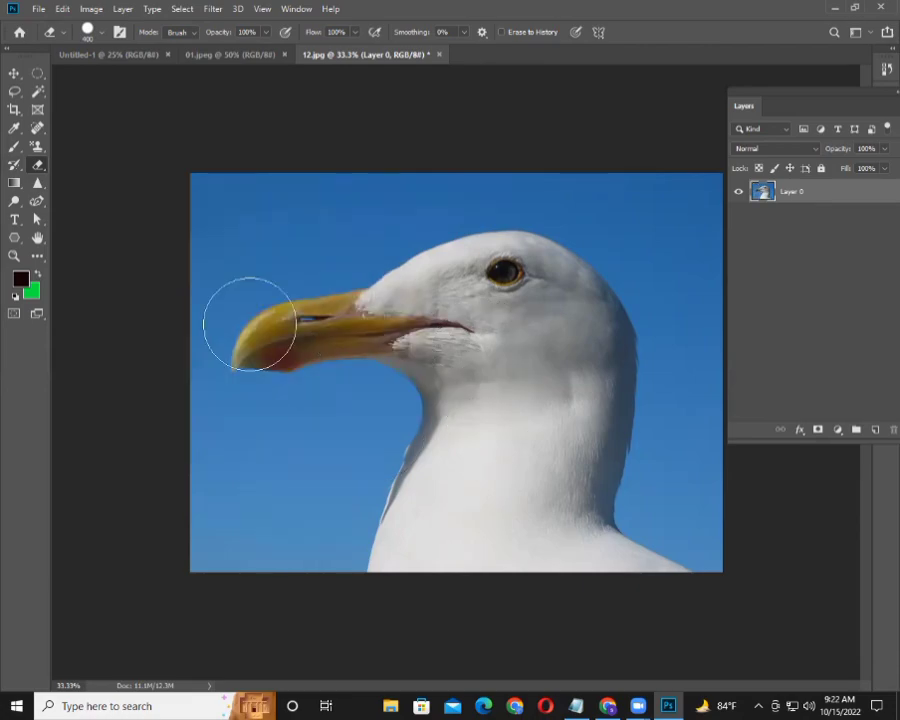
{"action": "right_click", "coordinate": [37, 170]}
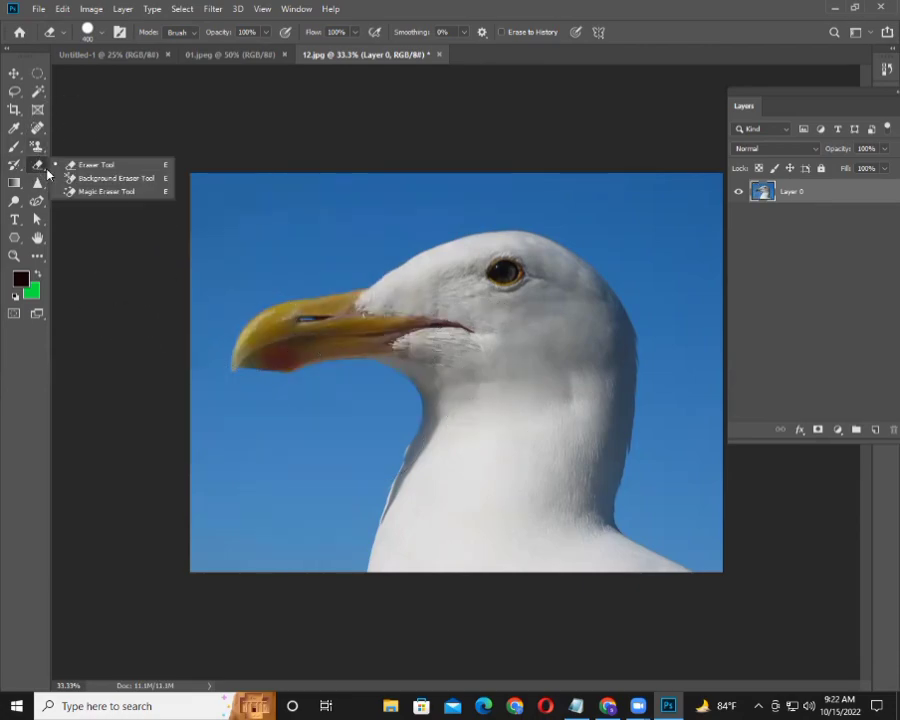
{"action": "left_click", "coordinate": [98, 177]}
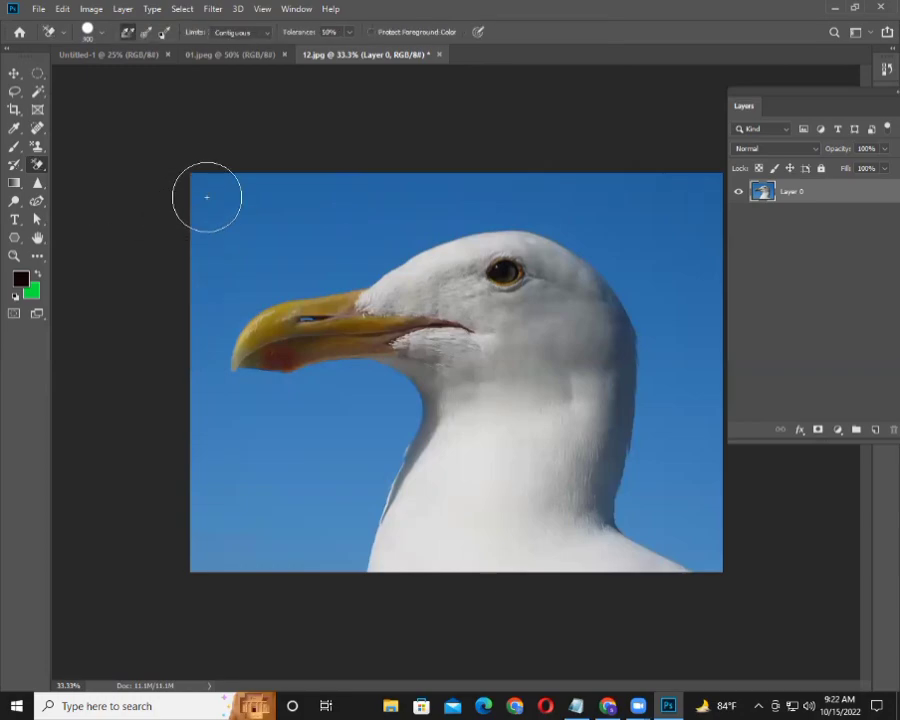
{"action": "mouse_move", "coordinate": [207, 197]}
{"action": "left_mouse_down"}
{"action": "mouse_move", "coordinate": [260, 530]}
{"action": "mouse_move", "coordinate": [300, 400]}
{"action": "mouse_move", "coordinate": [366, 406]}
{"action": "mouse_move", "coordinate": [314, 530]}
{"action": "mouse_move", "coordinate": [226, 430]}
{"action": "mouse_move", "coordinate": [211, 341]}
{"action": "mouse_move", "coordinate": [245, 253]}
{"action": "mouse_move", "coordinate": [258, 420]}
{"action": "mouse_move", "coordinate": [285, 261]}
{"action": "mouse_move", "coordinate": [250, 330]}
{"action": "mouse_move", "coordinate": [297, 369]}
{"action": "mouse_move", "coordinate": [296, 340]}
{"action": "left_mouse_up"}
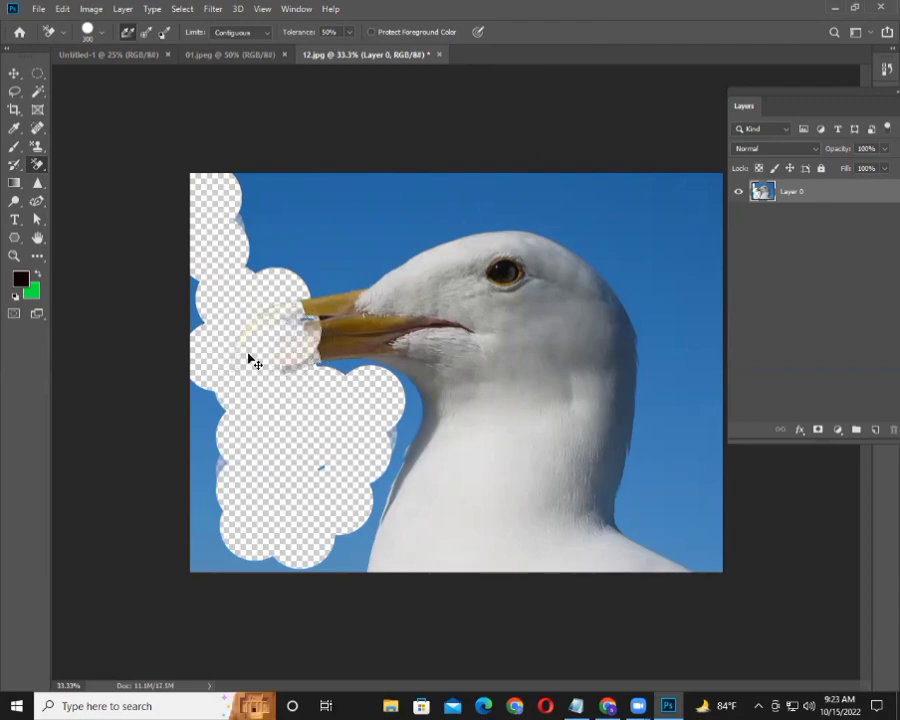
{"action": "key", "text": "ctrl+z"}
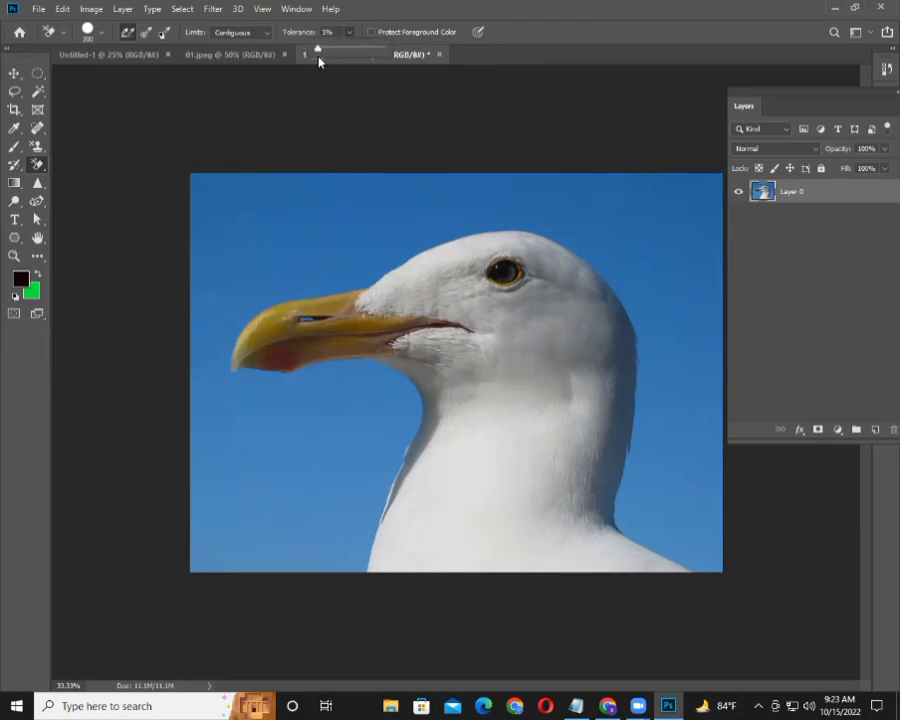
- Erase left-edge sky with Background Eraser at 15% tolerance, then undo the erasing
{"action": "left_click_drag", "start_coordinate": [318, 62], "coordinate": [325, 60]}
{"action": "left_click", "coordinate": [220, 180]}
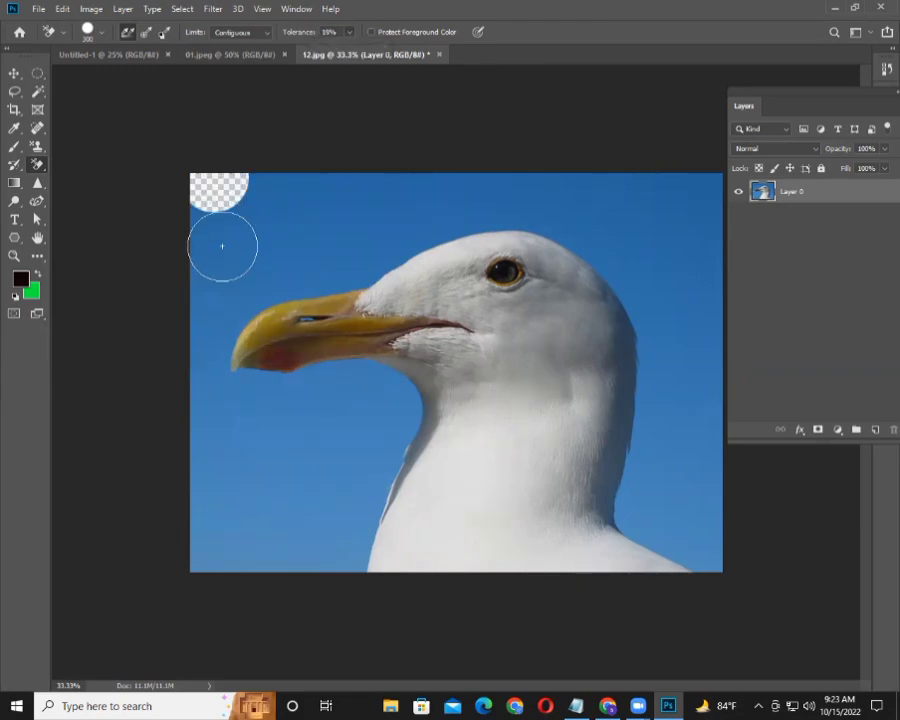
{"action": "mouse_move", "coordinate": [222, 245]}
{"action": "left_mouse_down"}
{"action": "mouse_move", "coordinate": [231, 476]}
{"action": "mouse_move", "coordinate": [277, 458]}
{"action": "mouse_move", "coordinate": [290, 229]}
{"action": "mouse_move", "coordinate": [301, 362]}
{"action": "mouse_move", "coordinate": [297, 526]}
{"action": "mouse_move", "coordinate": [362, 418]}
{"action": "mouse_move", "coordinate": [340, 450]}
{"action": "left_mouse_up"}
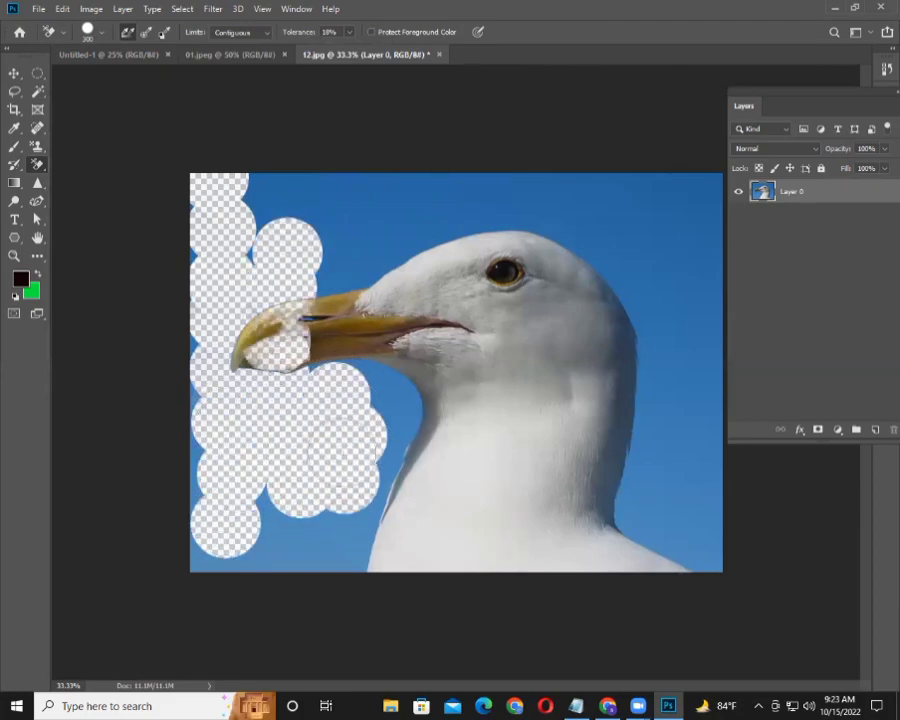
{"action": "left_click_drag", "start_coordinate": [392, 412], "coordinate": [303, 530]}
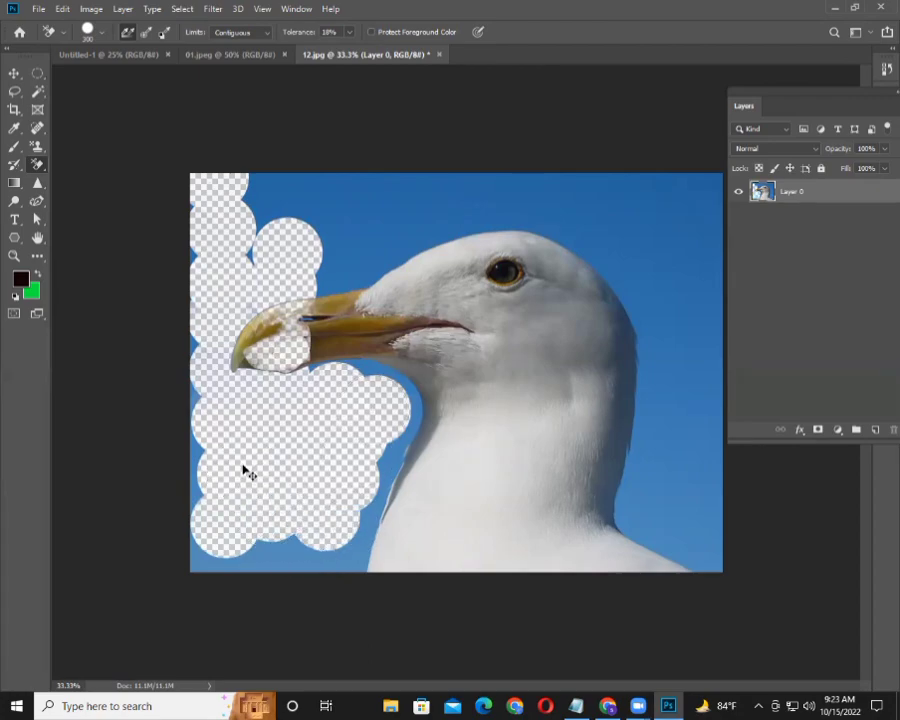
{"action": "key", "text": "F12"}
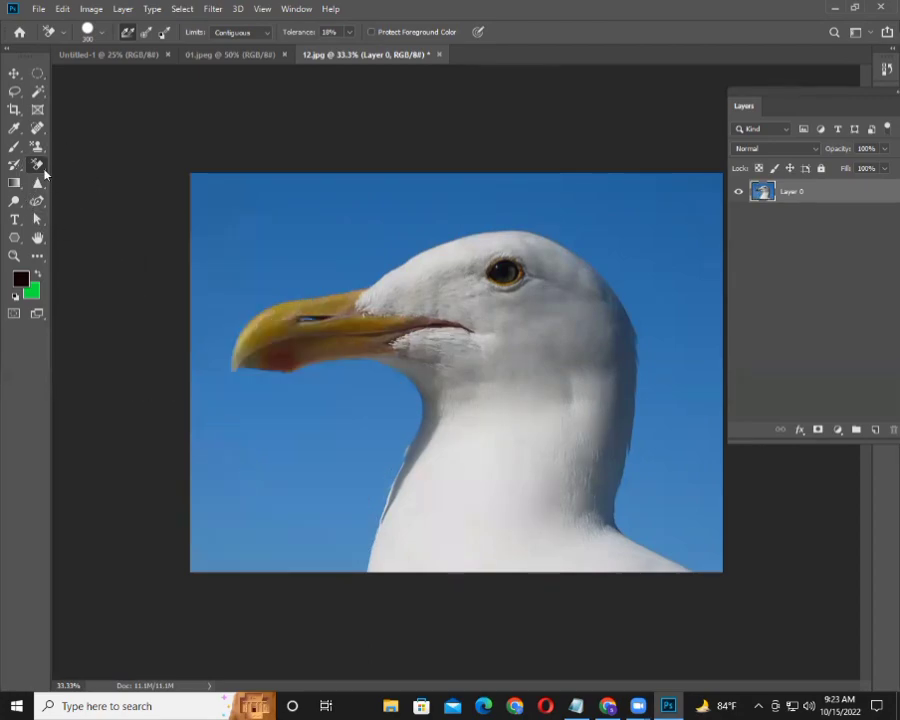
{"action": "right_click", "coordinate": [38, 166]}
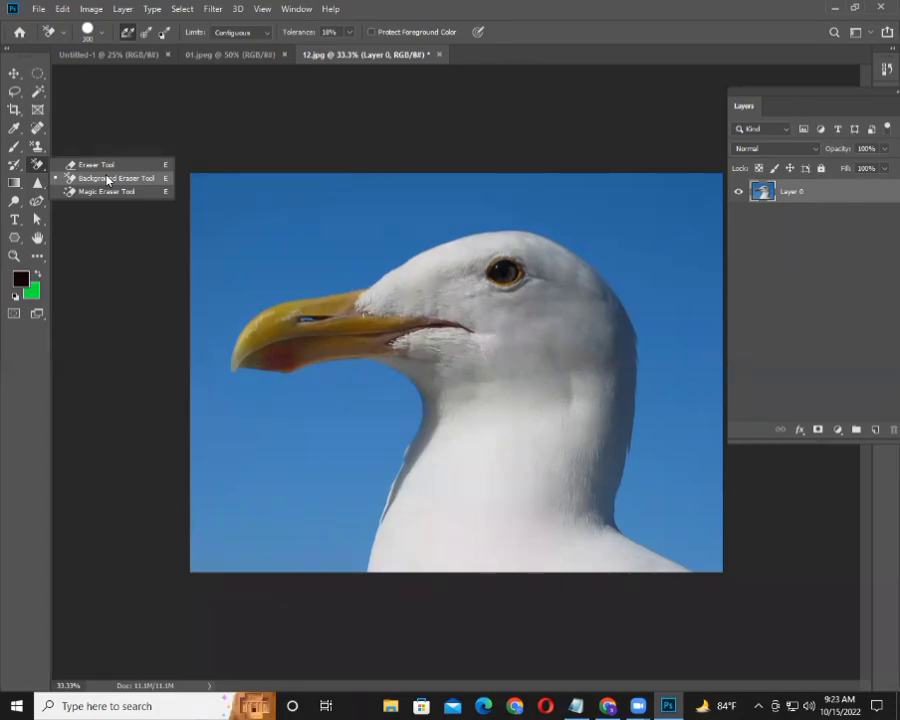
- Magic Erase the gull's blue sky and leftover patches, undo it, and switch to 01.jpeg
{"action": "left_click", "coordinate": [125, 191]}
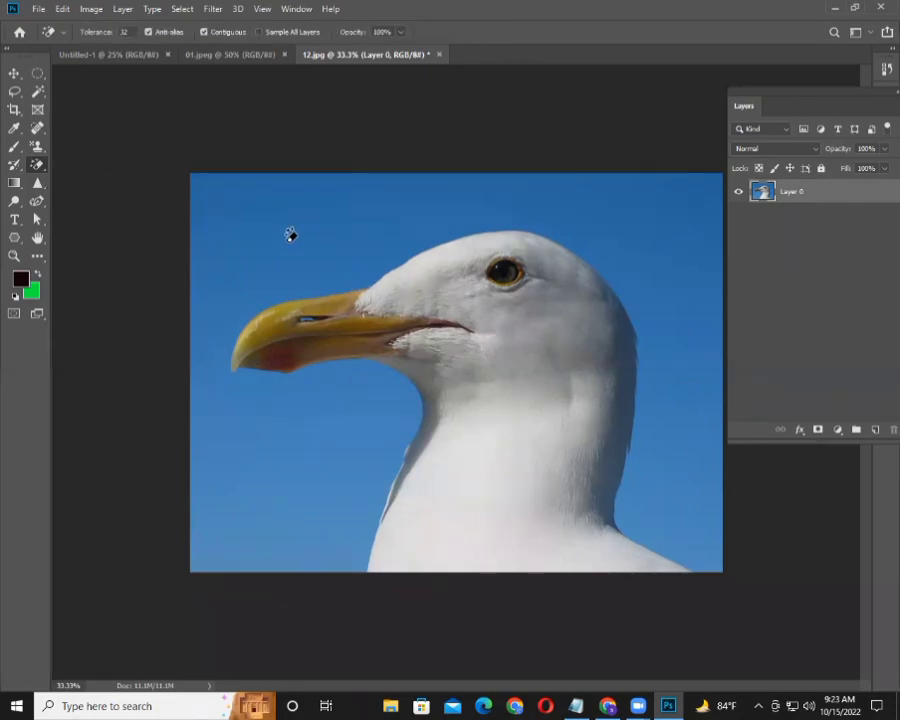
{"action": "left_click", "coordinate": [290, 234]}
{"action": "left_click", "coordinate": [297, 510]}
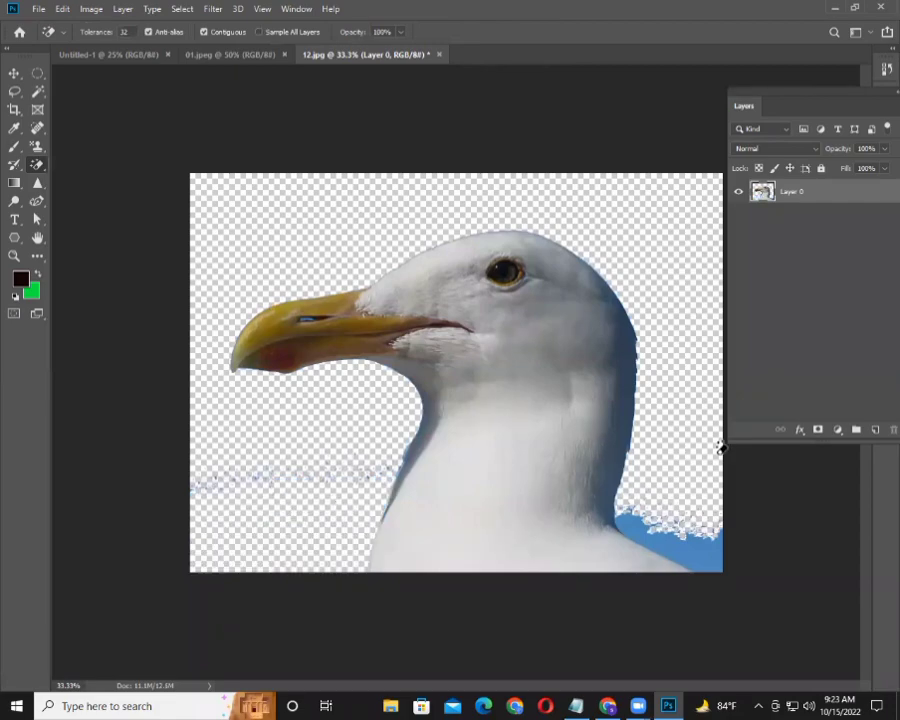
{"action": "left_click", "coordinate": [688, 553]}
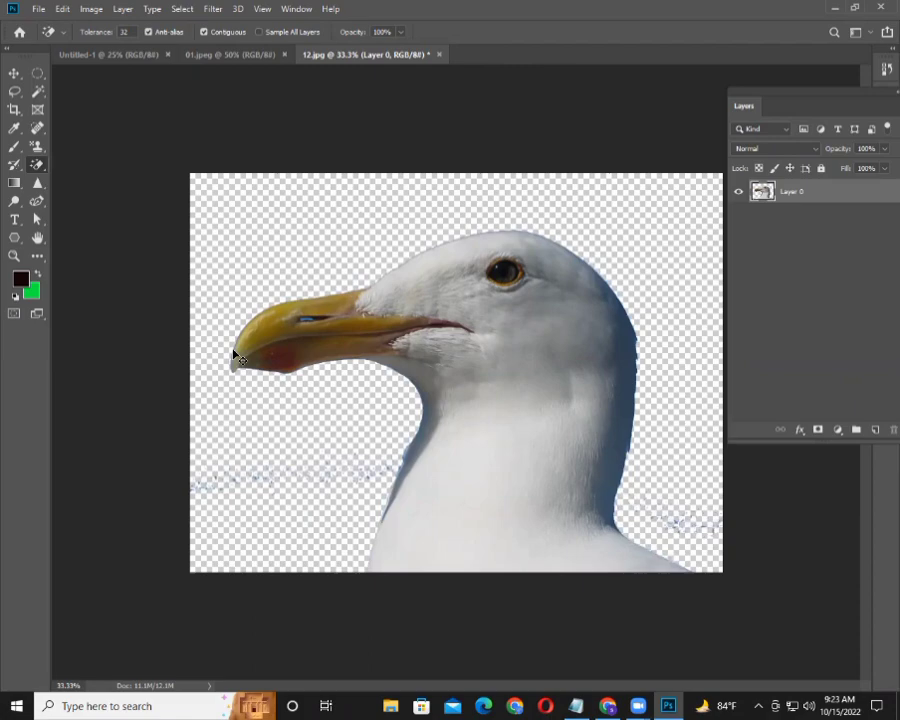
{"action": "key", "text": "ctrl+z"}
{"action": "key", "text": "ctrl+z"}
{"action": "key", "text": "ctrl+z"}
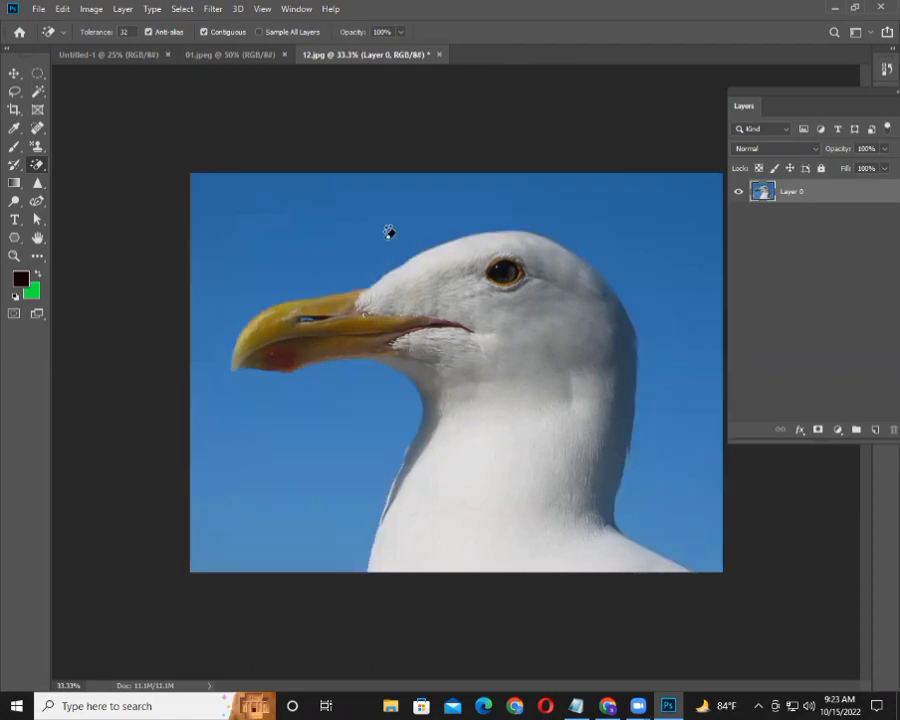
{"action": "left_click", "coordinate": [222, 54]}
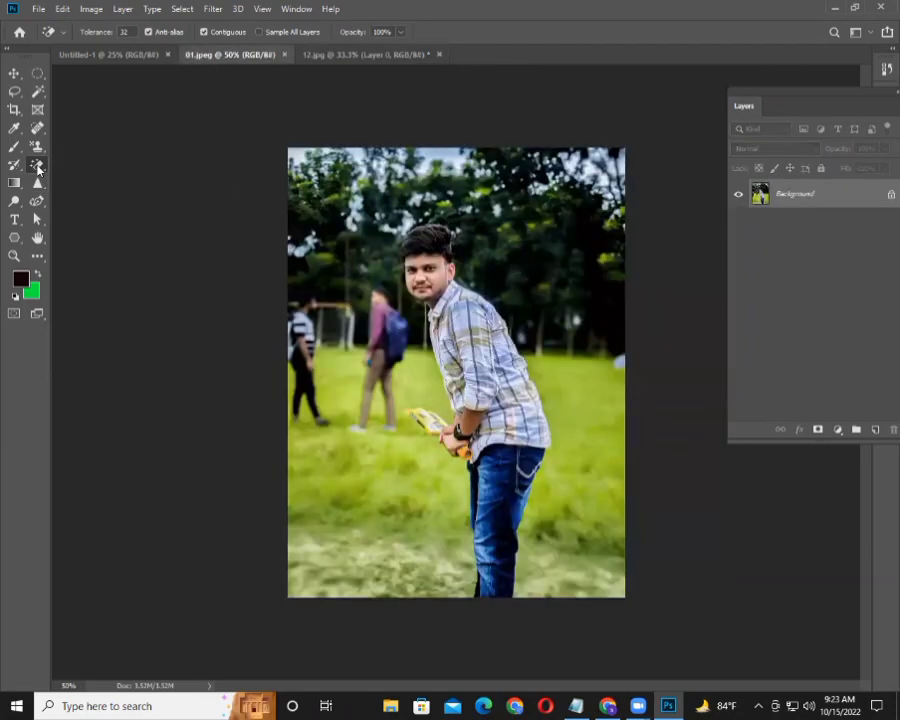
- Erase a vertical strip on the man photo's left with the Eraser, then undo it
{"action": "right_click", "coordinate": [38, 166]}
{"action": "left_click", "coordinate": [86, 164]}
{"action": "left_click_drag", "start_coordinate": [322, 165], "coordinate": [316, 594]}
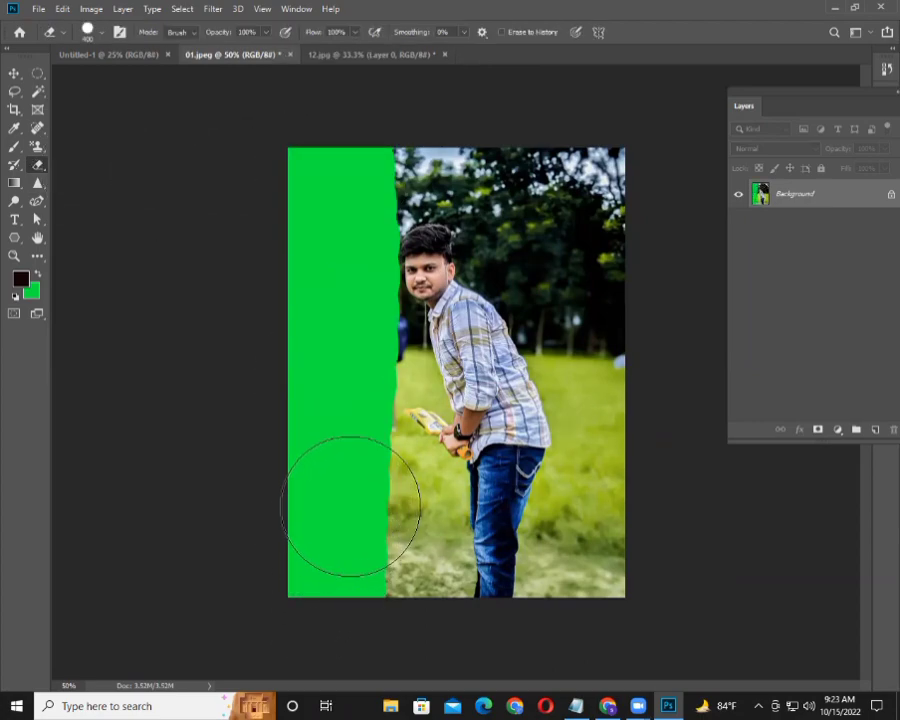
{"action": "left_click_drag", "start_coordinate": [833, 102], "coordinate": [815, 107]}
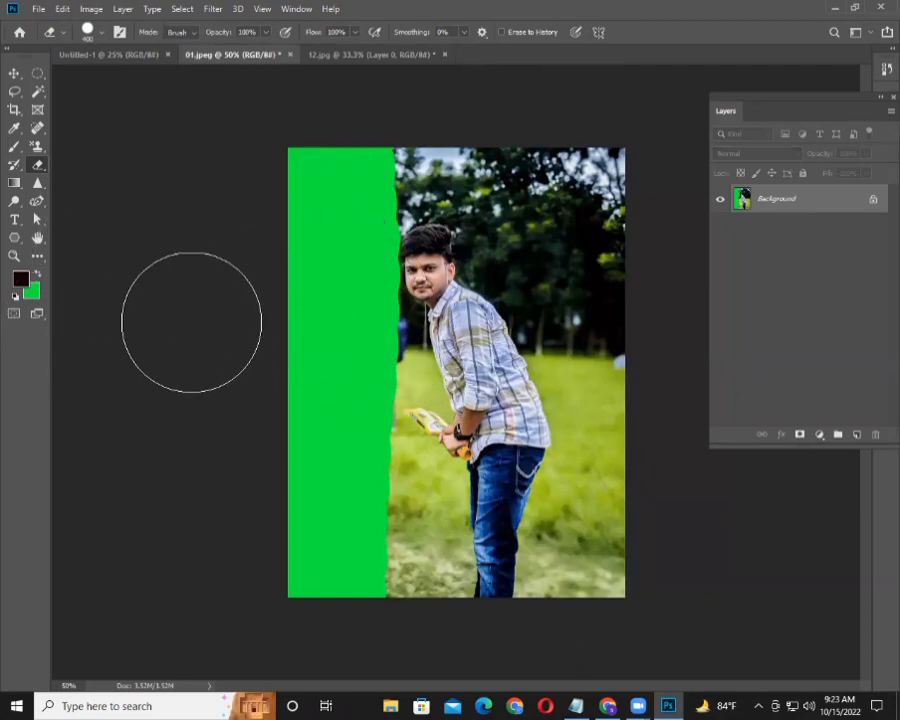
{"action": "key", "text": "ctrl+z"}
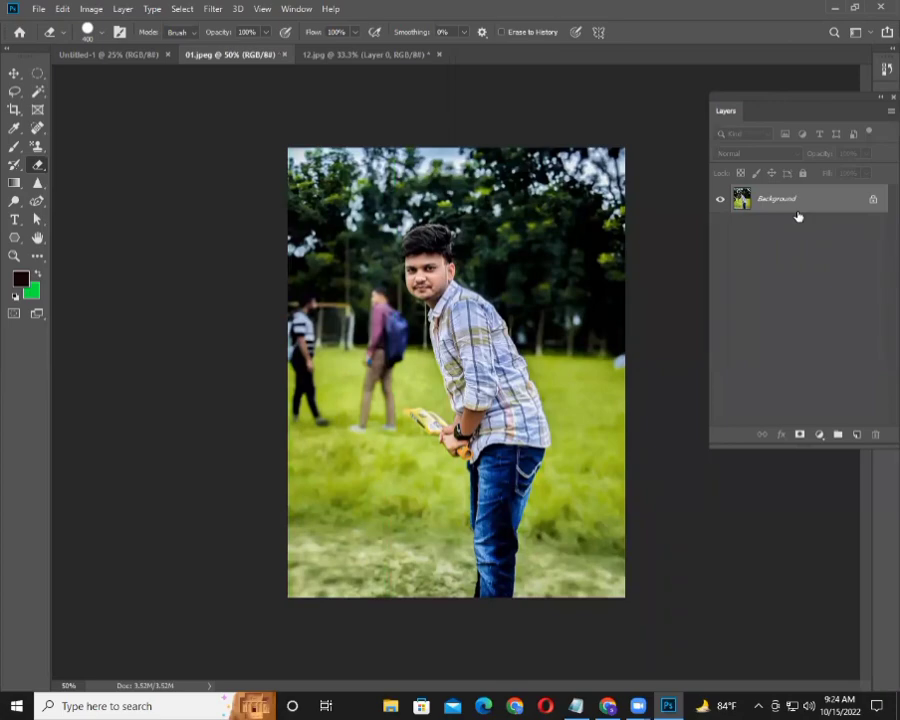
- Unlock the man photo's Background as Layer 0, erase trial strips, then undo them
{"action": "left_click", "coordinate": [873, 202]}
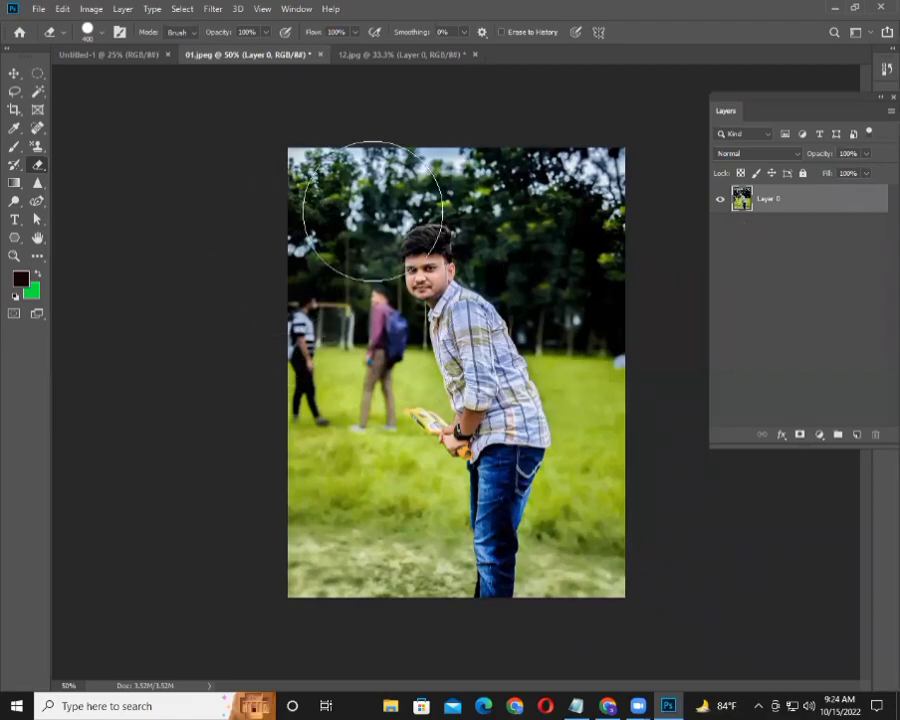
{"action": "left_click_drag", "start_coordinate": [291, 170], "coordinate": [261, 421]}
{"action": "mouse_move", "coordinate": [510, 110]}
{"action": "left_mouse_down"}
{"action": "mouse_move", "coordinate": [620, 140]}
{"action": "mouse_move", "coordinate": [713, 580]}
{"action": "left_mouse_up"}
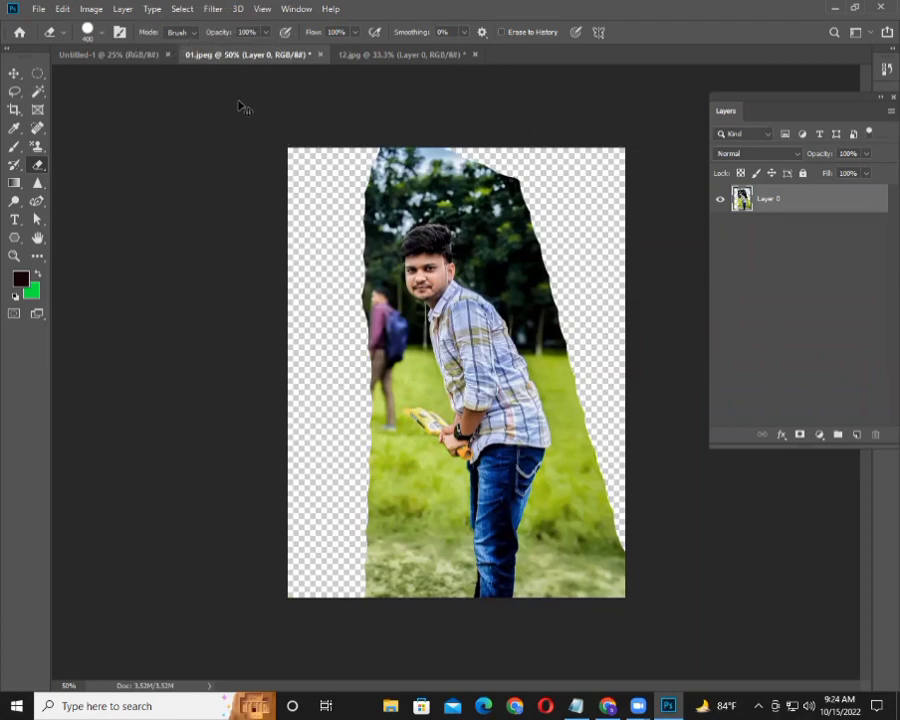
{"action": "key", "text": "ctrl+z"}
{"action": "key", "text": "ctrl+z"}
- Quick-select the background around the man in 01.jpeg, then deselect
{"action": "right_click", "coordinate": [37, 91]}
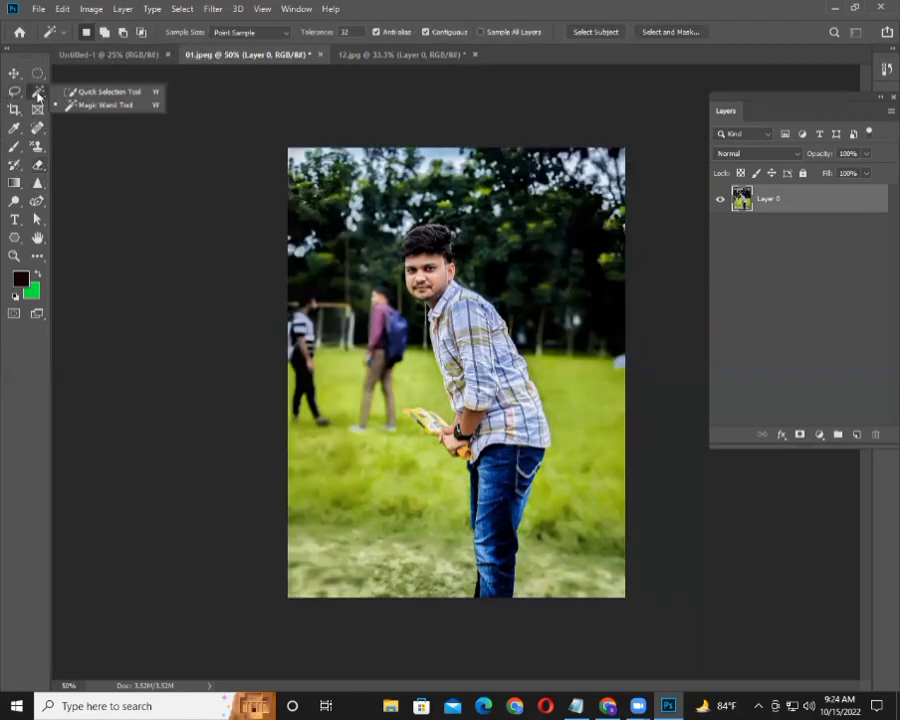
{"action": "left_click", "coordinate": [80, 92]}
{"action": "left_click_drag", "start_coordinate": [304, 270], "coordinate": [340, 560]}
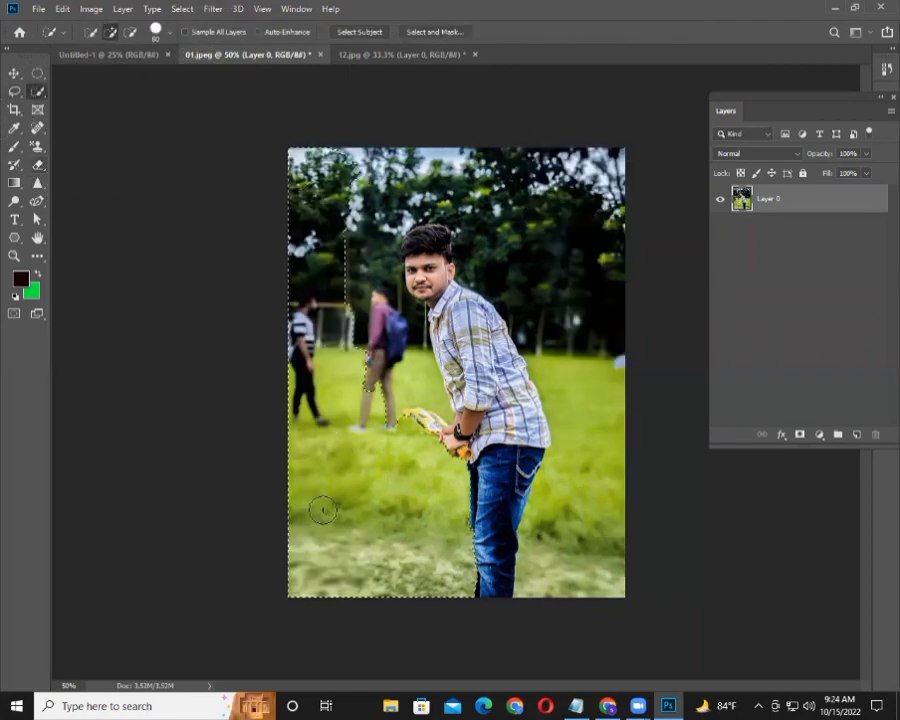
{"action": "left_click_drag", "start_coordinate": [587, 365], "coordinate": [588, 517]}
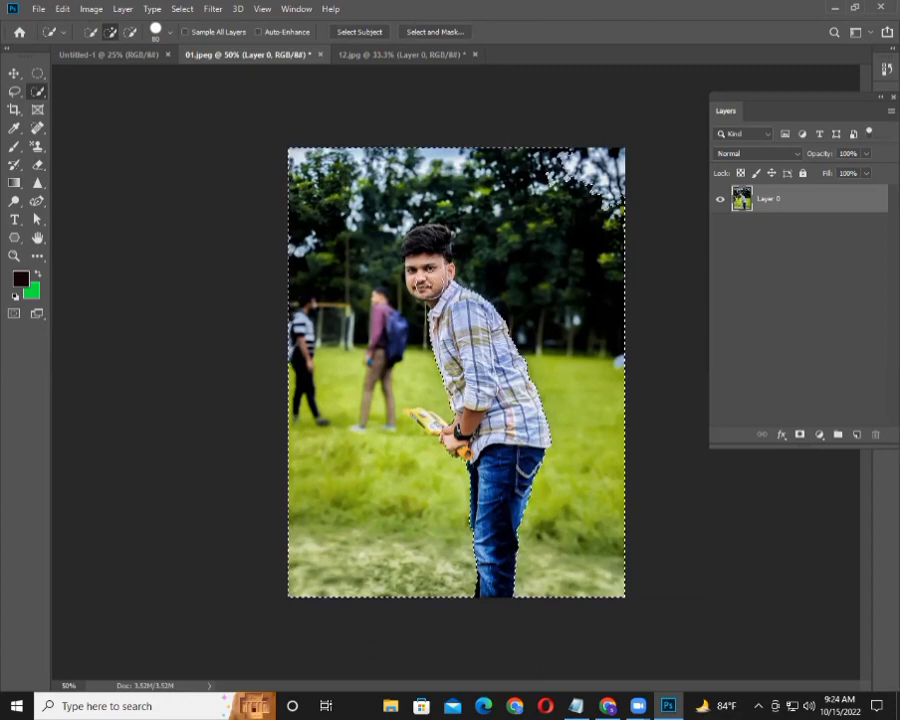
{"action": "left_click_drag", "start_coordinate": [468, 279], "coordinate": [429, 285]}
{"action": "key", "text": "ctrl+d"}
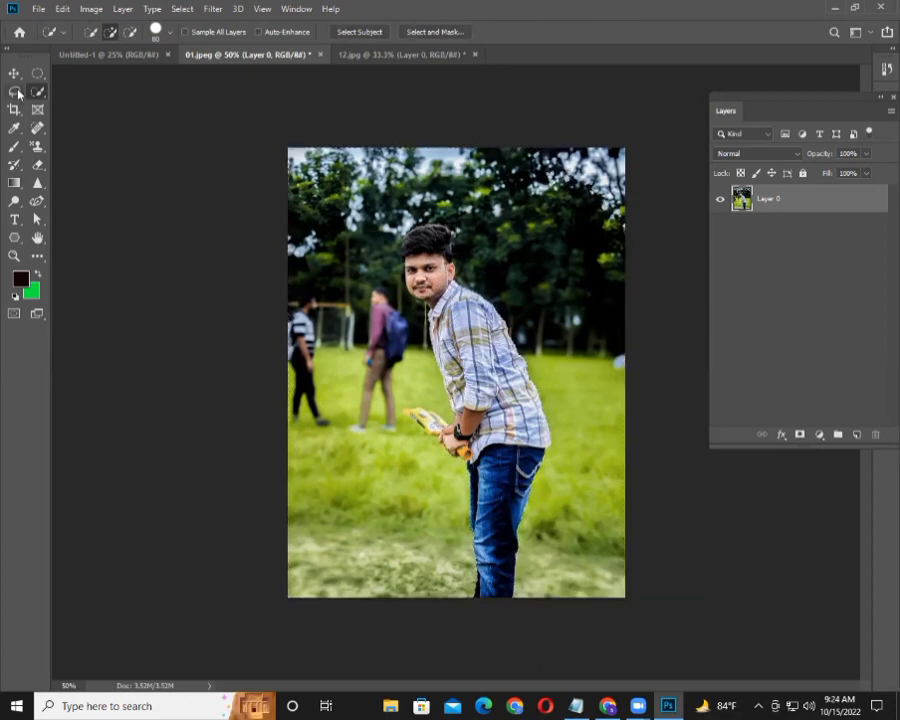
- Magic Wand the foliage, legs area and grass in 01.jpeg, then deselect
{"action": "right_click", "coordinate": [37, 92]}
{"action": "left_click", "coordinate": [92, 106]}
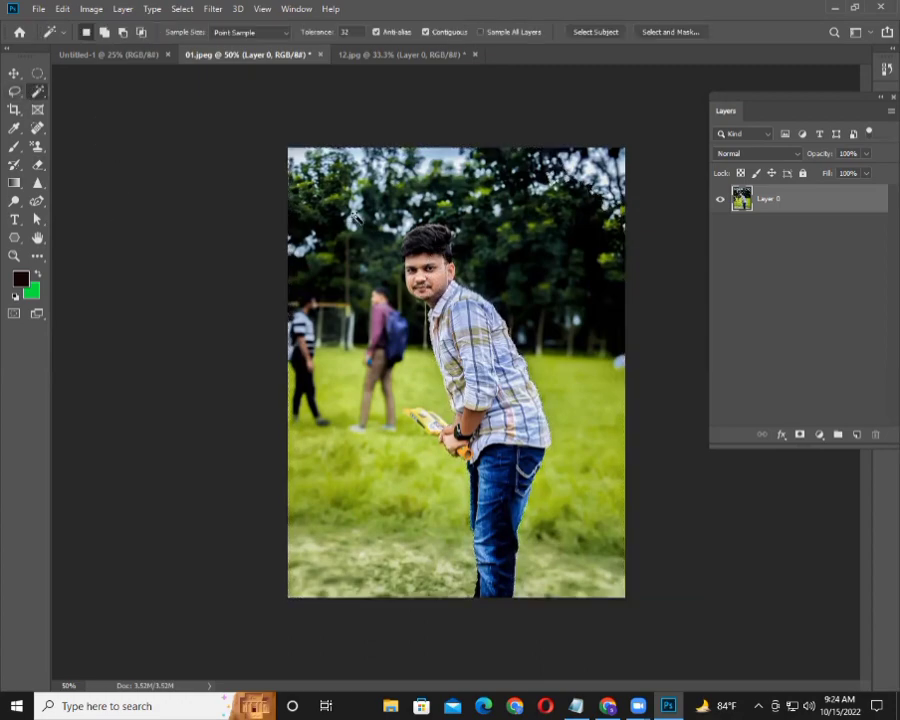
{"action": "left_click", "coordinate": [320, 240]}
{"action": "left_click", "coordinate": [366, 424]}
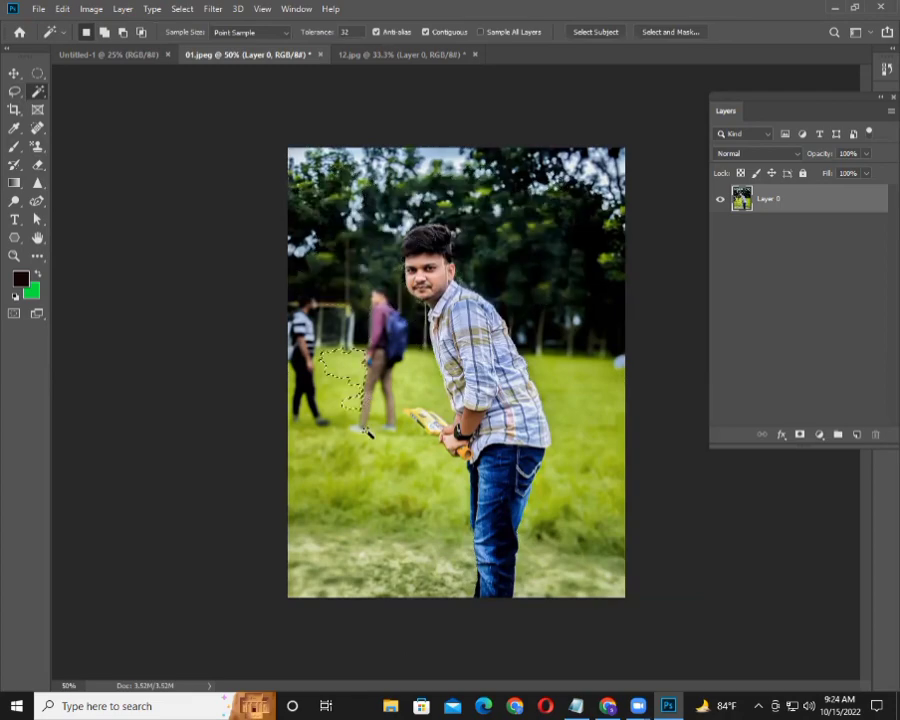
{"action": "left_click", "coordinate": [335, 506]}
{"action": "key", "text": "ctrl+d"}
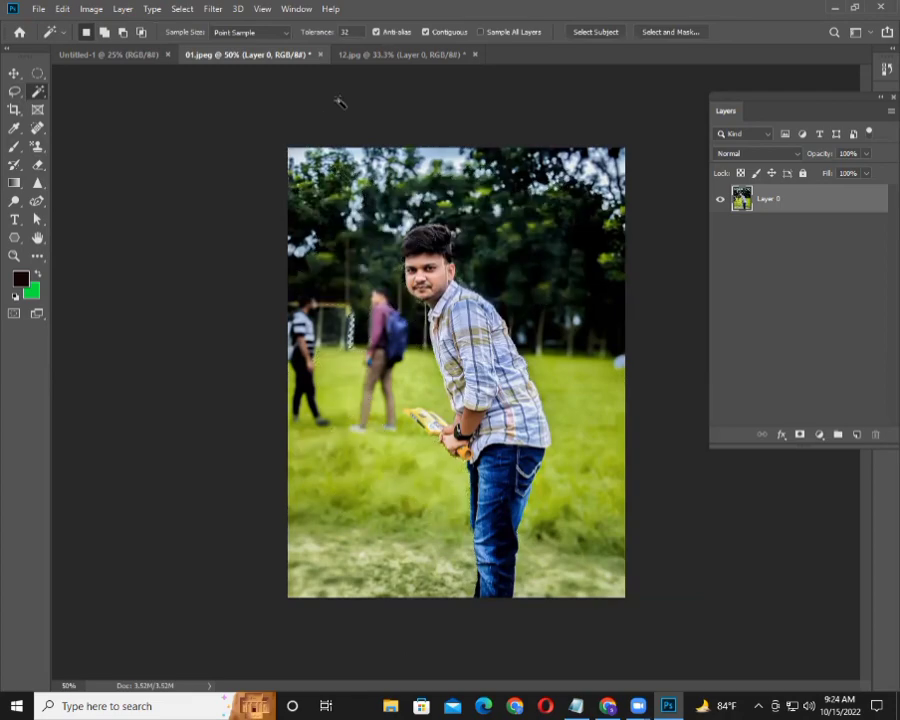
- Magic Wand the blue sky in 12.jpg, then return to 01.jpeg
{"action": "left_click", "coordinate": [401, 55]}
{"action": "left_click", "coordinate": [260, 272]}
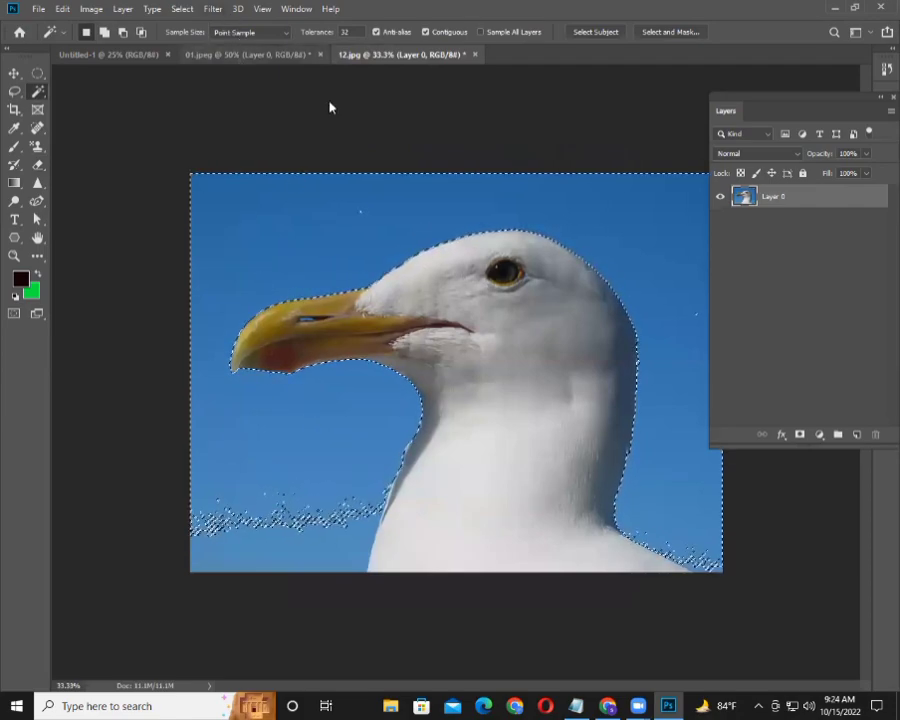
{"action": "left_click", "coordinate": [250, 54]}
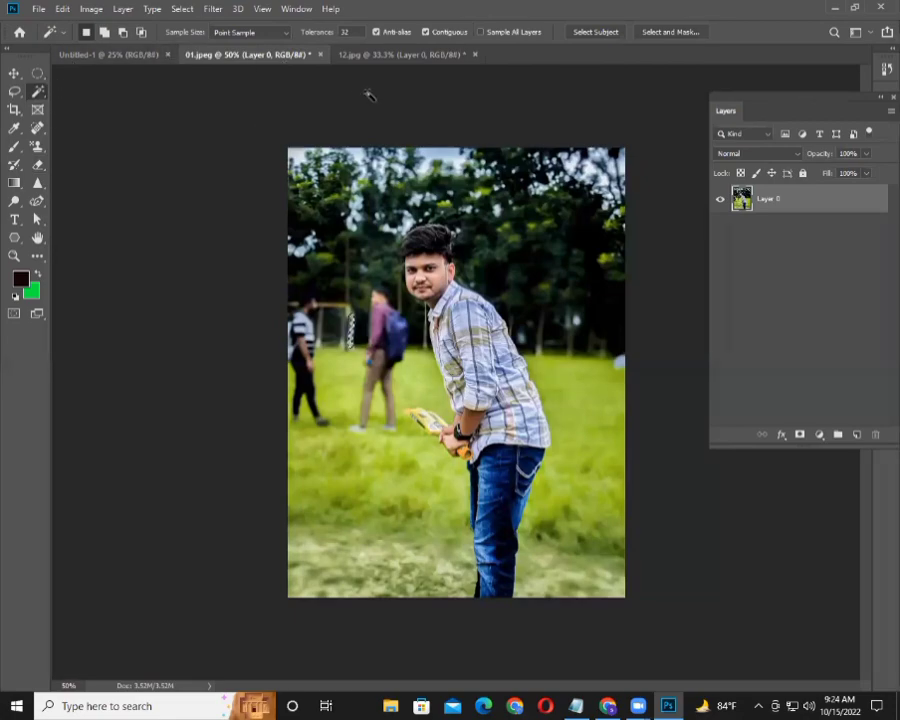
- In 12.jpg, deselect and Magic Erase the blue sky and bottom strip, then return to 01.jpeg
{"action": "left_click", "coordinate": [354, 58]}
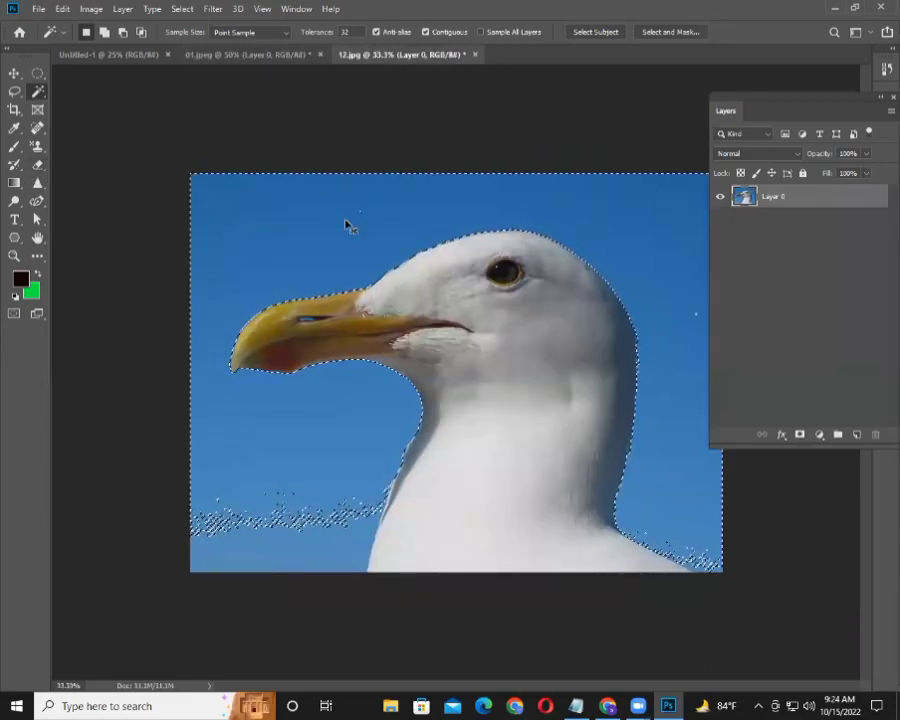
{"action": "left_click", "coordinate": [175, 187]}
{"action": "right_click", "coordinate": [36, 166]}
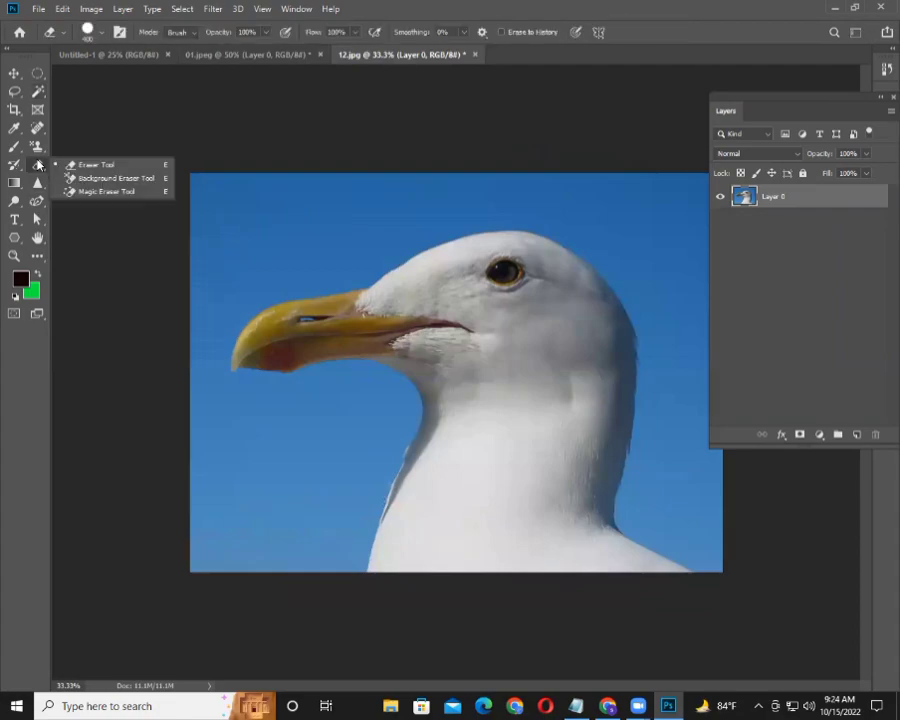
{"action": "left_click", "coordinate": [112, 191]}
{"action": "left_click", "coordinate": [260, 225]}
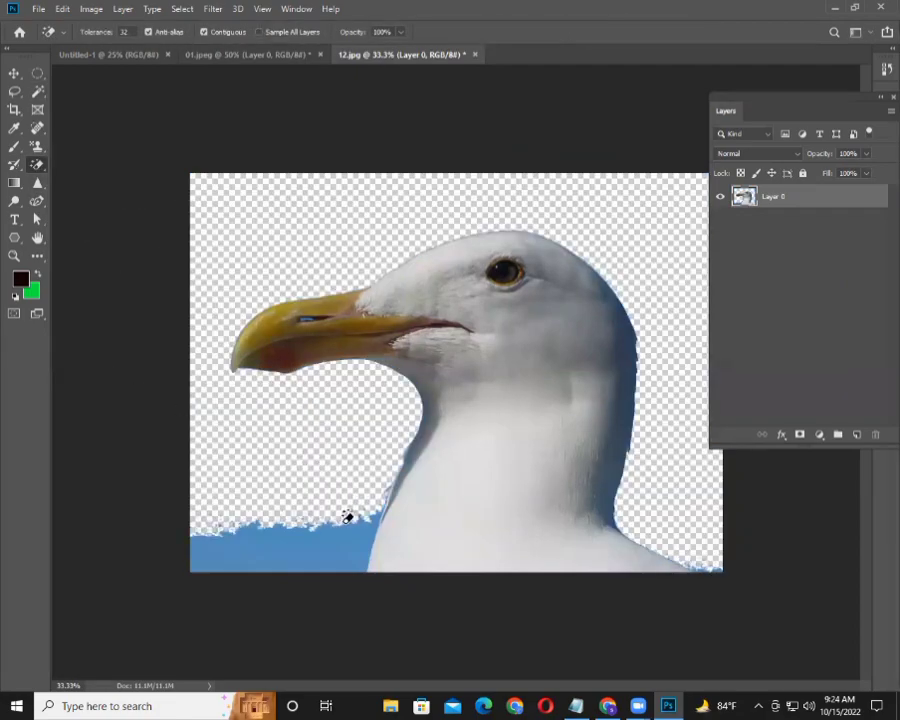
{"action": "left_click", "coordinate": [265, 526]}
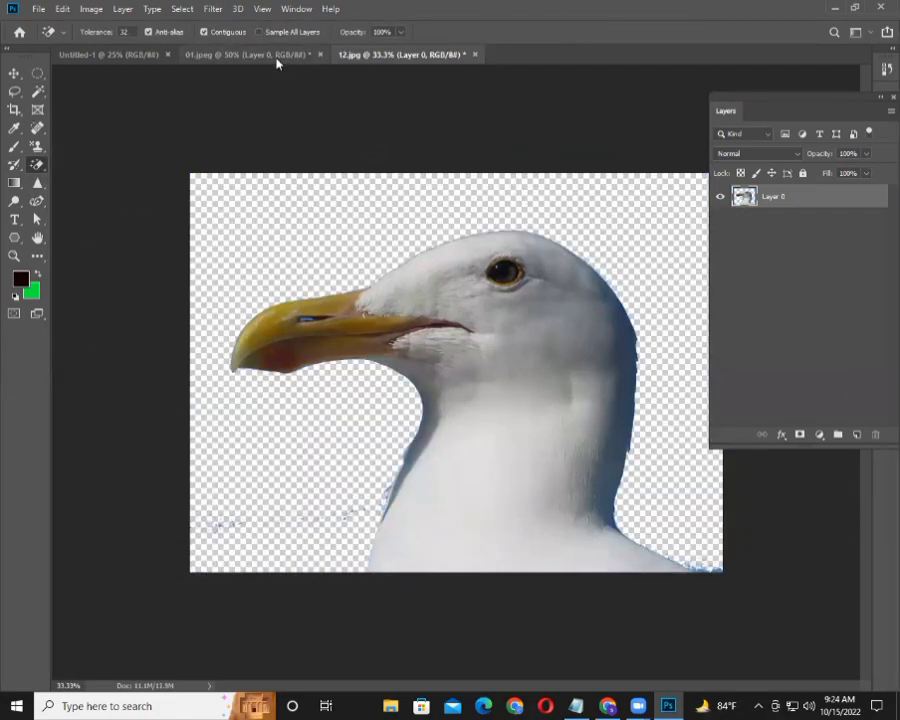
{"action": "left_click", "coordinate": [272, 55]}
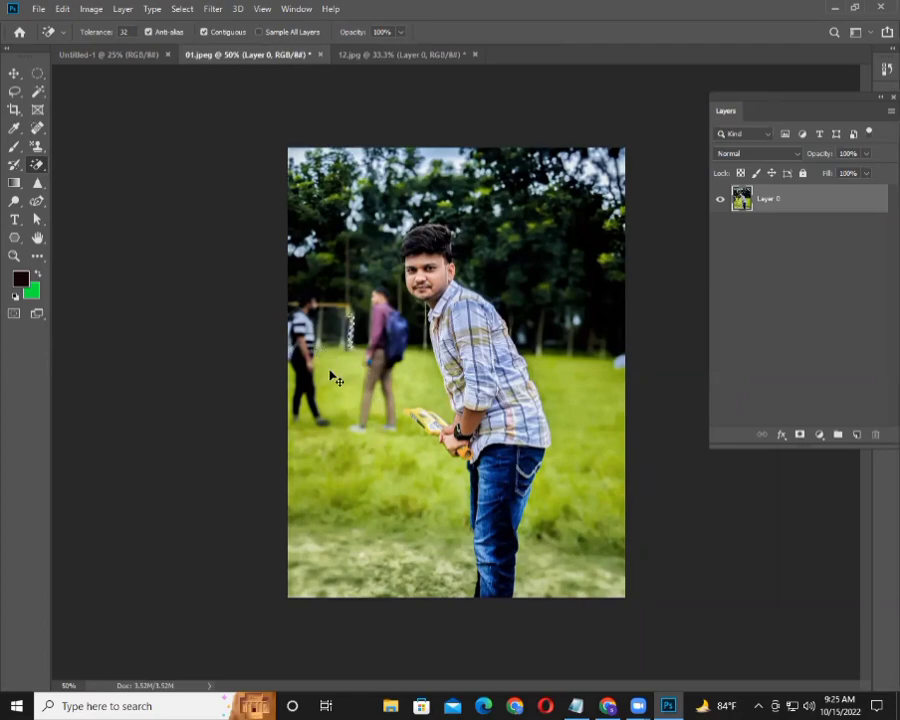
- Erase patches of grass, sky, trees and background around the man in 01.jpeg
{"action": "left_click", "coordinate": [360, 354]}
{"action": "left_click", "coordinate": [356, 224]}
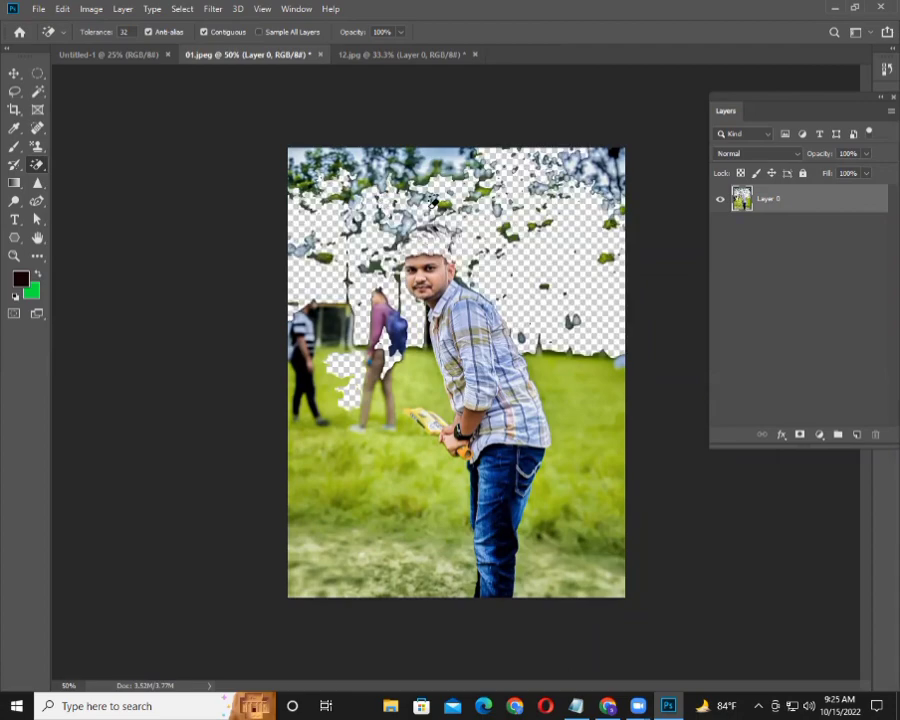
{"action": "left_click", "coordinate": [565, 404]}
{"action": "left_click", "coordinate": [432, 500]}
{"action": "left_click", "coordinate": [356, 420]}
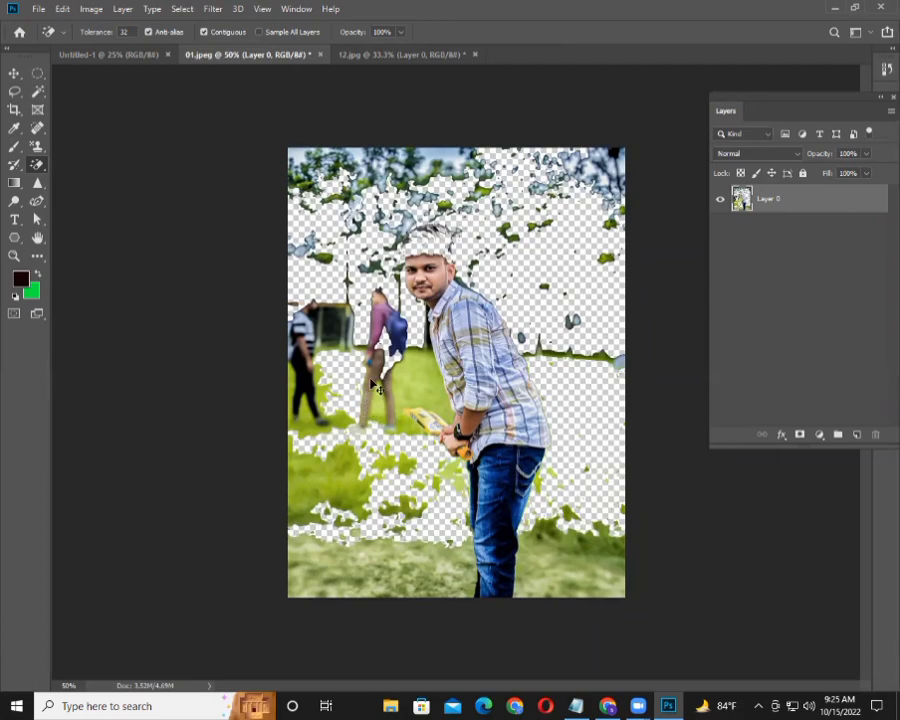
- Undo the last three erase strokes, restoring most of the field
{"action": "key", "text": "ctrl+z"}
{"action": "key", "text": "ctrl+z"}
{"action": "key", "text": "ctrl+z"}
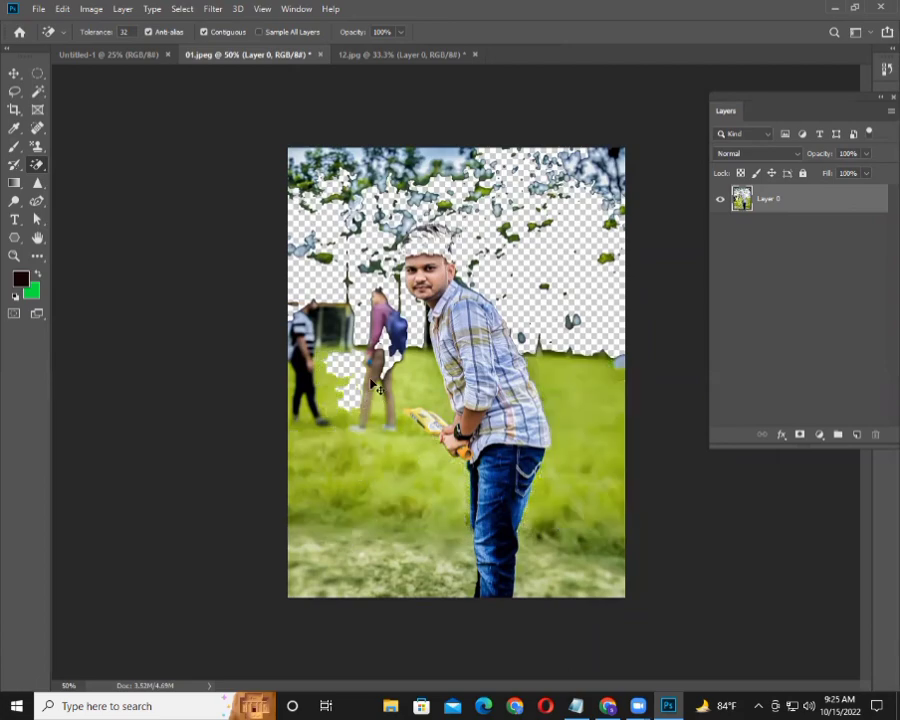
{"action": "key", "text": "ctrl+z"}
{"action": "key", "text": "ctrl+z"}
{"action": "key", "text": "ctrl+z"}
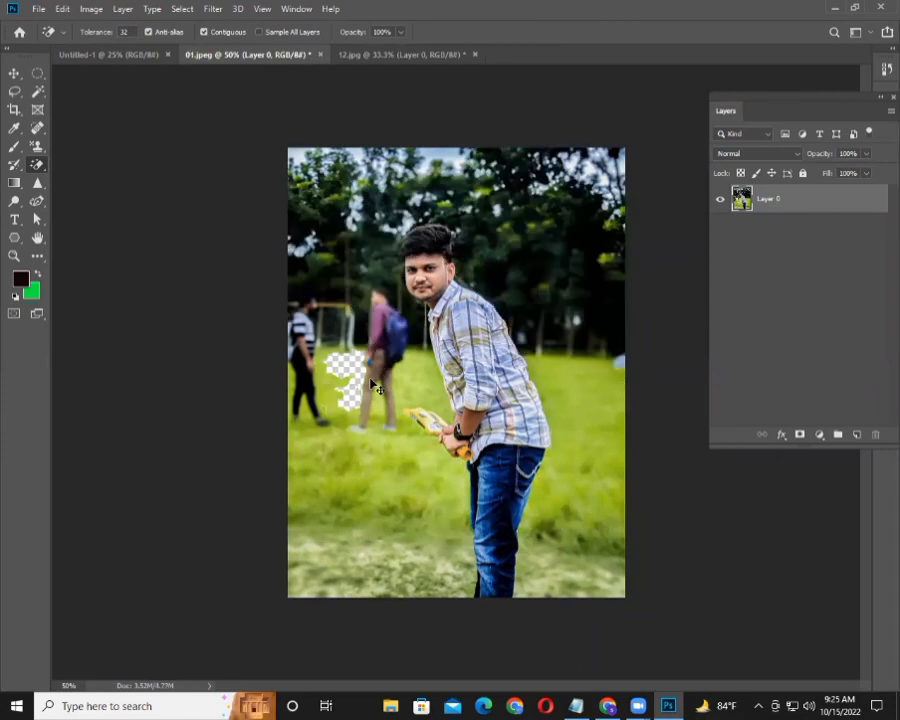
{"action": "key", "text": "ctrl+z"}
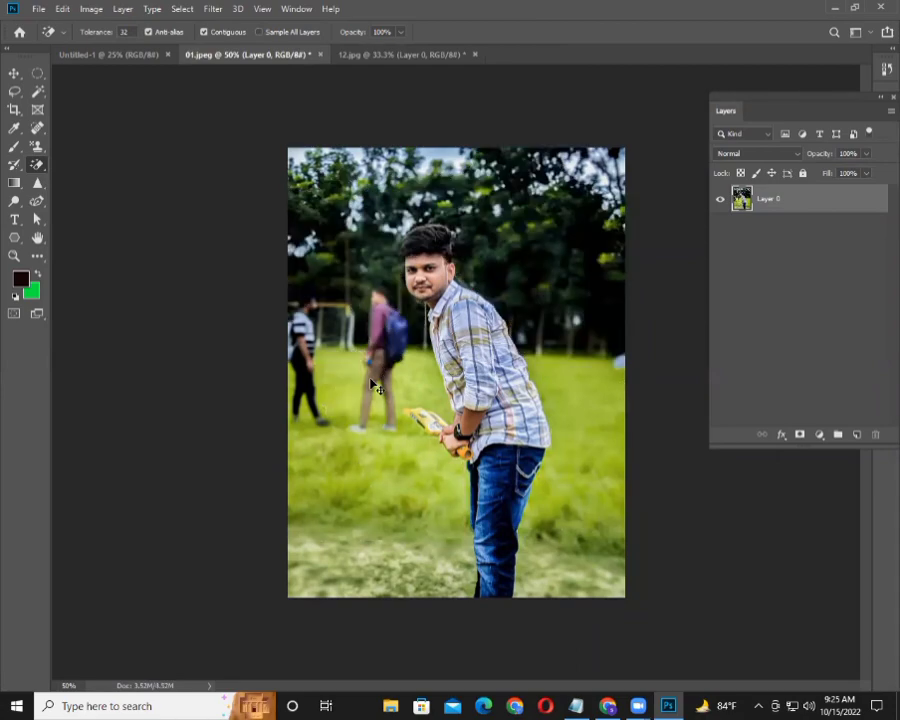
{"action": "right_click", "coordinate": [37, 201]}
{"action": "left_click", "coordinate": [80, 207]}
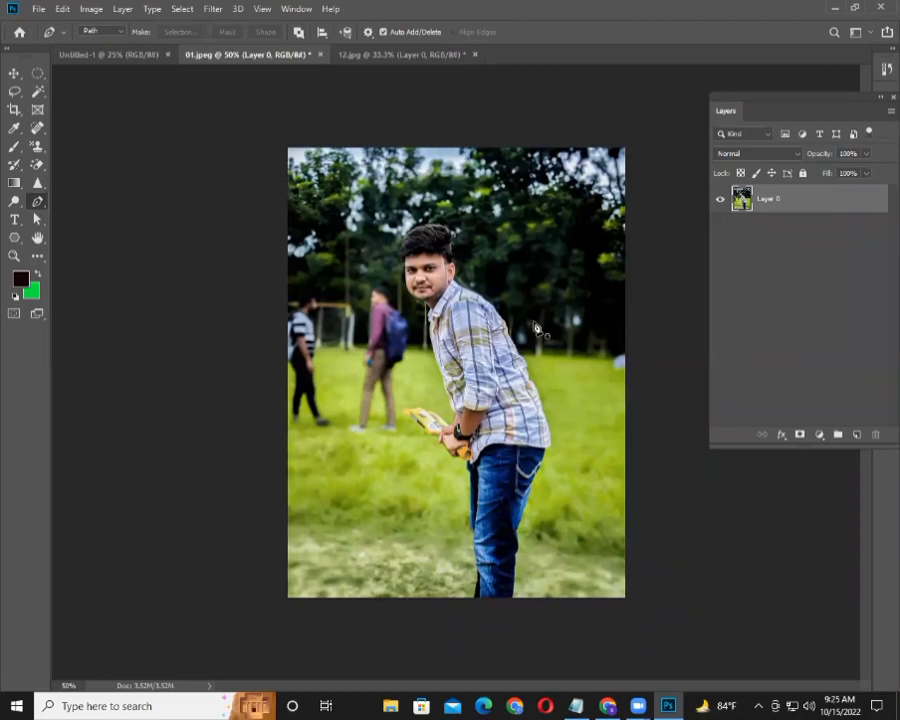
{"action": "left_click", "coordinate": [110, 32]}
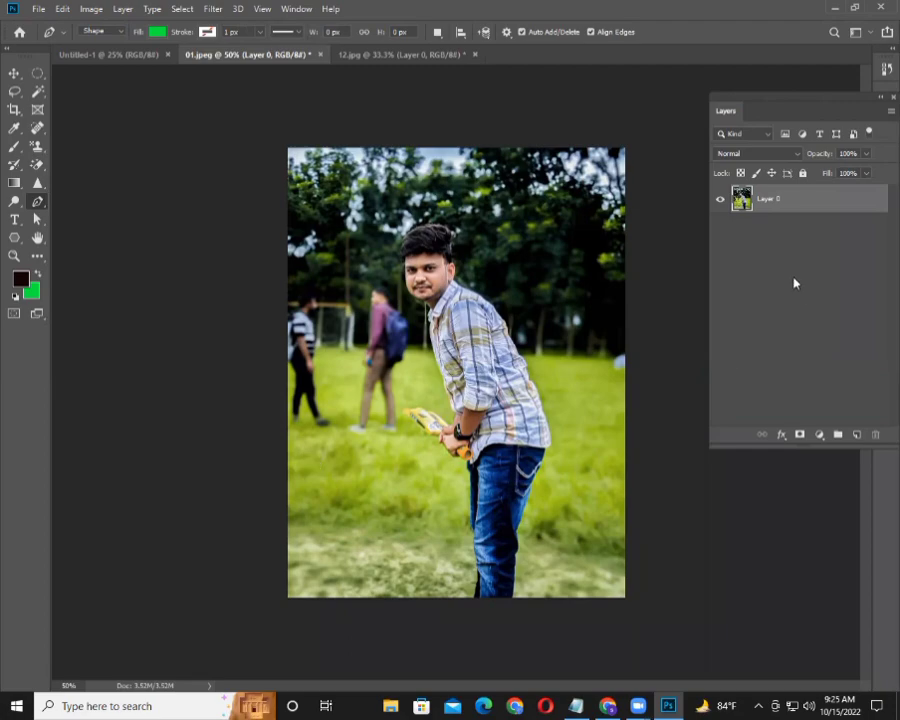
{"action": "left_click", "coordinate": [321, 477]}
{"action": "left_click", "coordinate": [624, 339]}
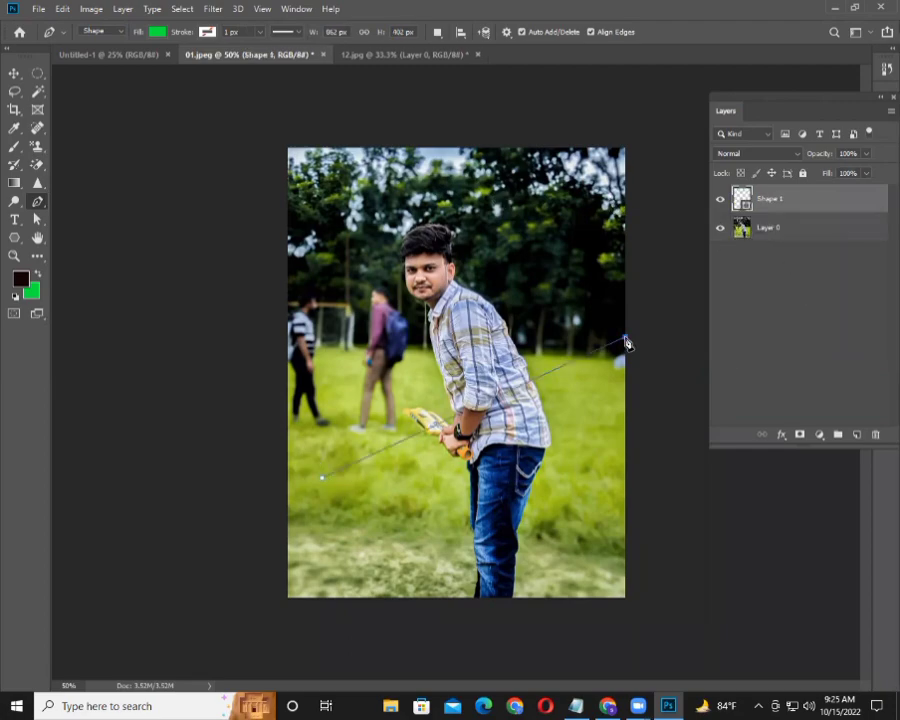
{"action": "left_click", "coordinate": [565, 209]}
{"action": "left_click", "coordinate": [309, 278]}
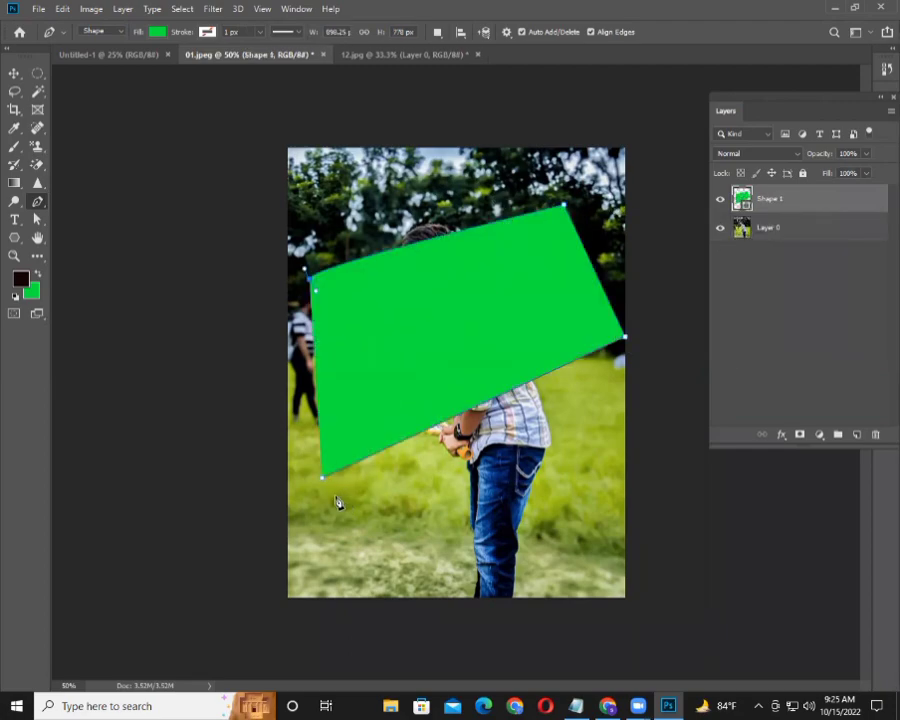
{"action": "left_click", "coordinate": [322, 479]}
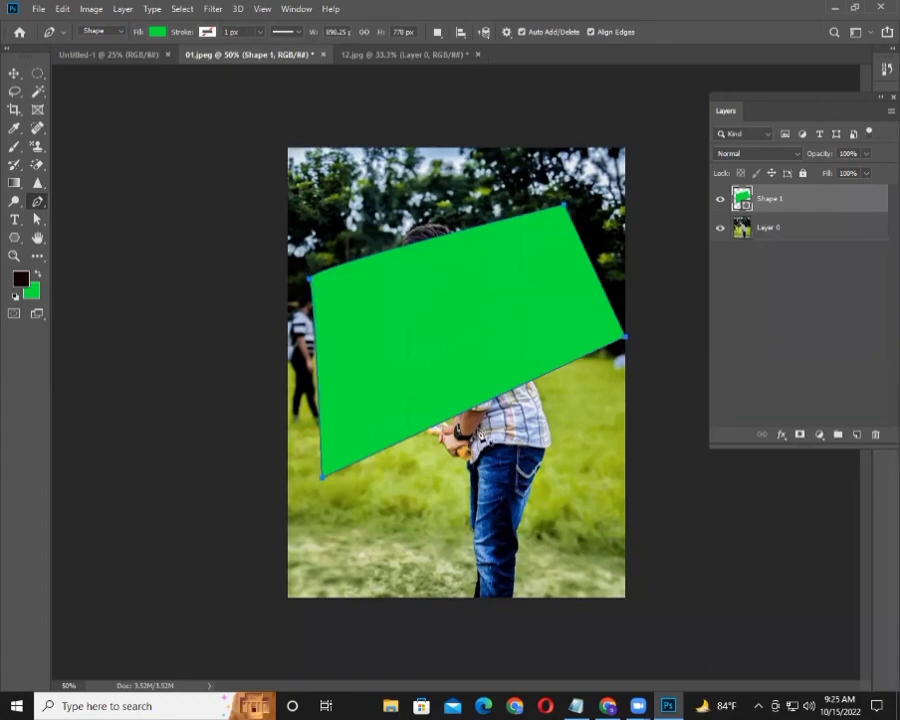
{"action": "key", "text": "Return"}
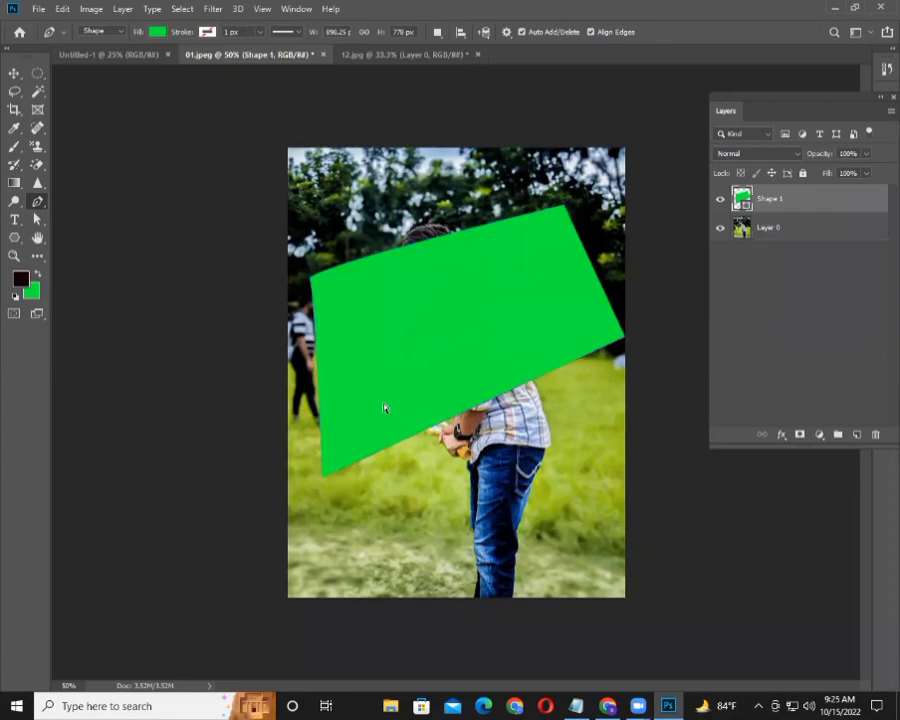
{"action": "key", "text": "ctrl+z"}
{"action": "key", "text": "ctrl+z"}
{"action": "key", "text": "ctrl+z"}
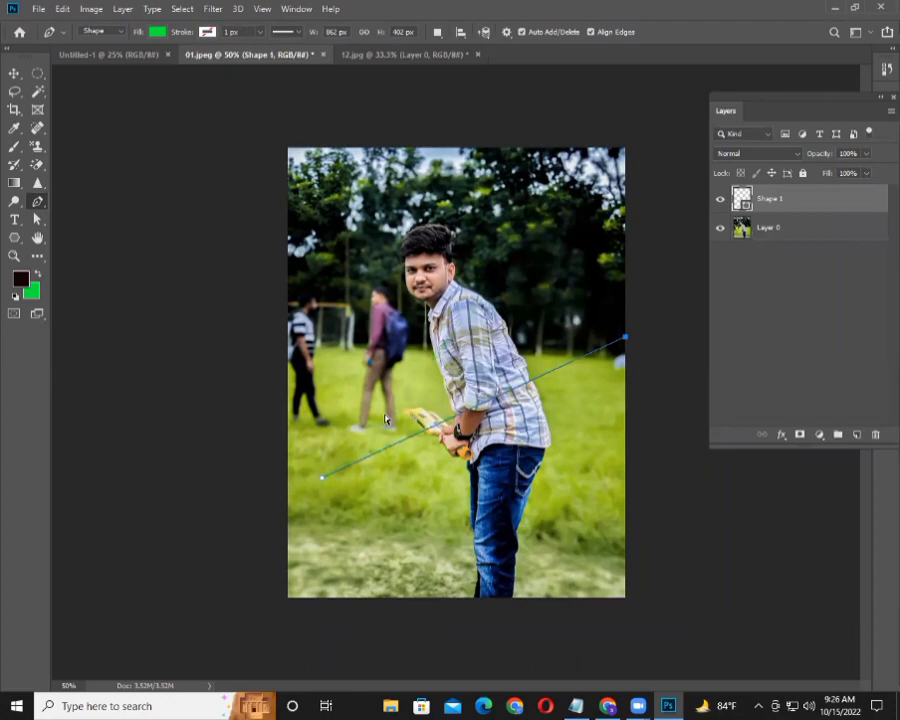
{"action": "key", "text": "ctrl+z"}
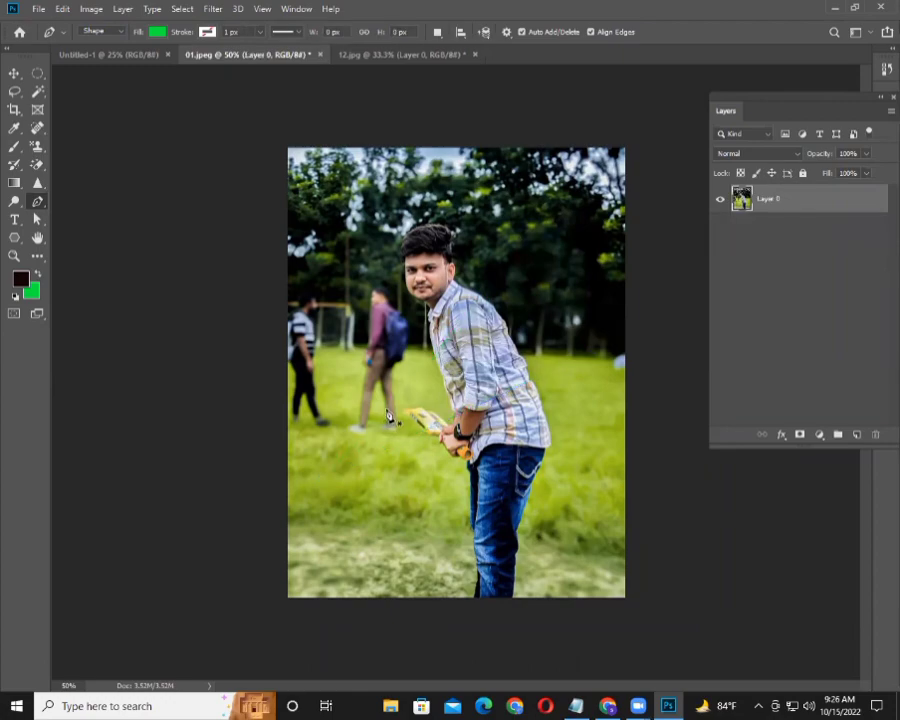
{"action": "left_click", "coordinate": [120, 33]}
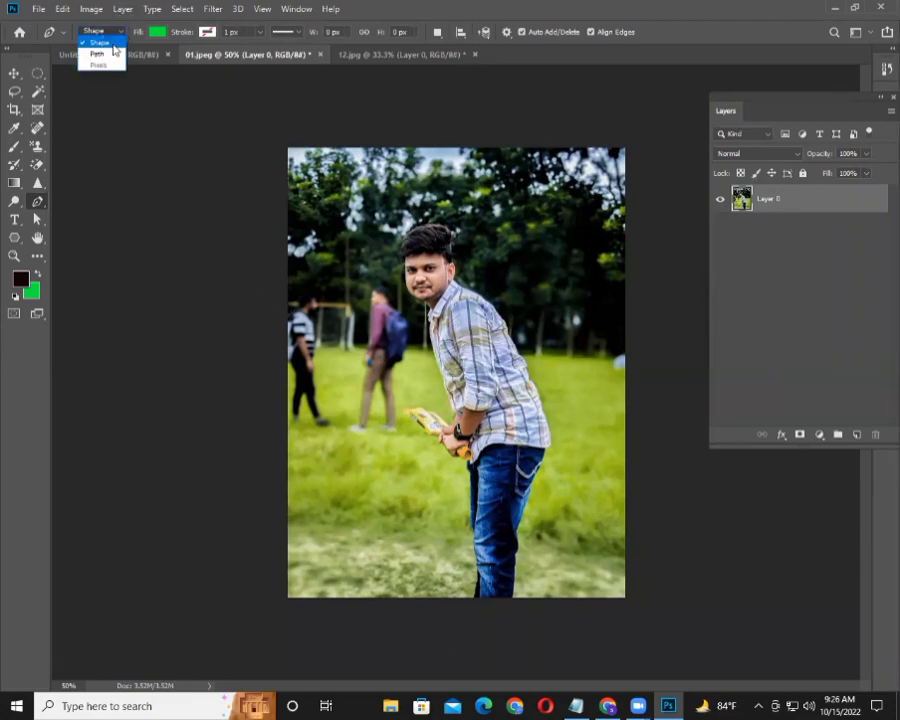
- Set the Pen tool to Path mode and trace from the man's feet along the bat to his chest
{"action": "left_click", "coordinate": [112, 55]}
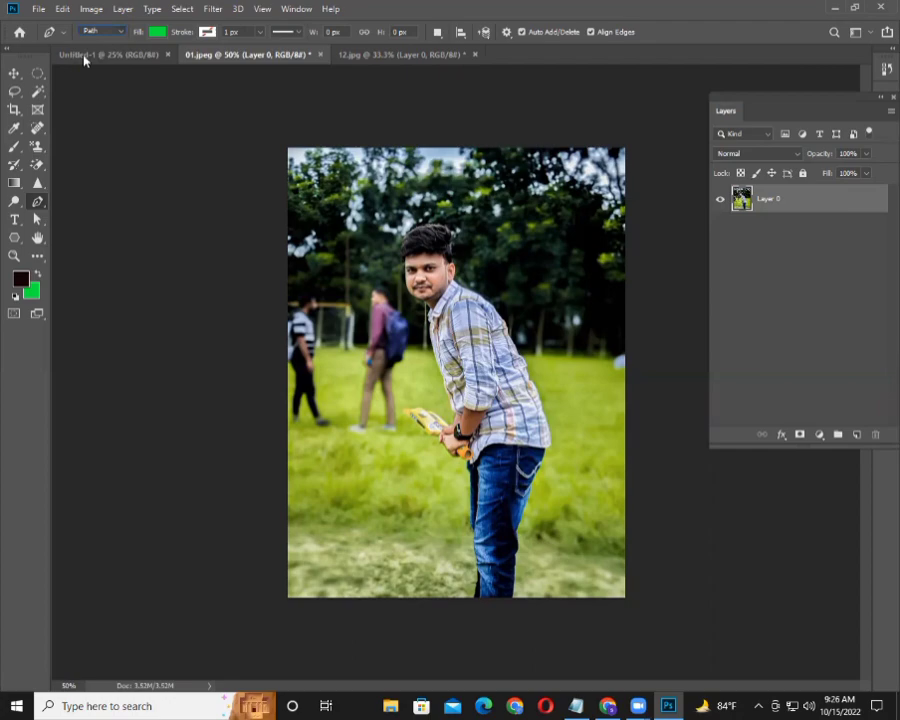
{"action": "key", "text": "ctrl+plus"}
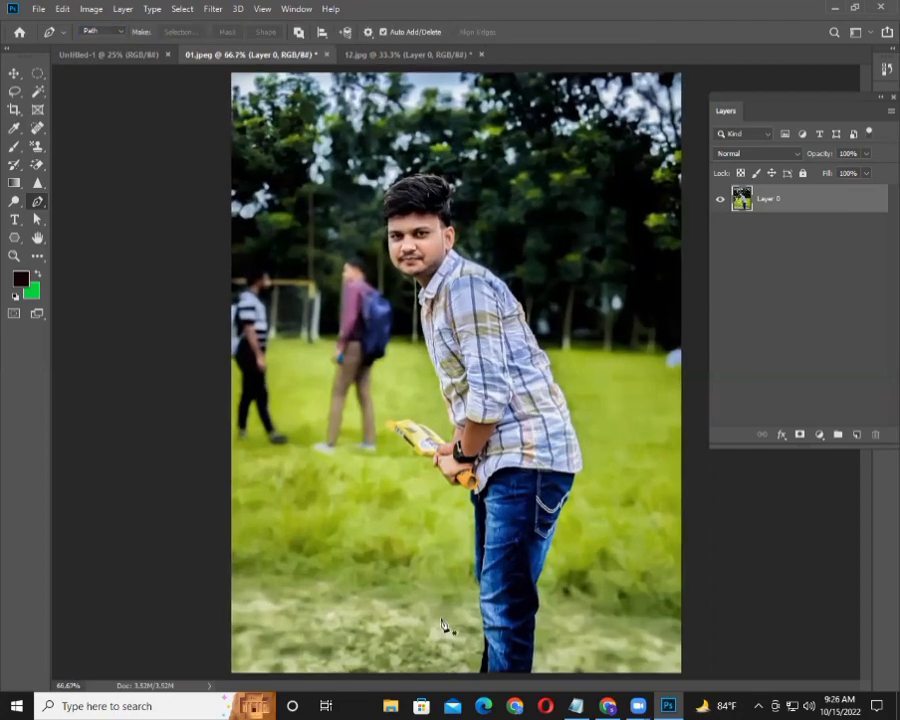
{"action": "key", "text": "ctrl+minus"}
{"action": "left_click", "coordinate": [471, 598]}
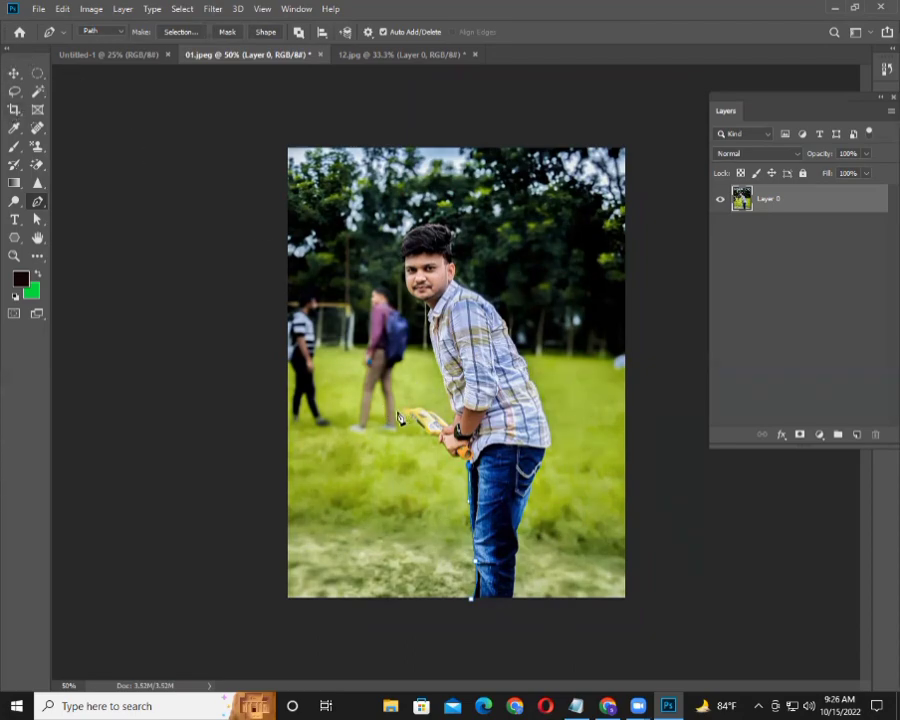
{"action": "left_click", "coordinate": [436, 438]}
{"action": "left_click", "coordinate": [405, 418]}
{"action": "left_click", "coordinate": [436, 380]}
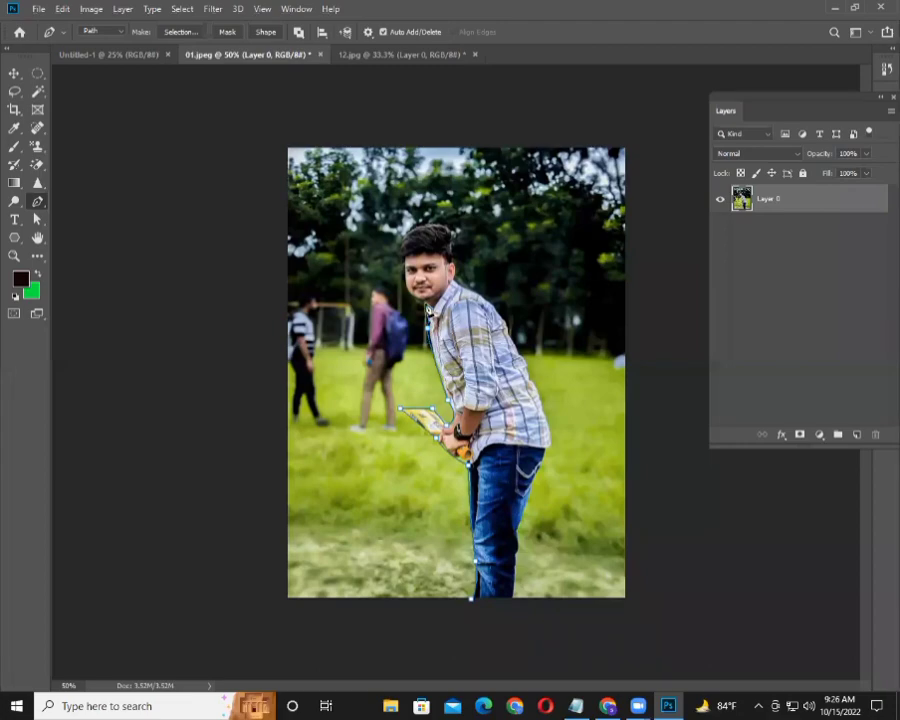
- Add curved Pen anchors around the man's head, shoulder and hip
{"action": "left_click_drag", "start_coordinate": [409, 237], "coordinate": [430, 166]}
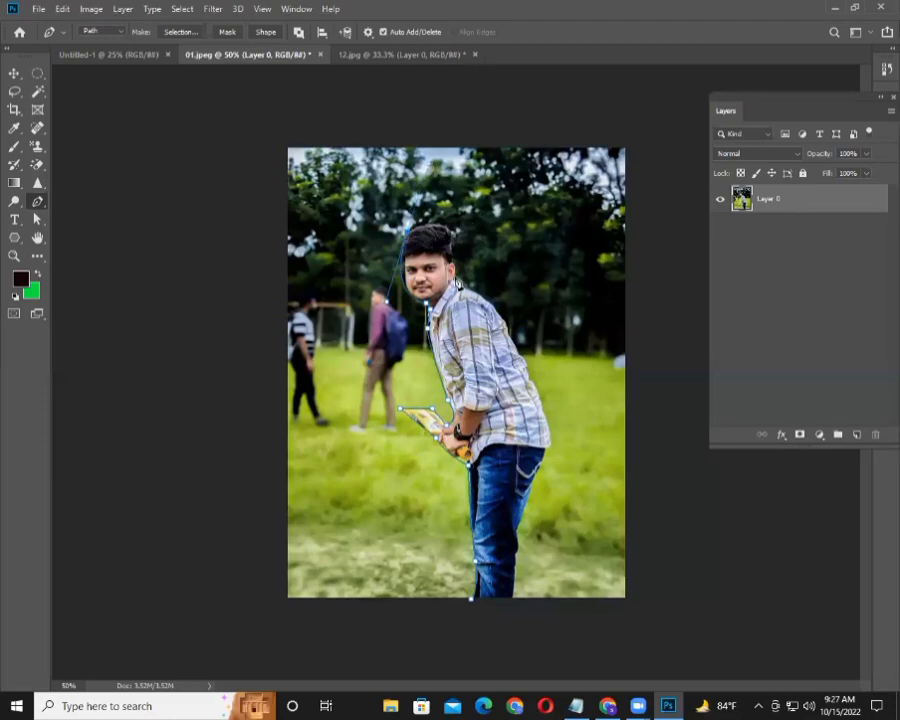
{"action": "mouse_move", "coordinate": [453, 262]}
{"action": "left_mouse_down"}
{"action": "mouse_move", "coordinate": [466, 332]}
{"action": "mouse_move", "coordinate": [453, 357]}
{"action": "left_mouse_up"}
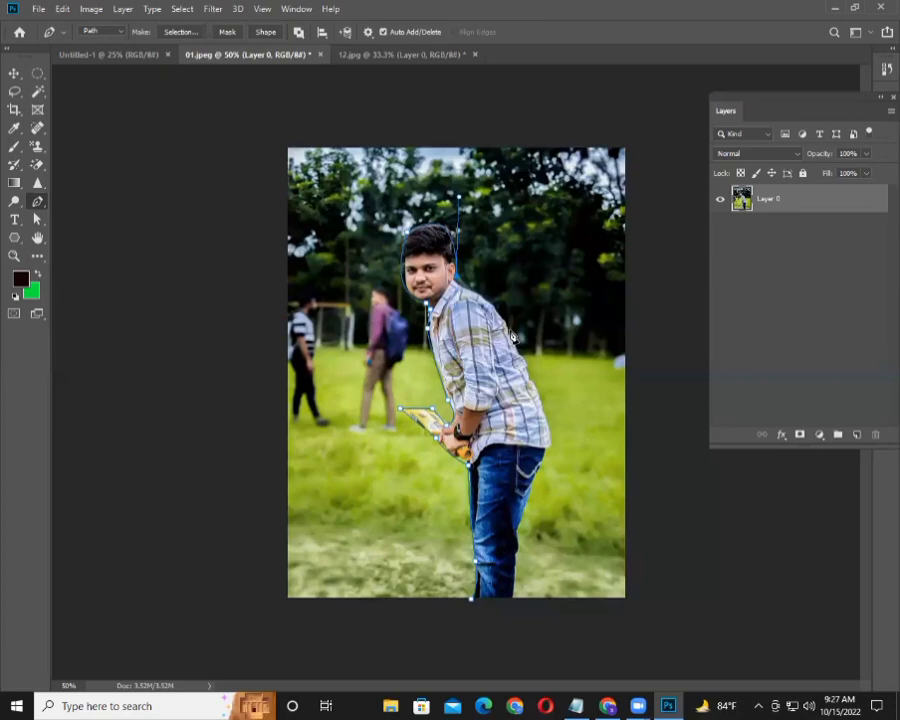
{"action": "left_click_drag", "start_coordinate": [499, 301], "coordinate": [514, 341]}
{"action": "left_click_drag", "start_coordinate": [551, 443], "coordinate": [546, 475]}
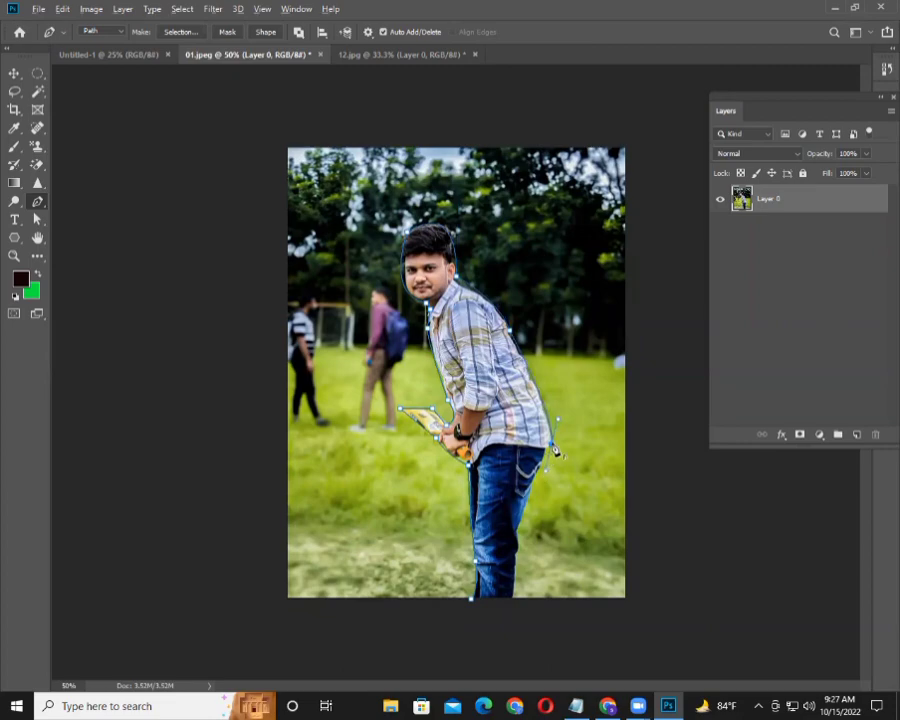
- Run the path down the jeans, close it at the feet, and load it as a selection
{"action": "left_click", "coordinate": [520, 536]}
{"action": "left_click", "coordinate": [517, 599]}
{"action": "left_click", "coordinate": [473, 601]}
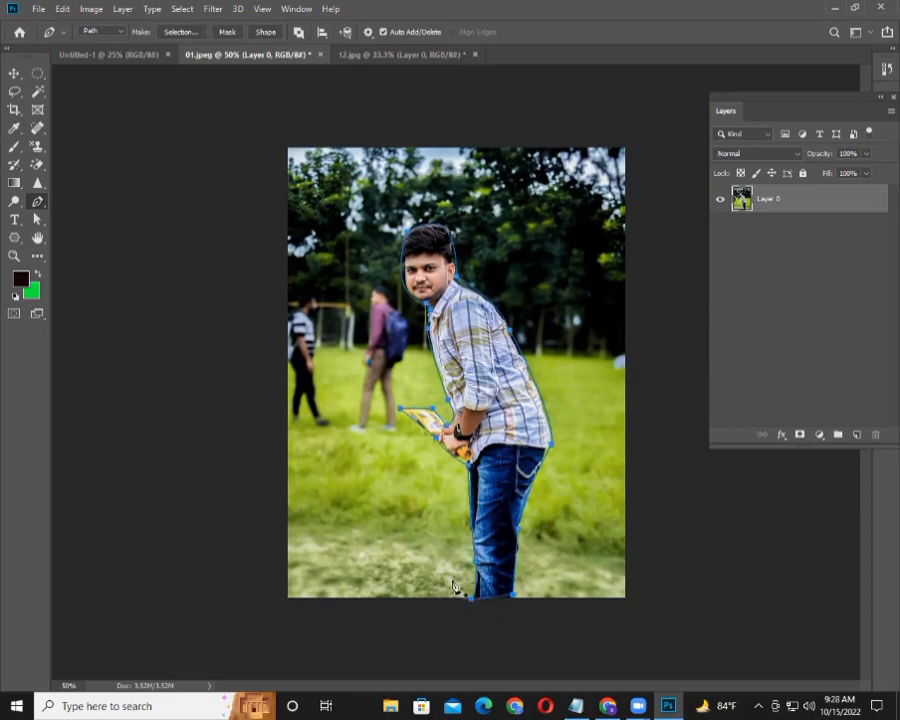
{"action": "key", "text": "ctrl+Return"}
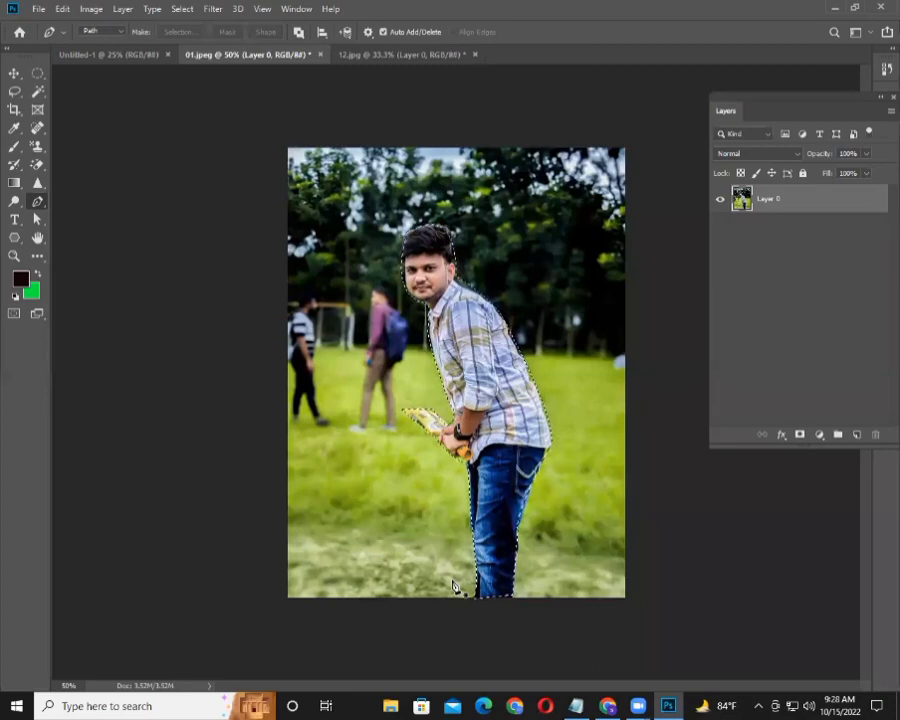
{"action": "key", "text": "ctrl+d"}
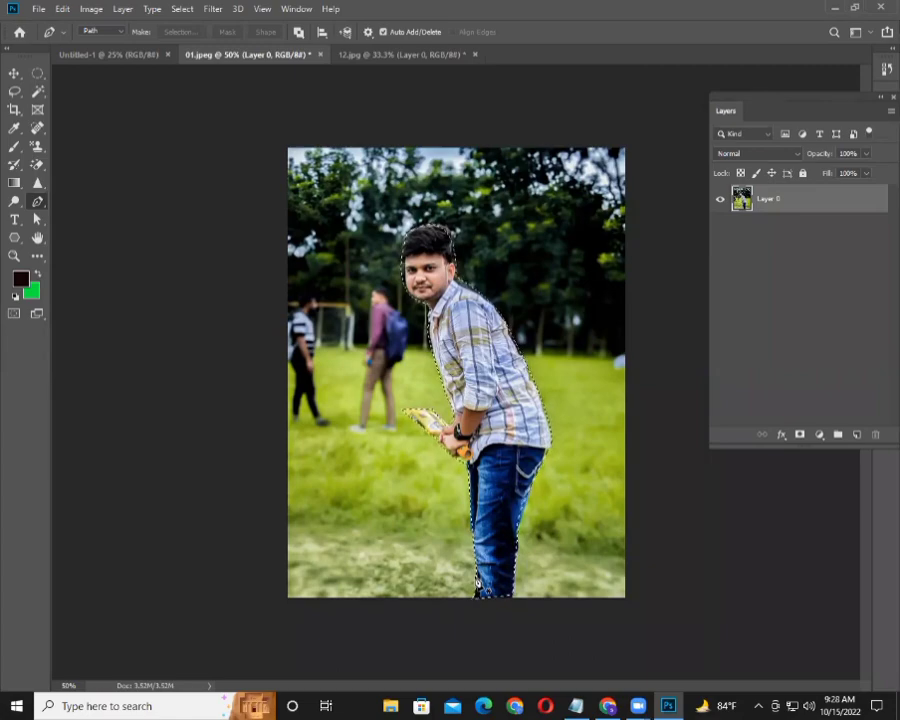
{"action": "key", "text": "Delete"}
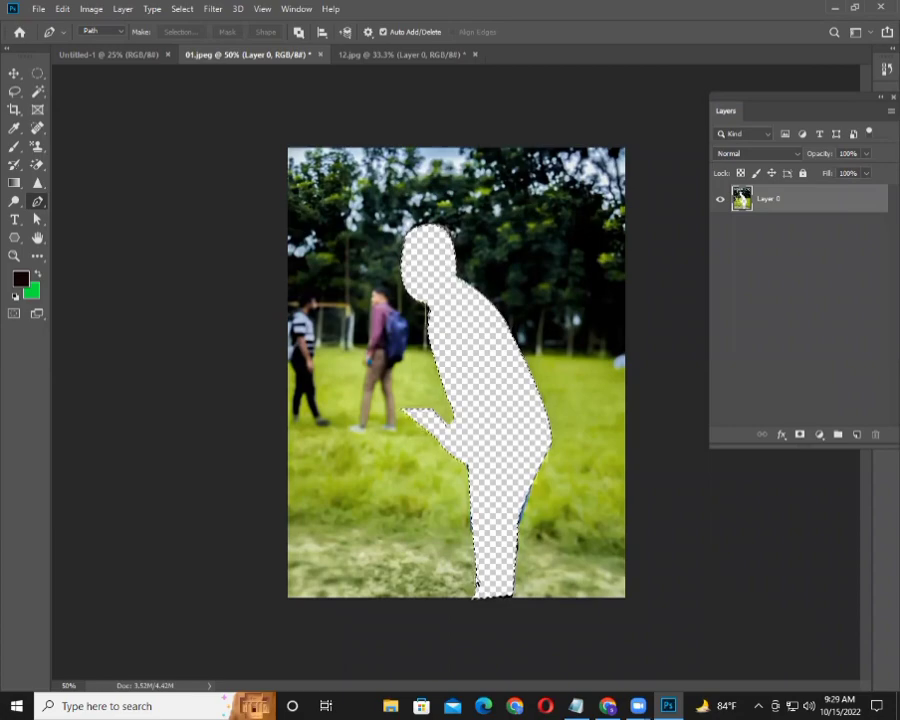
{"action": "key", "text": "ctrl+z"}
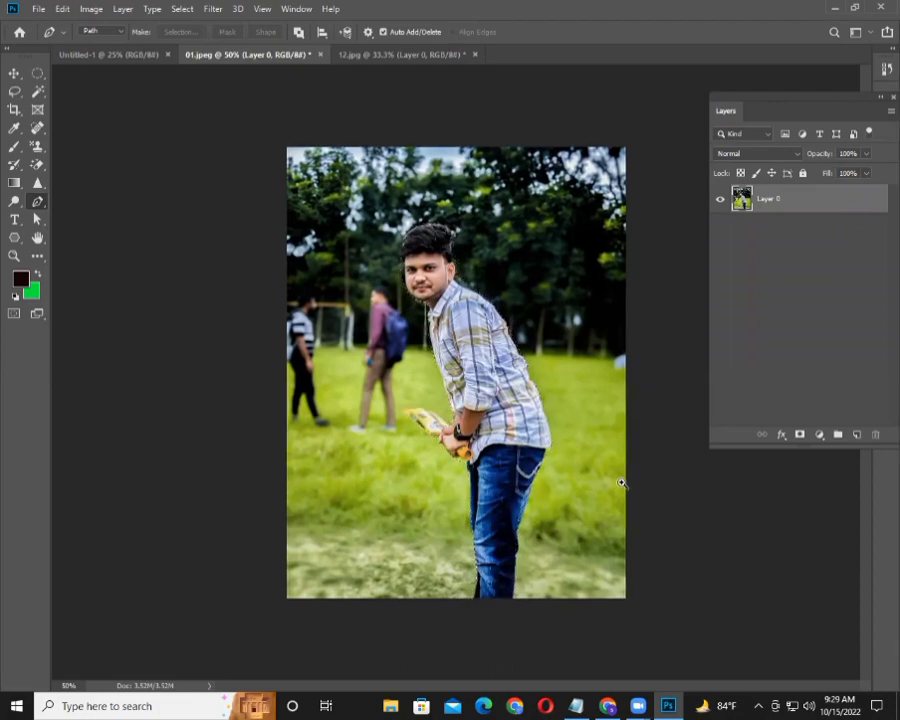
- Extend the man's outline path along the photo's bottom edge to the corner
{"action": "key", "text": "ctrl+plus"}
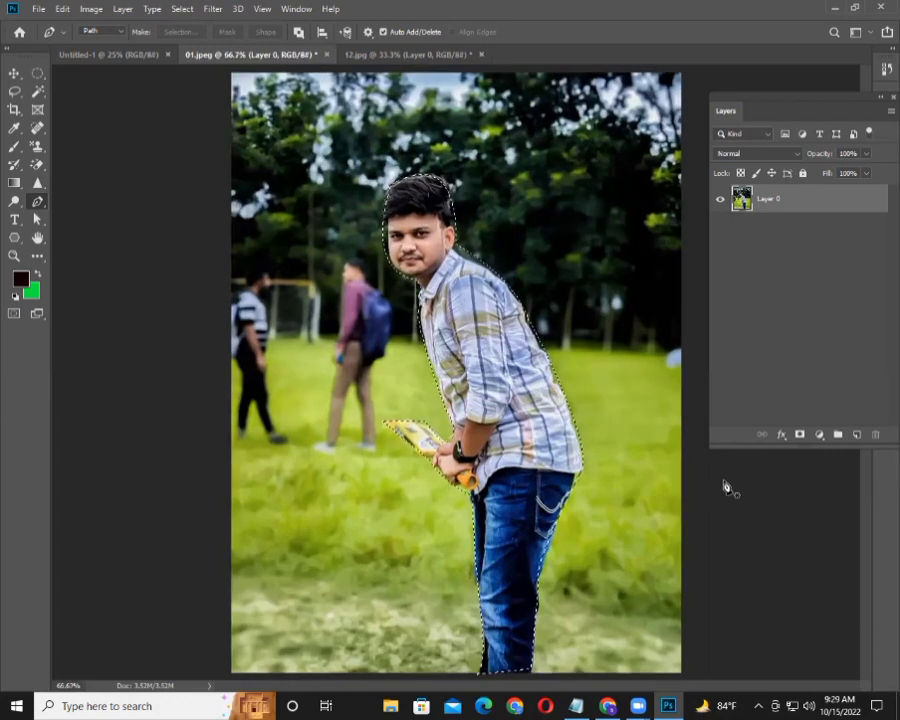
{"action": "key", "text": "ctrl+minus"}
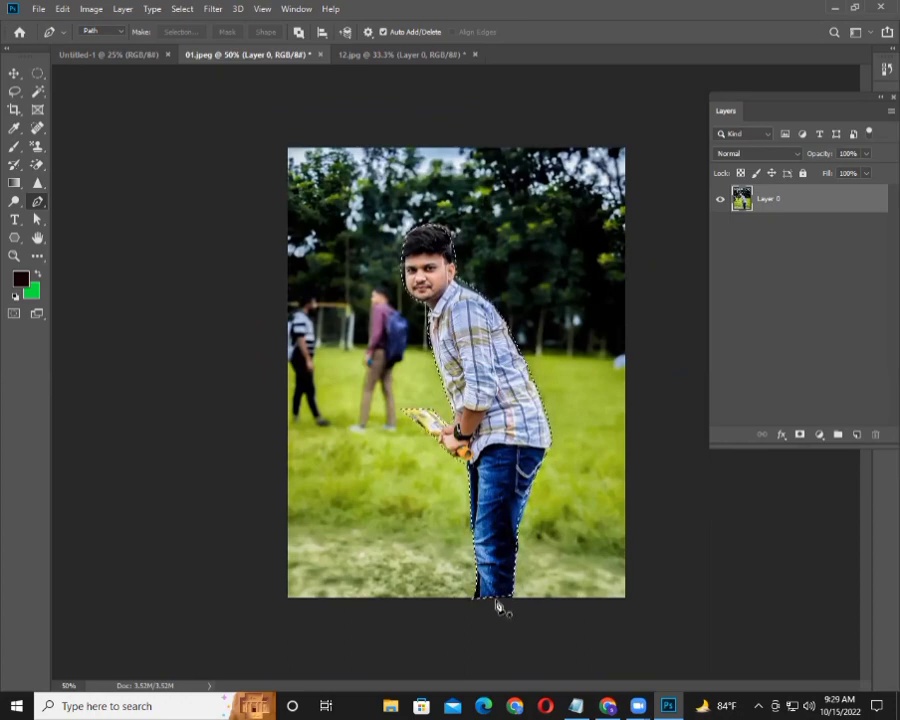
{"action": "left_click", "coordinate": [514, 600]}
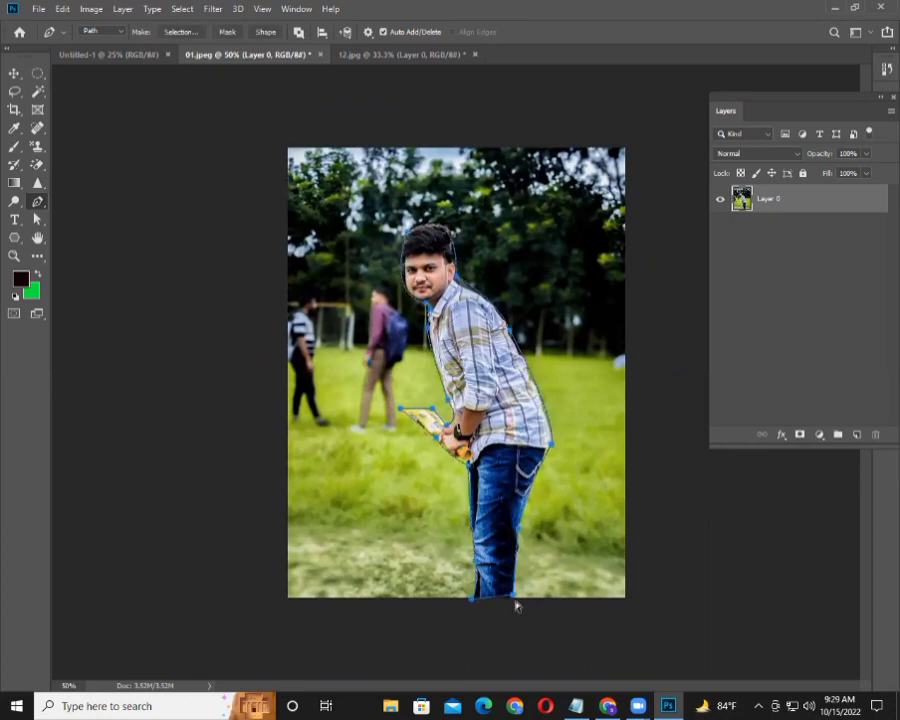
{"action": "left_click", "coordinate": [626, 599]}
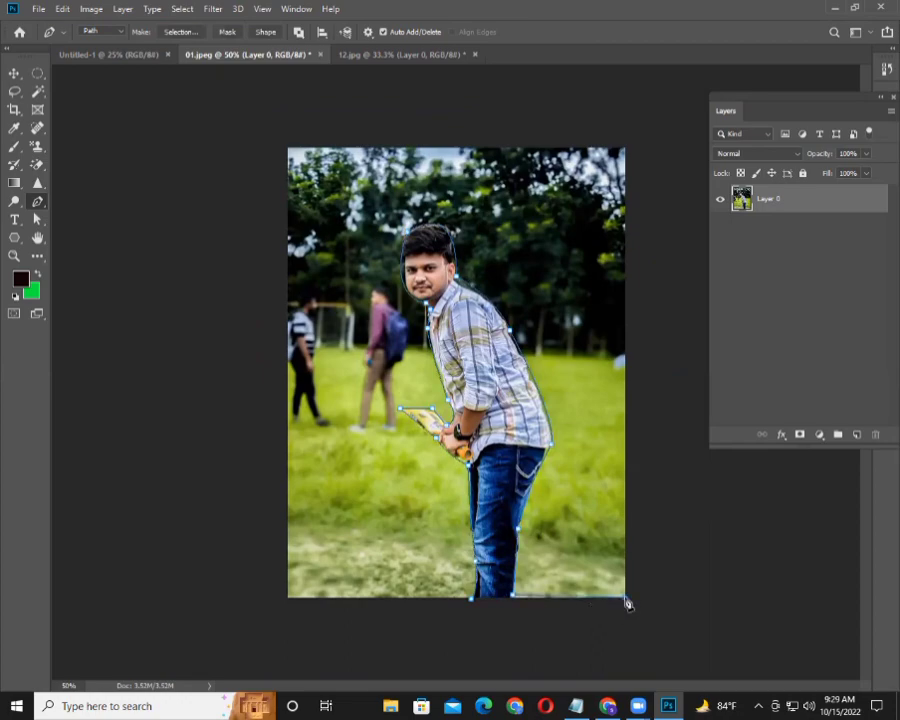
{"action": "left_click", "coordinate": [473, 599]}
- Run the path up the right, across the top and down the left edge, then close and select it
{"action": "left_click", "coordinate": [626, 149]}
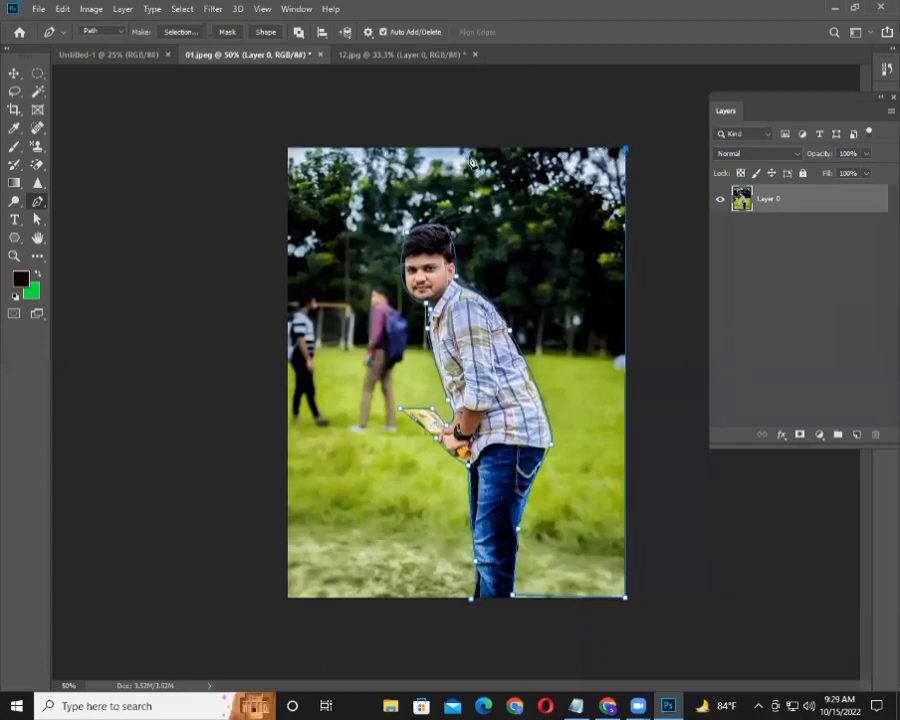
{"action": "left_click", "coordinate": [284, 147]}
{"action": "left_click", "coordinate": [284, 598]}
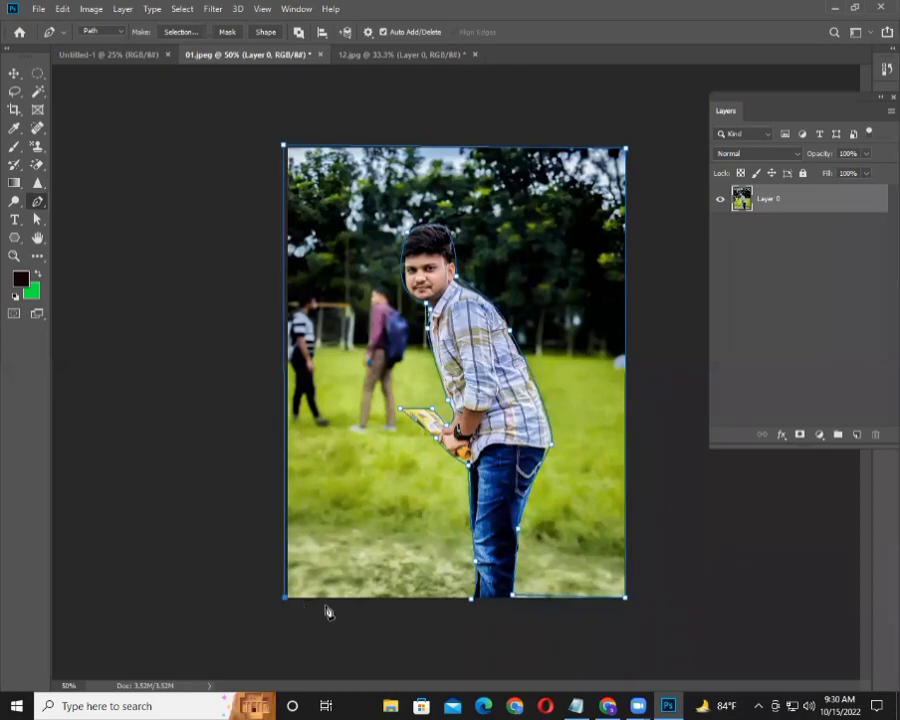
{"action": "left_click", "coordinate": [471, 598]}
{"action": "left_click", "coordinate": [472, 599]}
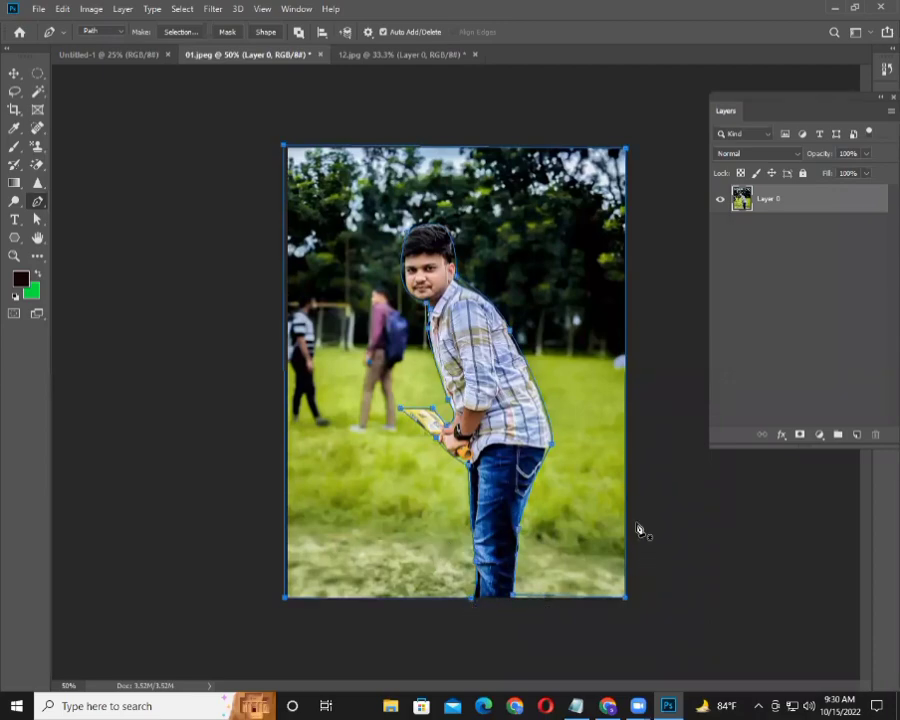
{"action": "key", "text": "ctrl+Return"}
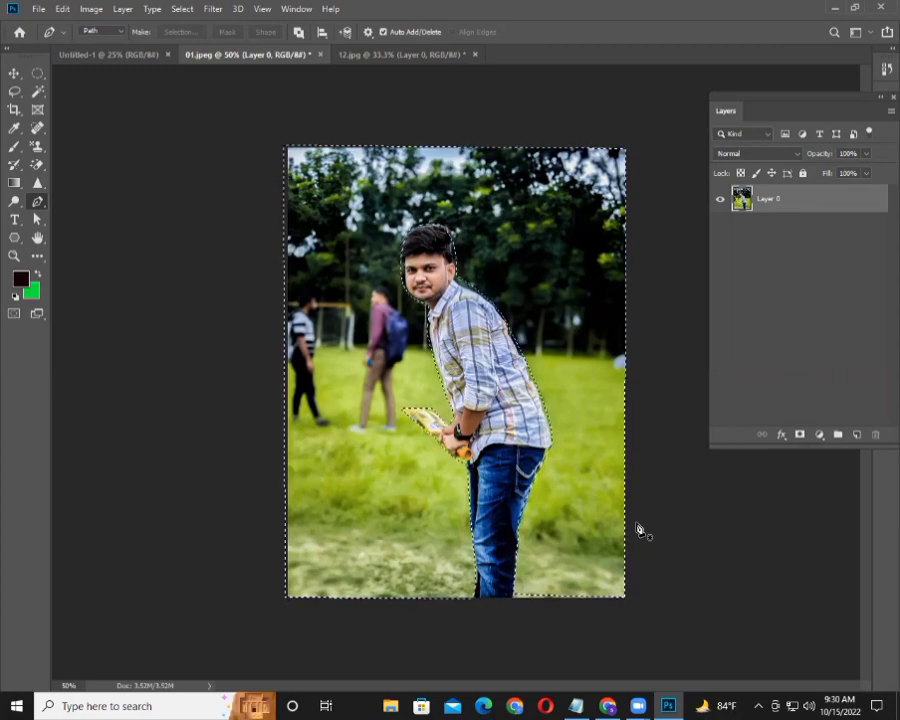
- Delete the selected background, undo it, and reload the outline path as a selection
{"action": "key", "text": "Delete"}
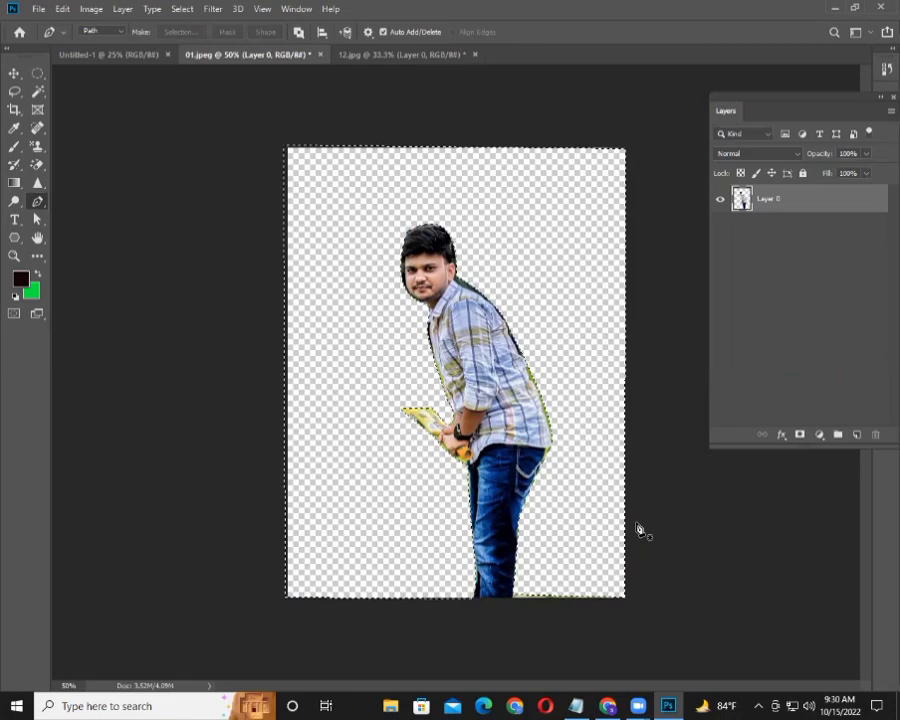
{"action": "key", "text": "ctrl+z"}
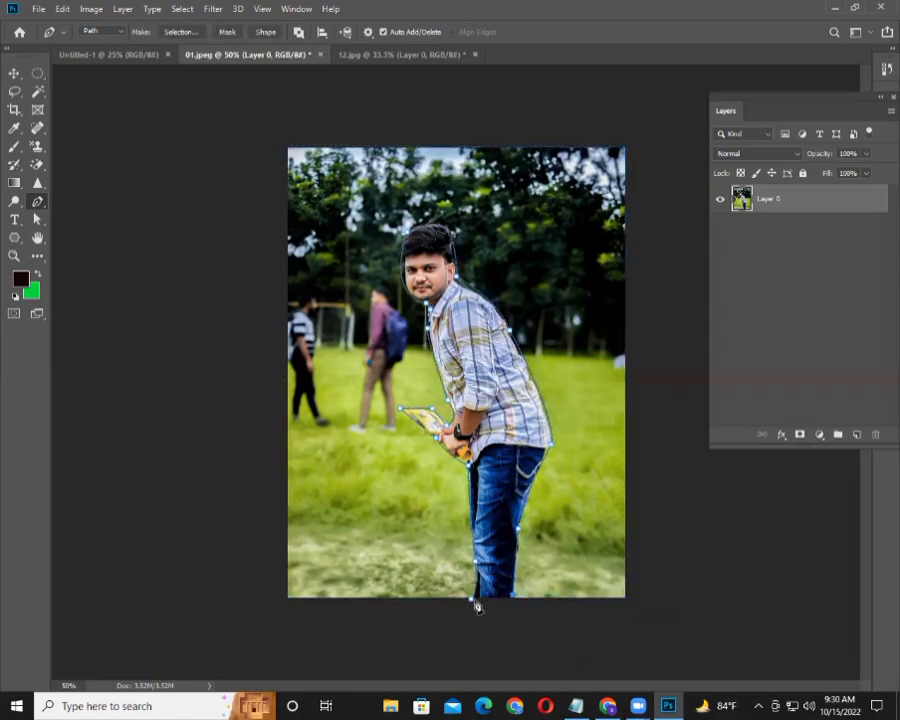
{"action": "key", "text": "ctrl+Return"}
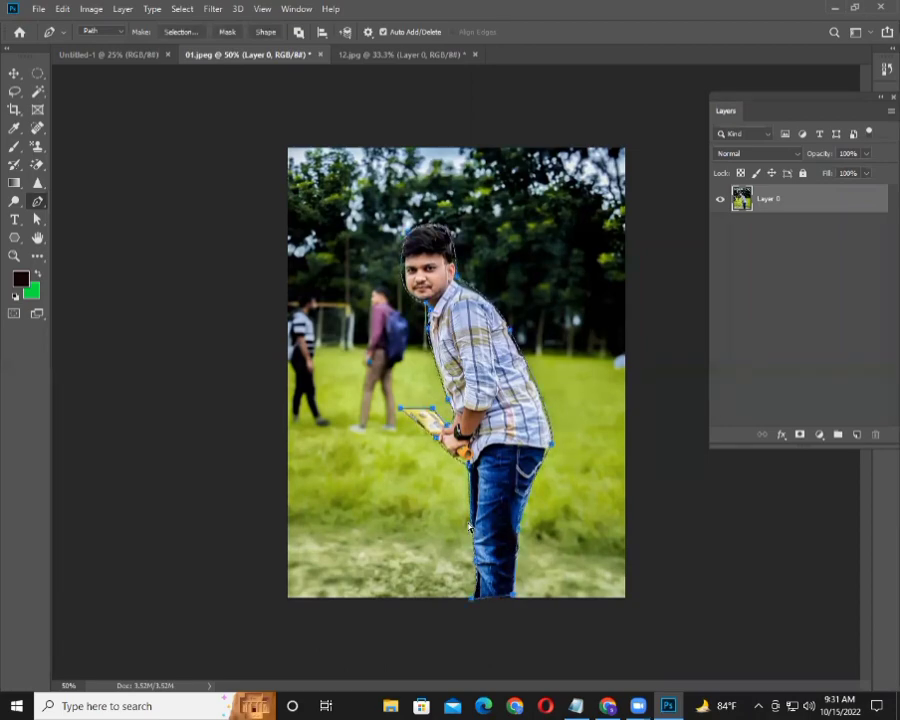
- Draw a diamond-shaped path via the right and top edges, select it, and delete its pixels
{"action": "left_click", "coordinate": [621, 333]}
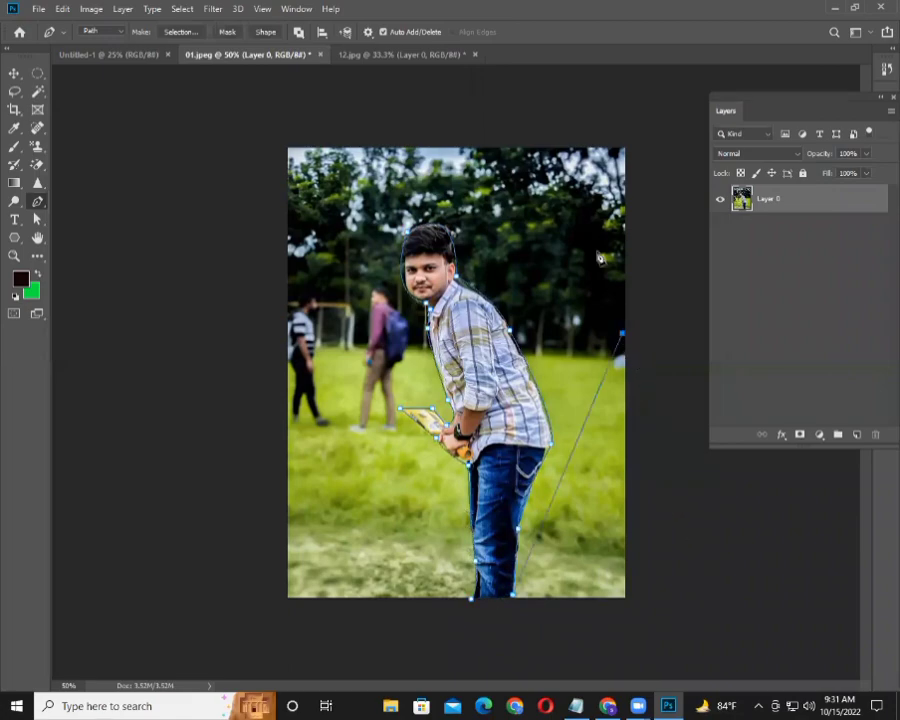
{"action": "left_click", "coordinate": [378, 145]}
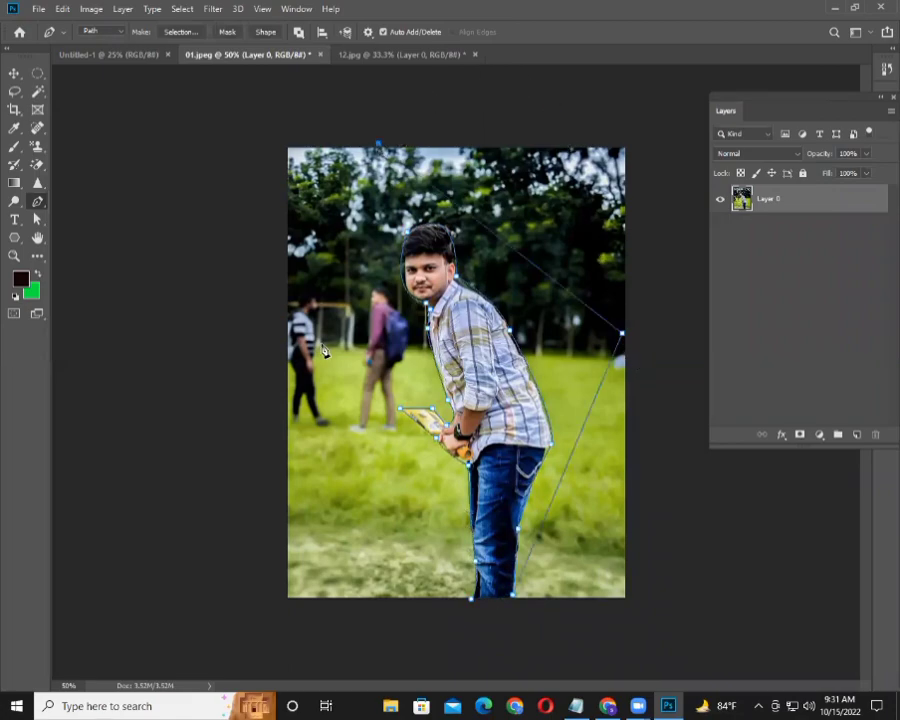
{"action": "left_click", "coordinate": [474, 603]}
{"action": "key", "text": "ctrl+Return"}
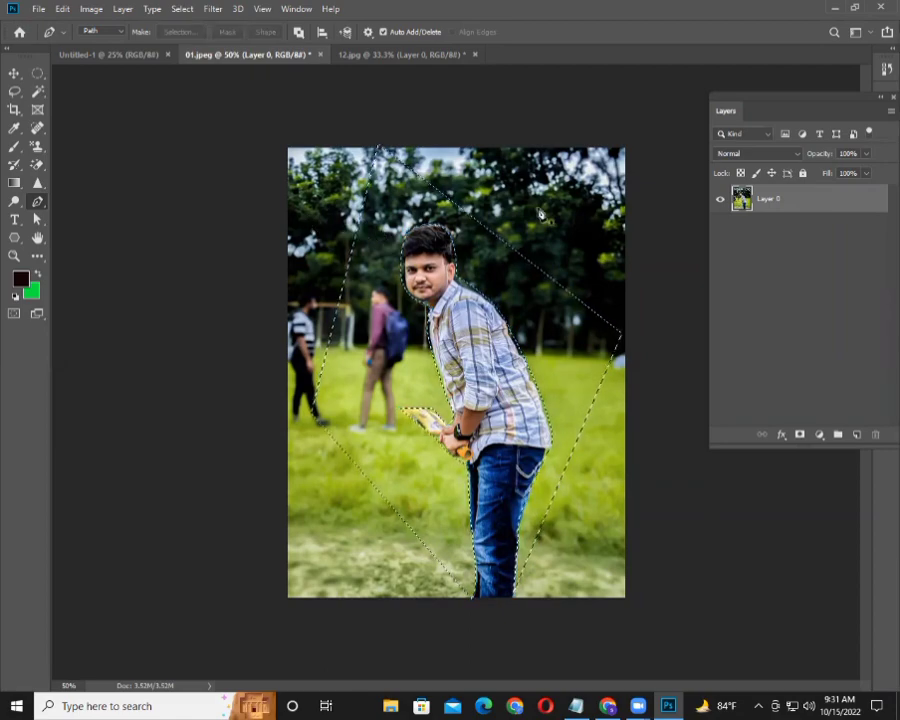
{"action": "key", "text": "Delete"}
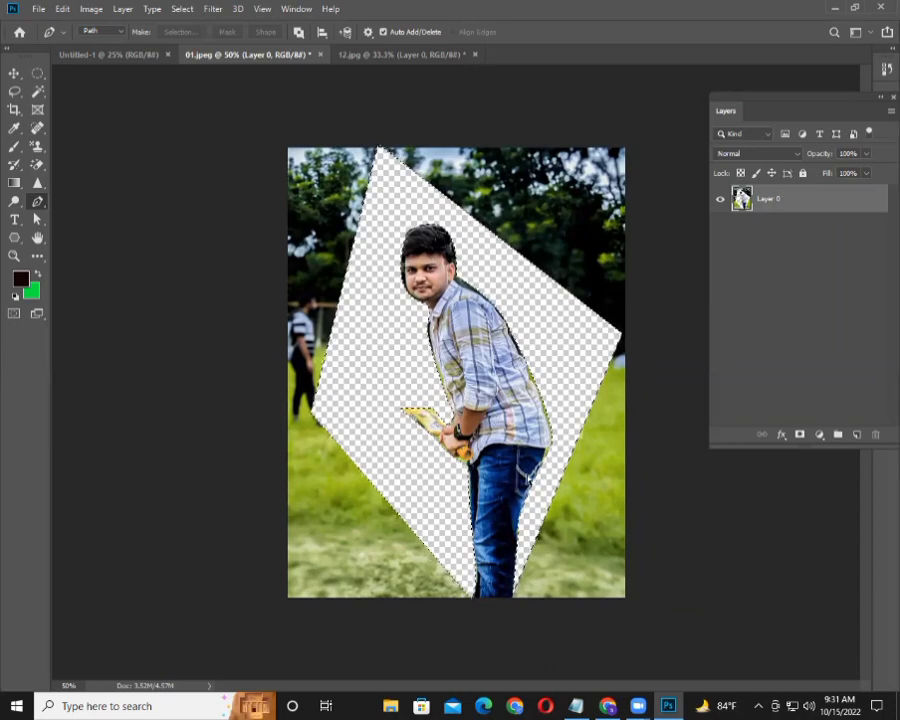
- Undo three times to restore the pixels and remove the diamond path
{"action": "key", "text": "ctrl+z"}
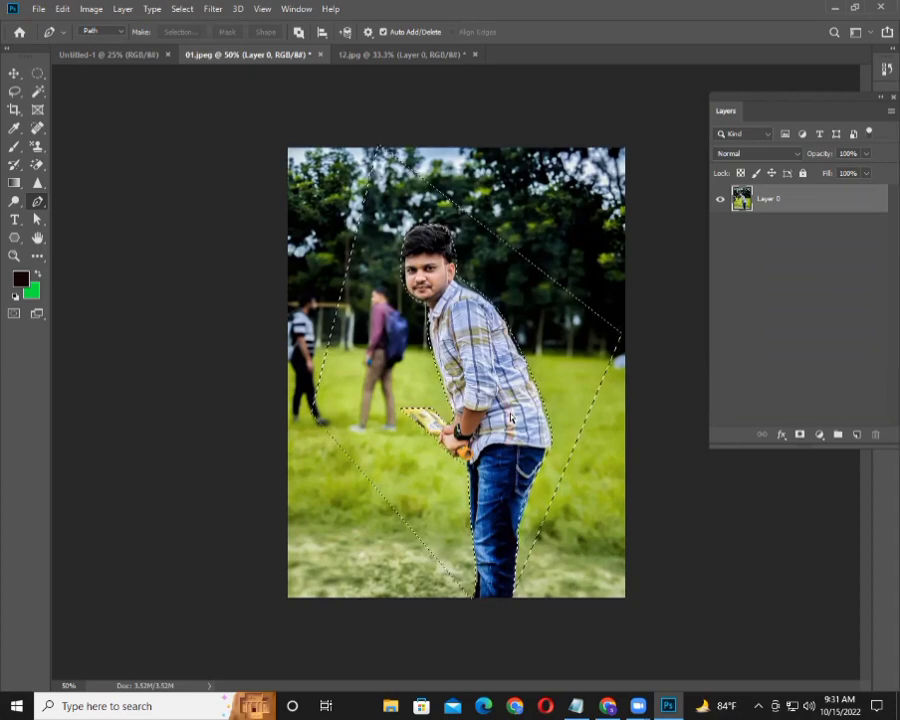
{"action": "key", "text": "ctrl+z"}
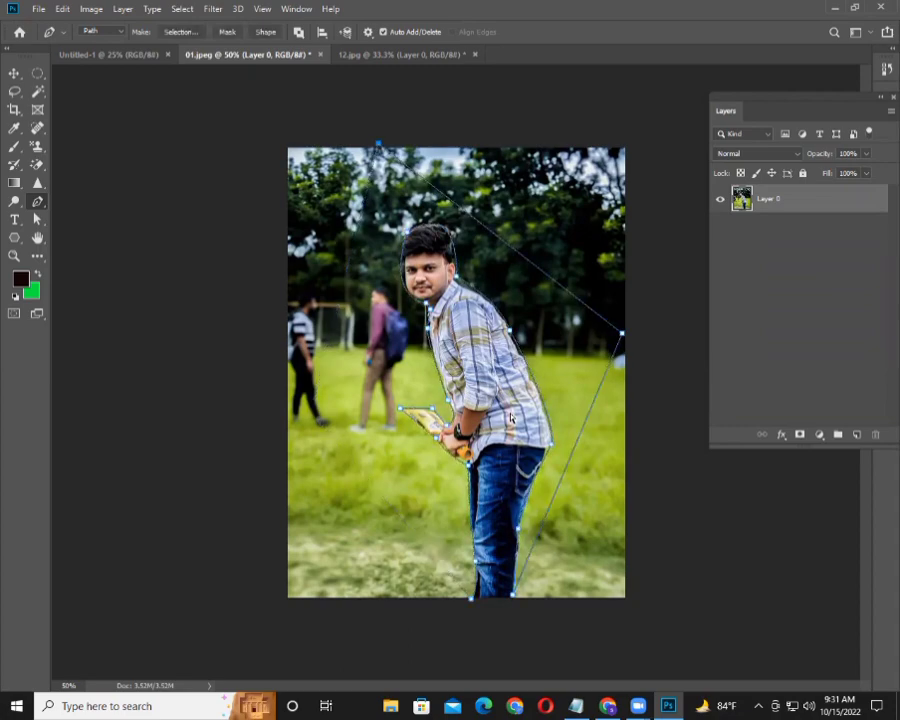
{"action": "key", "text": "ctrl+z"}
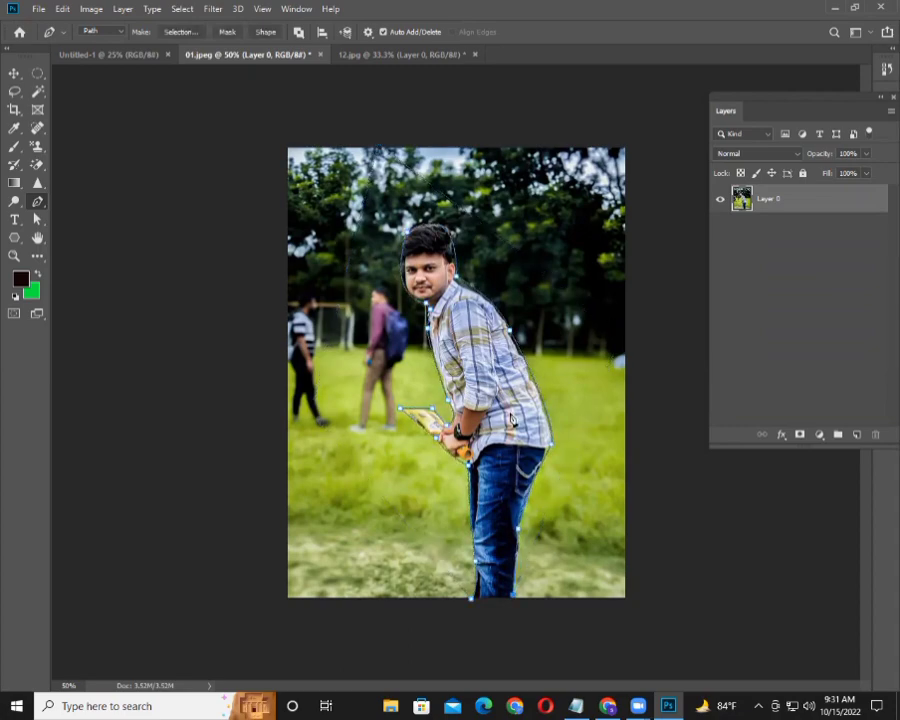
- Close the man's outline, load it as a selection, and invert it to the background
{"action": "left_click", "coordinate": [472, 598]}
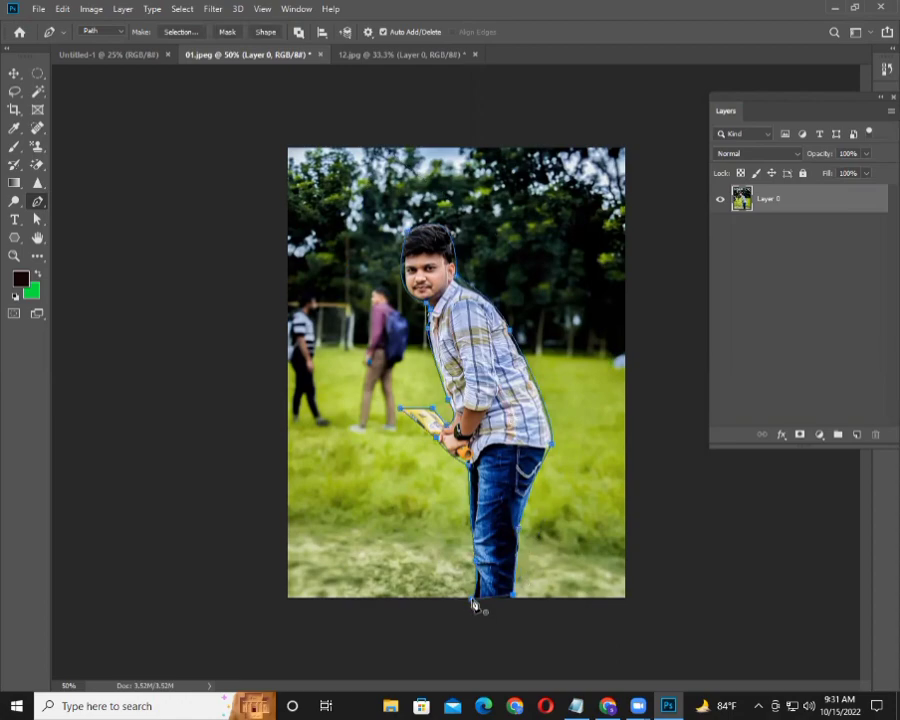
{"action": "key", "text": "ctrl+Return"}
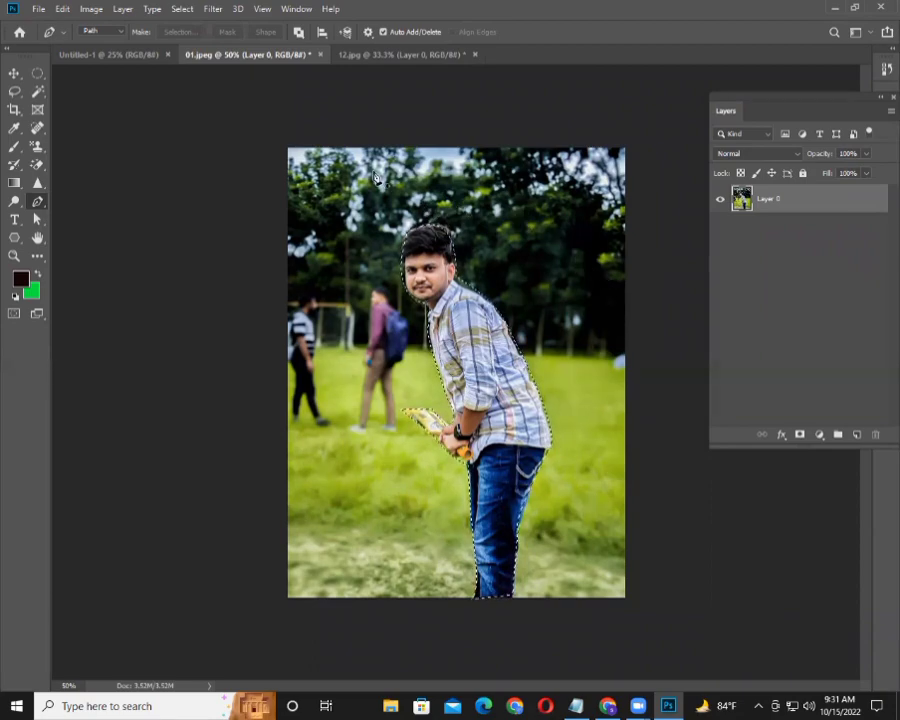
{"action": "left_click", "coordinate": [264, 10]}
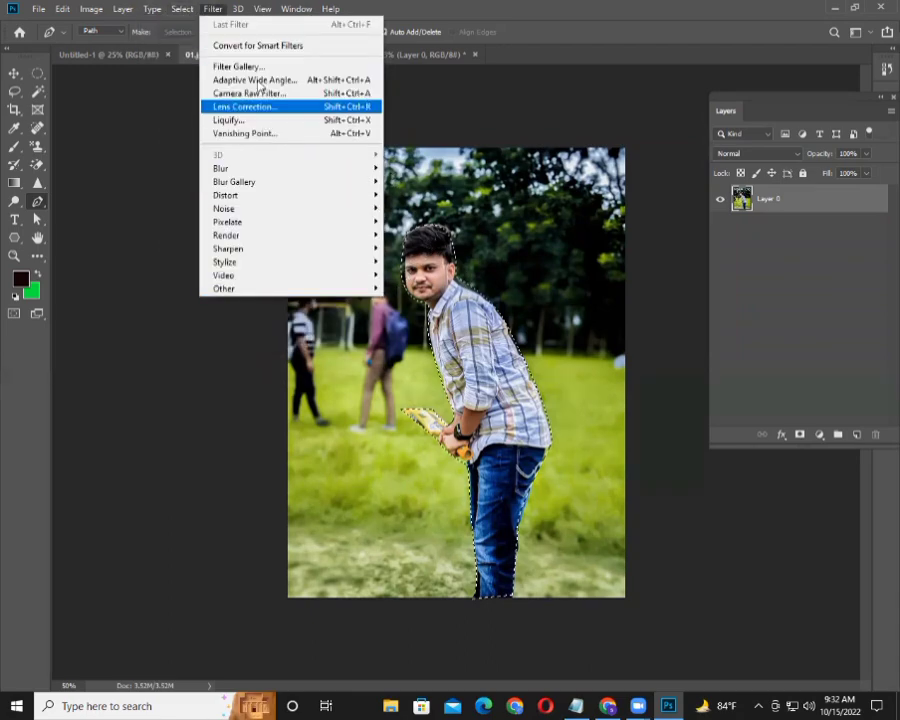
{"action": "left_click", "coordinate": [178, 9]}
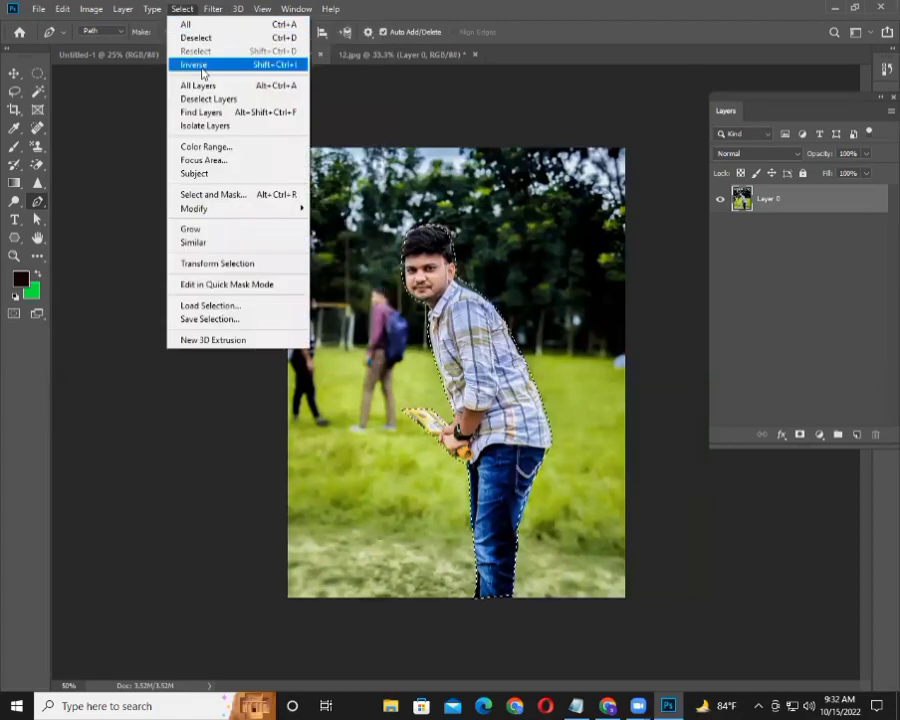
{"action": "left_click", "coordinate": [201, 69]}
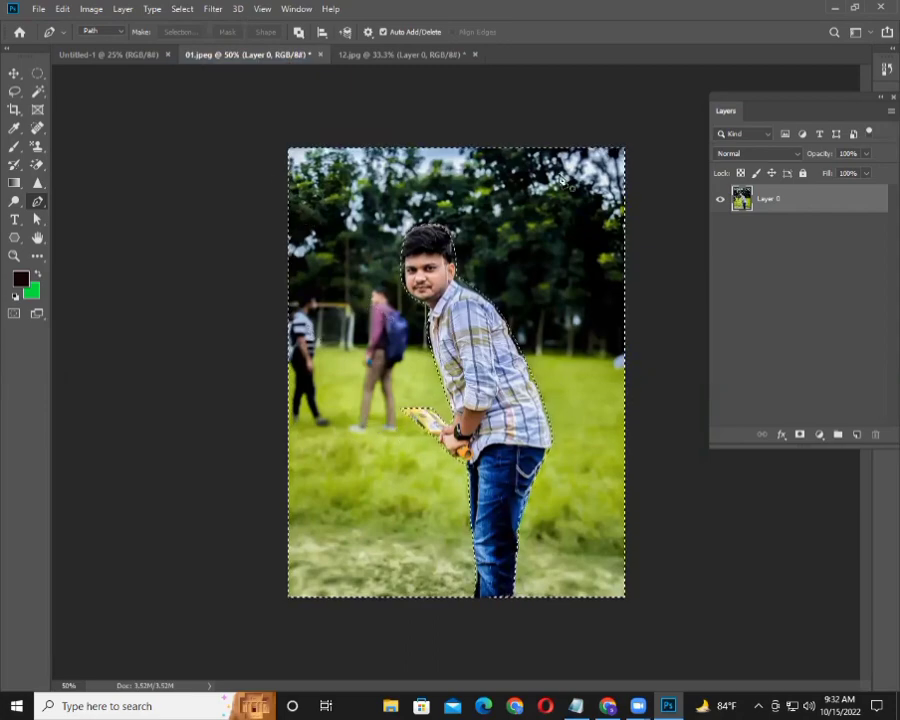
- Toggle Select > Inverse, delete the background, undo, and invert back to the man
{"action": "left_click", "coordinate": [182, 9]}
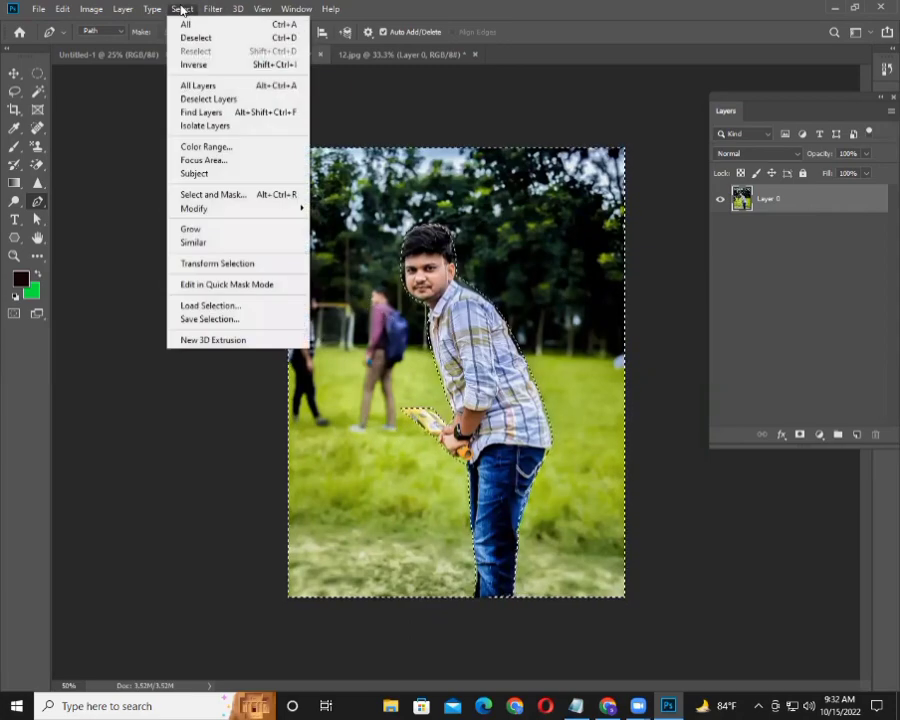
{"action": "left_click", "coordinate": [201, 67]}
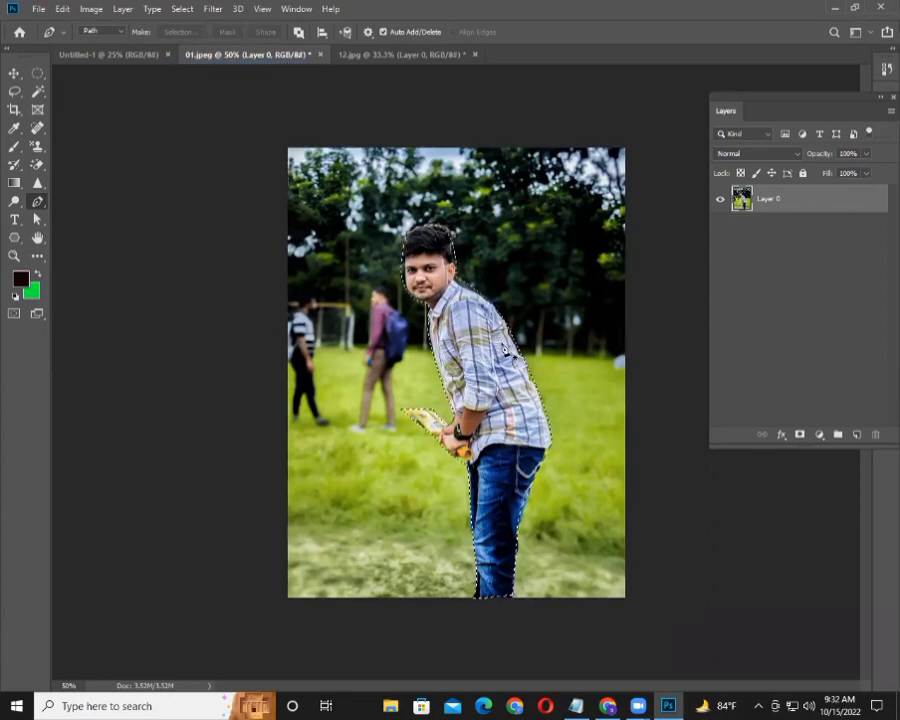
{"action": "left_click", "coordinate": [182, 9]}
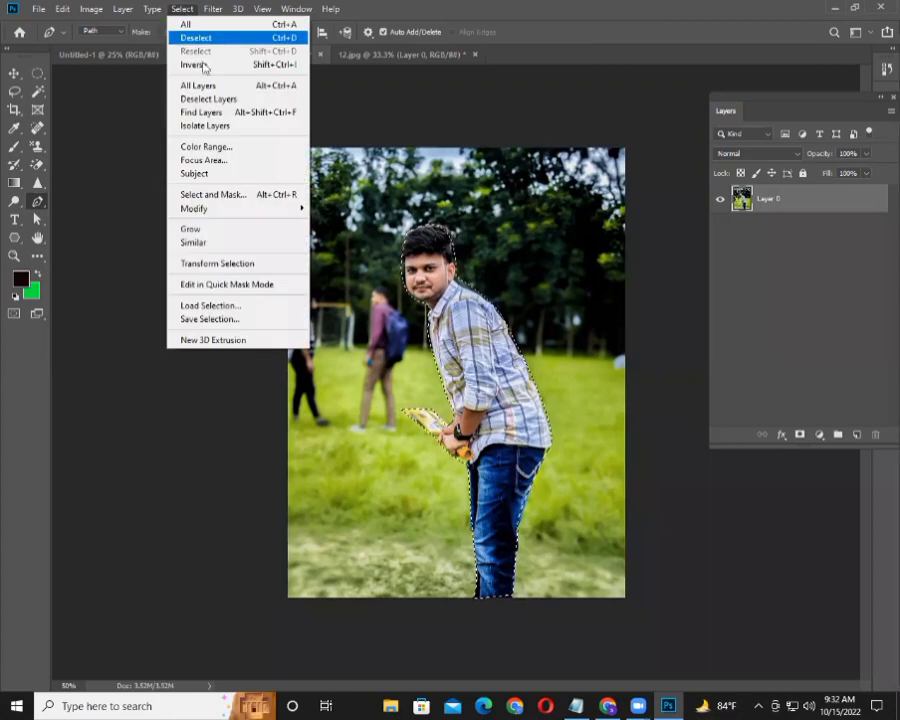
{"action": "left_click", "coordinate": [203, 67]}
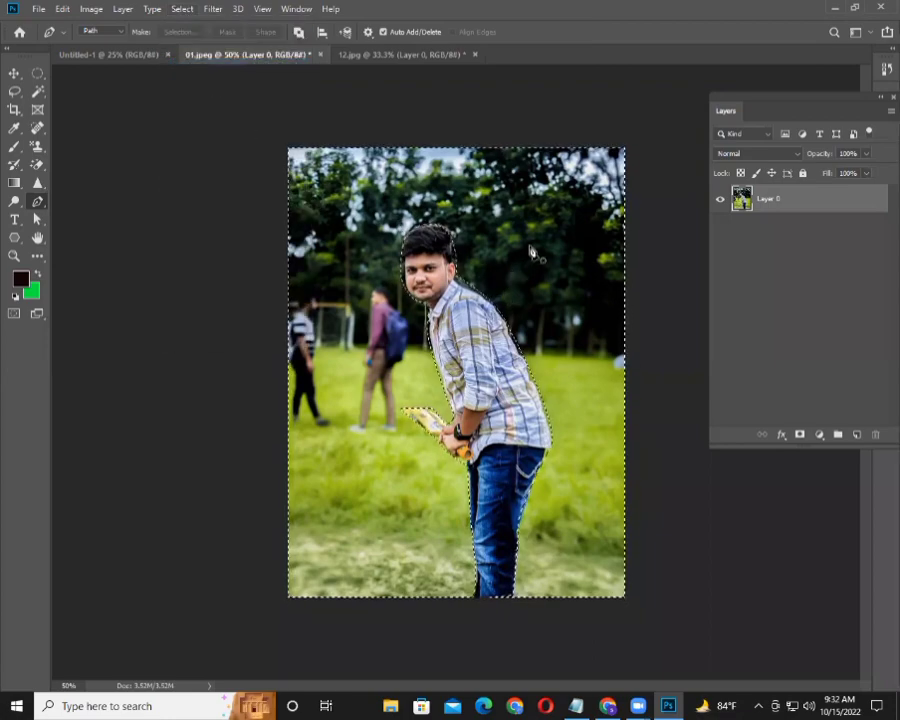
{"action": "key", "text": "Delete"}
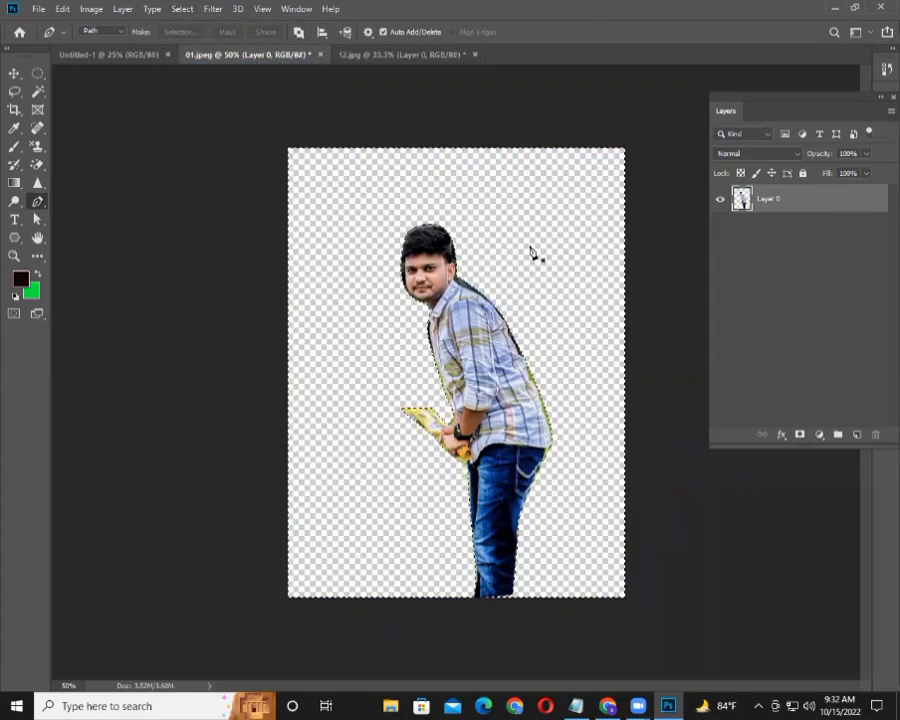
{"action": "key", "text": "ctrl+z"}
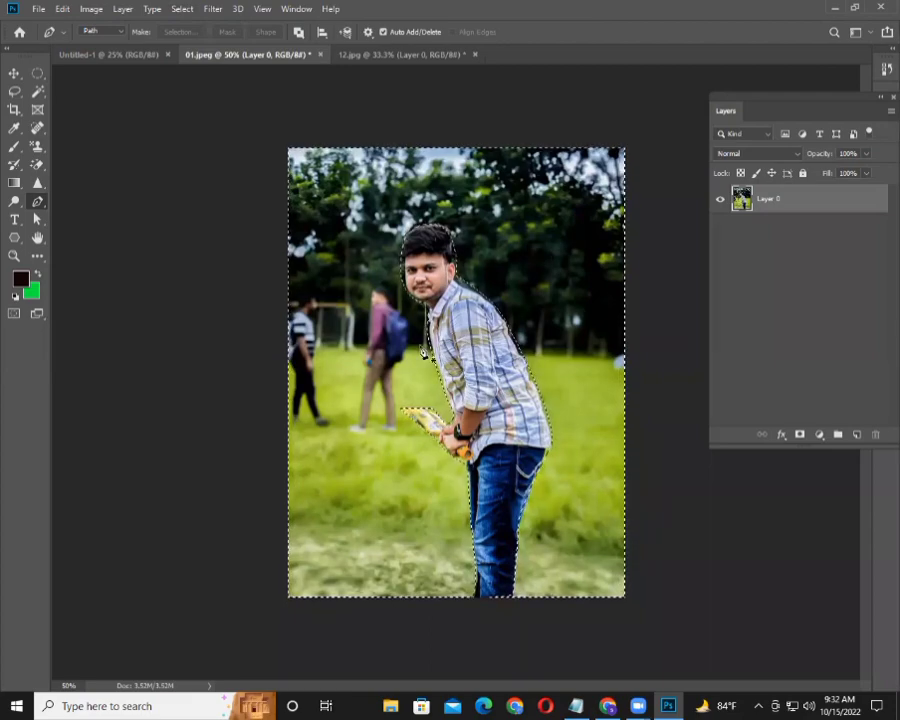
{"action": "left_click", "coordinate": [182, 10]}
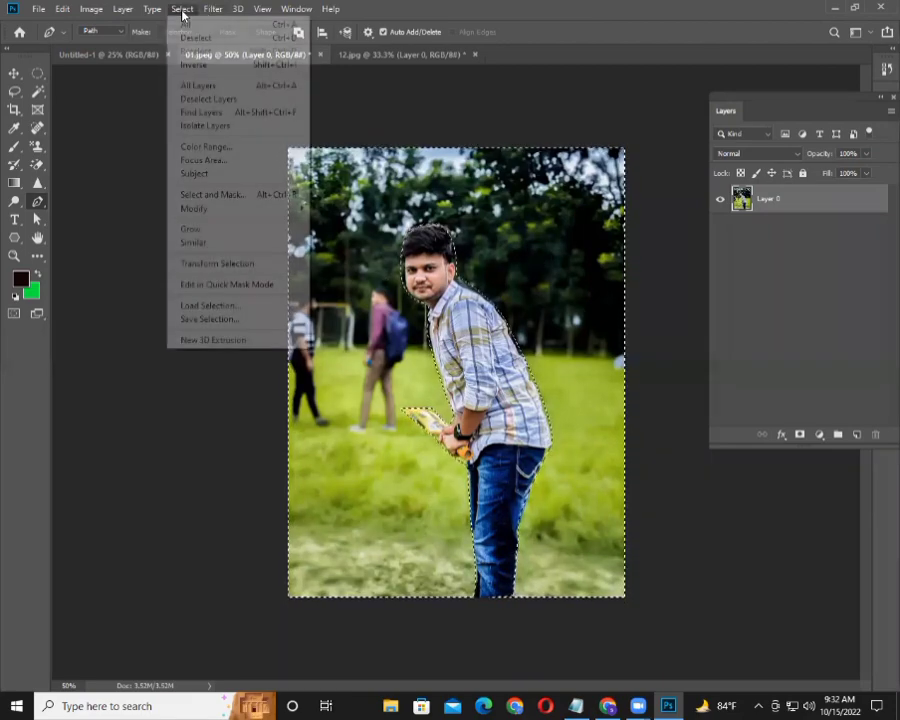
{"action": "left_click", "coordinate": [185, 64]}
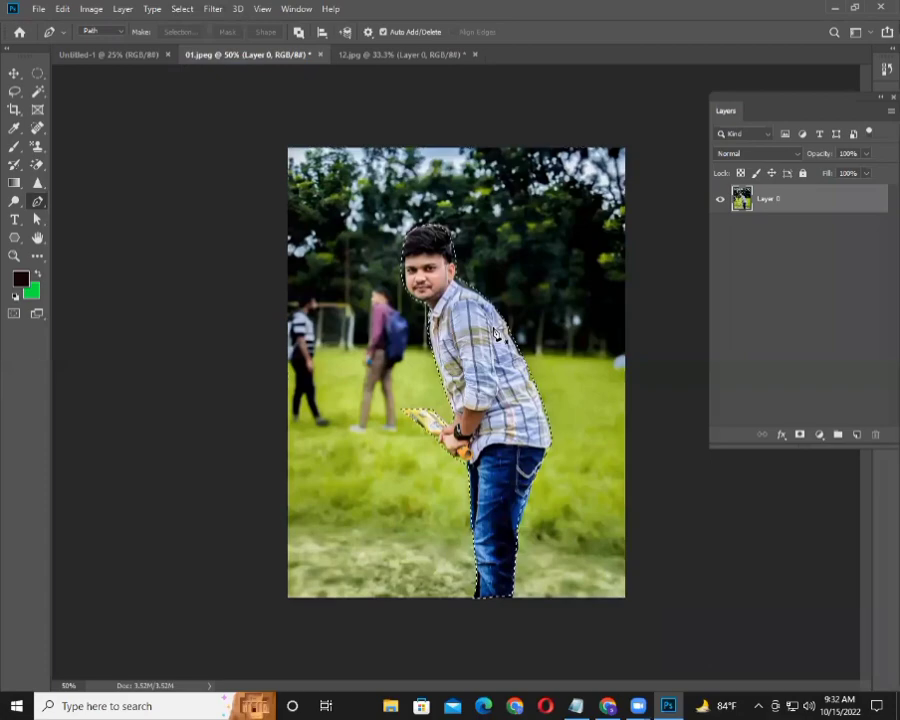
- Delete the selected man, undo it, and dismiss the Select menu unchanged
{"action": "key", "text": "Delete"}
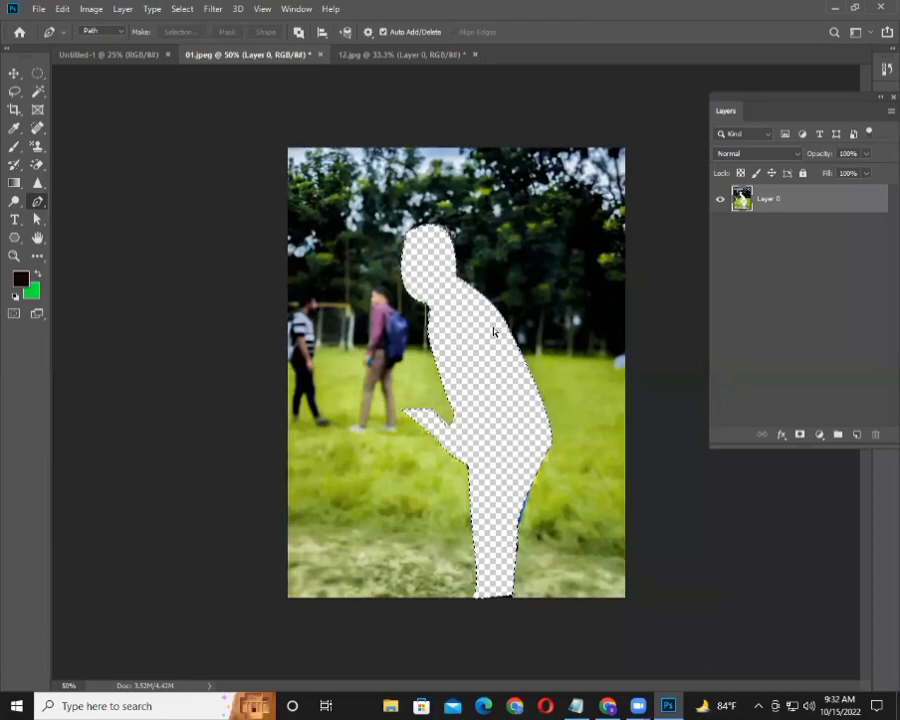
{"action": "key", "text": "ctrl+z"}
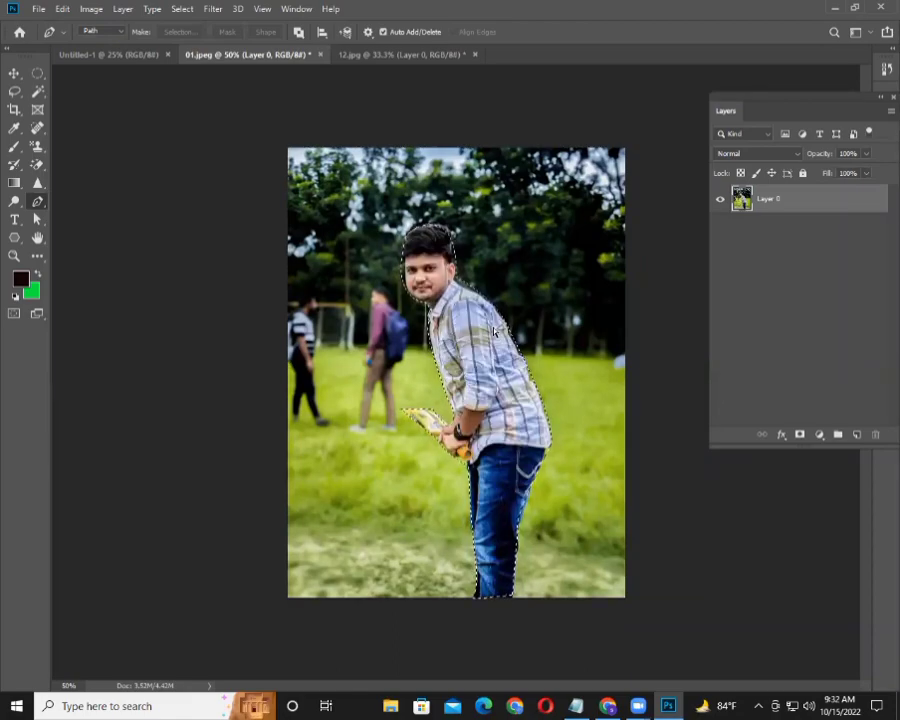
{"action": "left_click", "coordinate": [181, 9]}
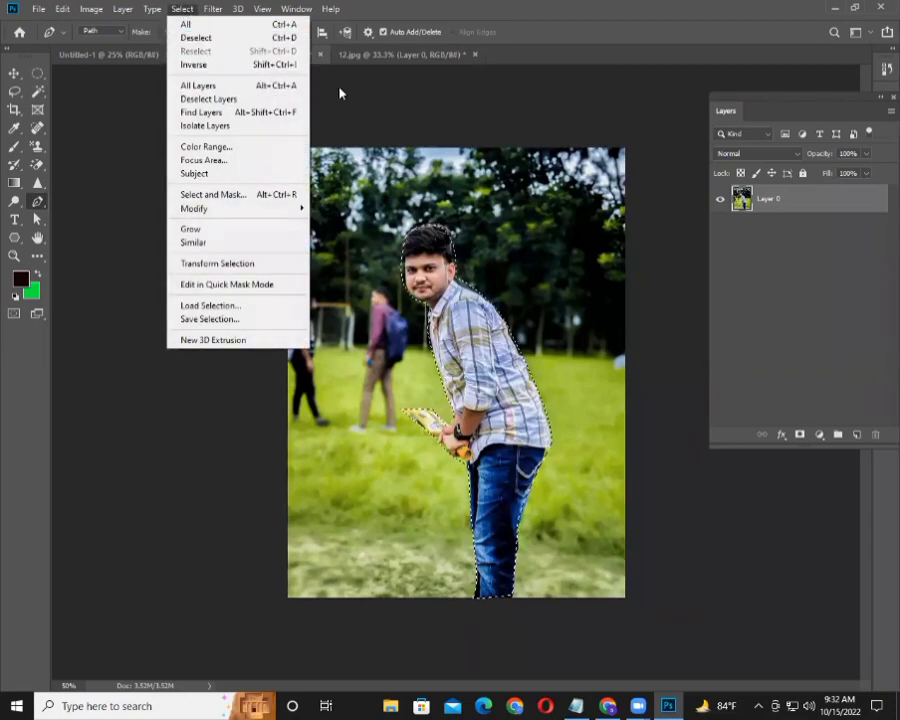
{"action": "left_click", "coordinate": [432, 97]}
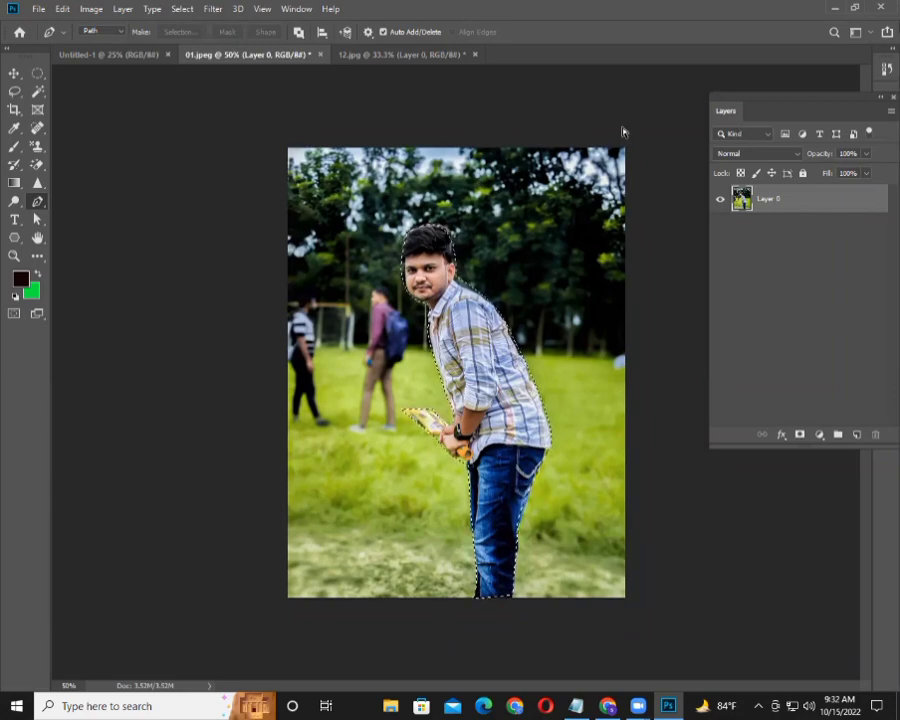
- Invert the selection twice with Ctrl+Shift+I, delete and undo, then deselect with Ctrl+D
{"action": "key", "text": "ctrl+shift+i"}
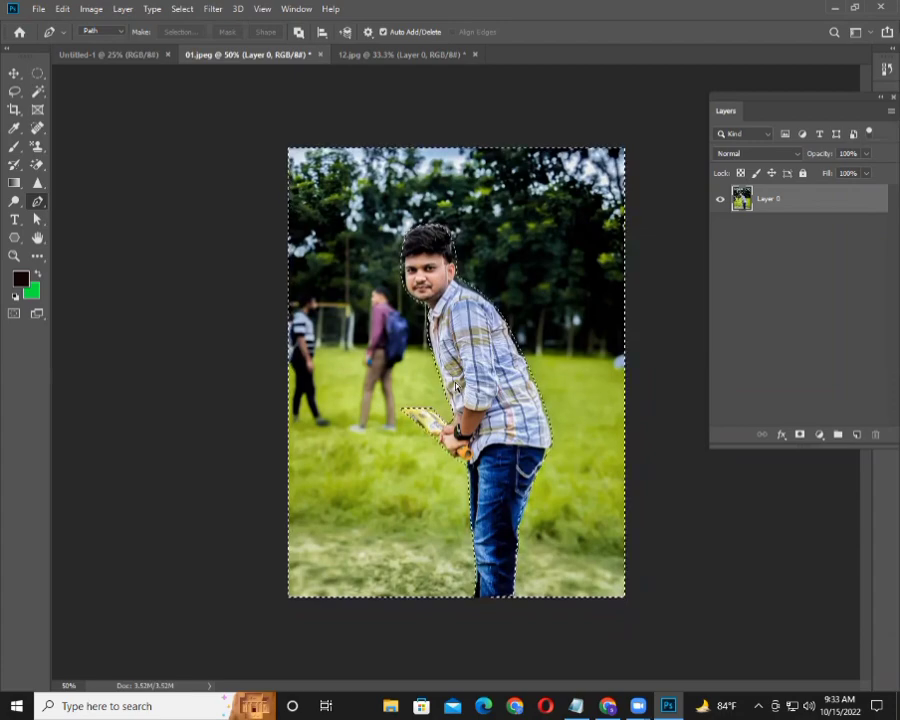
{"action": "key", "text": "ctrl+shift+i"}
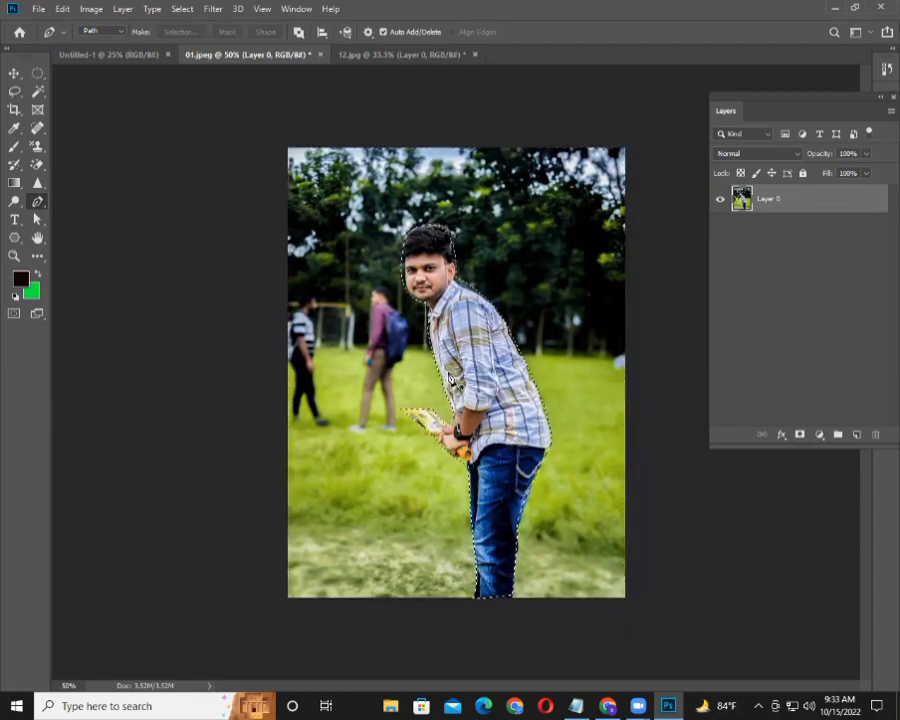
{"action": "key", "text": "Delete"}
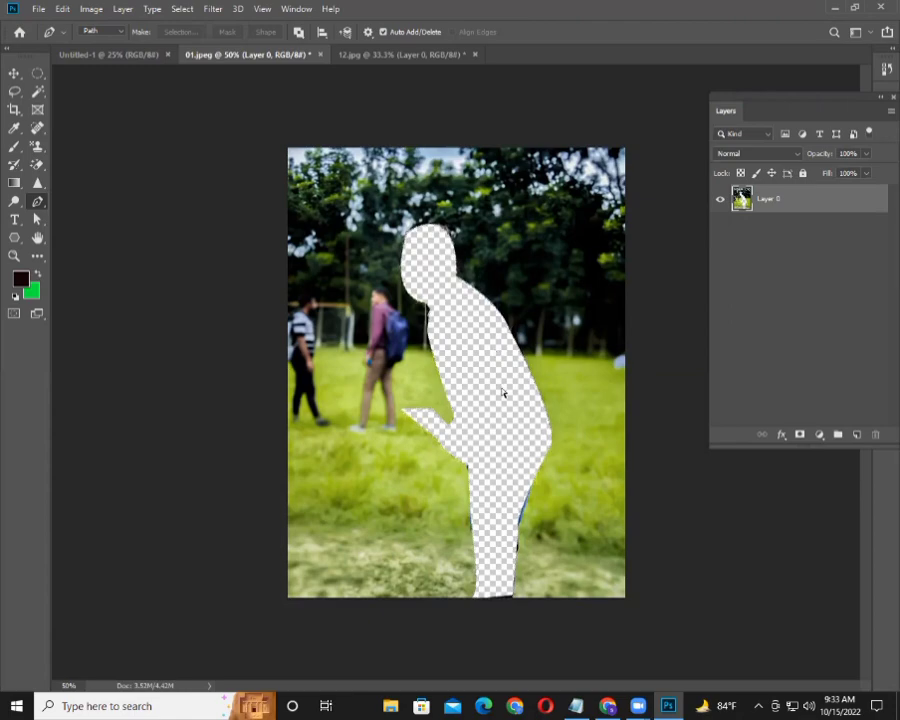
{"action": "key", "text": "ctrl+z"}
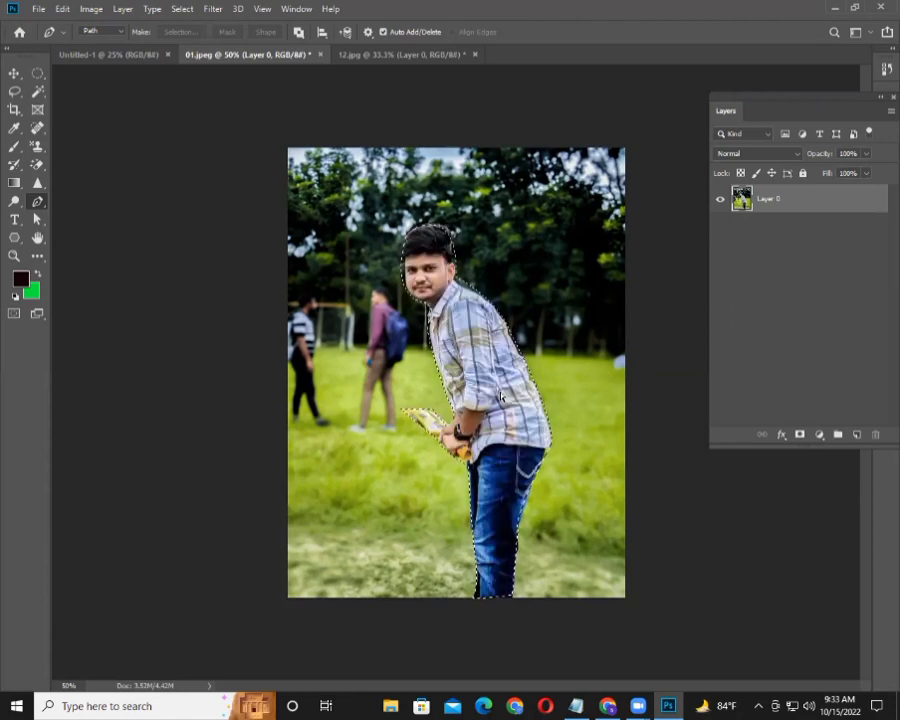
{"action": "key", "text": "ctrl+d"}
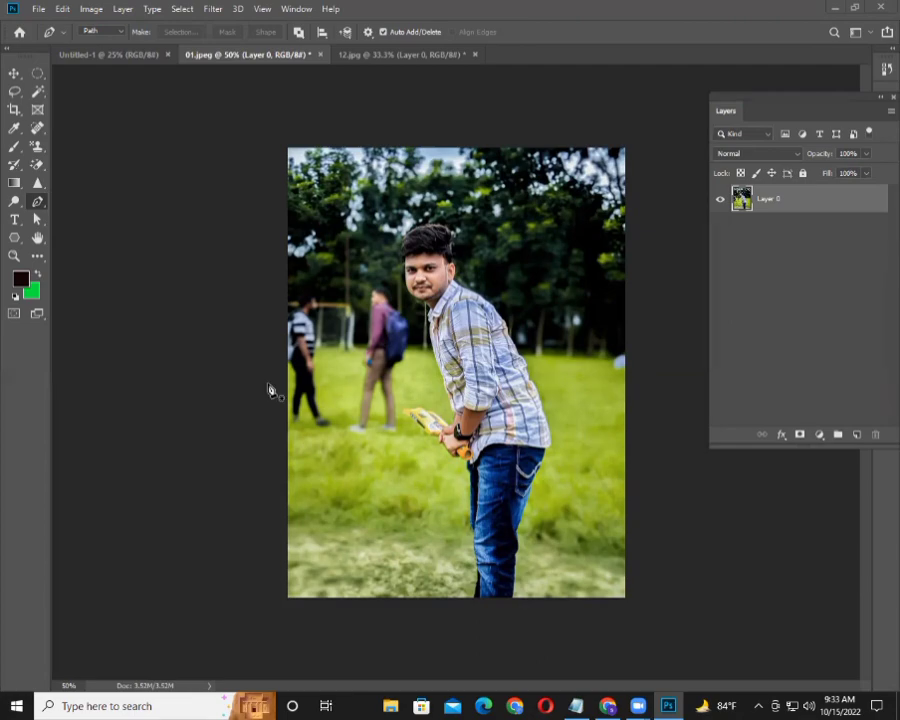
{"action": "left_click", "coordinate": [183, 9]}
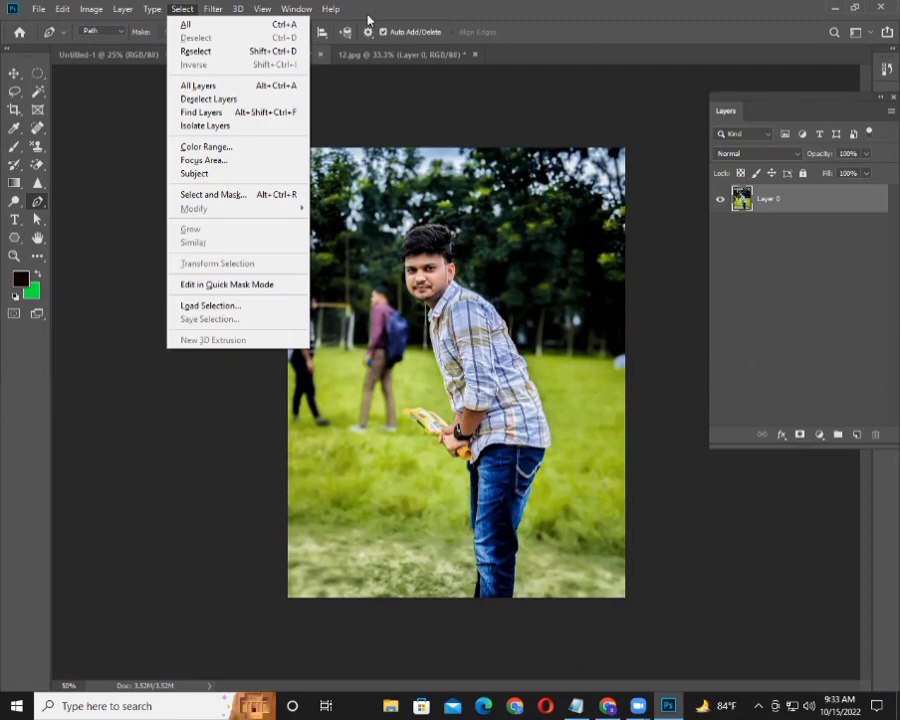
{"action": "left_click", "coordinate": [463, 128]}
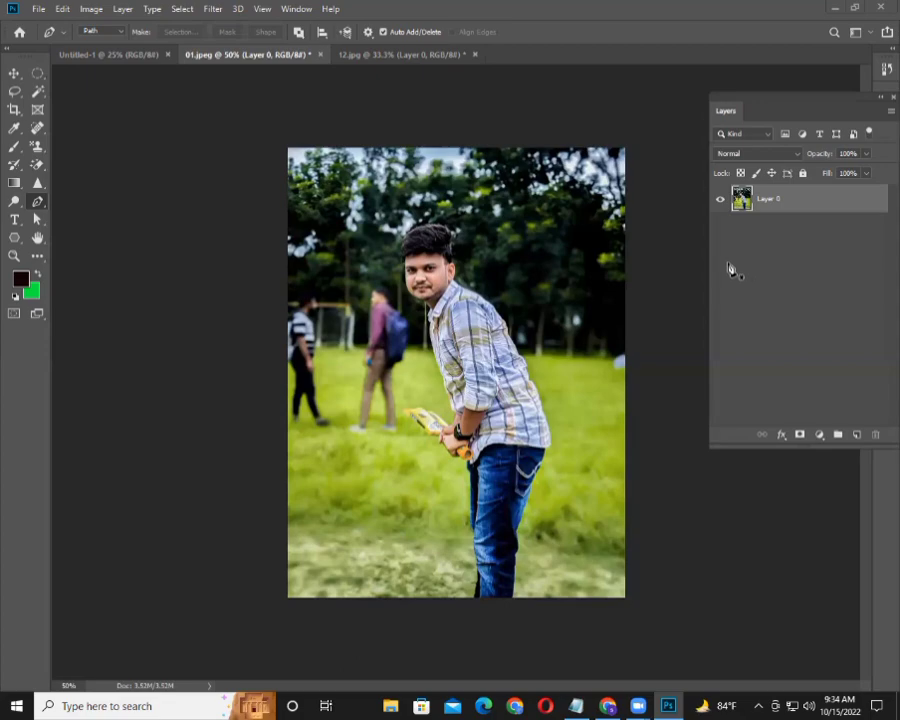
- Search Google for 'tree' in a new Chrome tab
{"action": "left_click", "coordinate": [609, 706]}
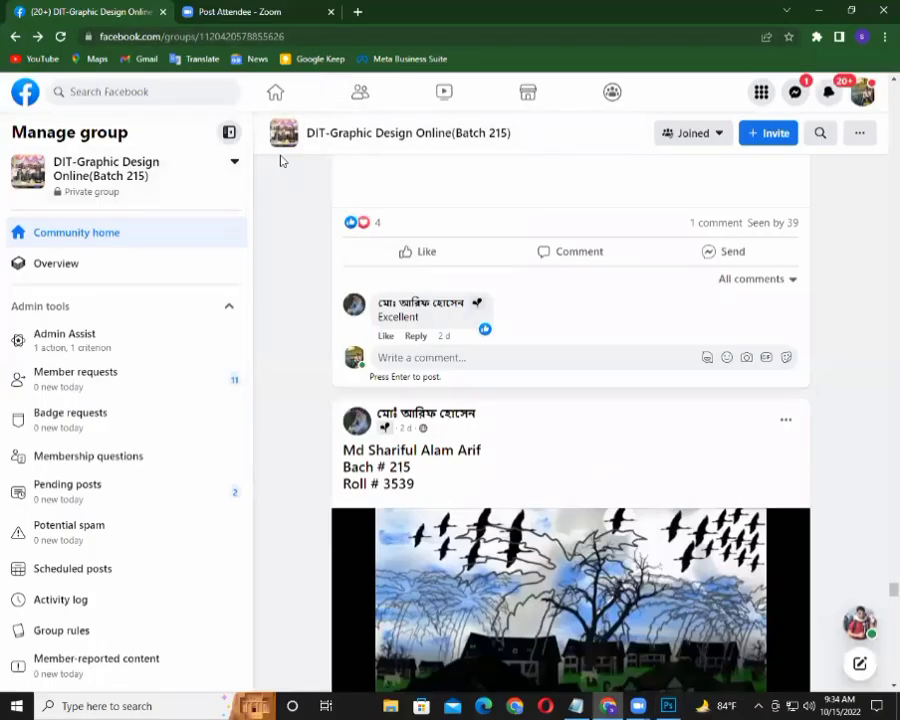
{"action": "left_click", "coordinate": [358, 12]}
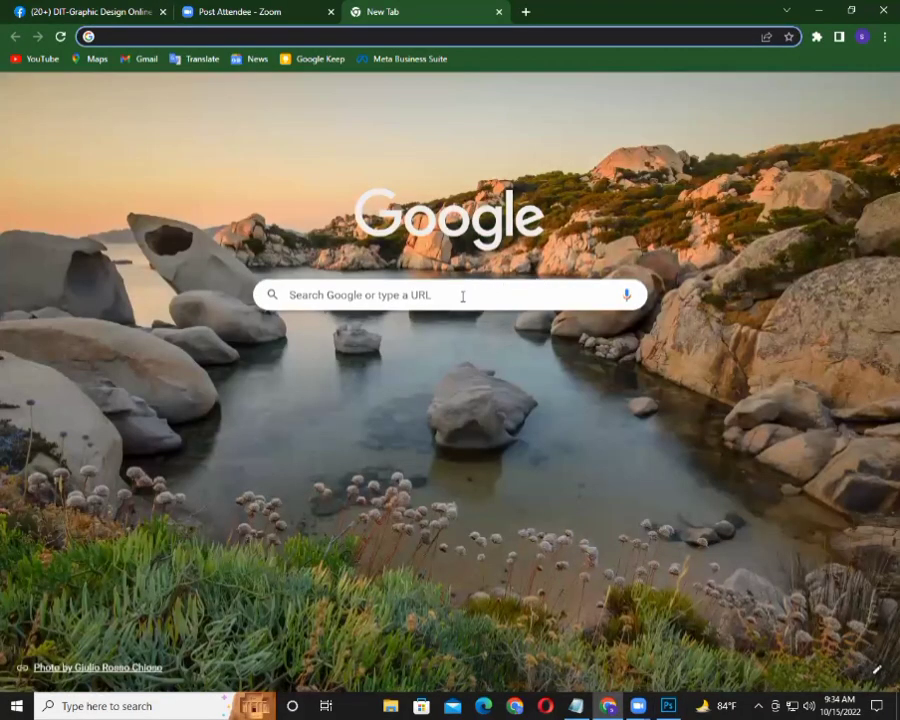
{"action": "left_click", "coordinate": [462, 294]}
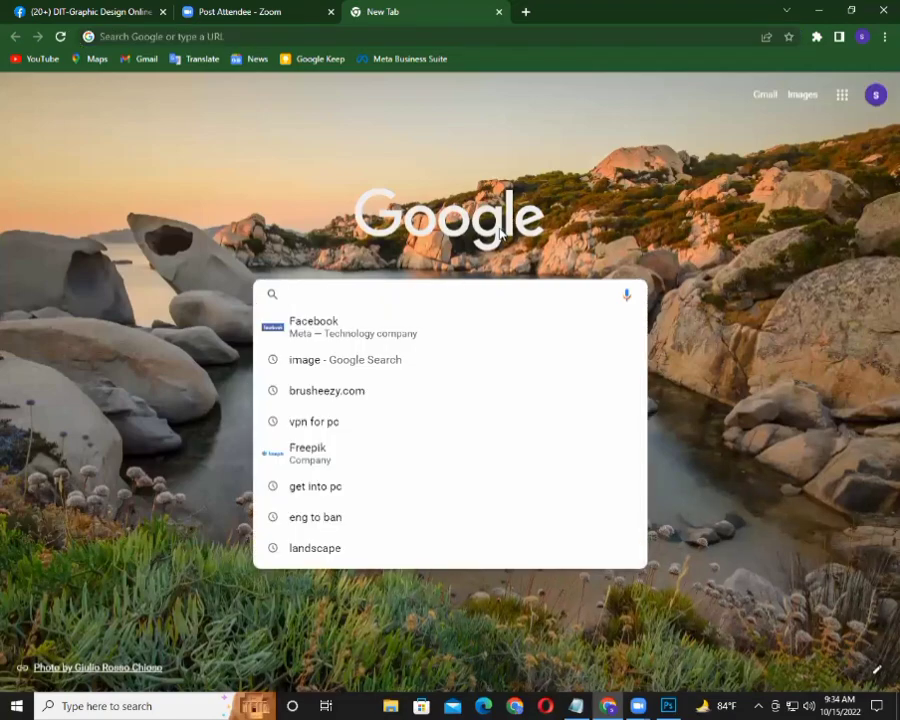
{"action": "type", "text": "tree"}
{"action": "key", "text": "Return"}
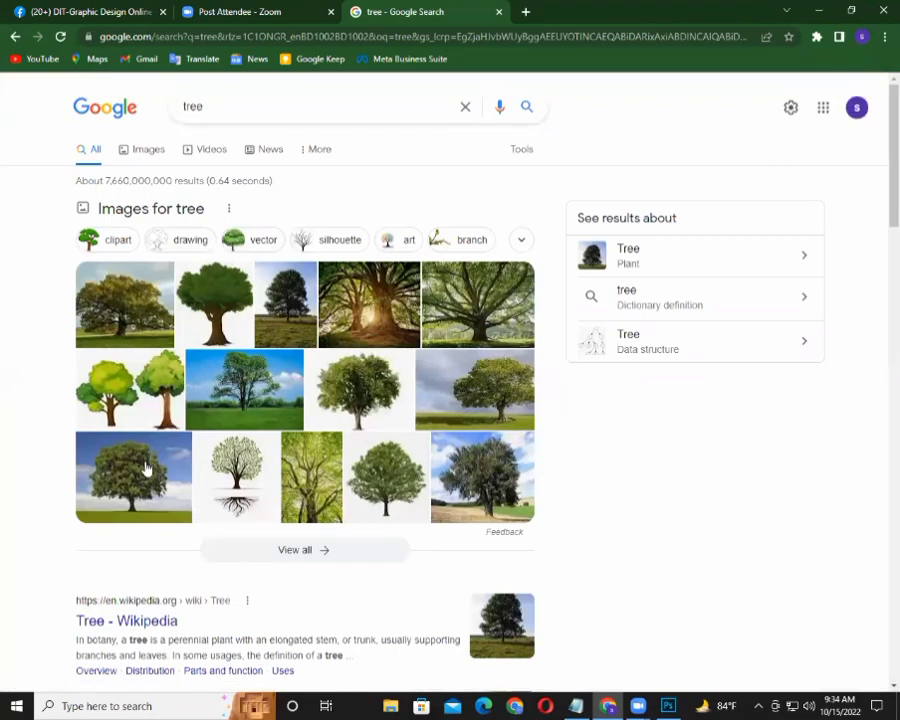
- Copy the lone-tree image and return to Photoshop's blank Untitled-1 canvas
{"action": "left_click", "coordinate": [150, 472]}
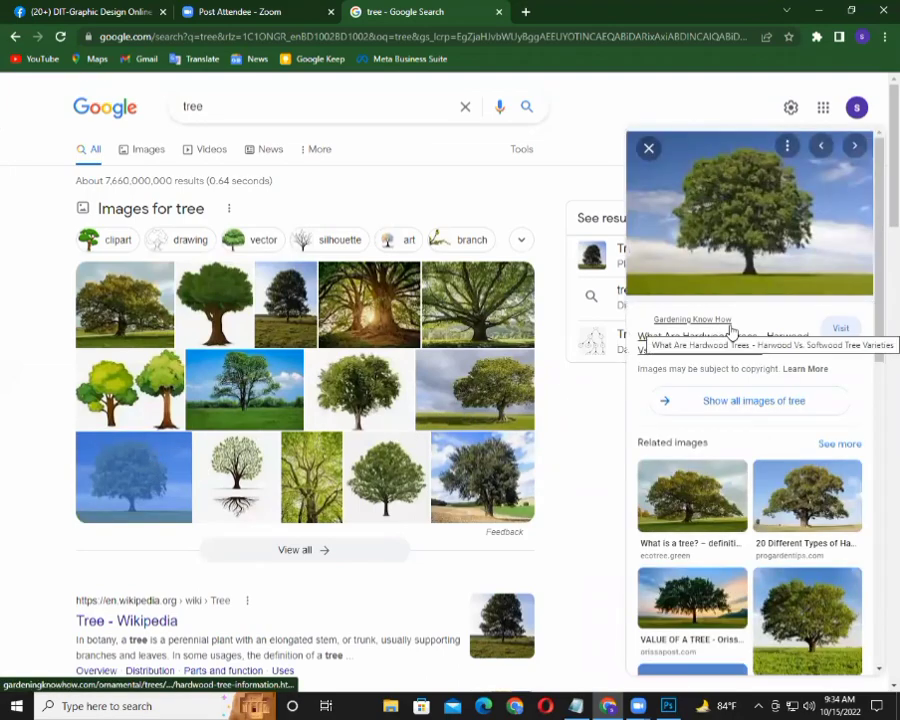
{"action": "right_click", "coordinate": [718, 181]}
{"action": "left_click", "coordinate": [782, 345]}
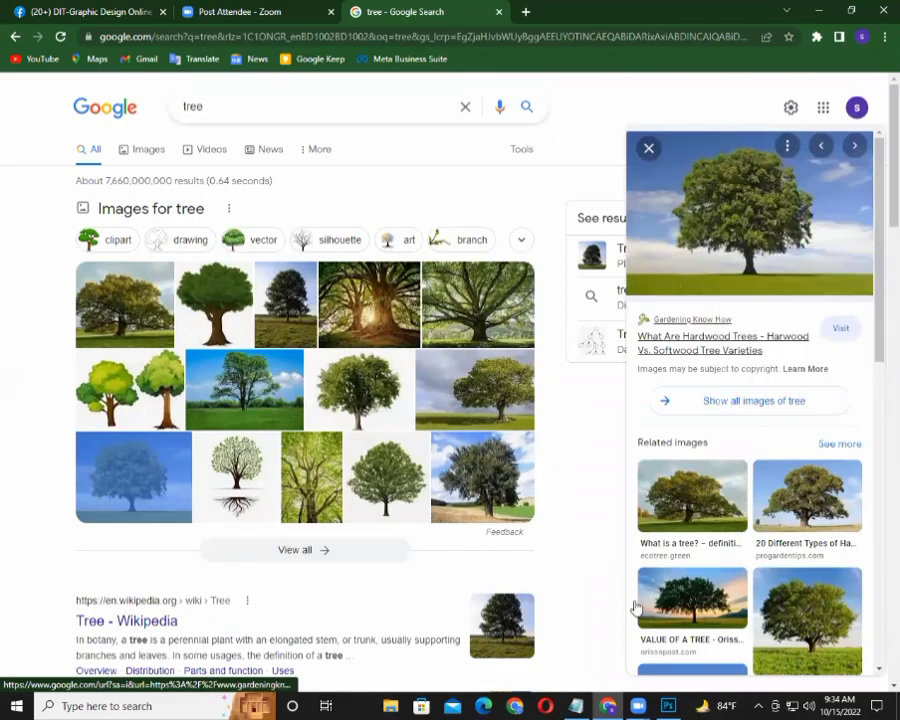
{"action": "left_click", "coordinate": [668, 706]}
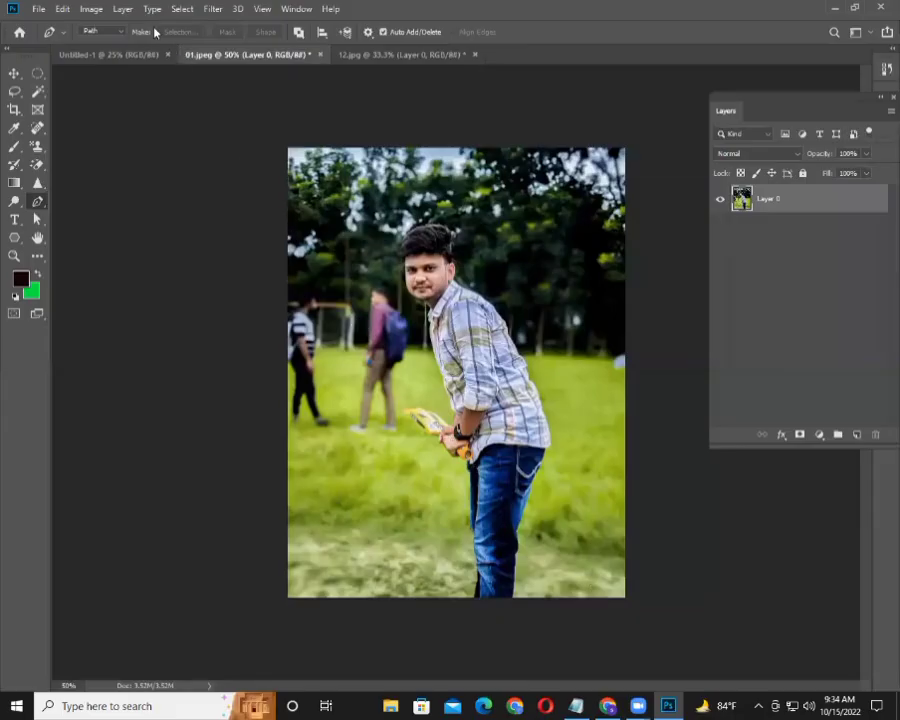
{"action": "left_click", "coordinate": [120, 55]}
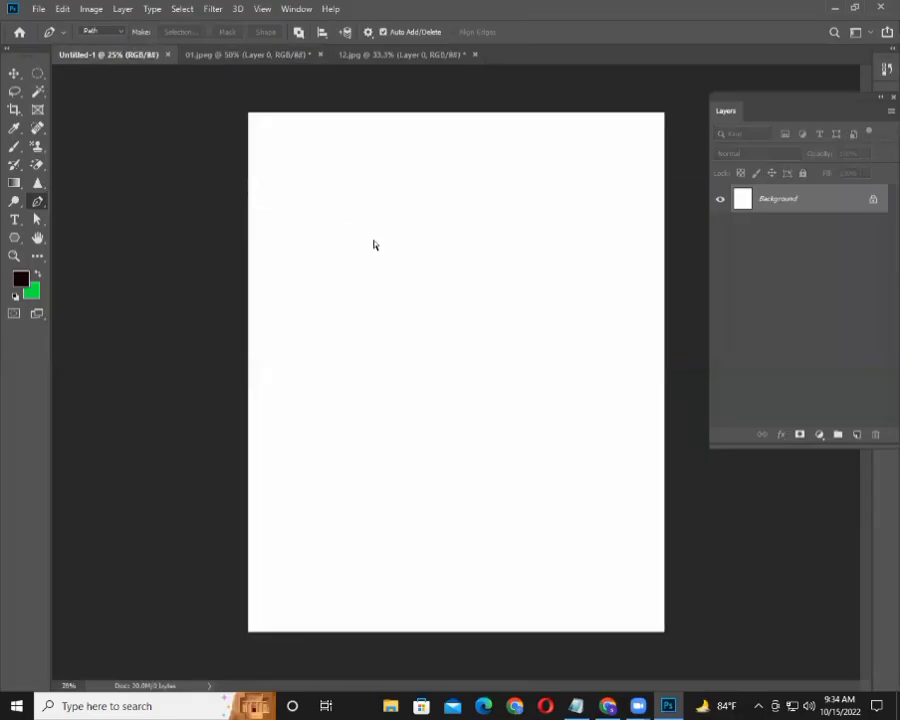
- Paste the tree photo as Layer 1 and free-transform it to span the canvas width
{"action": "key", "text": "ctrl+v"}
{"action": "left_click", "coordinate": [14, 74]}
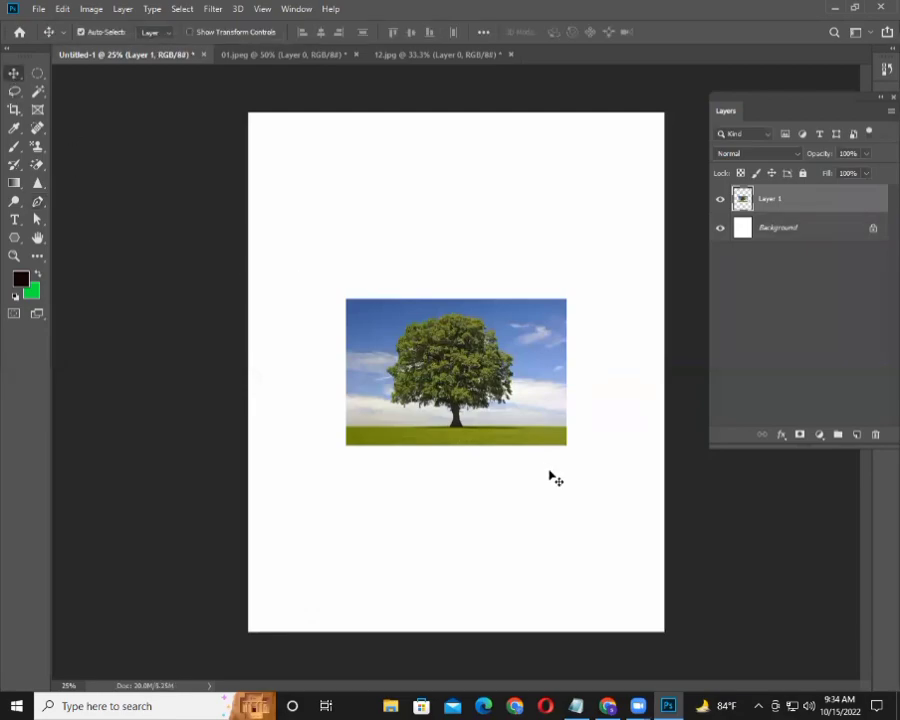
{"action": "key", "text": "ctrl+t"}
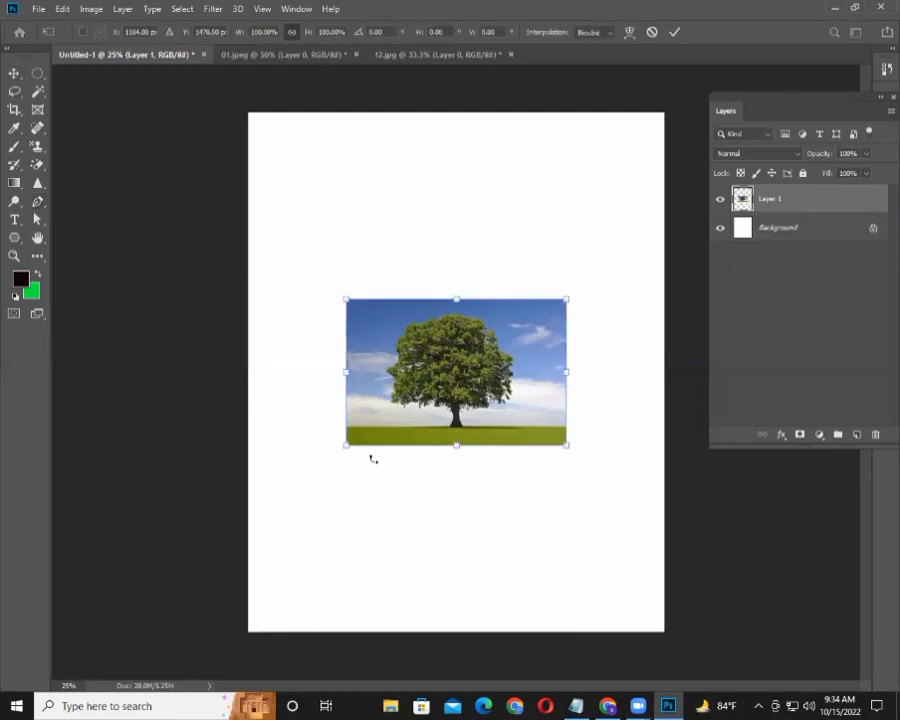
{"action": "left_click_drag", "start_coordinate": [340, 449], "coordinate": [166, 560]}
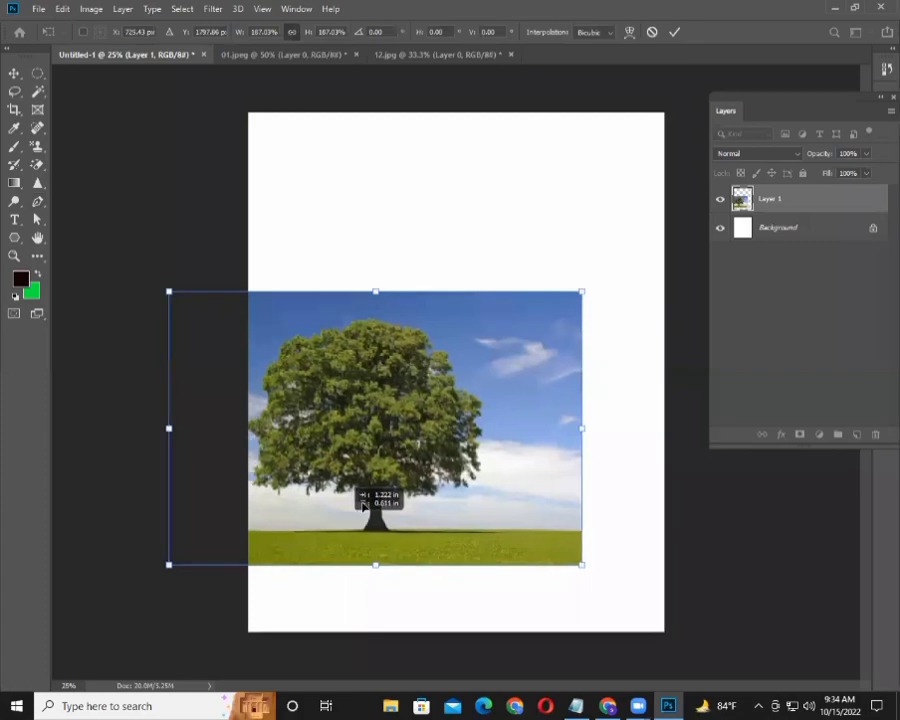
{"action": "left_click_drag", "start_coordinate": [349, 491], "coordinate": [407, 430]}
{"action": "mouse_move", "coordinate": [445, 481]}
{"action": "left_mouse_down"}
{"action": "mouse_move", "coordinate": [456, 468]}
{"action": "mouse_move", "coordinate": [483, 554]}
{"action": "mouse_move", "coordinate": [480, 531]}
{"action": "left_mouse_up"}
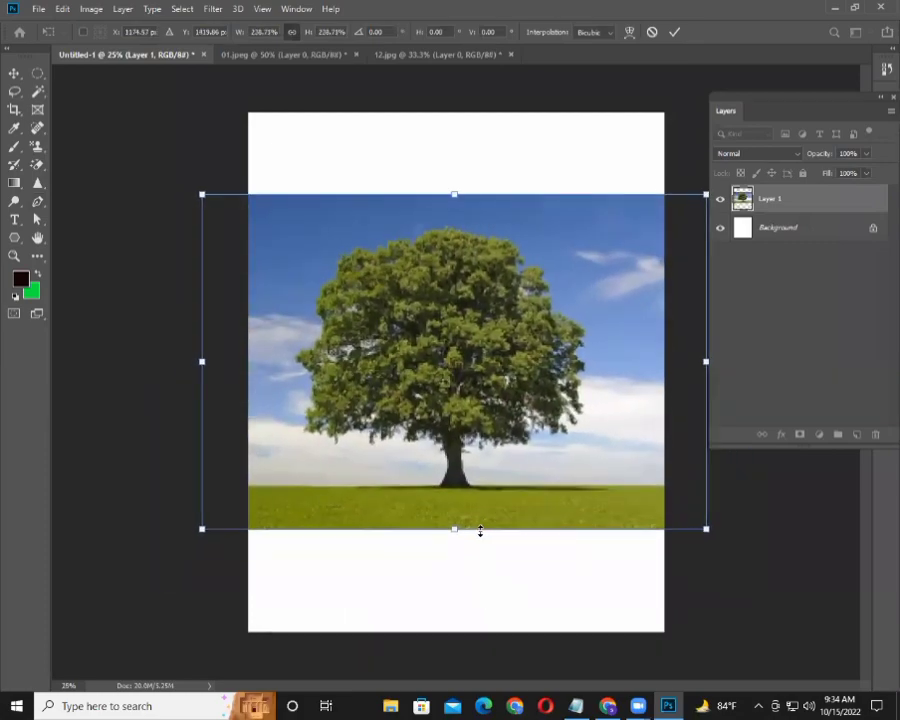
{"action": "key", "text": "Return"}
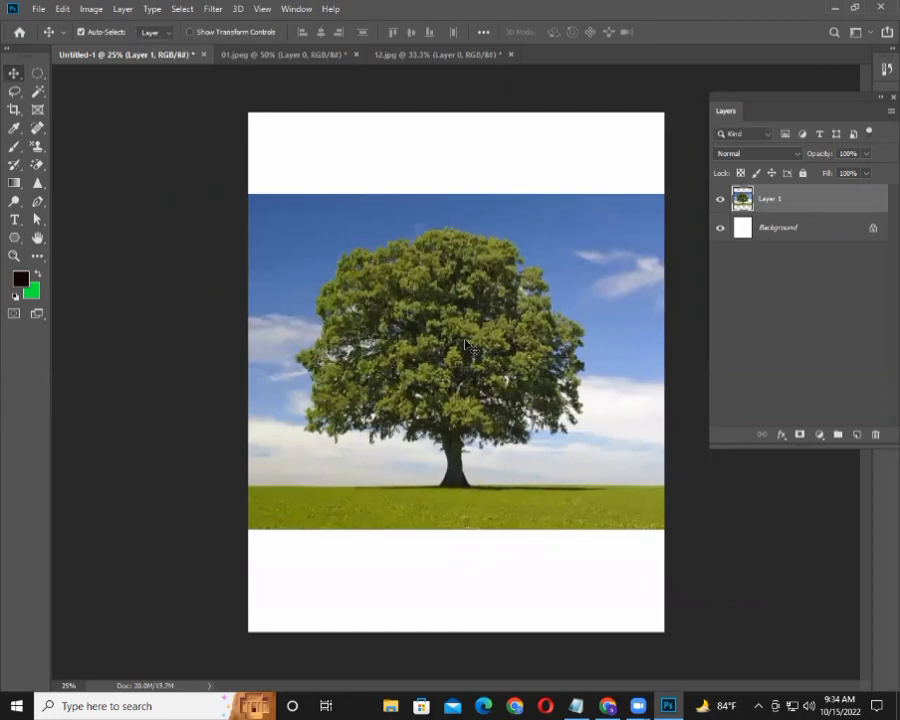
- Switch to the Background Eraser Tool and set its Limits to Discontiguous
{"action": "scroll", "coordinate": [466, 345], "scroll_direction": "up", "scroll_amount": 1}
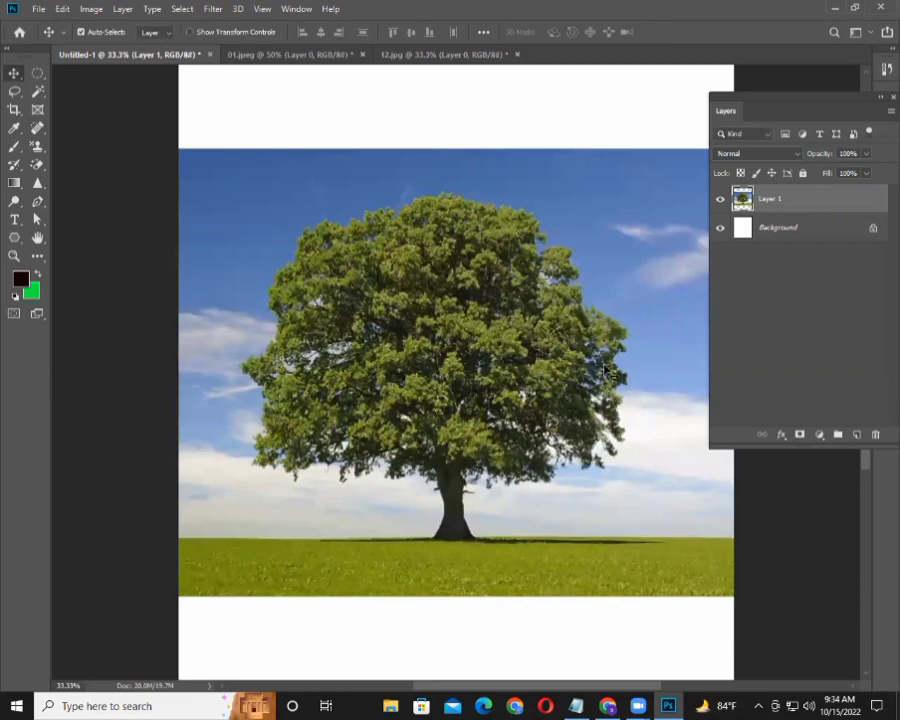
{"action": "scroll", "coordinate": [460, 368], "scroll_direction": "down", "scroll_amount": 1}
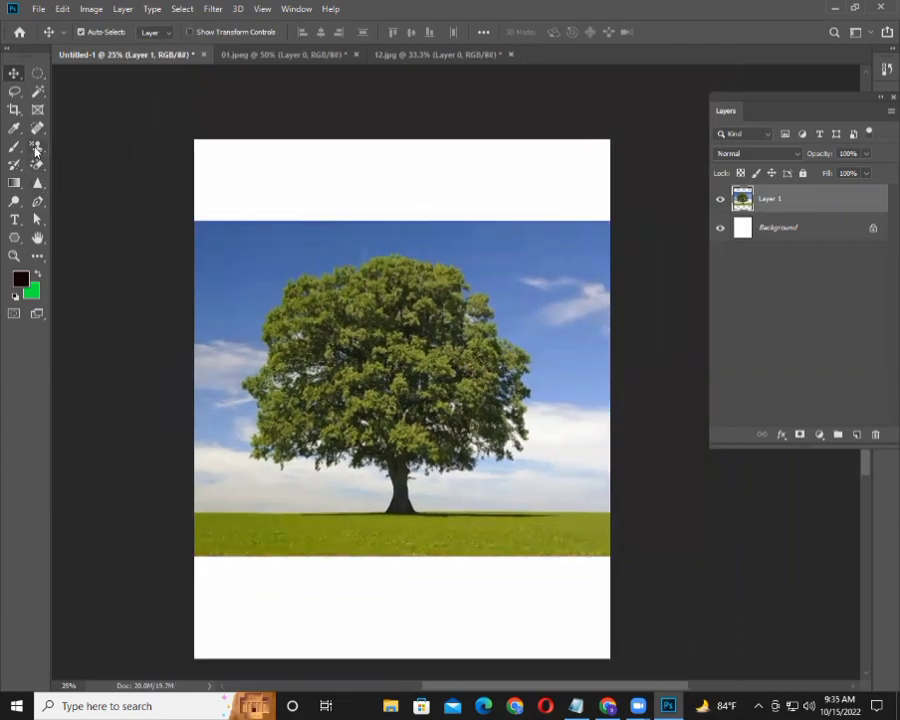
{"action": "left_click", "coordinate": [36, 164]}
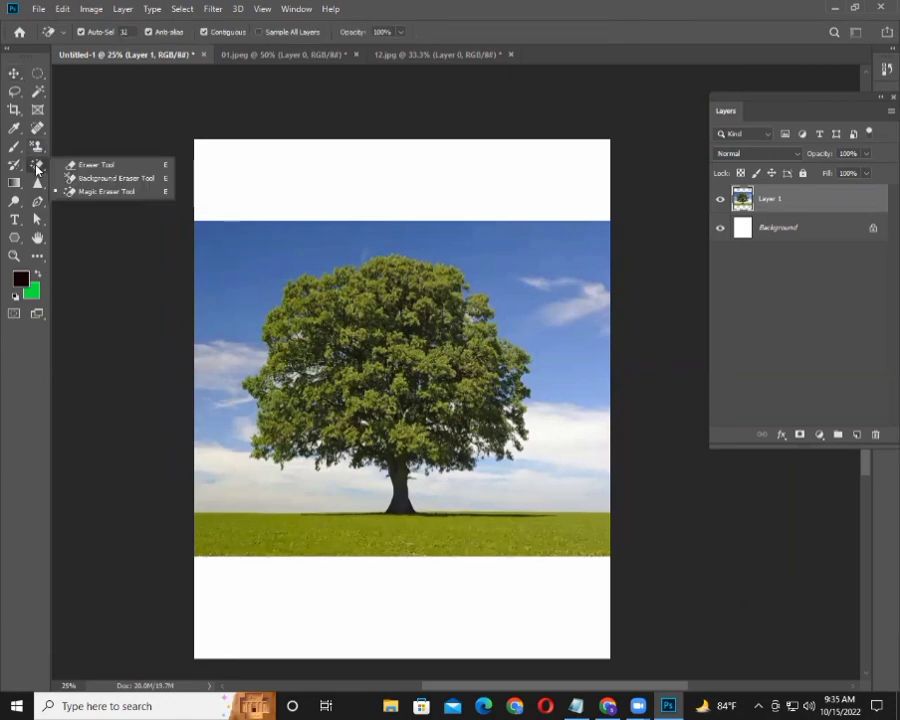
{"action": "left_click", "coordinate": [124, 180]}
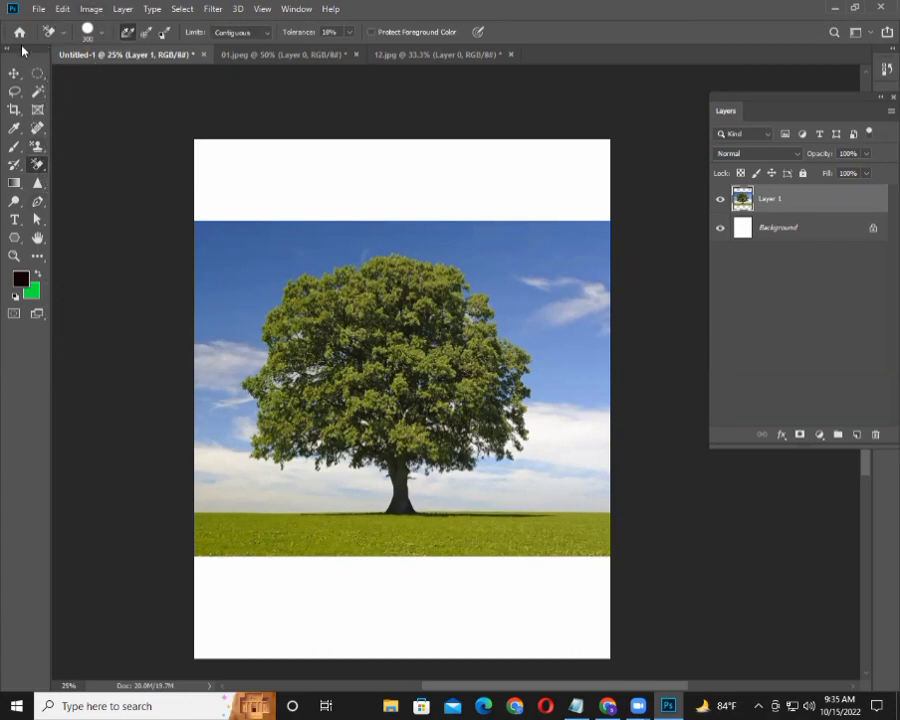
{"action": "left_click", "coordinate": [269, 34]}
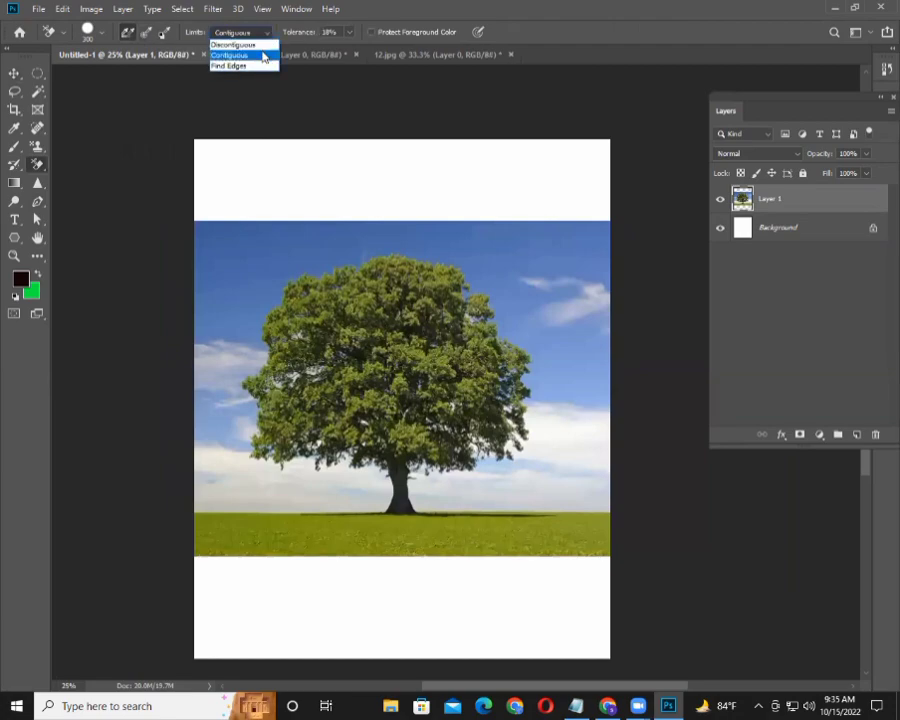
{"action": "left_click", "coordinate": [236, 45]}
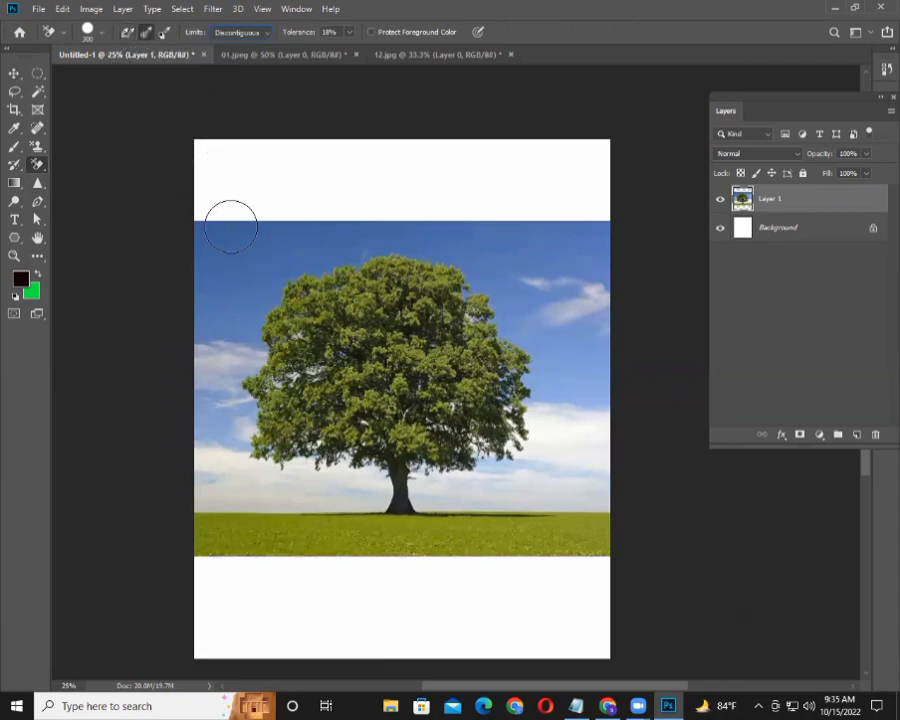
{"action": "mouse_move", "coordinate": [201, 221]}
{"action": "left_mouse_down"}
{"action": "mouse_move", "coordinate": [223, 405]}
{"action": "mouse_move", "coordinate": [285, 225]}
{"action": "mouse_move", "coordinate": [382, 237]}
{"action": "mouse_move", "coordinate": [233, 237]}
{"action": "mouse_move", "coordinate": [523, 224]}
{"action": "mouse_move", "coordinate": [528, 211]}
{"action": "mouse_move", "coordinate": [566, 225]}
{"action": "mouse_move", "coordinate": [612, 421]}
{"action": "mouse_move", "coordinate": [575, 395]}
{"action": "mouse_move", "coordinate": [532, 262]}
{"action": "mouse_move", "coordinate": [482, 230]}
{"action": "mouse_move", "coordinate": [370, 255]}
{"action": "left_mouse_up"}
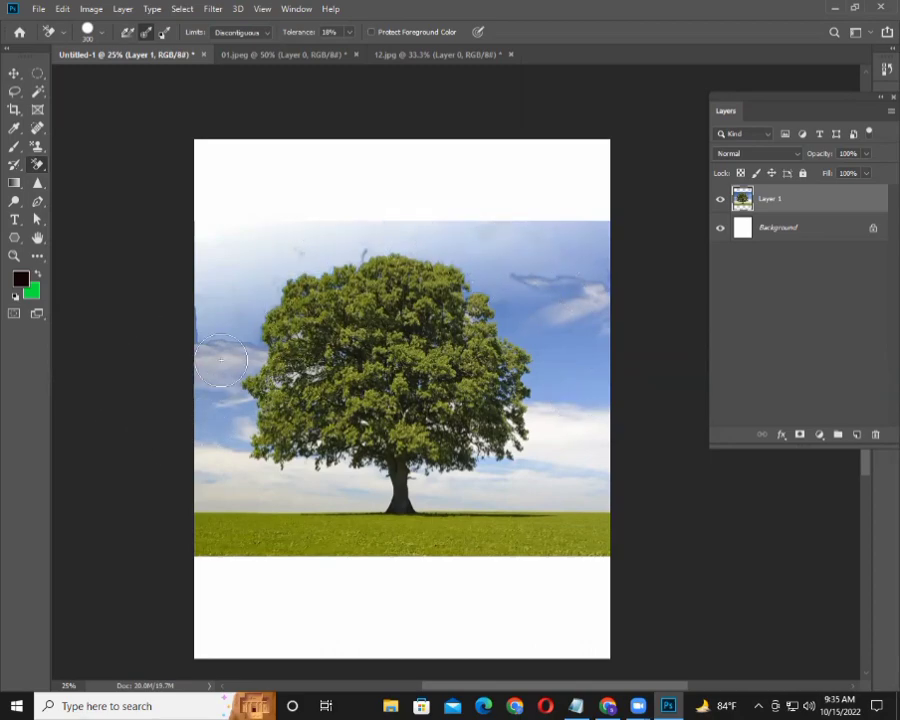
{"action": "left_click", "coordinate": [350, 34]}
{"action": "left_click", "coordinate": [222, 218]}
{"action": "mouse_move", "coordinate": [203, 251]}
{"action": "left_mouse_down"}
{"action": "mouse_move", "coordinate": [221, 355]}
{"action": "mouse_move", "coordinate": [351, 241]}
{"action": "mouse_move", "coordinate": [589, 256]}
{"action": "mouse_move", "coordinate": [598, 268]}
{"action": "left_mouse_up"}
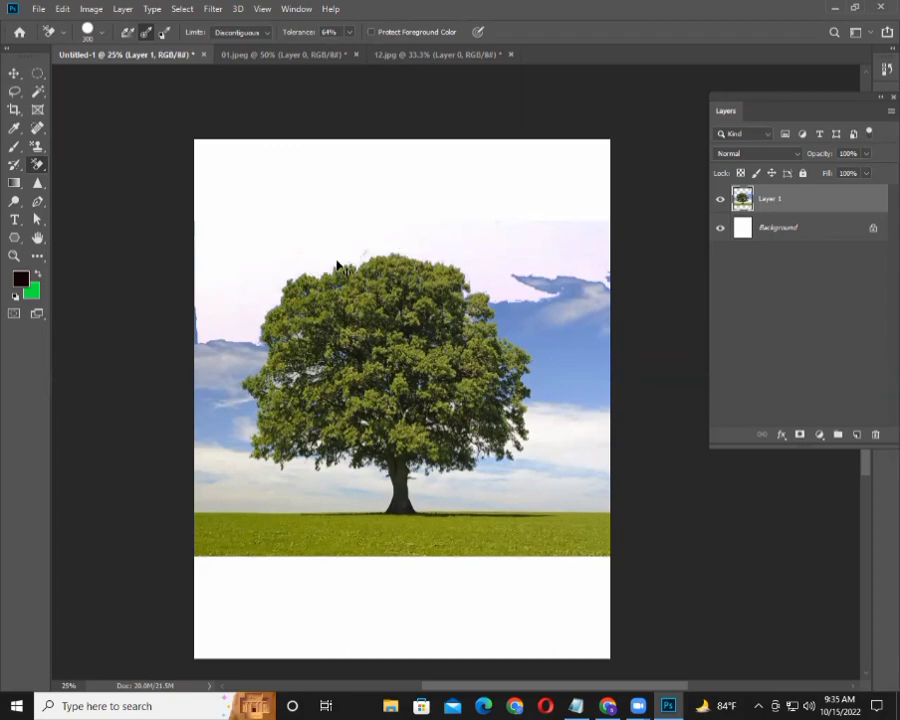
{"action": "key", "text": "ctrl+z"}
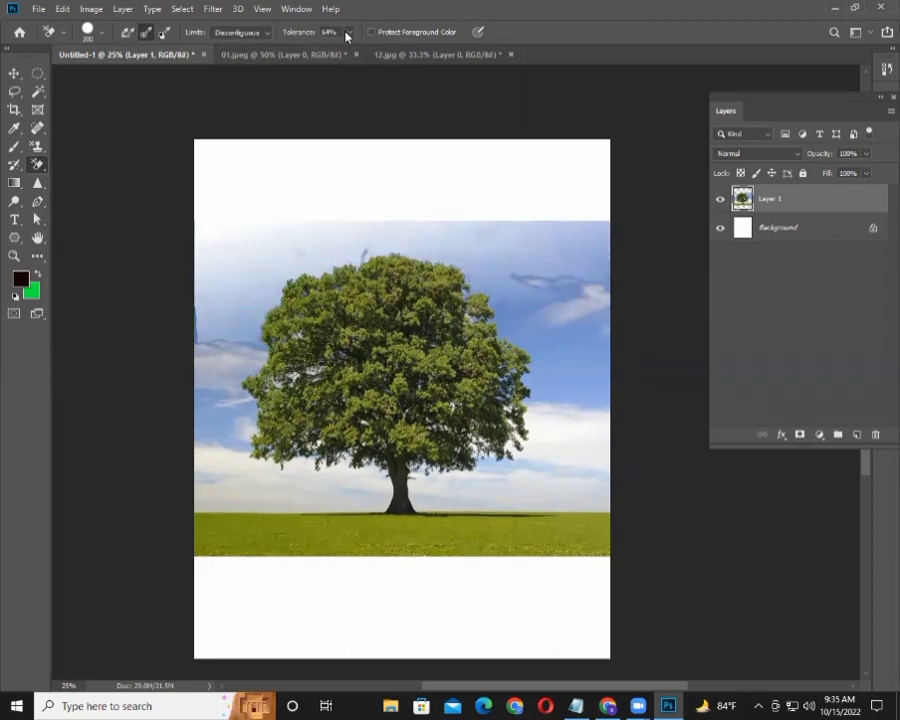
{"action": "left_click", "coordinate": [348, 34]}
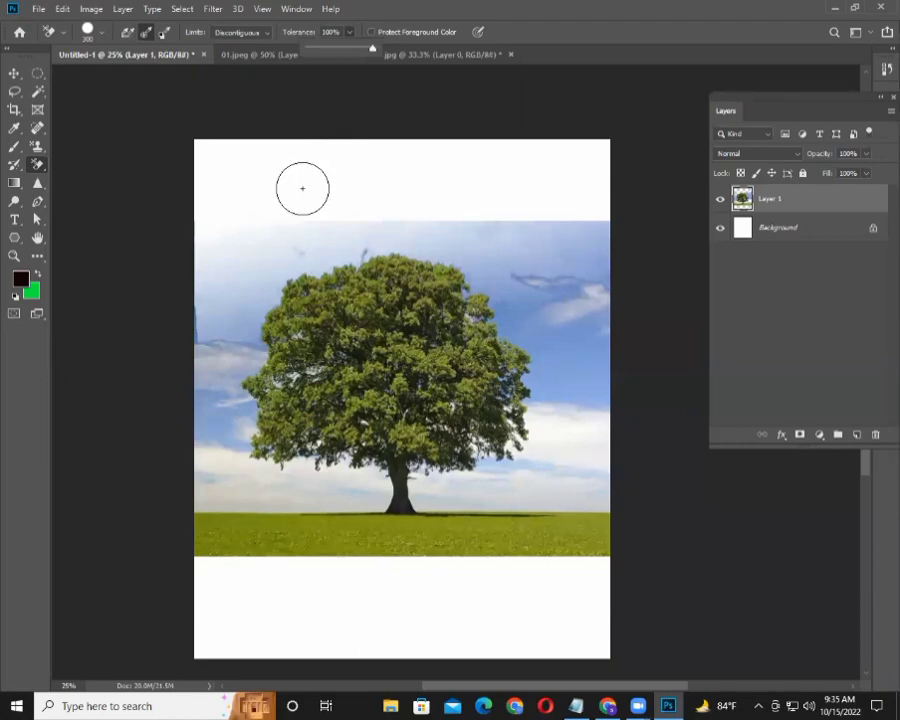
{"action": "right_click", "coordinate": [44, 169]}
{"action": "left_click", "coordinate": [106, 177]}
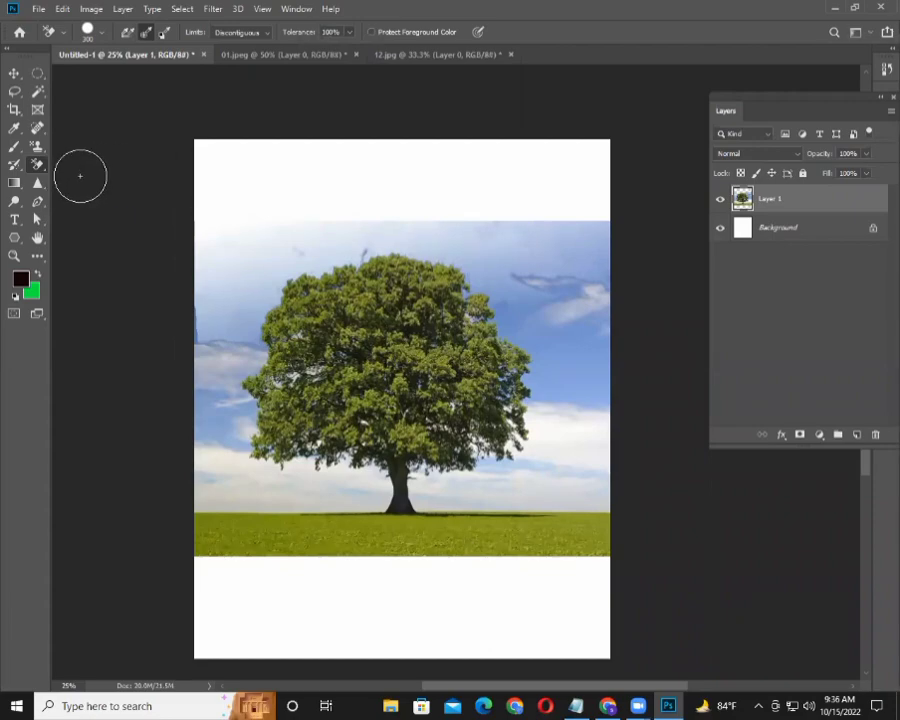
{"action": "left_click", "coordinate": [600, 231]}
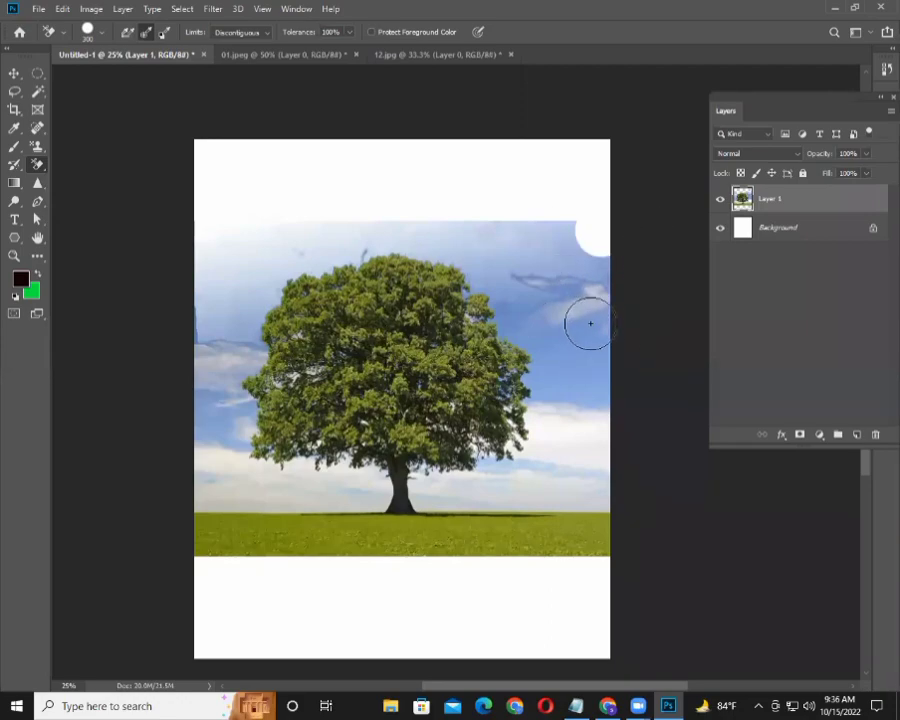
{"action": "key", "text": "ctrl+z"}
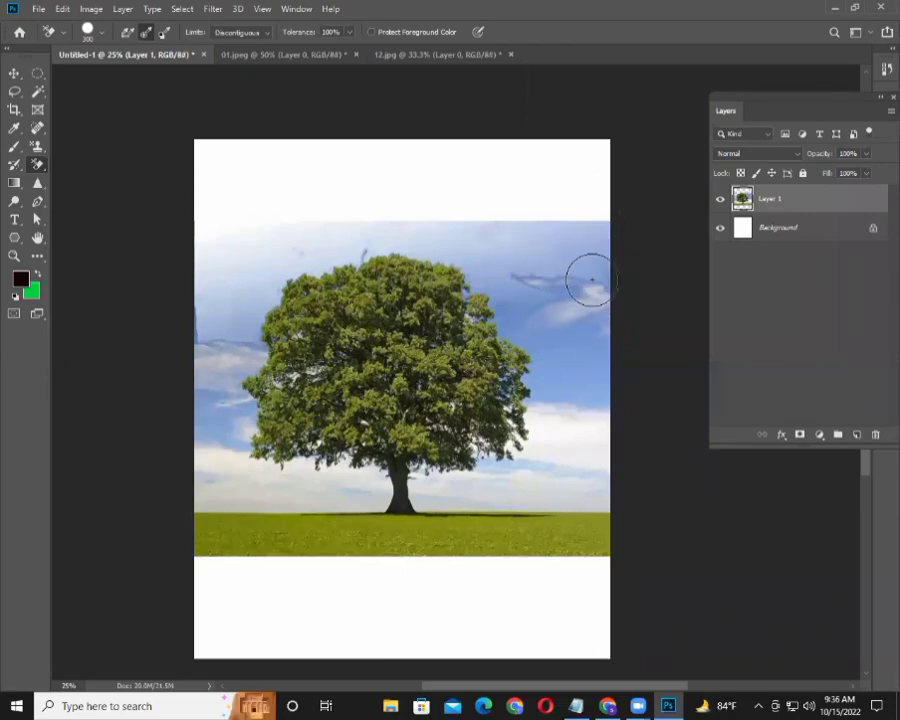
{"action": "mouse_move", "coordinate": [588, 237]}
{"action": "left_mouse_down"}
{"action": "mouse_move", "coordinate": [593, 458]}
{"action": "mouse_move", "coordinate": [552, 241]}
{"action": "mouse_move", "coordinate": [550, 261]}
{"action": "mouse_move", "coordinate": [514, 239]}
{"action": "mouse_move", "coordinate": [243, 262]}
{"action": "mouse_move", "coordinate": [217, 297]}
{"action": "mouse_move", "coordinate": [518, 283]}
{"action": "mouse_move", "coordinate": [342, 271]}
{"action": "mouse_move", "coordinate": [238, 335]}
{"action": "mouse_move", "coordinate": [562, 382]}
{"action": "mouse_move", "coordinate": [250, 380]}
{"action": "mouse_move", "coordinate": [338, 366]}
{"action": "mouse_move", "coordinate": [548, 434]}
{"action": "mouse_move", "coordinate": [223, 442]}
{"action": "mouse_move", "coordinate": [464, 382]}
{"action": "mouse_move", "coordinate": [470, 458]}
{"action": "mouse_move", "coordinate": [194, 471]}
{"action": "mouse_move", "coordinate": [659, 476]}
{"action": "mouse_move", "coordinate": [198, 492]}
{"action": "left_mouse_up"}
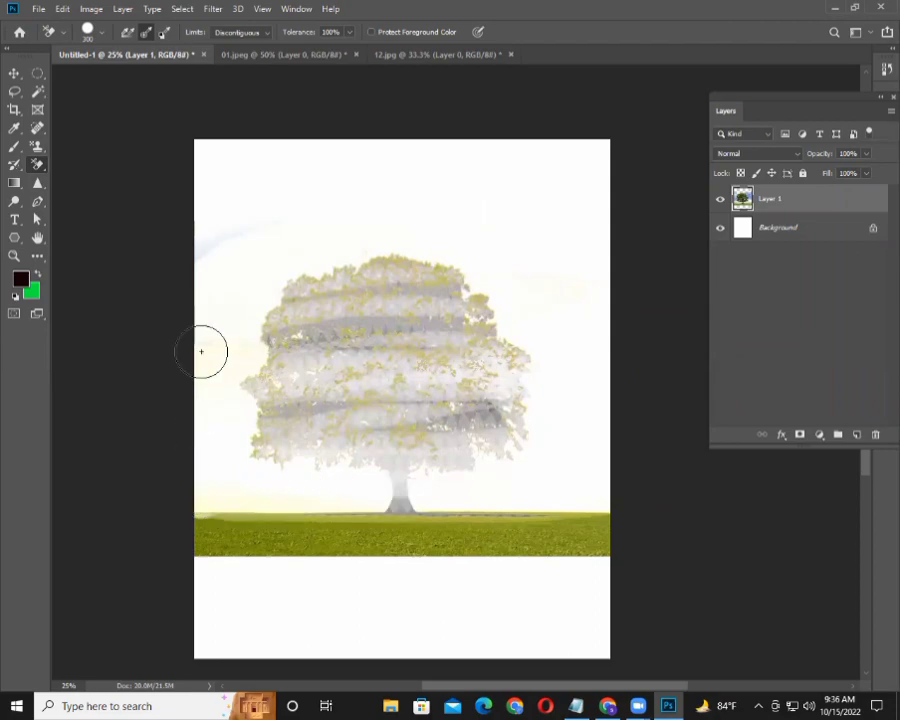
{"action": "left_click_drag", "start_coordinate": [211, 374], "coordinate": [279, 235]}
{"action": "left_click_drag", "start_coordinate": [477, 346], "coordinate": [458, 271]}
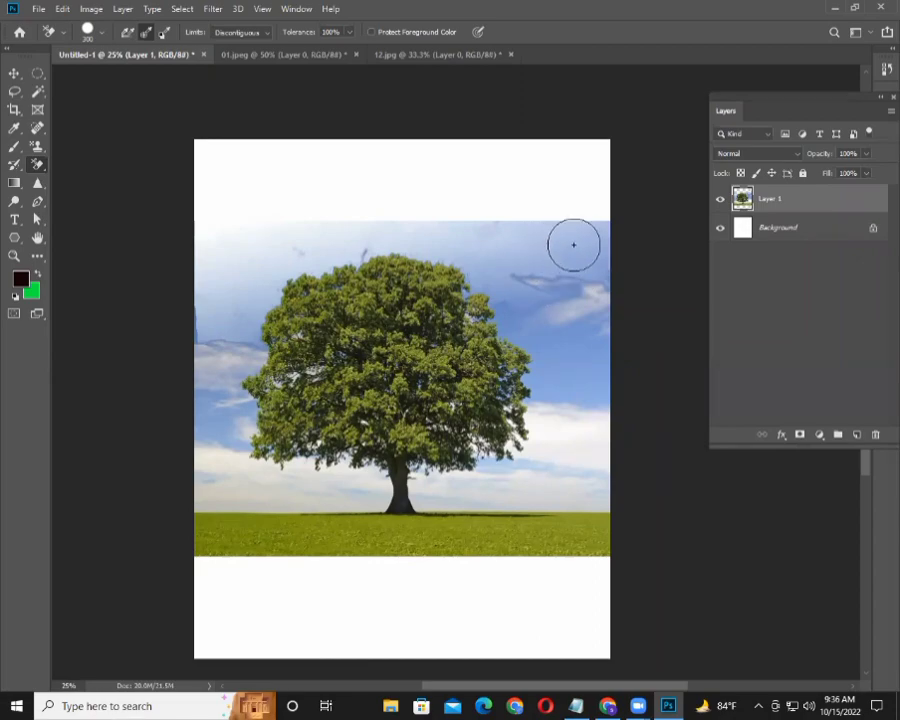
- Set the Background Eraser tolerance to 49% and test-erase the sky near the top-right corner
{"action": "left_click", "coordinate": [349, 33]}
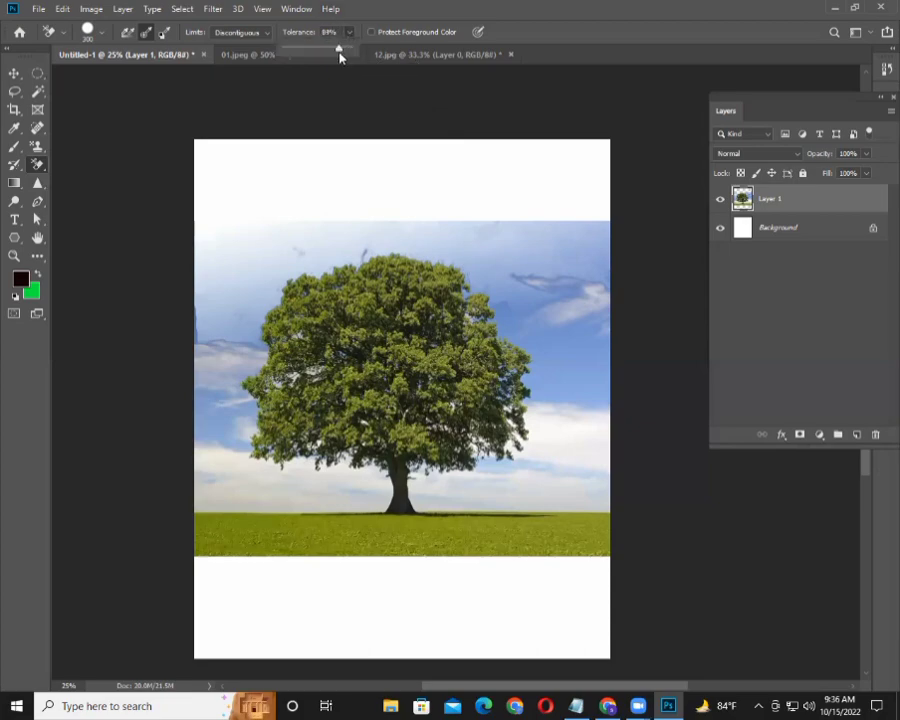
{"action": "left_click_drag", "start_coordinate": [324, 57], "coordinate": [316, 57]}
{"action": "mouse_move", "coordinate": [587, 242]}
{"action": "left_mouse_down"}
{"action": "mouse_move", "coordinate": [598, 256]}
{"action": "mouse_move", "coordinate": [593, 438]}
{"action": "mouse_move", "coordinate": [565, 271]}
{"action": "mouse_move", "coordinate": [577, 404]}
{"action": "mouse_move", "coordinate": [479, 195]}
{"action": "mouse_move", "coordinate": [518, 362]}
{"action": "mouse_move", "coordinate": [436, 223]}
{"action": "mouse_move", "coordinate": [422, 245]}
{"action": "mouse_move", "coordinate": [221, 251]}
{"action": "mouse_move", "coordinate": [287, 243]}
{"action": "mouse_move", "coordinate": [211, 297]}
{"action": "mouse_move", "coordinate": [218, 417]}
{"action": "mouse_move", "coordinate": [247, 364]}
{"action": "mouse_move", "coordinate": [297, 510]}
{"action": "mouse_move", "coordinate": [305, 492]}
{"action": "mouse_move", "coordinate": [412, 487]}
{"action": "mouse_move", "coordinate": [566, 452]}
{"action": "left_mouse_up"}
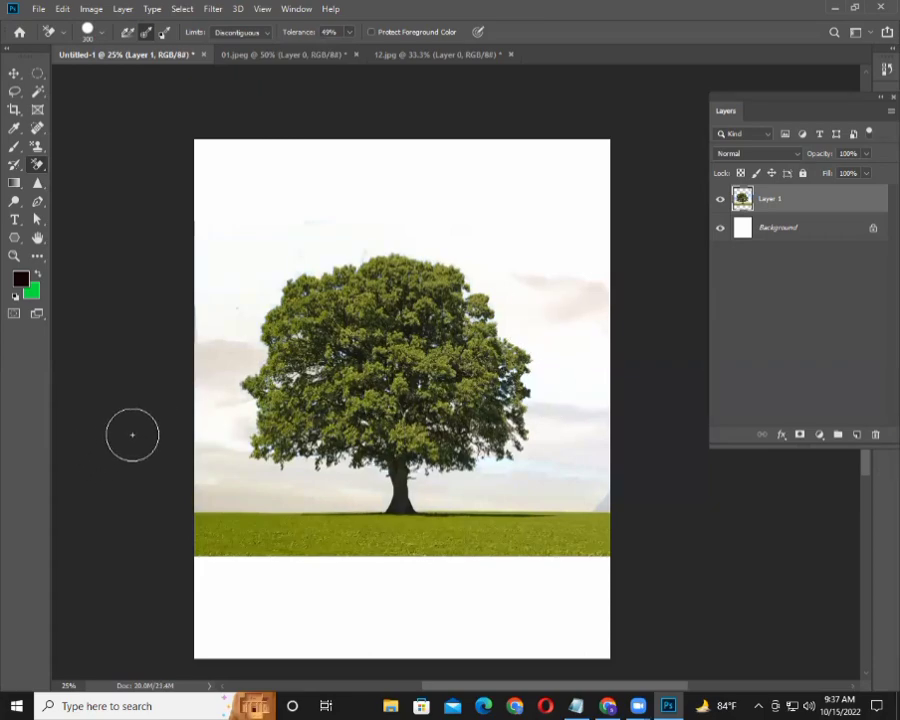
- Test-erase the clouds right of the tree and the left grass strip, then undo the strokes
{"action": "scroll", "coordinate": [582, 317], "scroll_direction": "up", "scroll_amount": 1}
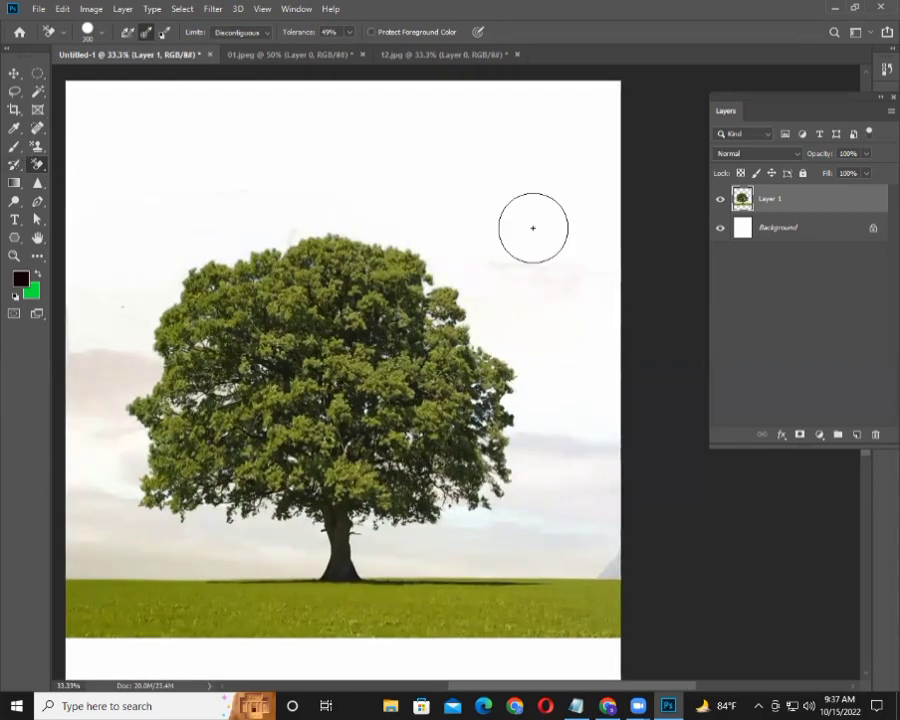
{"action": "mouse_move", "coordinate": [450, 318]}
{"action": "left_mouse_down"}
{"action": "mouse_move", "coordinate": [522, 527]}
{"action": "mouse_move", "coordinate": [582, 582]}
{"action": "mouse_move", "coordinate": [458, 582]}
{"action": "mouse_move", "coordinate": [368, 560]}
{"action": "mouse_move", "coordinate": [43, 535]}
{"action": "mouse_move", "coordinate": [100, 330]}
{"action": "mouse_move", "coordinate": [94, 348]}
{"action": "left_mouse_up"}
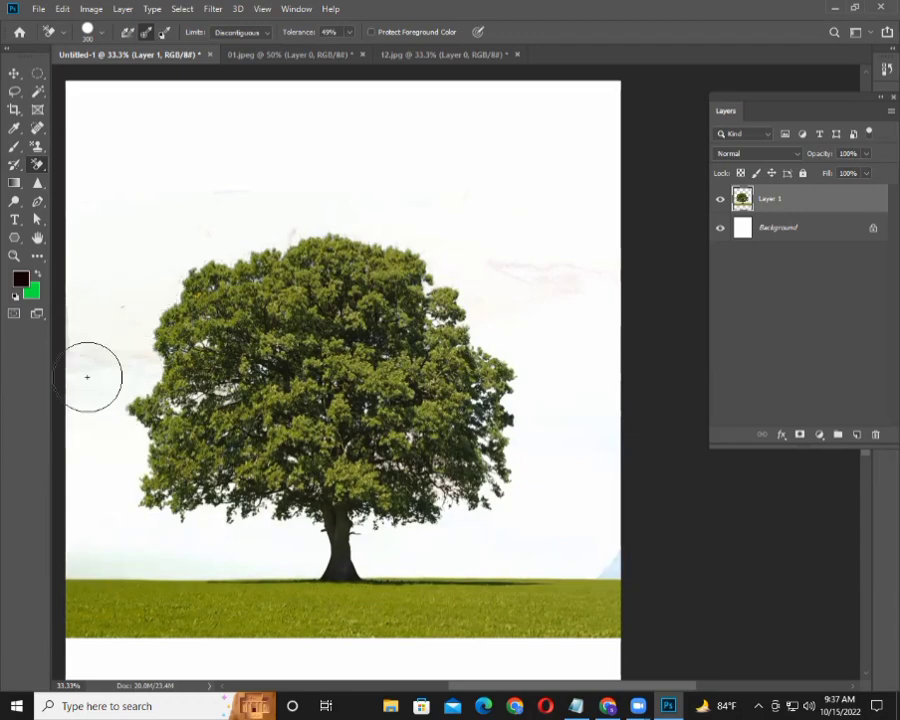
{"action": "scroll", "coordinate": [554, 296], "scroll_direction": "down", "scroll_amount": 3}
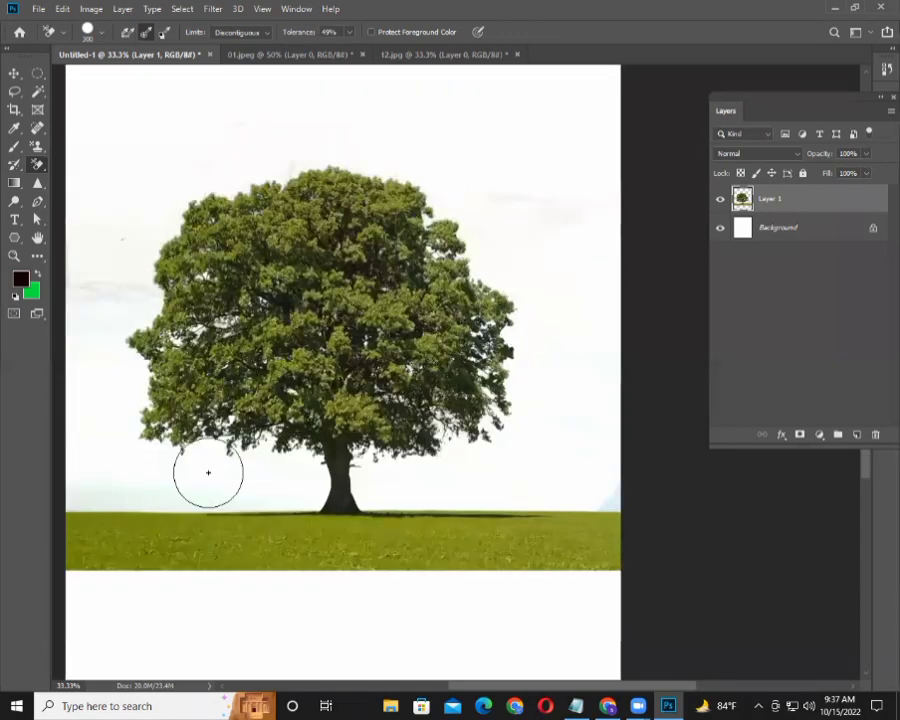
{"action": "scroll", "coordinate": [520, 485], "scroll_direction": "down", "scroll_amount": 3}
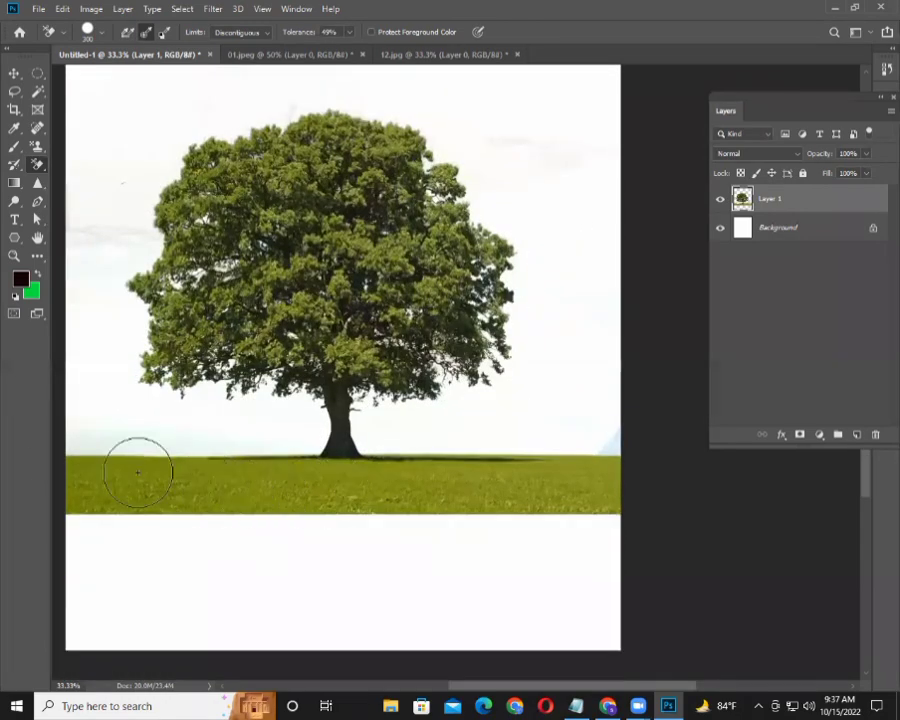
{"action": "mouse_move", "coordinate": [88, 474]}
{"action": "left_mouse_down"}
{"action": "mouse_move", "coordinate": [236, 545]}
{"action": "mouse_move", "coordinate": [398, 188]}
{"action": "mouse_move", "coordinate": [422, 464]}
{"action": "mouse_move", "coordinate": [570, 484]}
{"action": "mouse_move", "coordinate": [222, 195]}
{"action": "mouse_move", "coordinate": [153, 157]}
{"action": "mouse_move", "coordinate": [400, 287]}
{"action": "left_mouse_up"}
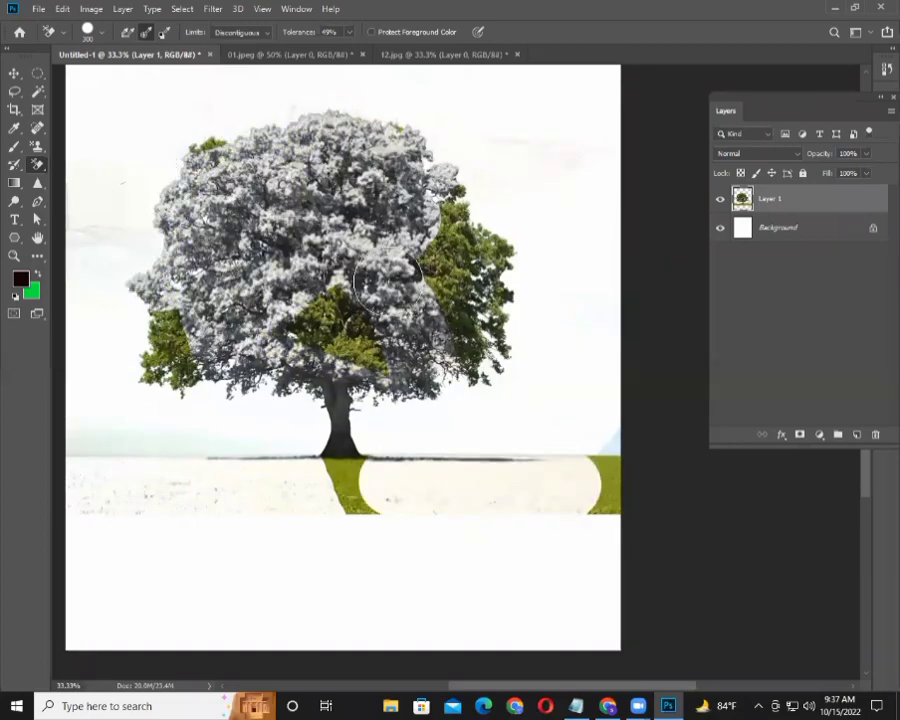
{"action": "key", "text": "ctrl+z"}
{"action": "key", "text": "ctrl+z"}
{"action": "key", "text": "ctrl+z"}
{"action": "key", "text": "ctrl+z"}
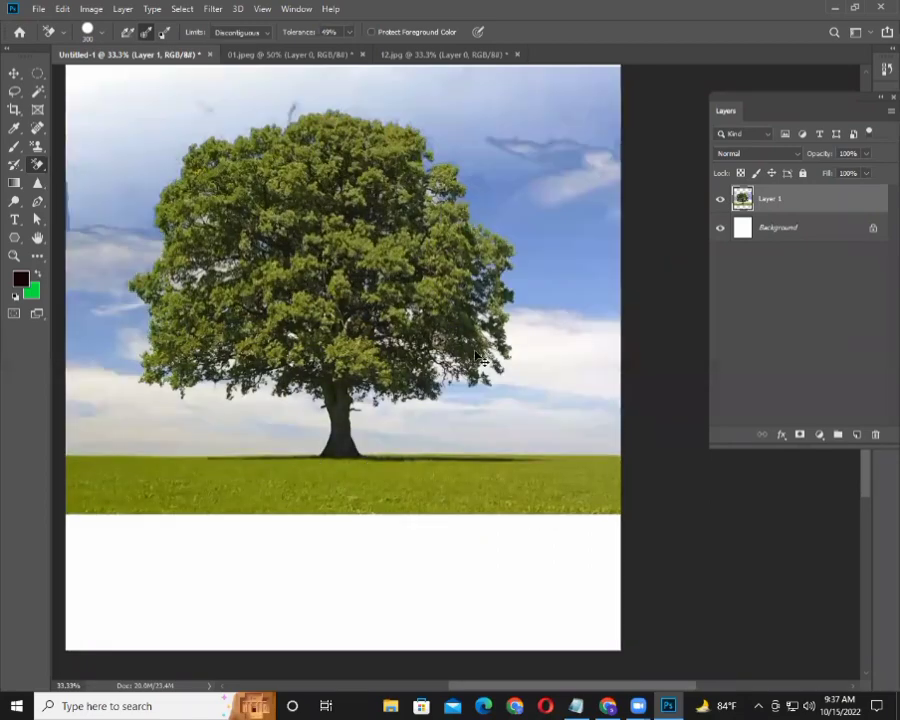
{"action": "key", "text": "ctrl+z"}
{"action": "key", "text": "ctrl+z"}
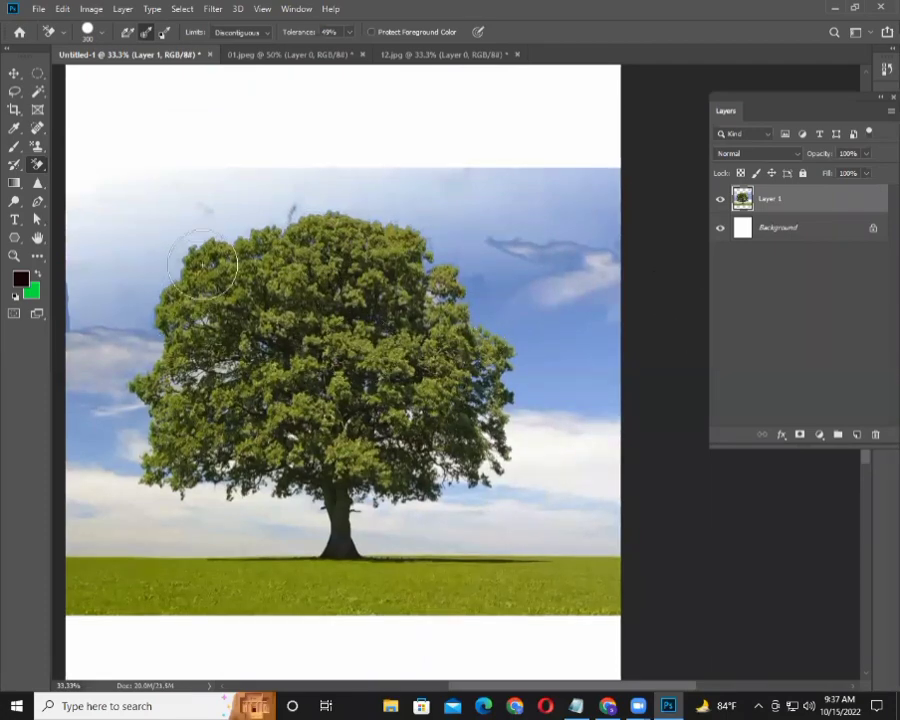
{"action": "left_click_drag", "start_coordinate": [185, 260], "coordinate": [150, 470]}
{"action": "left_click_drag", "start_coordinate": [210, 250], "coordinate": [215, 470]}
{"action": "left_click_drag", "start_coordinate": [340, 230], "coordinate": [240, 460]}
{"action": "mouse_move", "coordinate": [228, 275]}
{"action": "left_mouse_down"}
{"action": "mouse_move", "coordinate": [270, 195]}
{"action": "mouse_move", "coordinate": [330, 300]}
{"action": "mouse_move", "coordinate": [470, 420]}
{"action": "mouse_move", "coordinate": [490, 460]}
{"action": "left_mouse_up"}
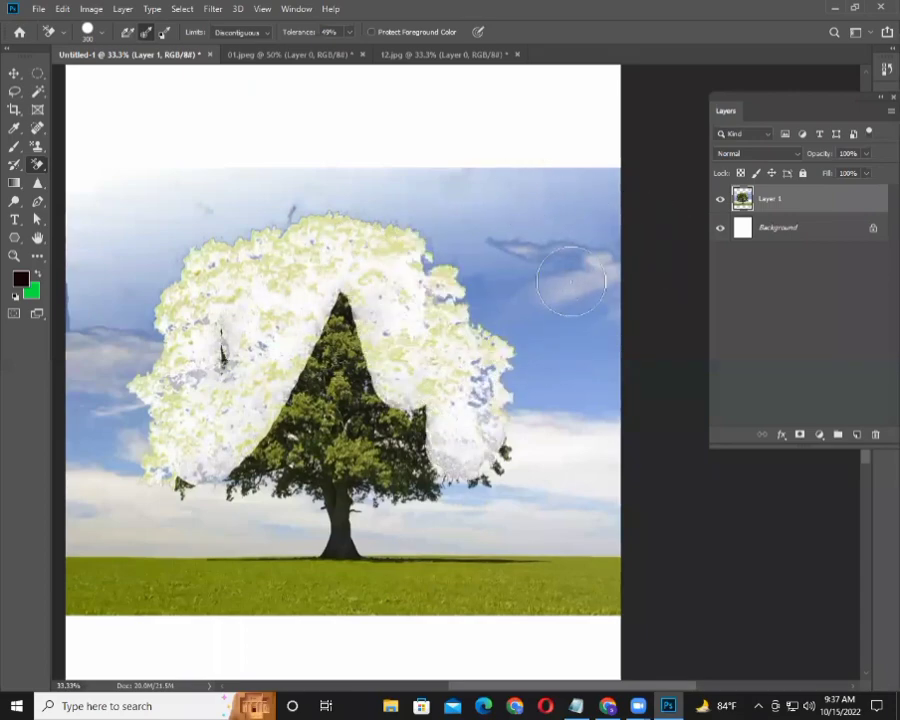
{"action": "mouse_move", "coordinate": [470, 400]}
{"action": "left_mouse_down"}
{"action": "mouse_move", "coordinate": [410, 440]}
{"action": "mouse_move", "coordinate": [380, 430]}
{"action": "mouse_move", "coordinate": [260, 330]}
{"action": "mouse_move", "coordinate": [165, 489]}
{"action": "left_mouse_up"}
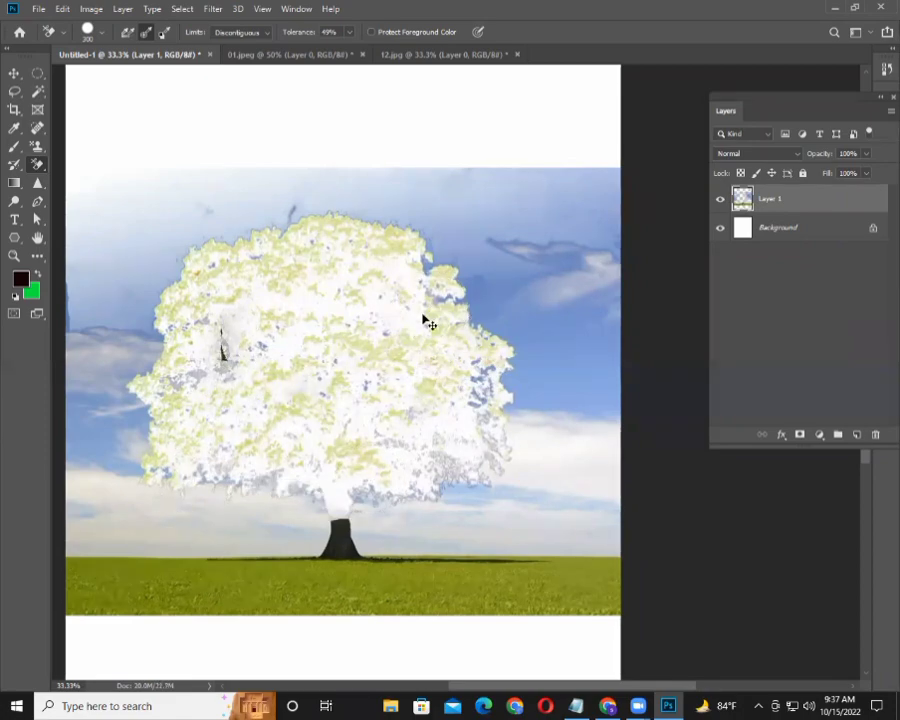
{"action": "key", "text": "ctrl+z"}
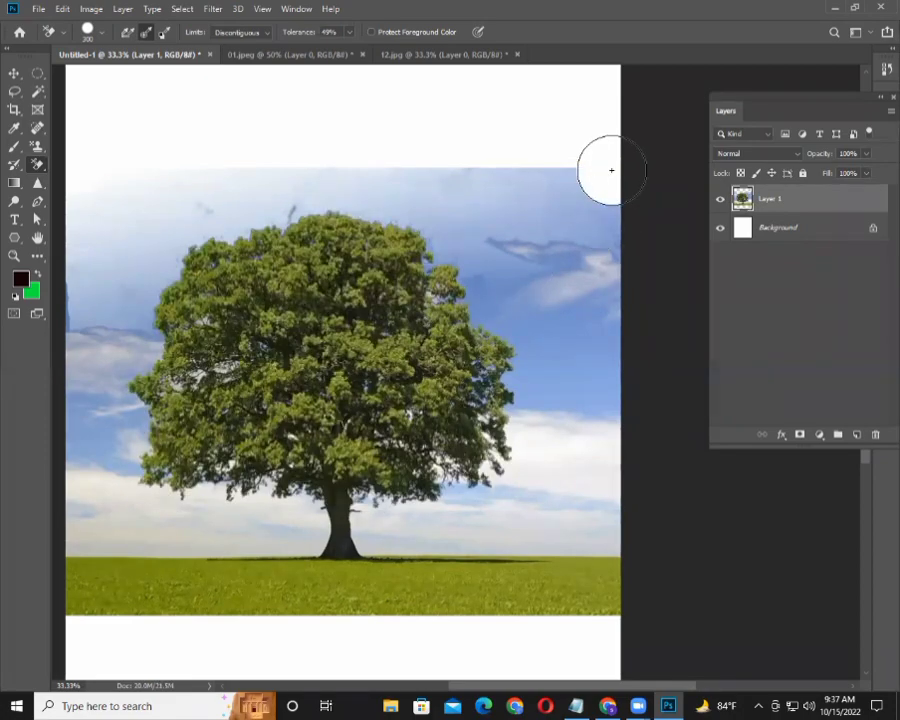
{"action": "mouse_move", "coordinate": [611, 170]}
{"action": "left_mouse_down"}
{"action": "mouse_move", "coordinate": [602, 356]}
{"action": "mouse_move", "coordinate": [562, 351]}
{"action": "mouse_move", "coordinate": [528, 422]}
{"action": "mouse_move", "coordinate": [472, 167]}
{"action": "mouse_move", "coordinate": [502, 402]}
{"action": "mouse_move", "coordinate": [430, 180]}
{"action": "mouse_move", "coordinate": [94, 199]}
{"action": "mouse_move", "coordinate": [72, 320]}
{"action": "mouse_move", "coordinate": [130, 178]}
{"action": "mouse_move", "coordinate": [173, 123]}
{"action": "left_mouse_up"}
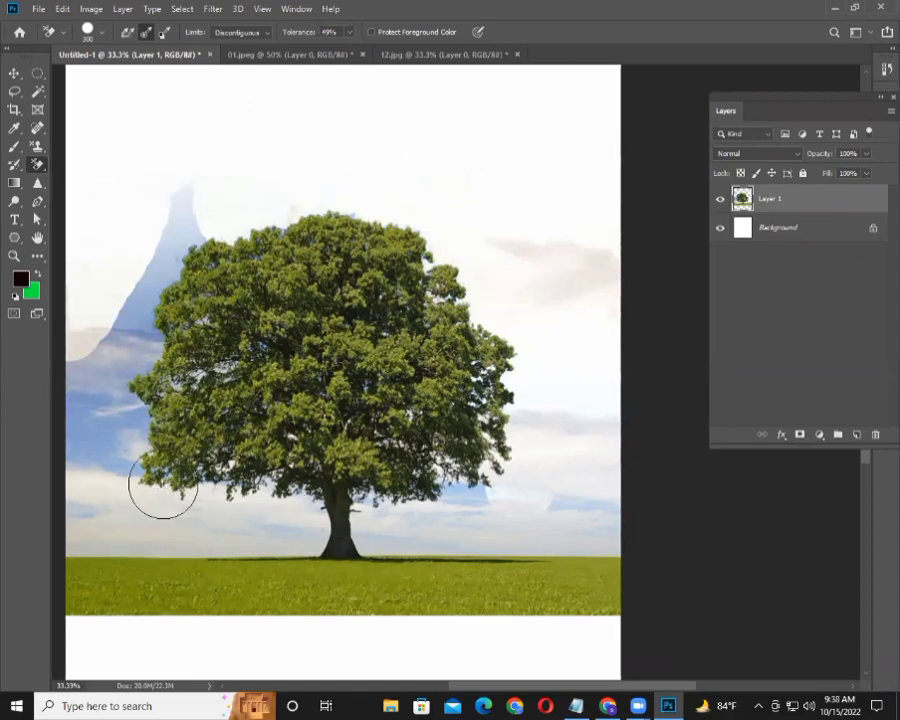
{"action": "mouse_move", "coordinate": [155, 470]}
{"action": "left_mouse_down"}
{"action": "mouse_move", "coordinate": [212, 513]}
{"action": "mouse_move", "coordinate": [405, 288]}
{"action": "mouse_move", "coordinate": [105, 470]}
{"action": "left_mouse_up"}
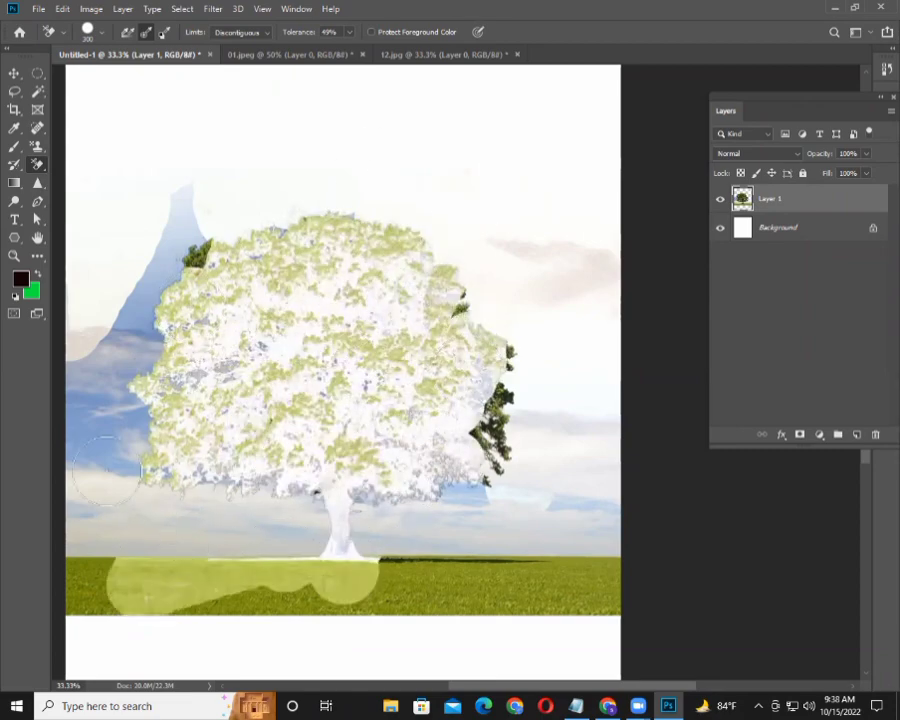
{"action": "key", "text": "ctrl+z"}
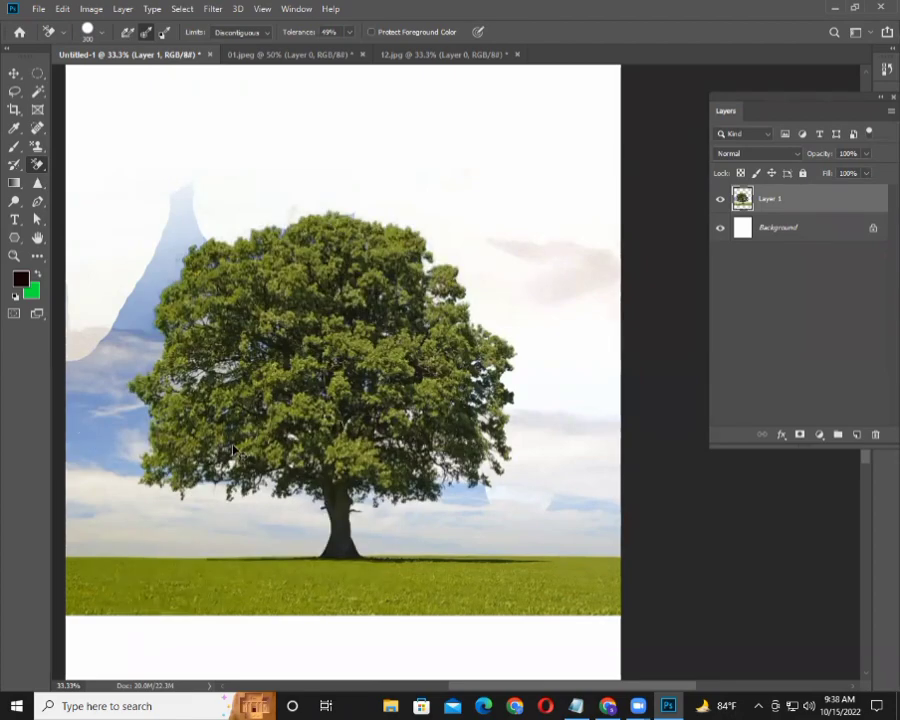
{"action": "key", "text": "ctrl+z"}
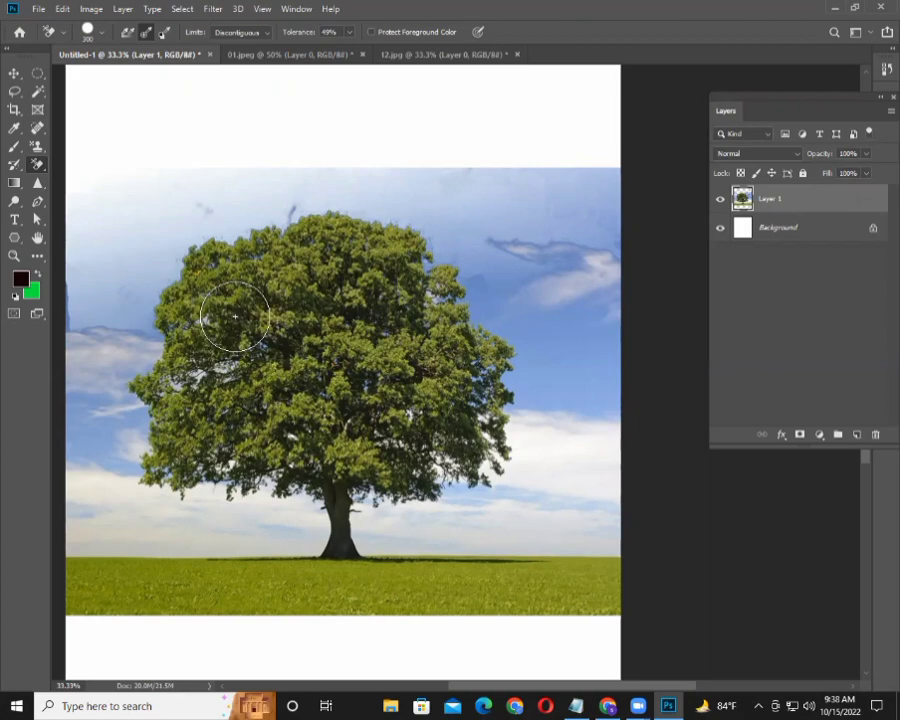
- Reselect the Background Eraser from the eraser flyout, then switch to the Move Tool (V)
{"action": "right_click", "coordinate": [37, 164]}
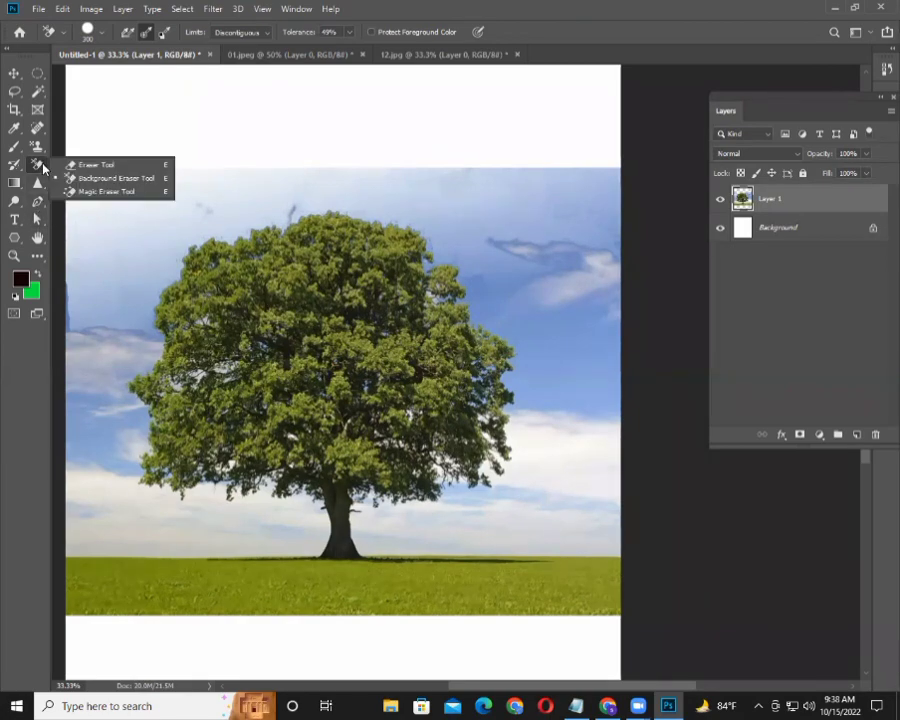
{"action": "left_click", "coordinate": [88, 176]}
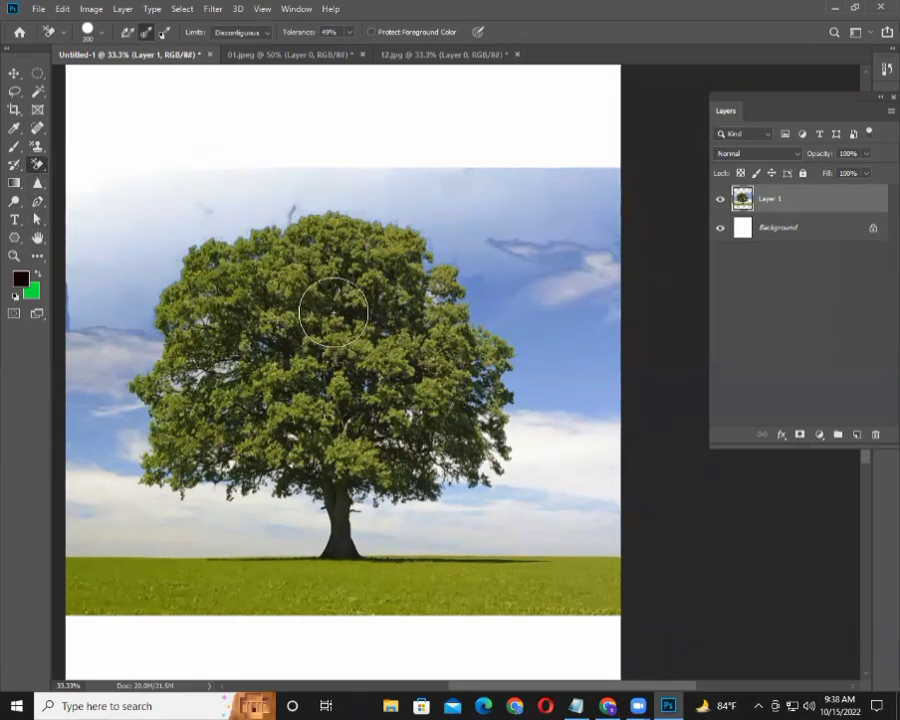
{"action": "left_click", "coordinate": [21, 72]}
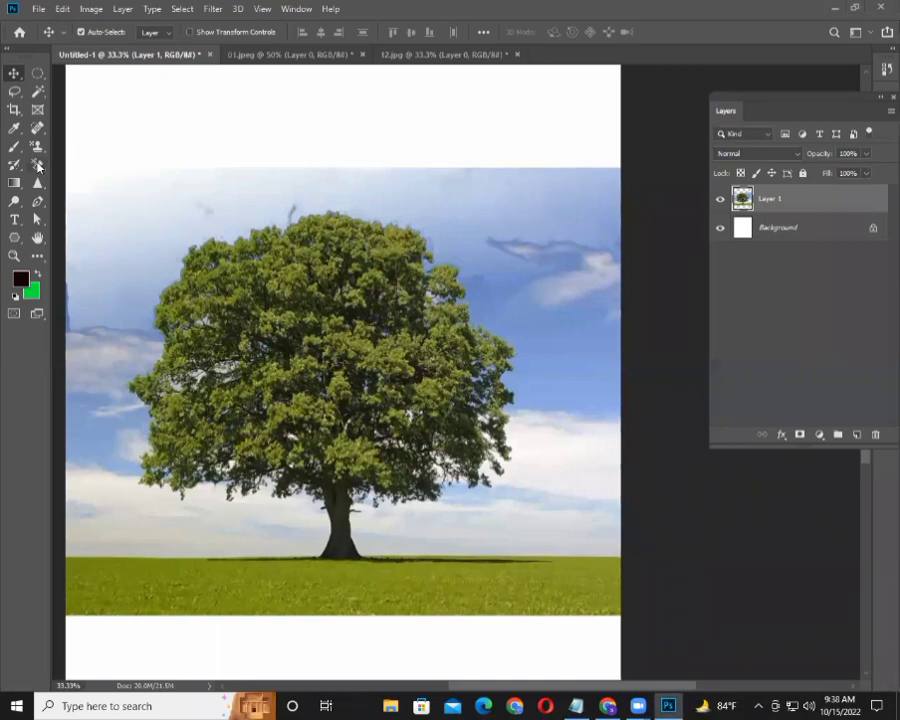
- Try the plain Eraser across the sky and treetop, then undo the stroke
{"action": "left_click", "coordinate": [38, 166]}
{"action": "left_click", "coordinate": [78, 166]}
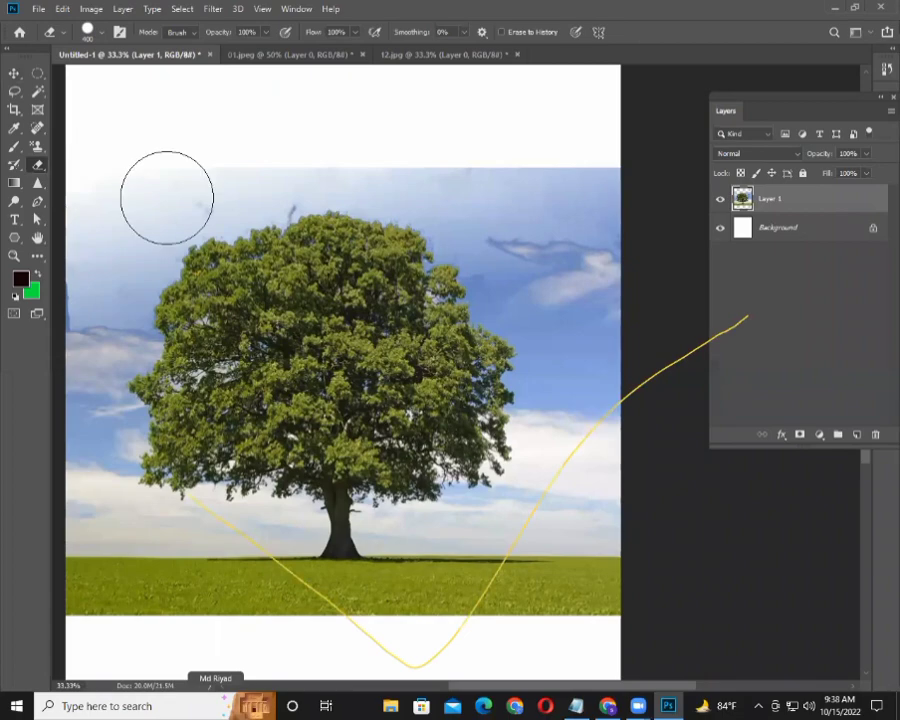
{"action": "mouse_move", "coordinate": [124, 228]}
{"action": "left_mouse_down"}
{"action": "mouse_move", "coordinate": [472, 206]}
{"action": "mouse_move", "coordinate": [595, 213]}
{"action": "left_mouse_up"}
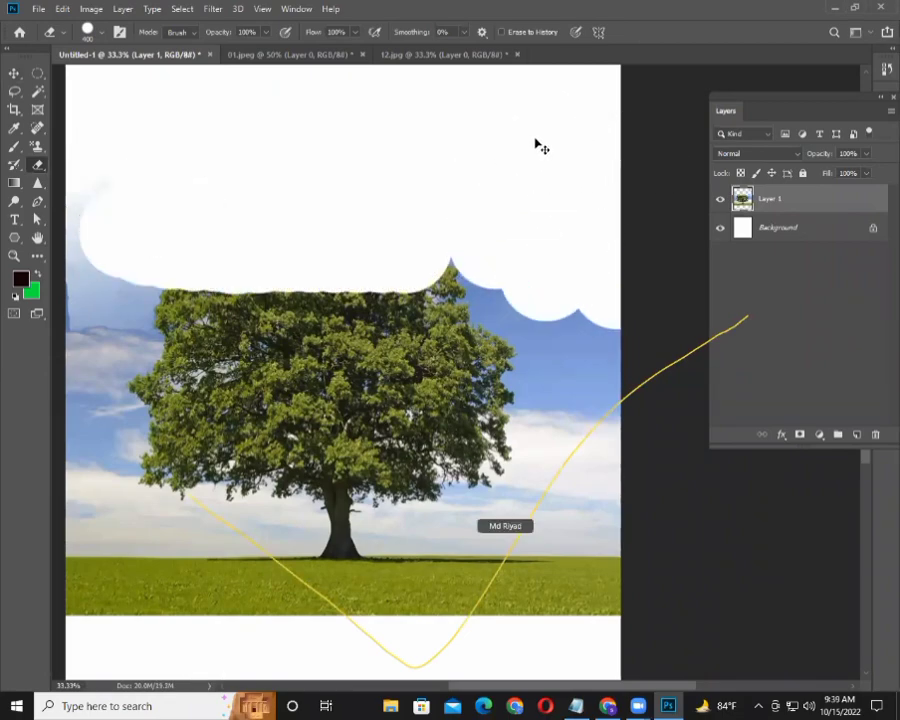
{"action": "key", "text": "ctrl+z"}
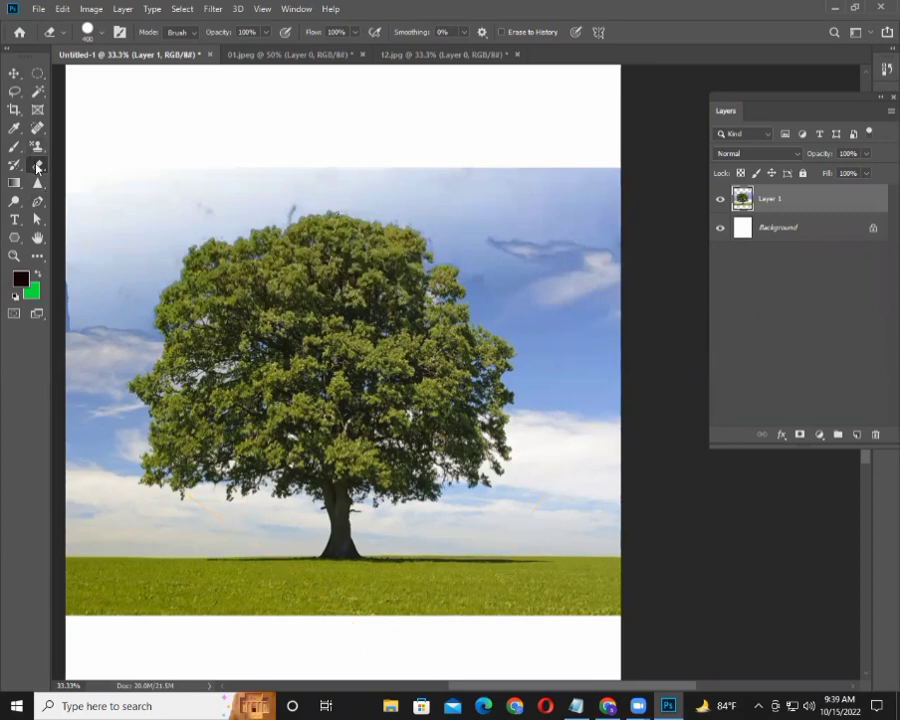
- Try a Quick Selection of the sky left of the tree, then deselect it
{"action": "right_click", "coordinate": [37, 93]}
{"action": "left_click", "coordinate": [95, 90]}
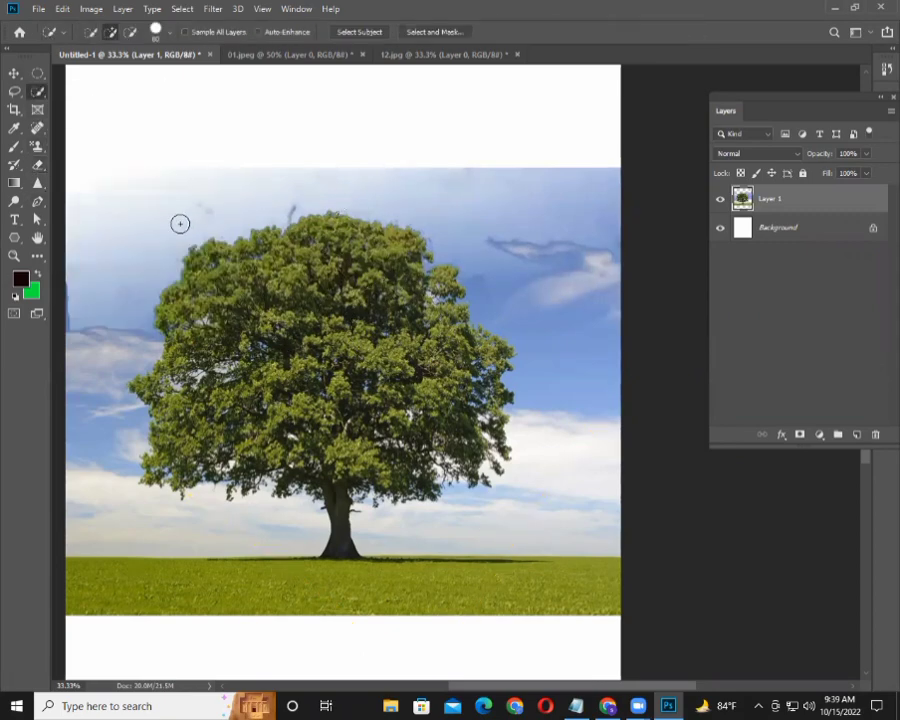
{"action": "mouse_move", "coordinate": [156, 177]}
{"action": "left_mouse_down"}
{"action": "mouse_move", "coordinate": [141, 285]}
{"action": "mouse_move", "coordinate": [298, 360]}
{"action": "left_mouse_up"}
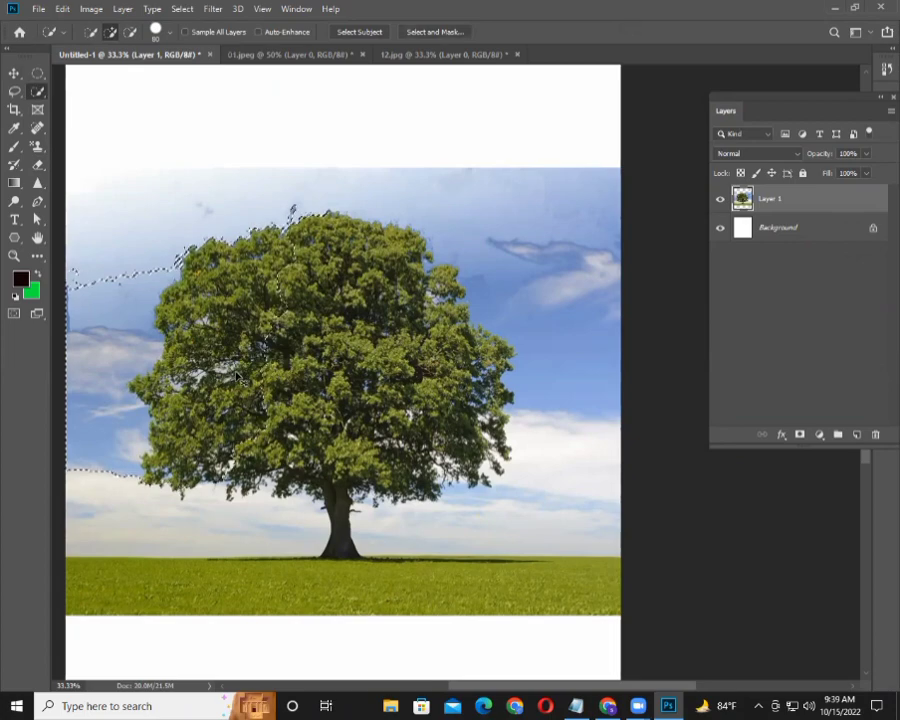
{"action": "key", "text": "ctrl+d"}
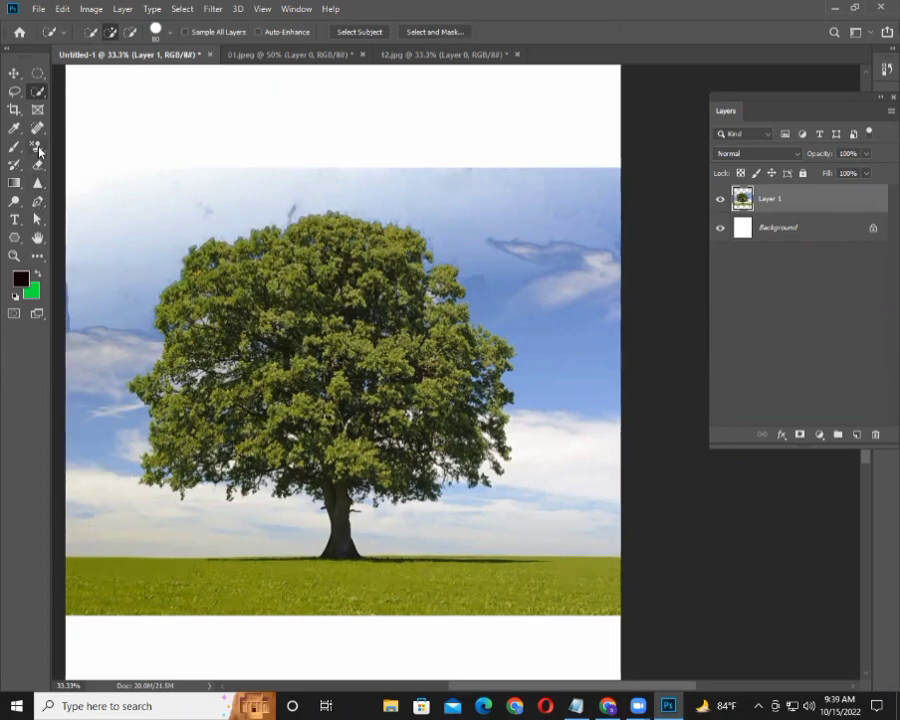
- Erase sky left of the tree with the Background Eraser set to Contiguous, undoing strokes that hit the tree
{"action": "left_click", "coordinate": [37, 164]}
{"action": "left_click", "coordinate": [80, 176]}
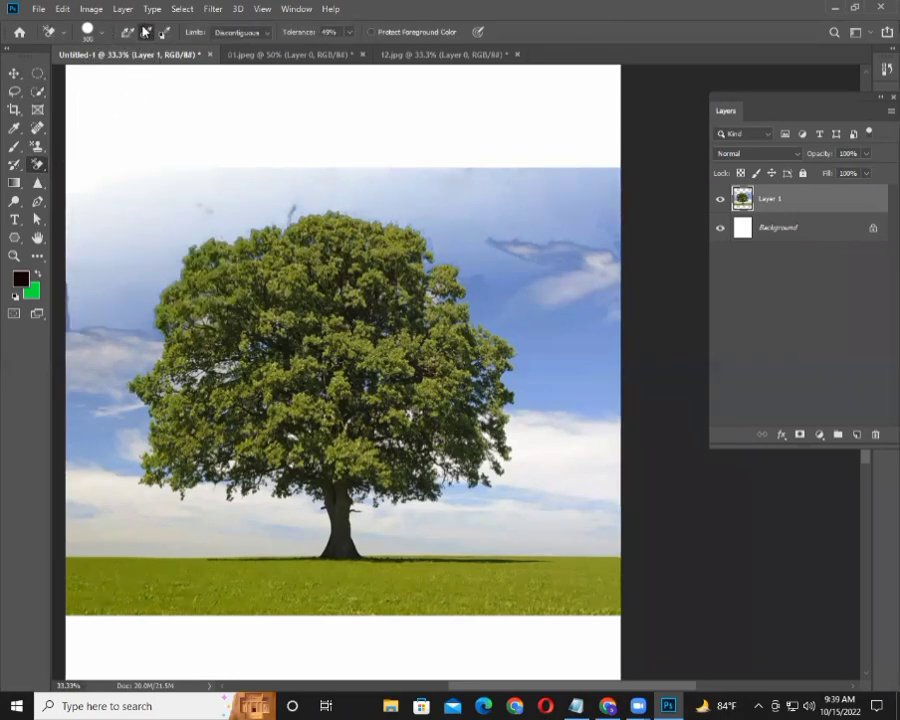
{"action": "left_click", "coordinate": [262, 35]}
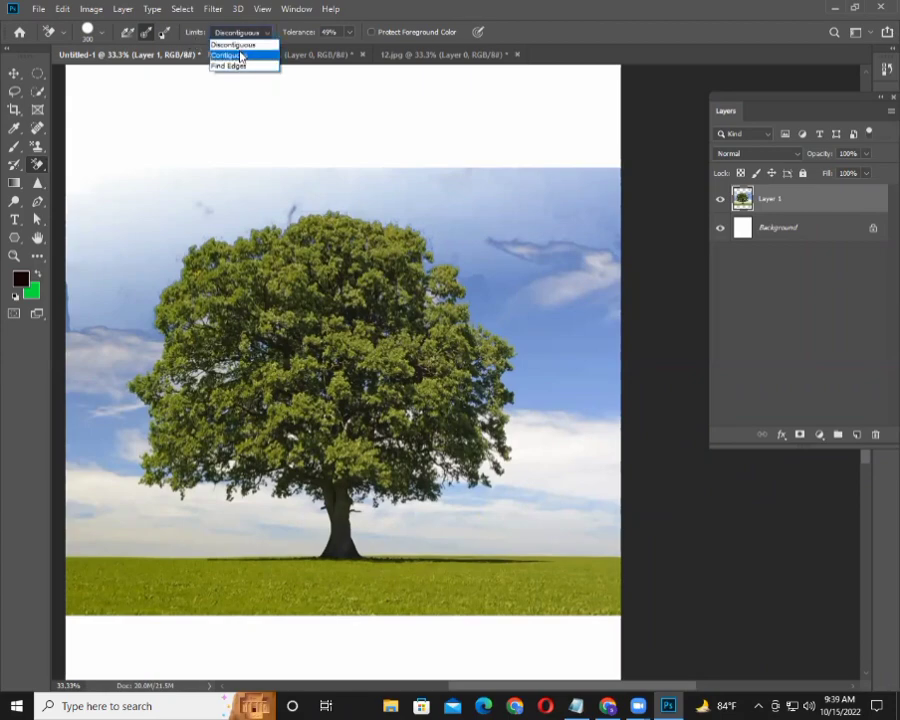
{"action": "left_click", "coordinate": [240, 56]}
{"action": "mouse_move", "coordinate": [221, 241]}
{"action": "left_mouse_down"}
{"action": "mouse_move", "coordinate": [162, 390]}
{"action": "mouse_move", "coordinate": [276, 312]}
{"action": "mouse_move", "coordinate": [330, 235]}
{"action": "left_mouse_up"}
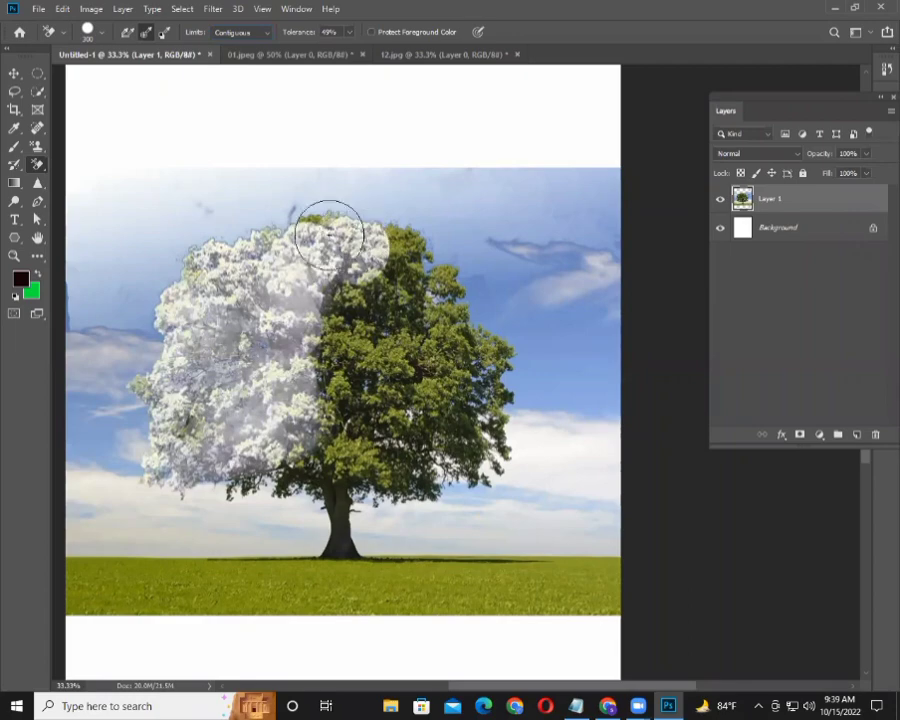
{"action": "mouse_move", "coordinate": [315, 220]}
{"action": "left_mouse_down"}
{"action": "mouse_move", "coordinate": [378, 232]}
{"action": "mouse_move", "coordinate": [380, 387]}
{"action": "left_mouse_up"}
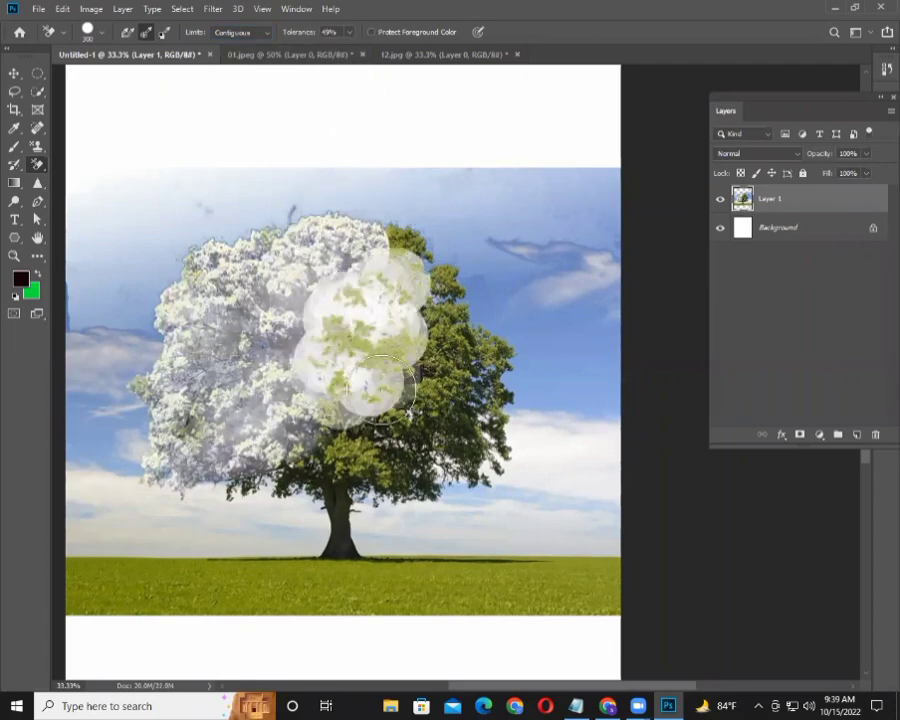
{"action": "key", "text": "ctrl+z"}
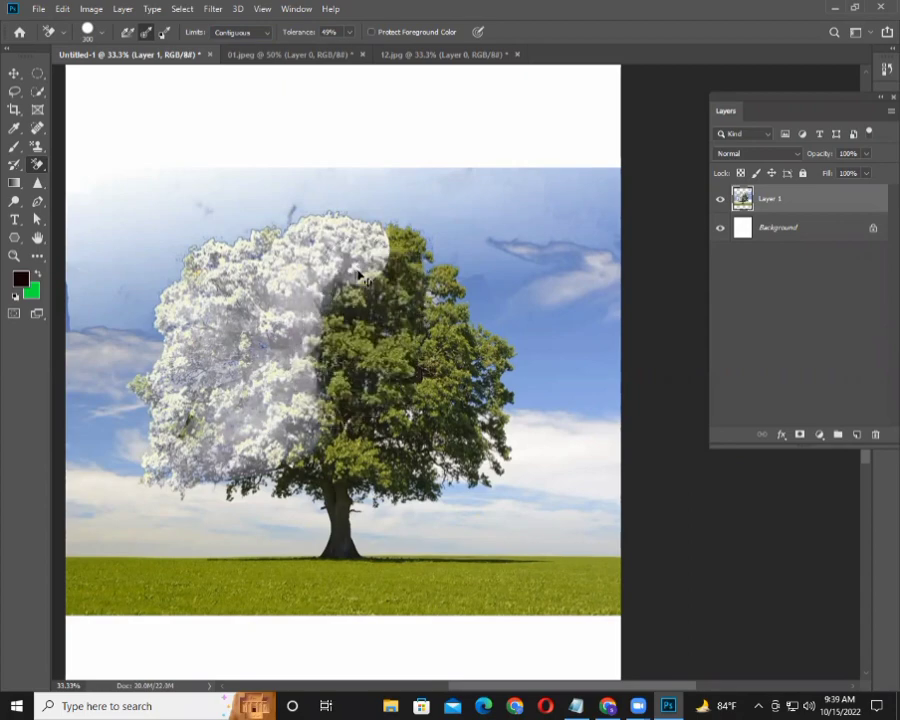
{"action": "key", "text": "ctrl+z"}
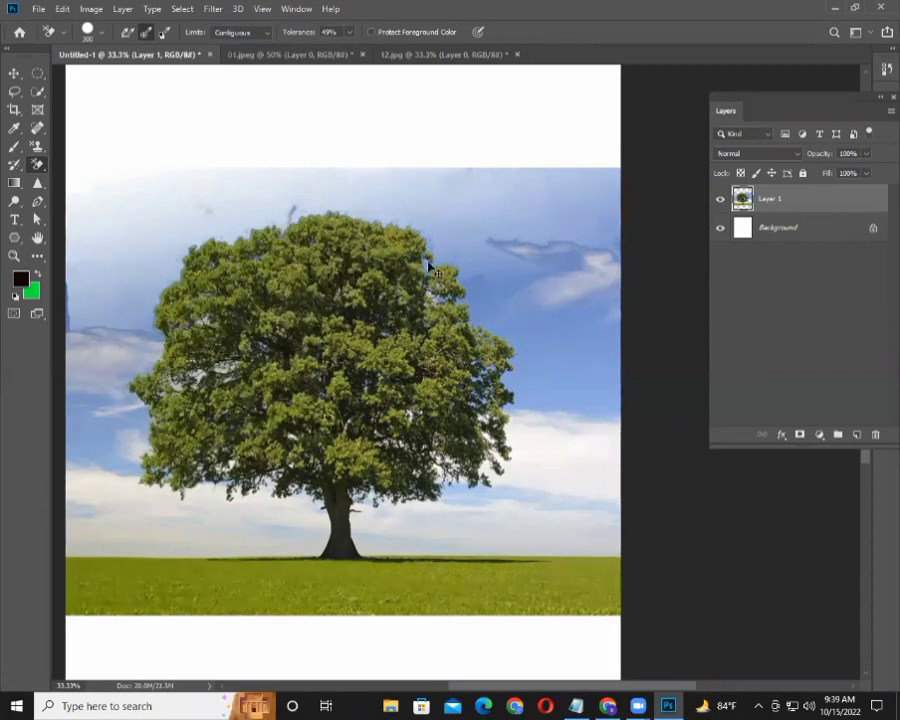
- Zoom out and erase the remaining sky on the right and along the crown edges
{"action": "key", "text": "ctrl+minus"}
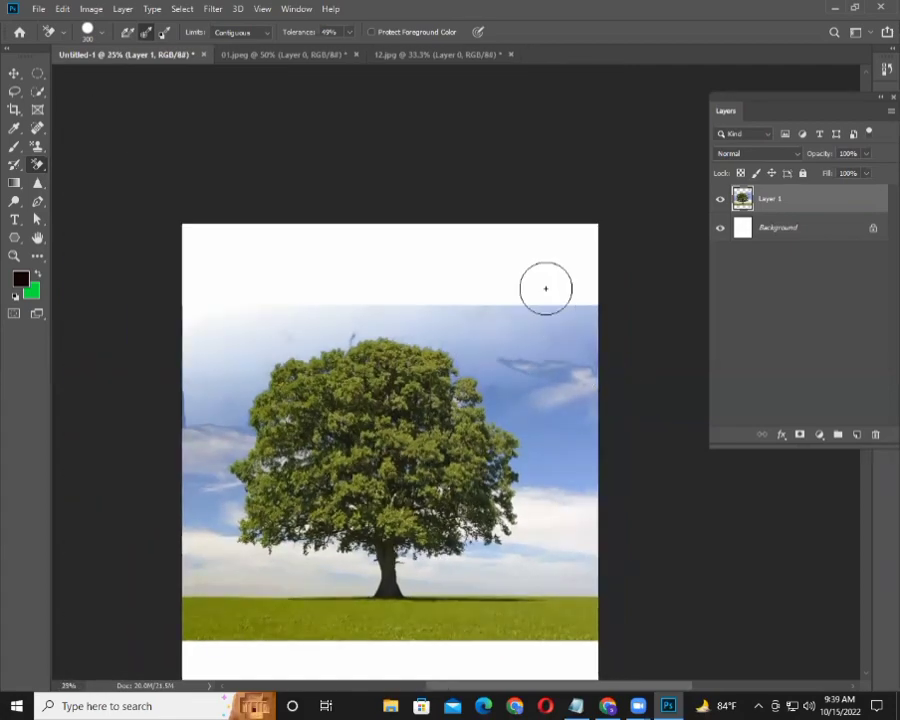
{"action": "mouse_move", "coordinate": [579, 305]}
{"action": "left_mouse_down"}
{"action": "mouse_move", "coordinate": [577, 547]}
{"action": "mouse_move", "coordinate": [549, 333]}
{"action": "mouse_move", "coordinate": [565, 486]}
{"action": "mouse_move", "coordinate": [550, 384]}
{"action": "mouse_move", "coordinate": [526, 408]}
{"action": "mouse_move", "coordinate": [511, 399]}
{"action": "mouse_move", "coordinate": [506, 357]}
{"action": "mouse_move", "coordinate": [476, 304]}
{"action": "mouse_move", "coordinate": [450, 331]}
{"action": "mouse_move", "coordinate": [273, 320]}
{"action": "mouse_move", "coordinate": [398, 321]}
{"action": "mouse_move", "coordinate": [257, 342]}
{"action": "mouse_move", "coordinate": [221, 362]}
{"action": "mouse_move", "coordinate": [243, 361]}
{"action": "mouse_move", "coordinate": [183, 360]}
{"action": "mouse_move", "coordinate": [227, 442]}
{"action": "mouse_move", "coordinate": [205, 490]}
{"action": "mouse_move", "coordinate": [256, 440]}
{"action": "mouse_move", "coordinate": [232, 500]}
{"action": "left_mouse_up"}
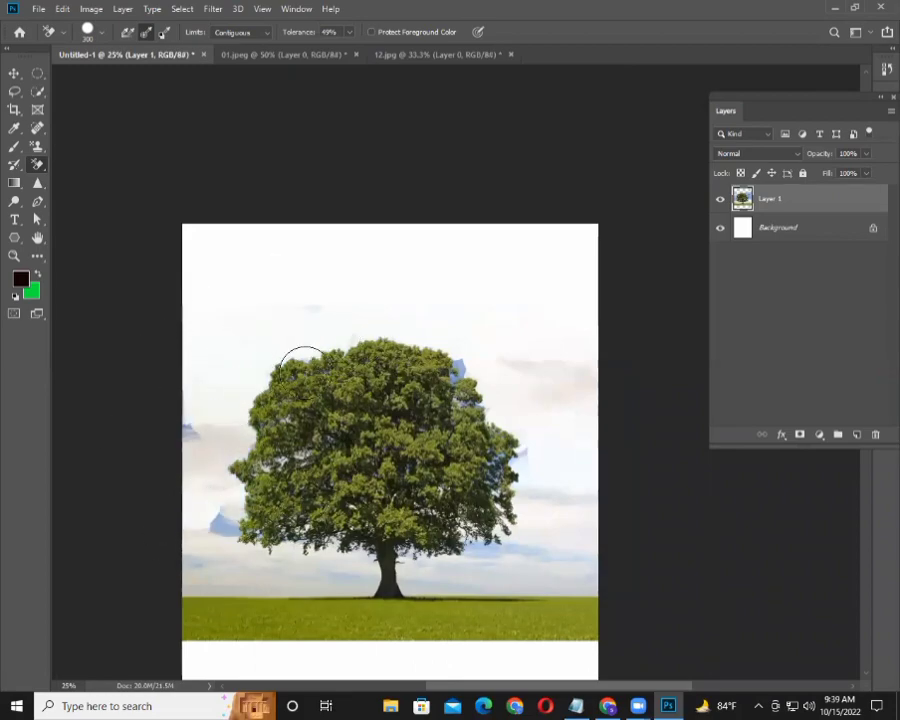
{"action": "mouse_move", "coordinate": [460, 380]}
{"action": "left_mouse_down"}
{"action": "mouse_move", "coordinate": [460, 358]}
{"action": "mouse_move", "coordinate": [492, 404]}
{"action": "mouse_move", "coordinate": [497, 490]}
{"action": "left_mouse_up"}
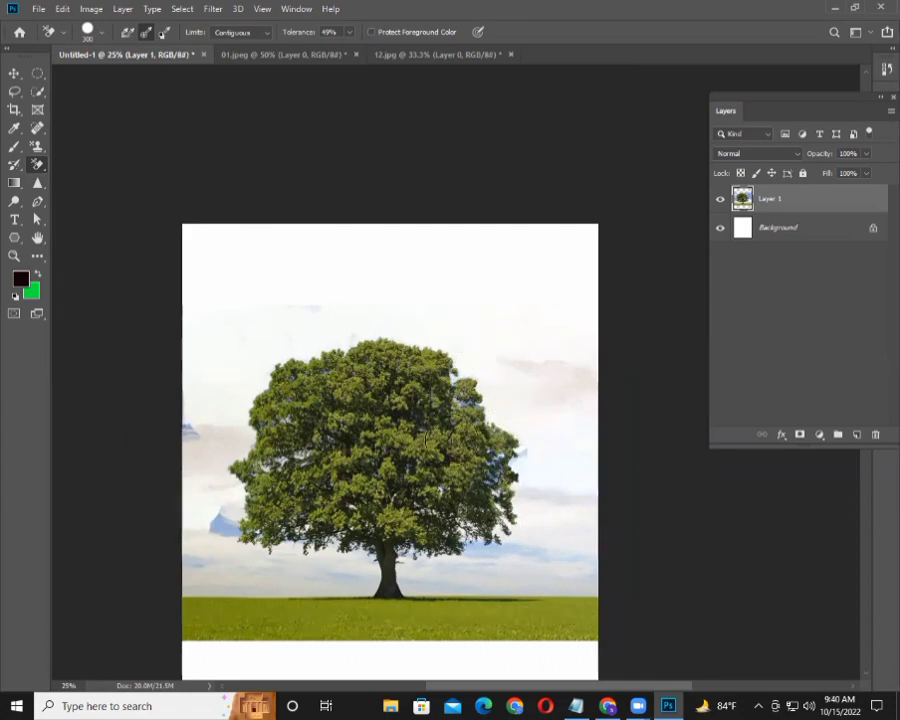
{"action": "mouse_move", "coordinate": [165, 373]}
{"action": "left_mouse_down"}
{"action": "mouse_move", "coordinate": [241, 526]}
{"action": "mouse_move", "coordinate": [177, 490]}
{"action": "left_mouse_up"}
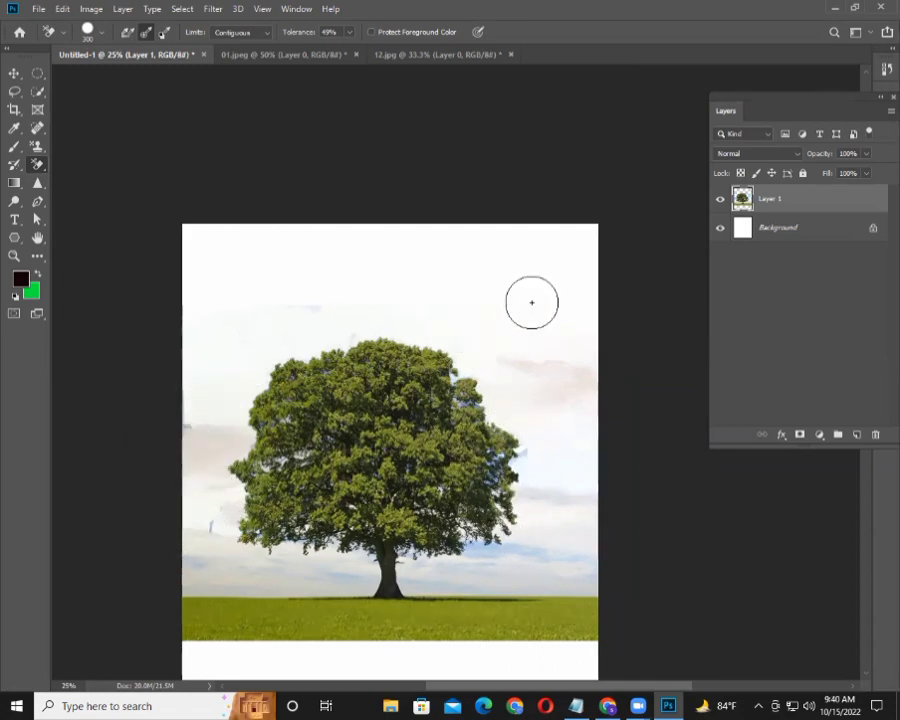
- Background-erase the grass strip below the tree and the tree trunk
{"action": "scroll", "coordinate": [554, 221], "scroll_direction": "down", "scroll_amount": 2}
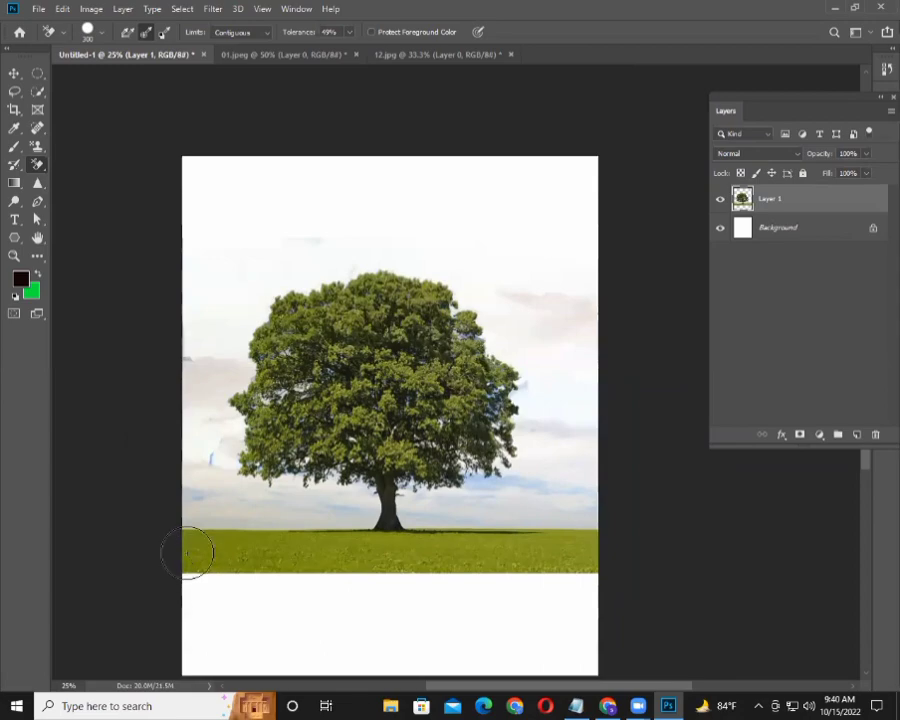
{"action": "mouse_move", "coordinate": [188, 551]}
{"action": "left_mouse_down"}
{"action": "mouse_move", "coordinate": [468, 563]}
{"action": "mouse_move", "coordinate": [641, 557]}
{"action": "left_mouse_up"}
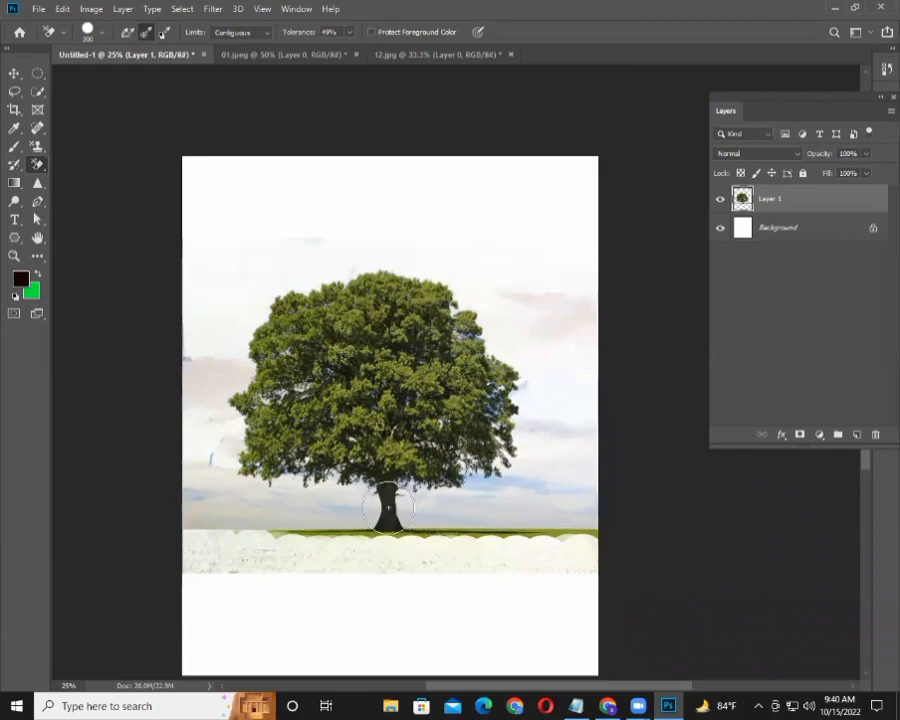
{"action": "left_click_drag", "start_coordinate": [387, 485], "coordinate": [388, 538]}
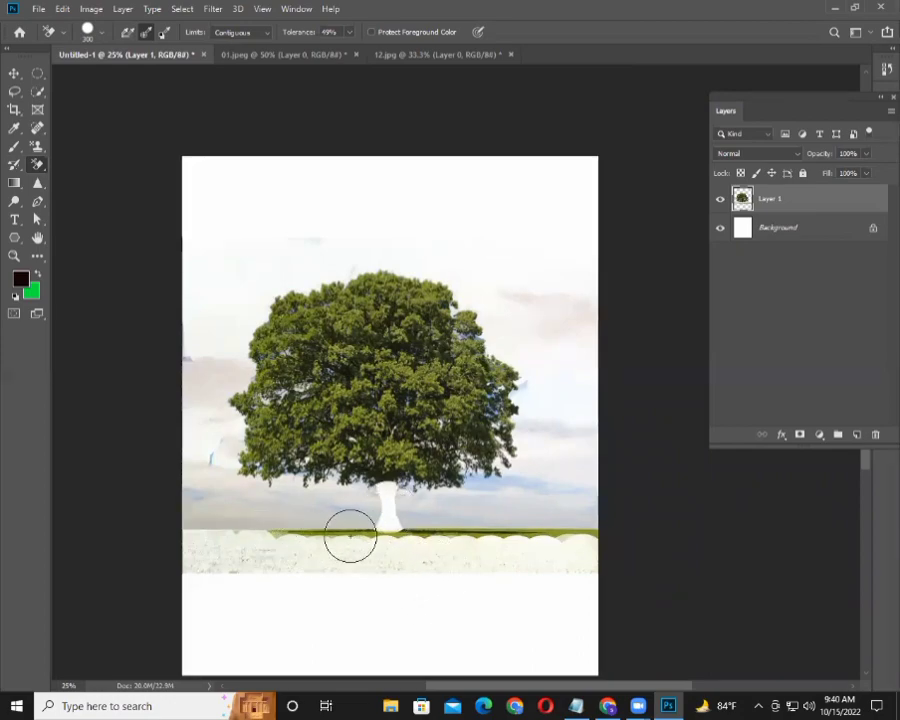
{"action": "left_click", "coordinate": [276, 524]}
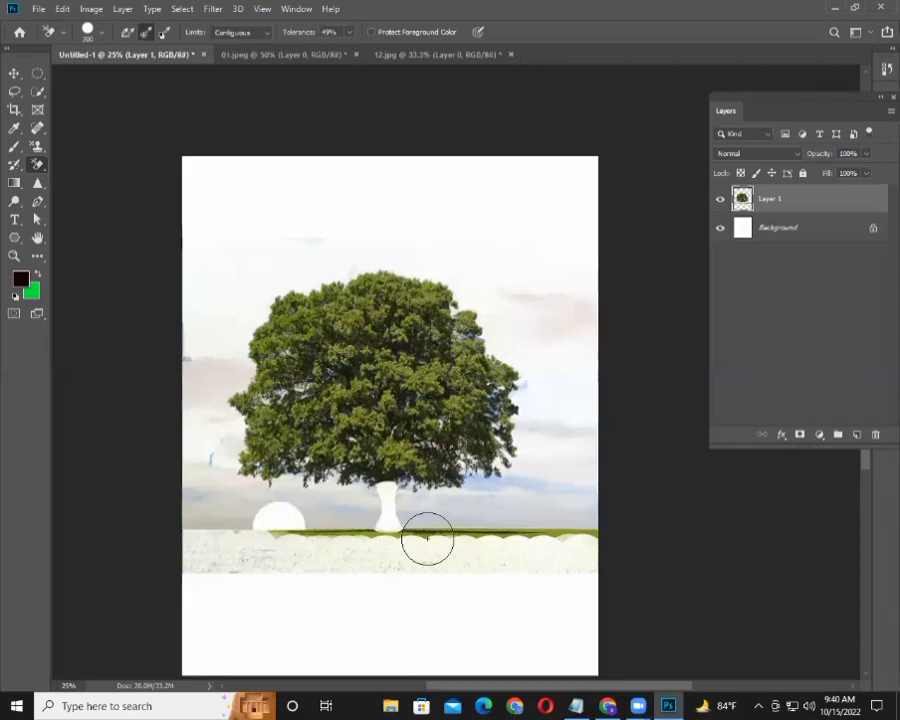
{"action": "mouse_move", "coordinate": [300, 528]}
{"action": "left_mouse_down"}
{"action": "mouse_move", "coordinate": [376, 537]}
{"action": "mouse_move", "coordinate": [576, 532]}
{"action": "left_mouse_up"}
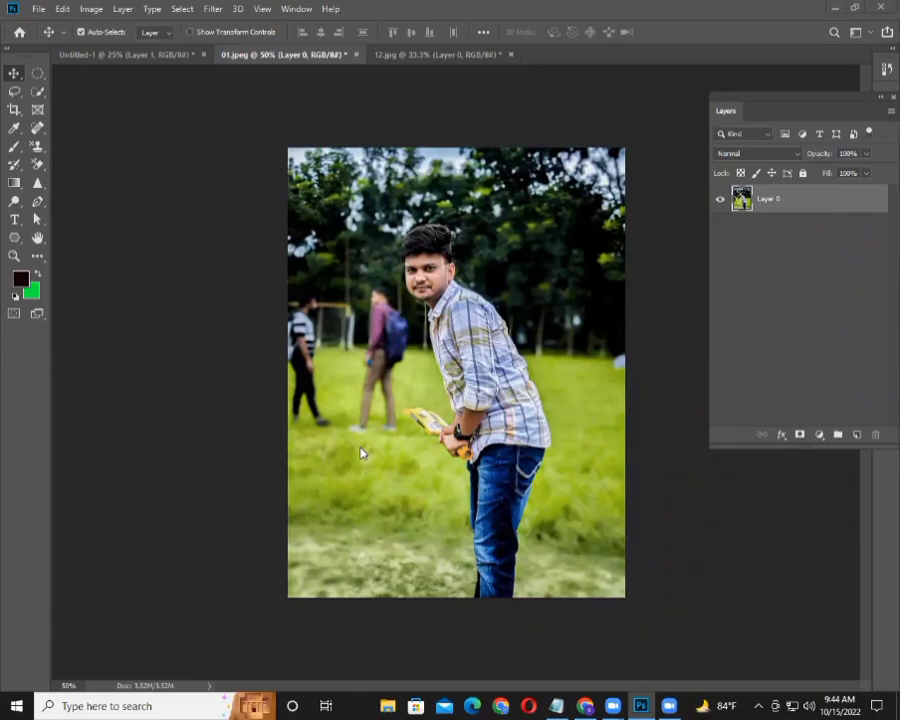
{"action": "left_click", "coordinate": [37, 164]}
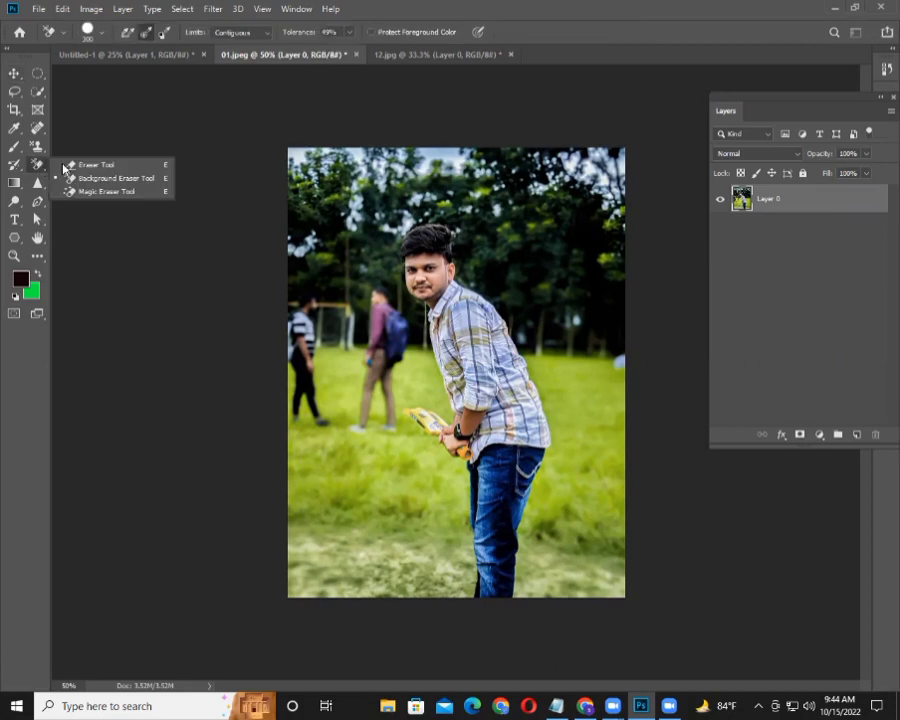
{"action": "left_click_drag", "start_coordinate": [315, 280], "coordinate": [315, 386]}
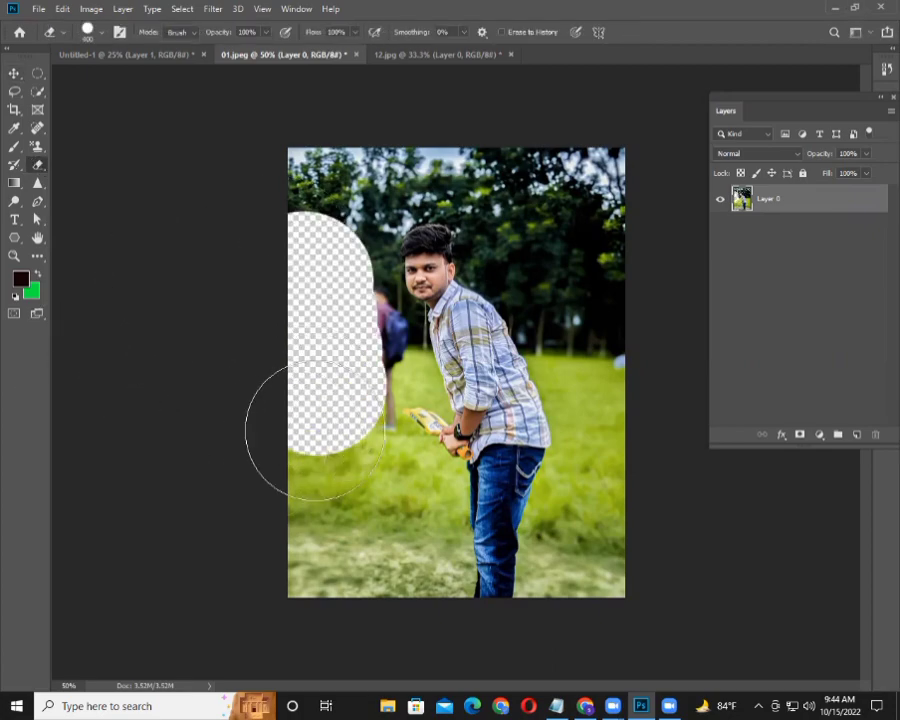
{"action": "left_click", "coordinate": [336, 345]}
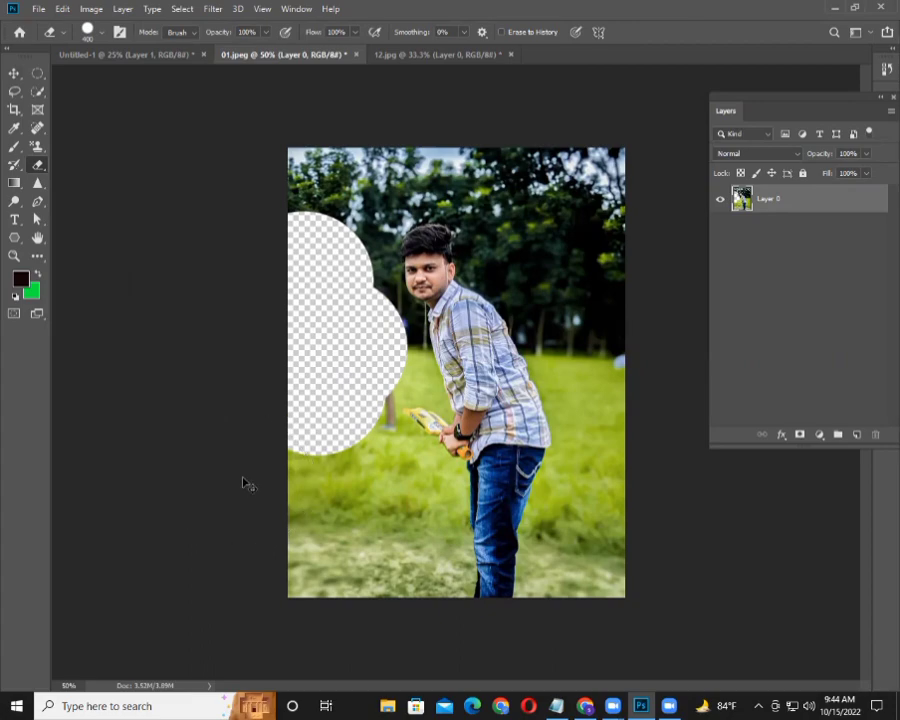
{"action": "key", "text": "ctrl+z"}
{"action": "key", "text": "ctrl+z"}
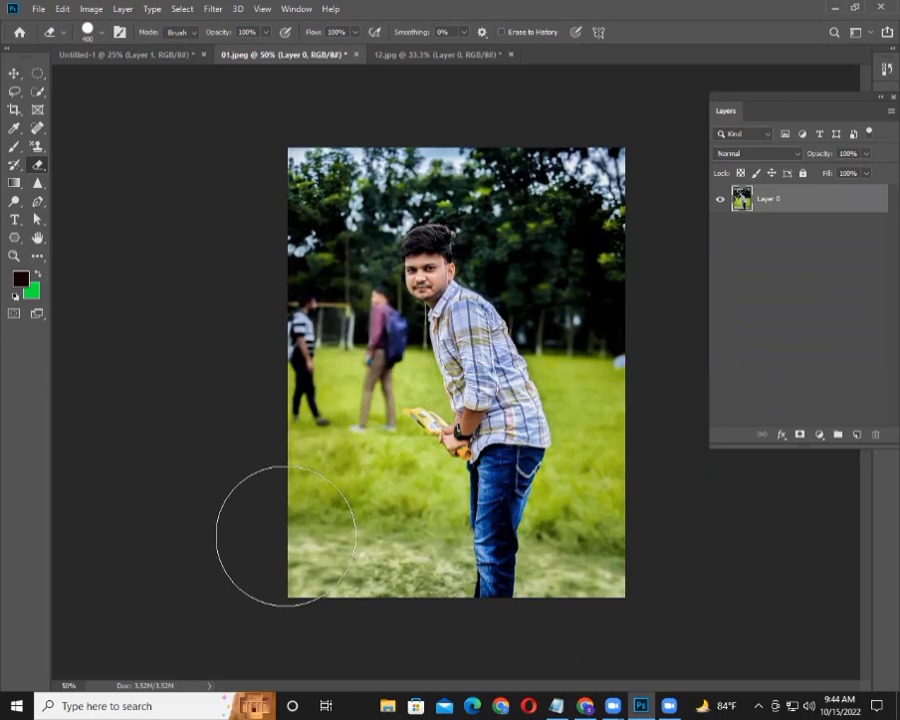
{"action": "key", "text": "bracketleft"}
{"action": "key", "text": "bracketleft"}
{"action": "key", "text": "bracketleft"}
{"action": "key", "text": "bracketleft"}
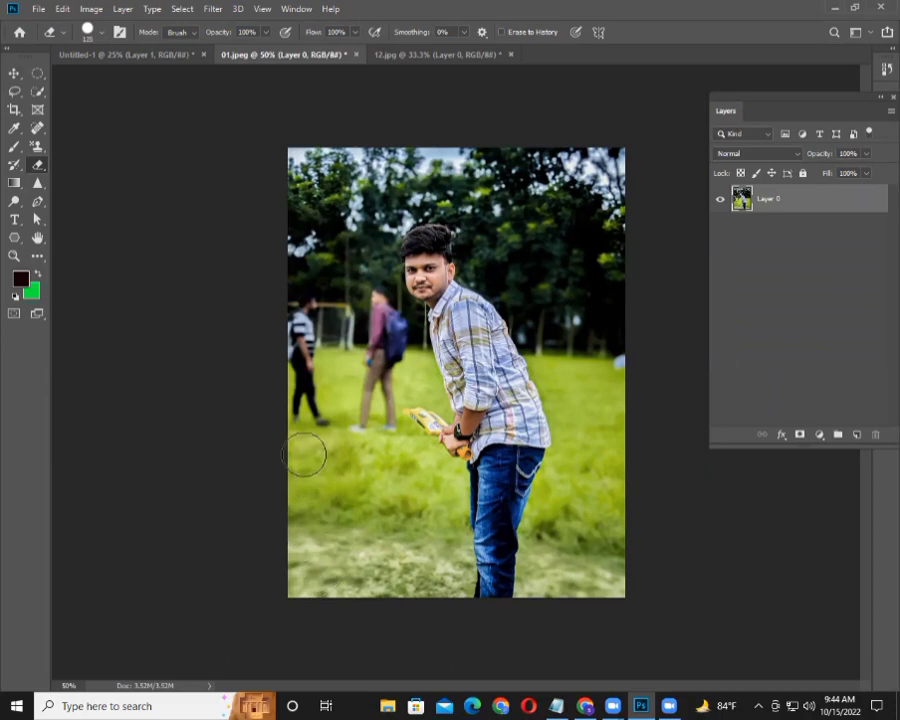
{"action": "left_click", "coordinate": [40, 130]}
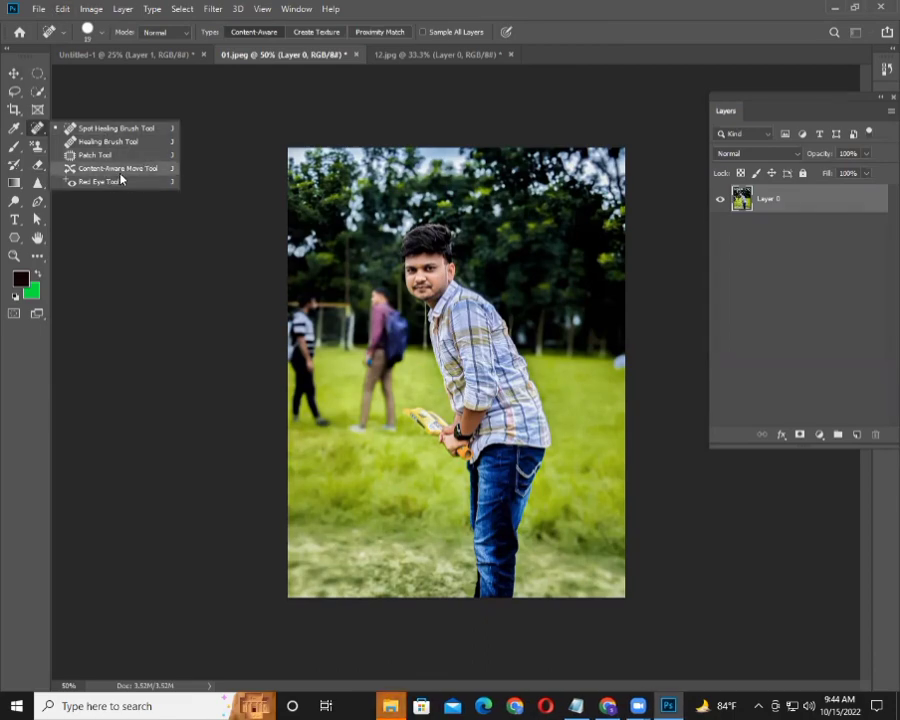
- Pick the Content-Aware Move Tool from the healing tools flyout
{"action": "left_click", "coordinate": [36, 131]}
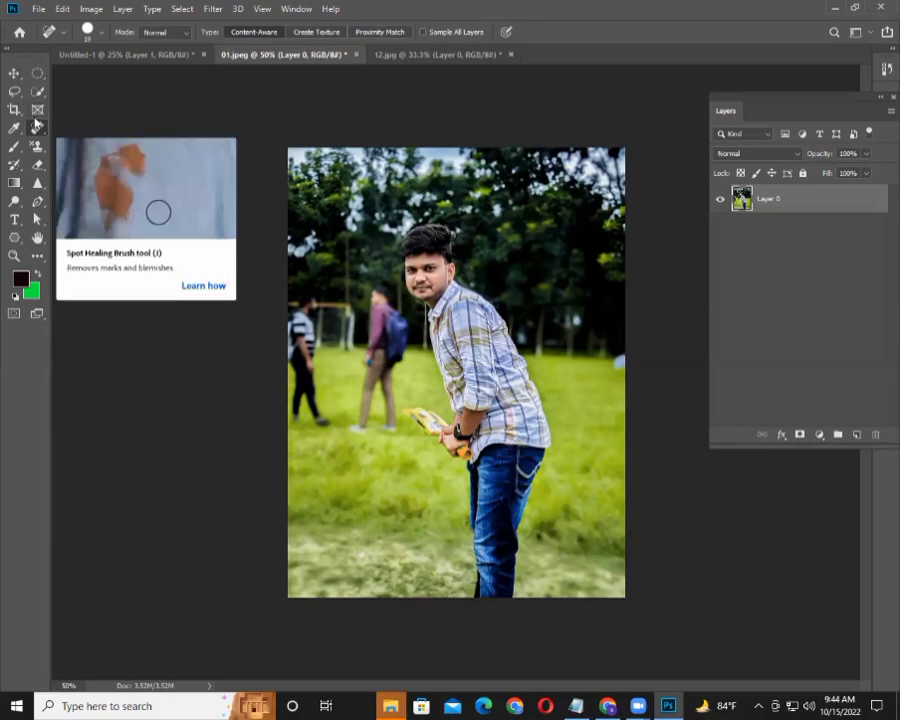
{"action": "right_click", "coordinate": [36, 127]}
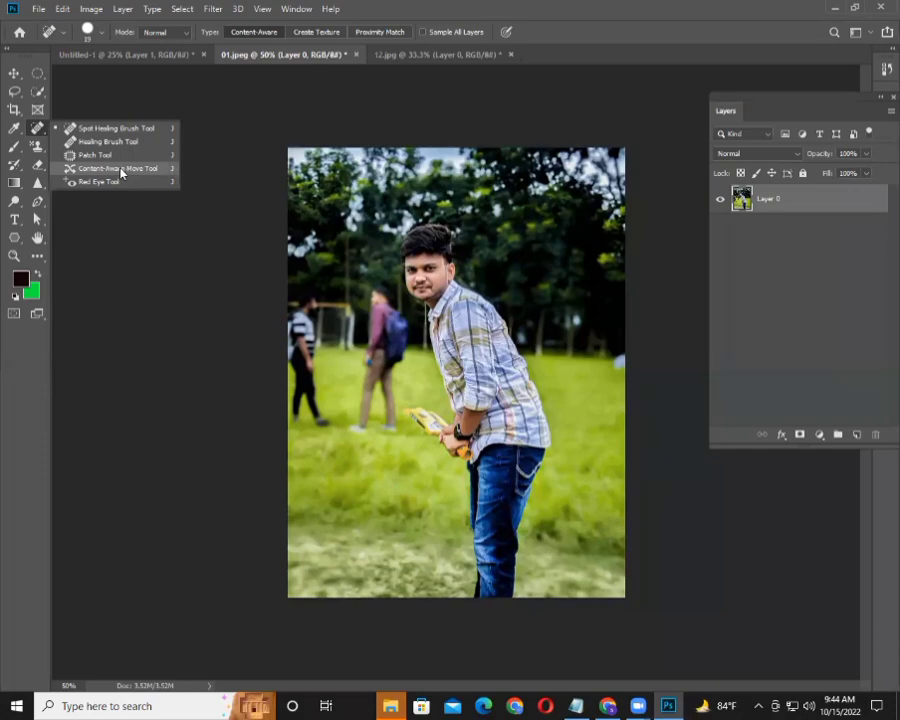
{"action": "left_click", "coordinate": [121, 169]}
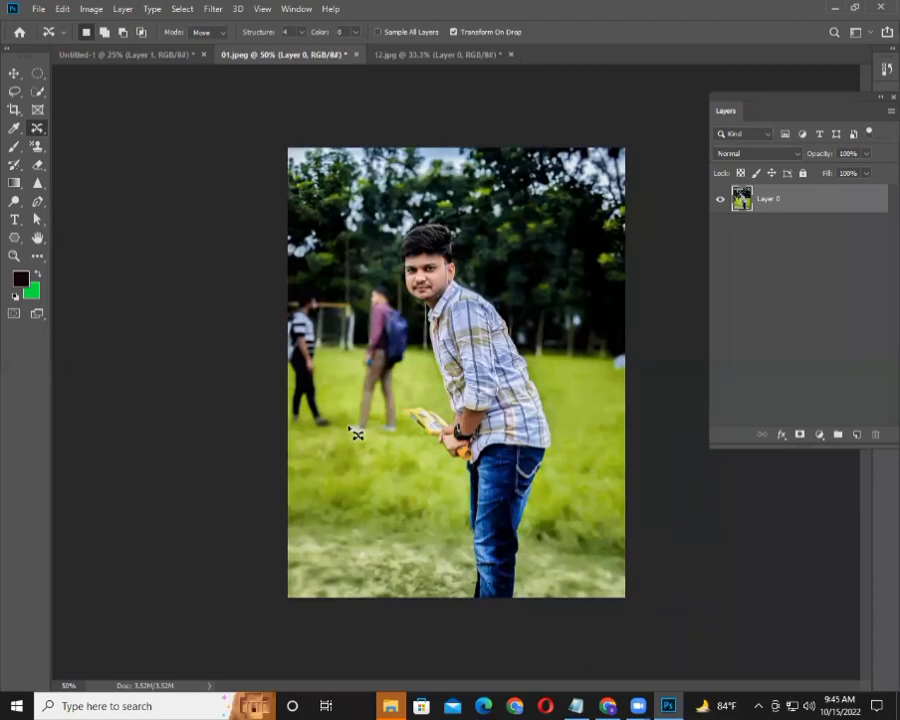
- Outline and delete the background person on 01.jpeg, then undo and deselect
{"action": "mouse_move", "coordinate": [357, 435]}
{"action": "left_mouse_down"}
{"action": "mouse_move", "coordinate": [405, 440]}
{"action": "mouse_move", "coordinate": [408, 322]}
{"action": "mouse_move", "coordinate": [386, 289]}
{"action": "mouse_move", "coordinate": [373, 300]}
{"action": "mouse_move", "coordinate": [370, 372]}
{"action": "mouse_move", "coordinate": [350, 427]}
{"action": "left_mouse_up"}
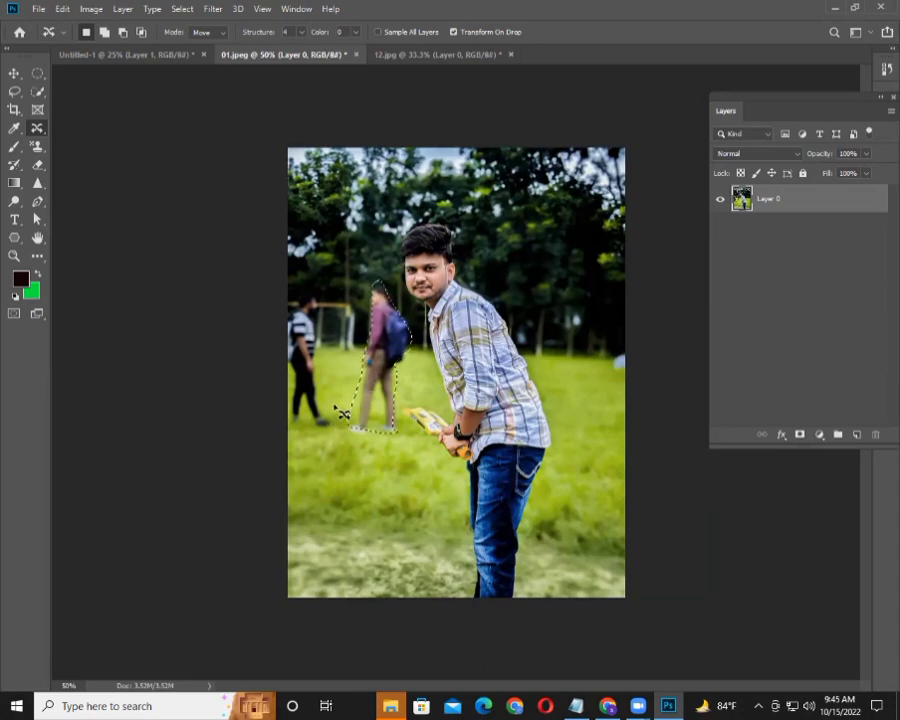
{"action": "key", "text": "Delete"}
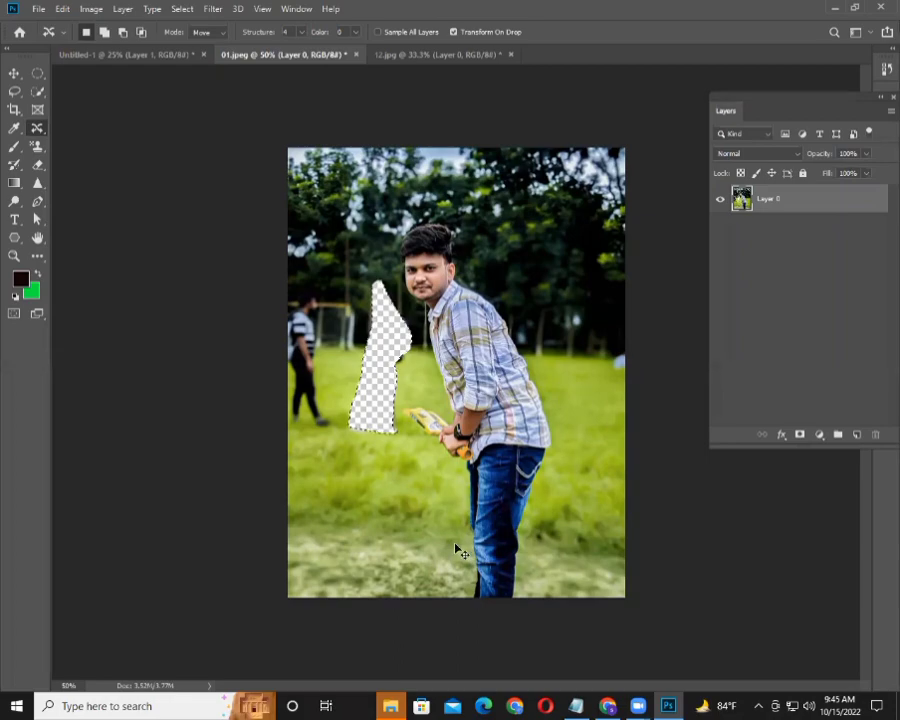
{"action": "key", "text": "ctrl+z"}
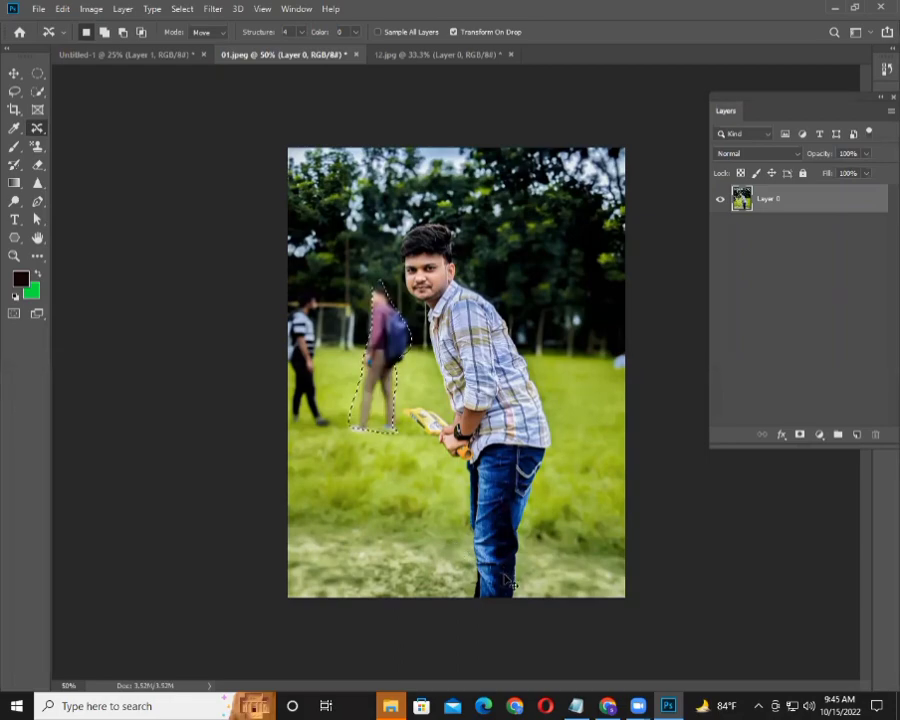
{"action": "key", "text": "ctrl+d"}
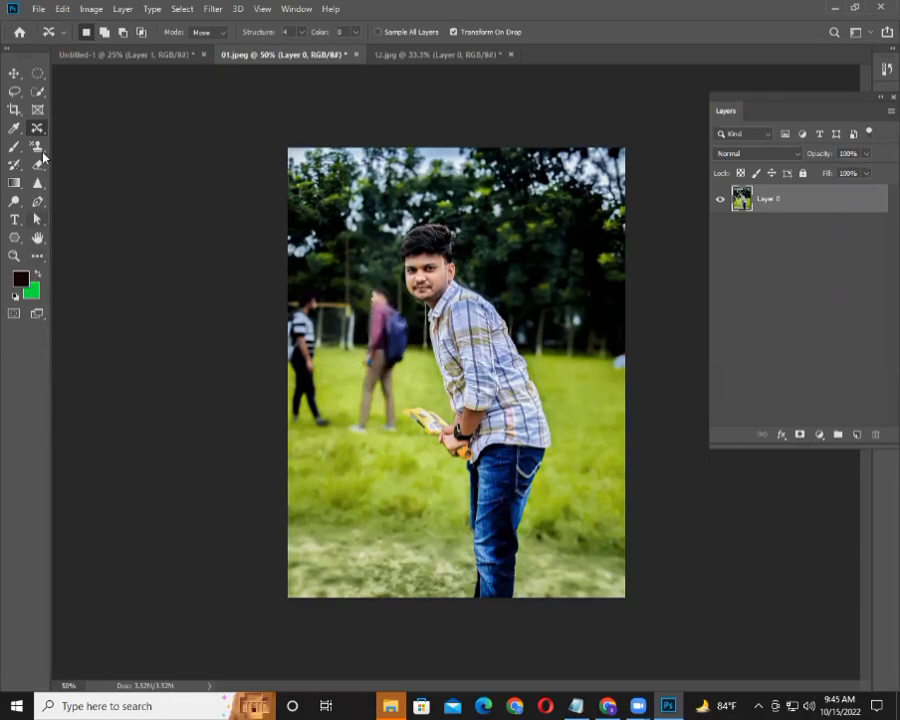
- Choose the Eraser and restore the erased blue sky on the 12.jpg seagull photo
{"action": "left_click", "coordinate": [38, 166]}
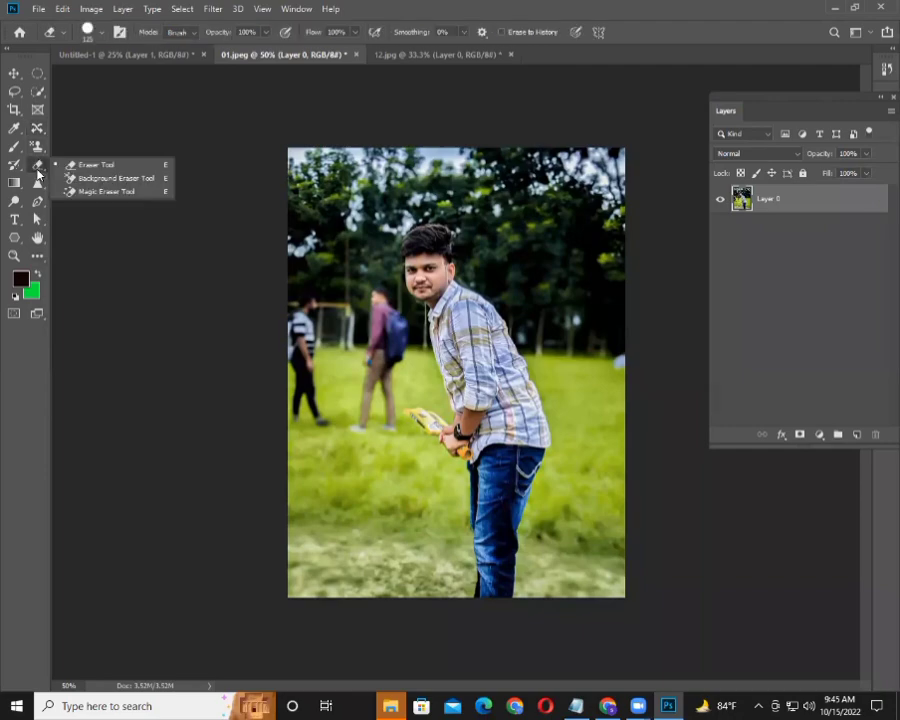
{"action": "left_click", "coordinate": [96, 164]}
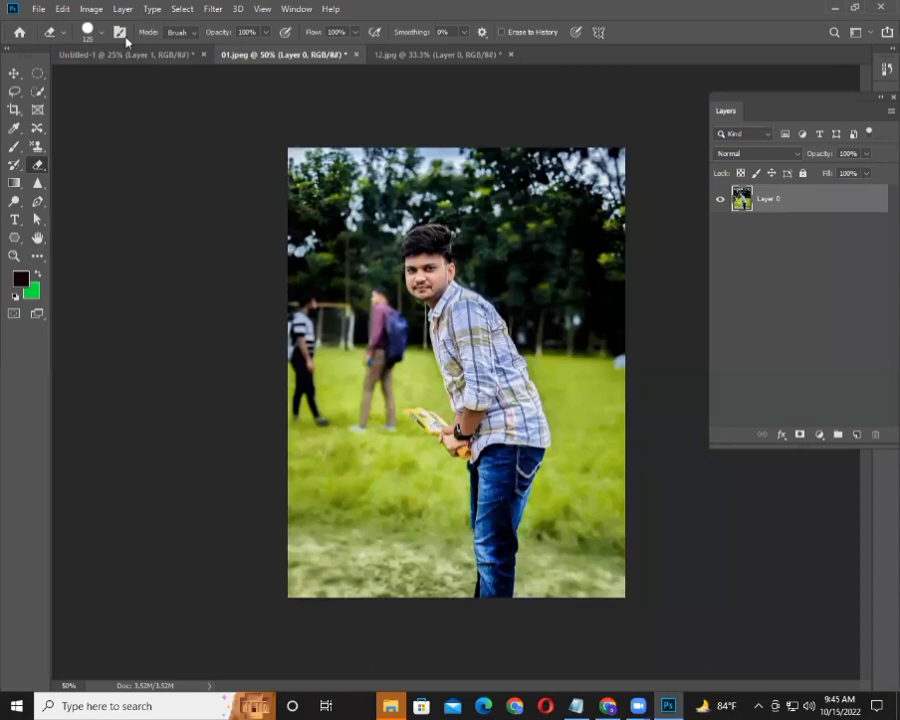
{"action": "left_click", "coordinate": [424, 55]}
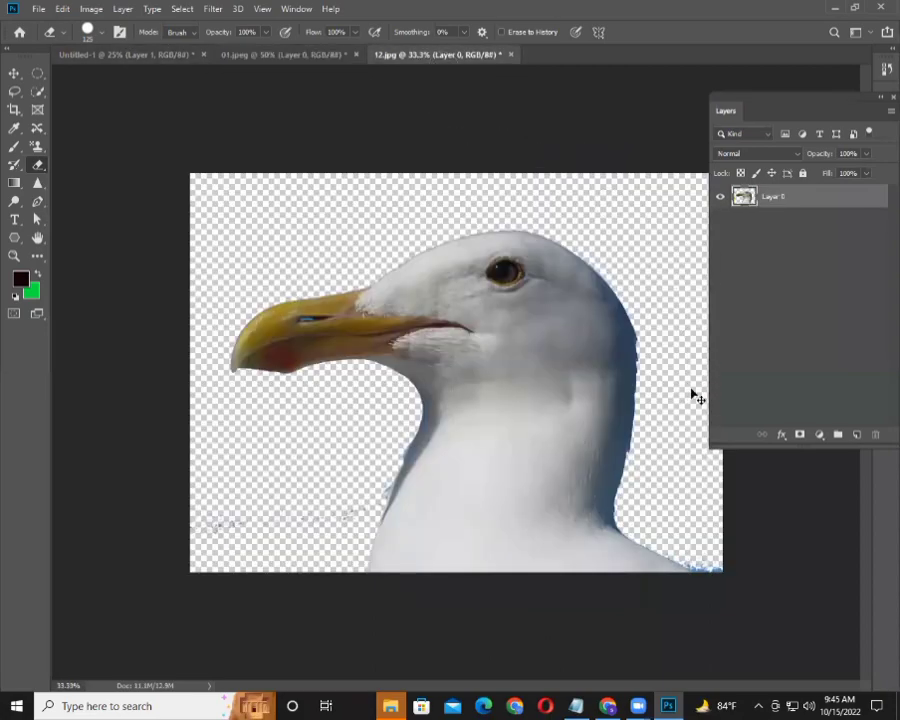
{"action": "key", "text": "ctrl+z"}
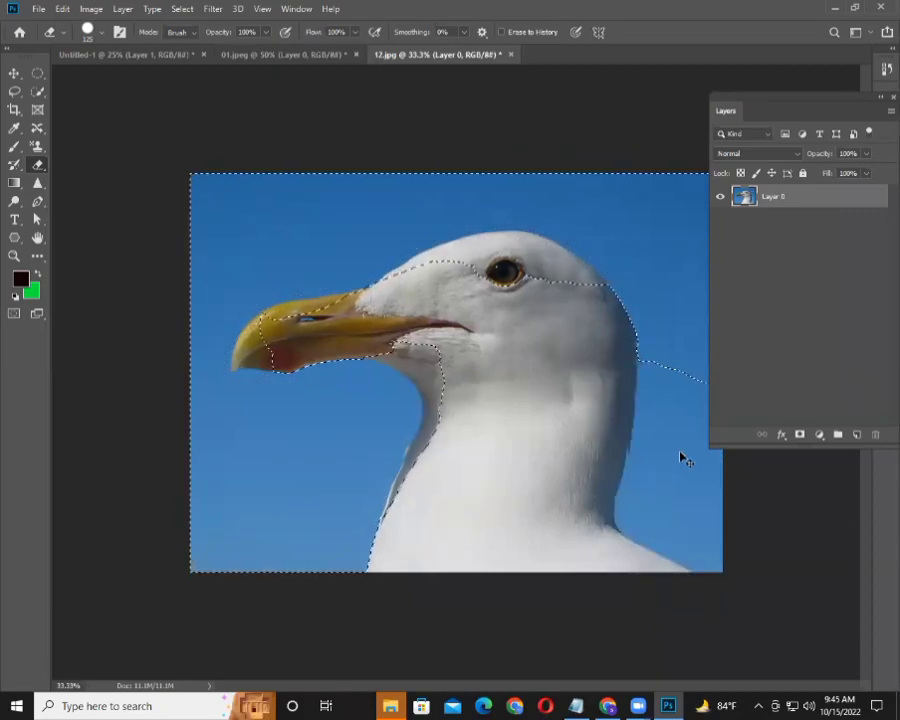
- Open the portrait 3.jpg, erase a test patch and undo it
{"action": "left_click", "coordinate": [38, 9]}
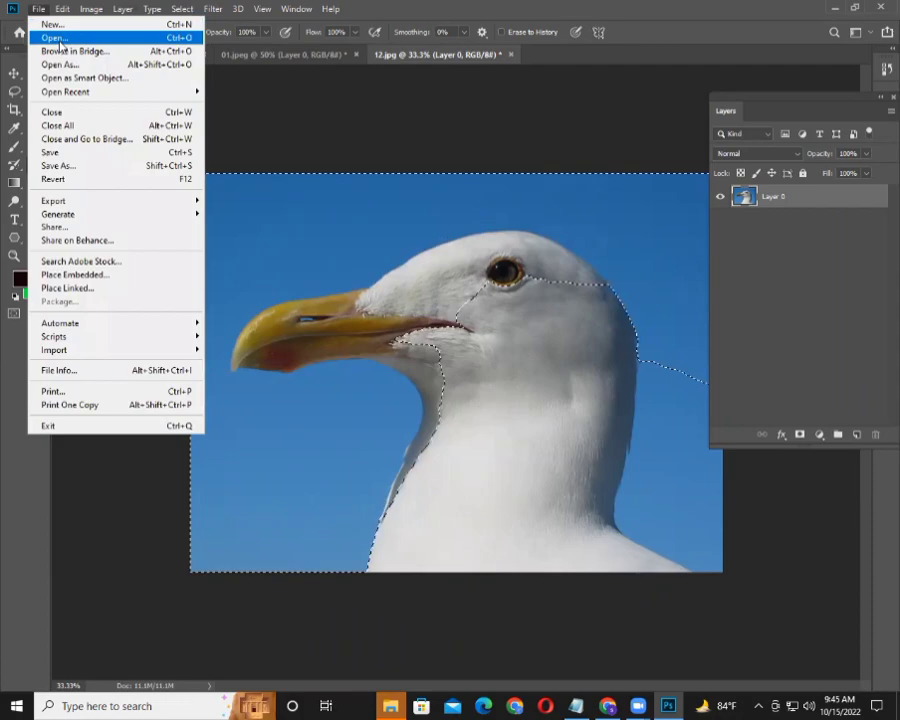
{"action": "left_click", "coordinate": [56, 40]}
{"action": "left_click", "coordinate": [232, 124]}
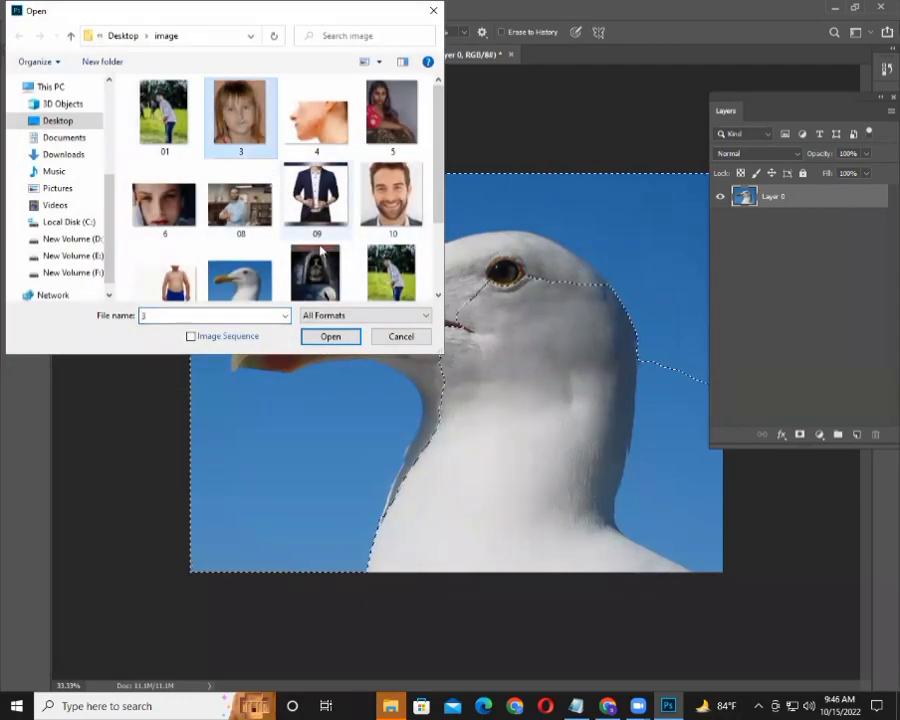
{"action": "left_click", "coordinate": [328, 336]}
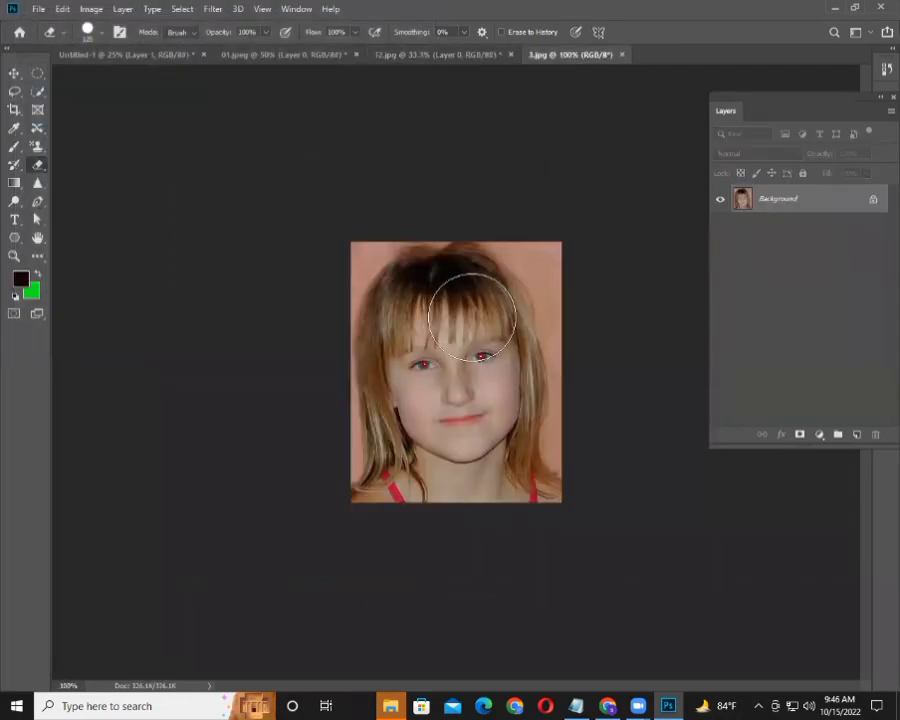
{"action": "left_click_drag", "start_coordinate": [373, 262], "coordinate": [381, 284]}
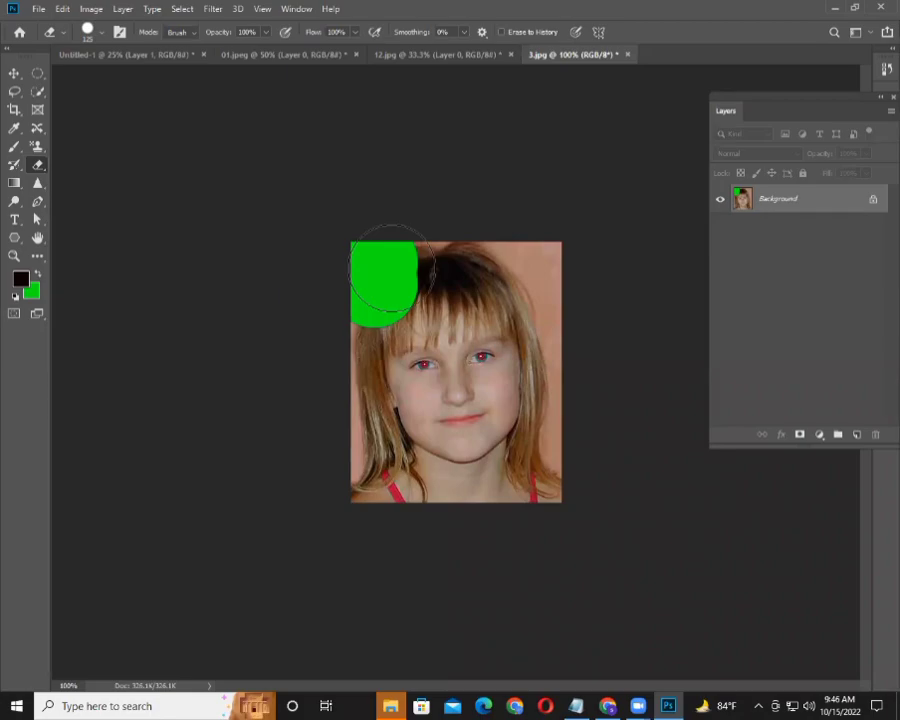
{"action": "key", "text": "ctrl+z"}
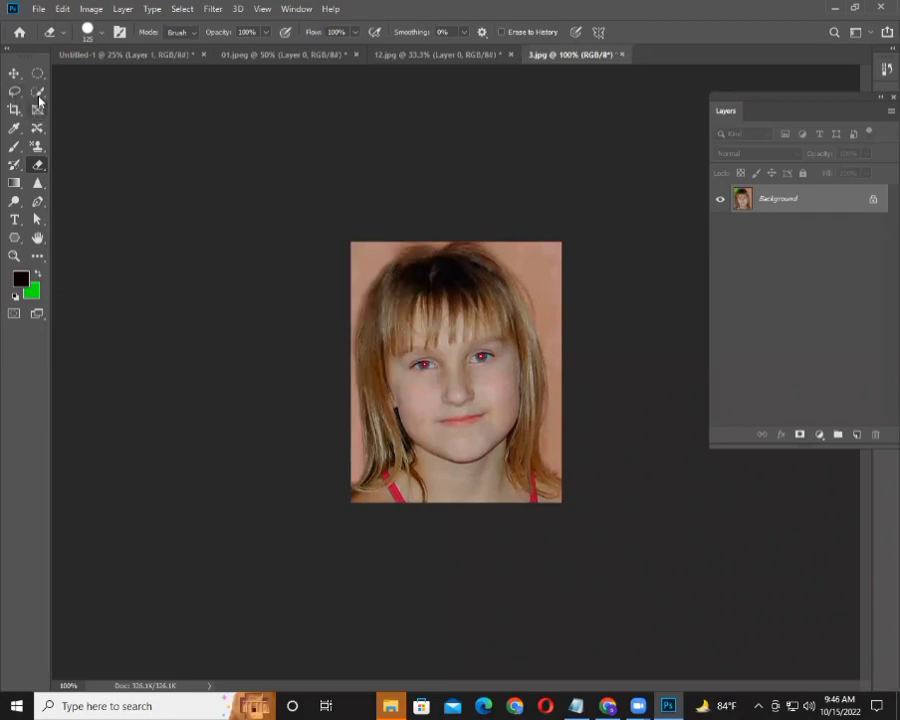
- Quick-select the portrait's background and fill it with Content-Aware contents
{"action": "left_click", "coordinate": [37, 91]}
{"action": "left_click_drag", "start_coordinate": [356, 237], "coordinate": [580, 388]}
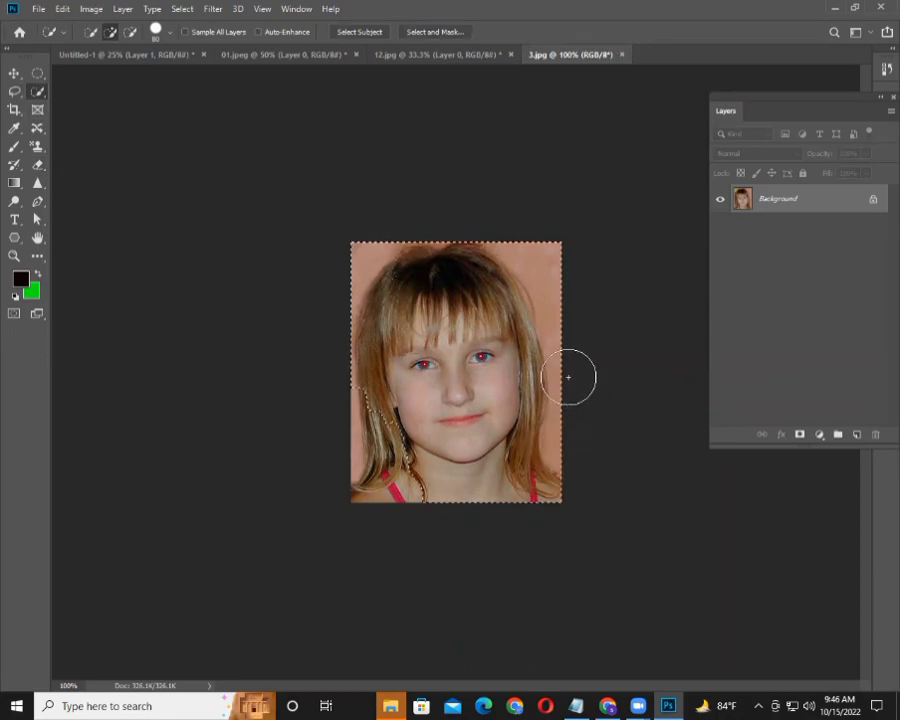
{"action": "key", "text": "shift+F5"}
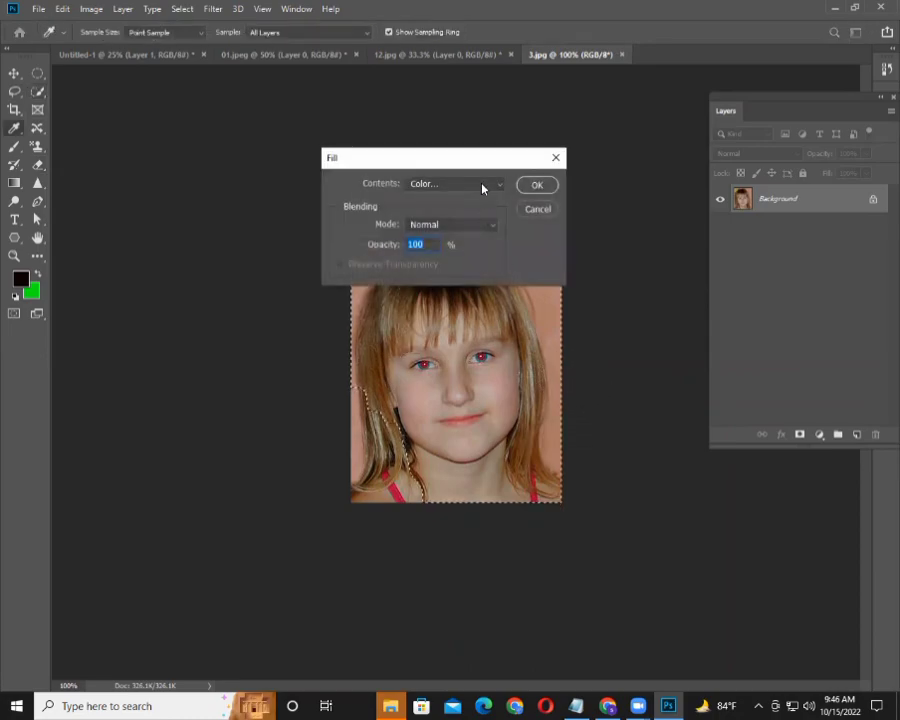
{"action": "left_click", "coordinate": [482, 186]}
{"action": "left_click", "coordinate": [466, 246]}
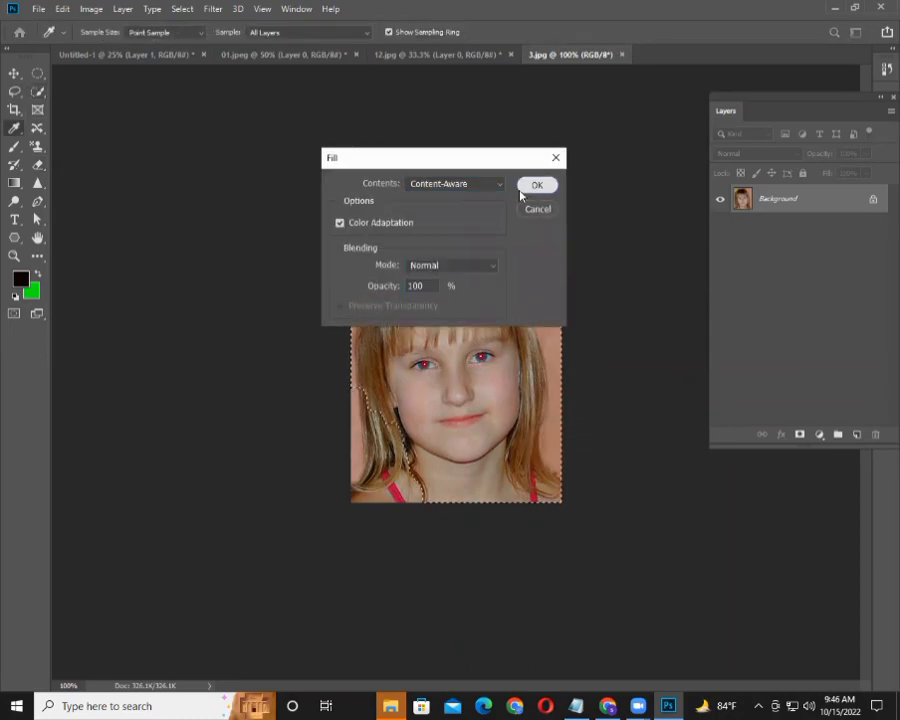
{"action": "left_click", "coordinate": [524, 187]}
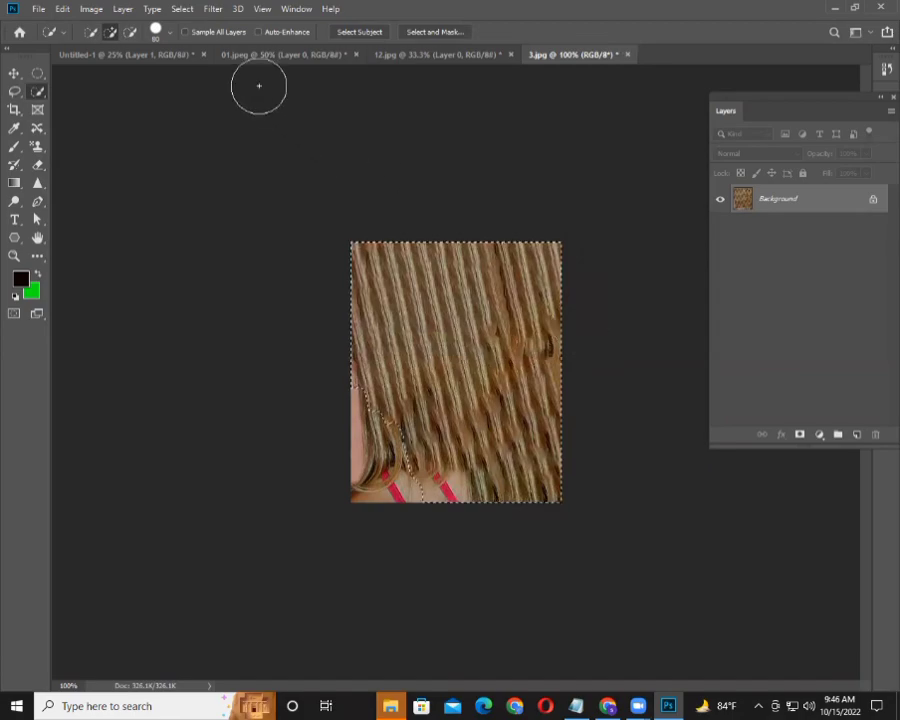
- Back on 01.jpeg, lasso the background backpacker with the Content-Aware Move Tool
{"action": "left_click", "coordinate": [258, 55]}
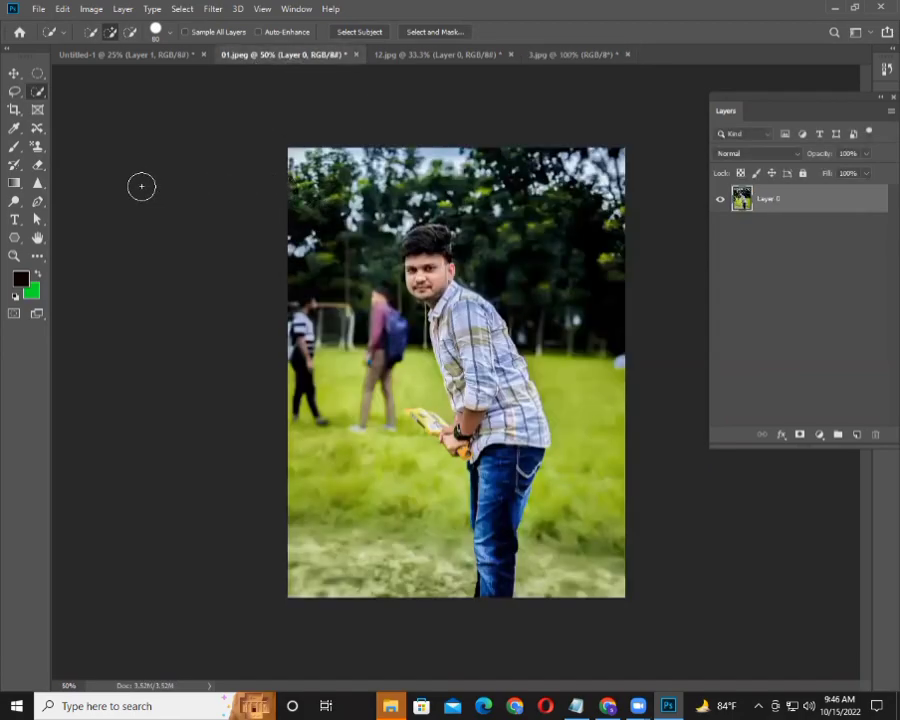
{"action": "left_click", "coordinate": [37, 128]}
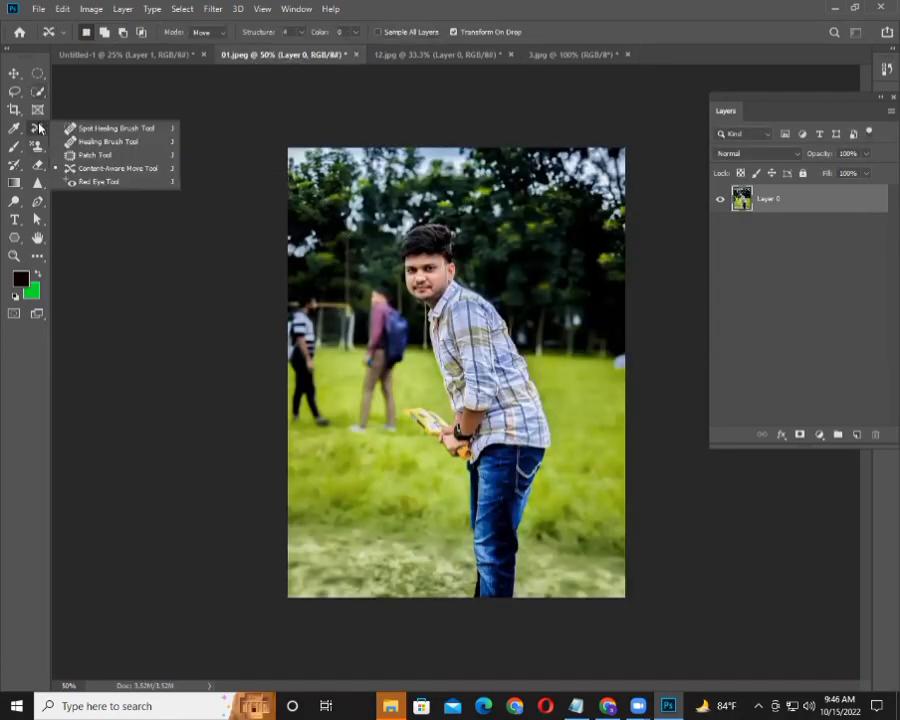
{"action": "left_click", "coordinate": [128, 168]}
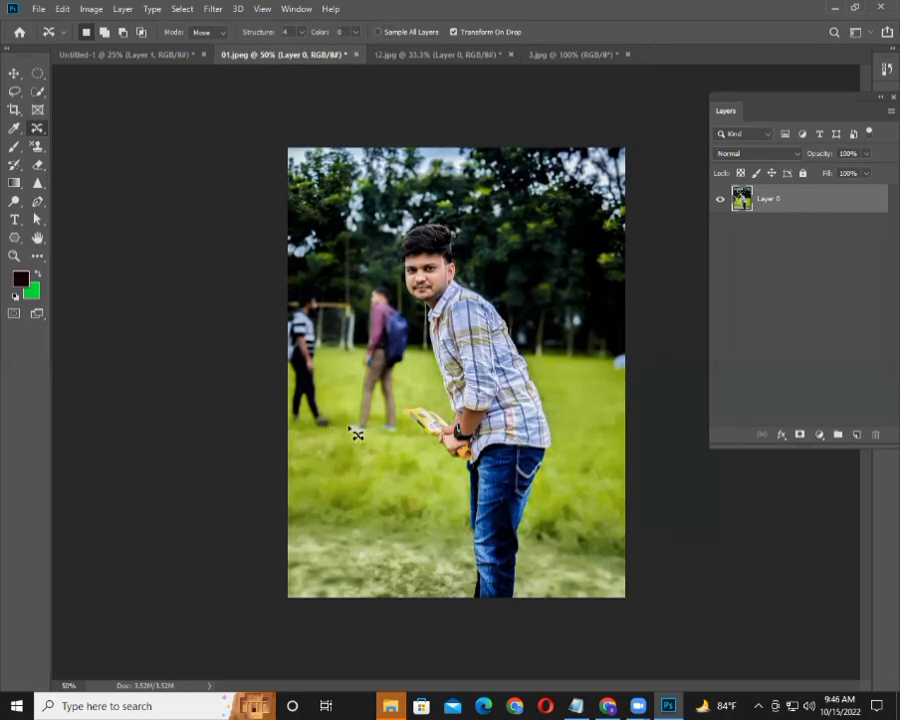
{"action": "left_click_drag", "start_coordinate": [356, 434], "coordinate": [388, 347]}
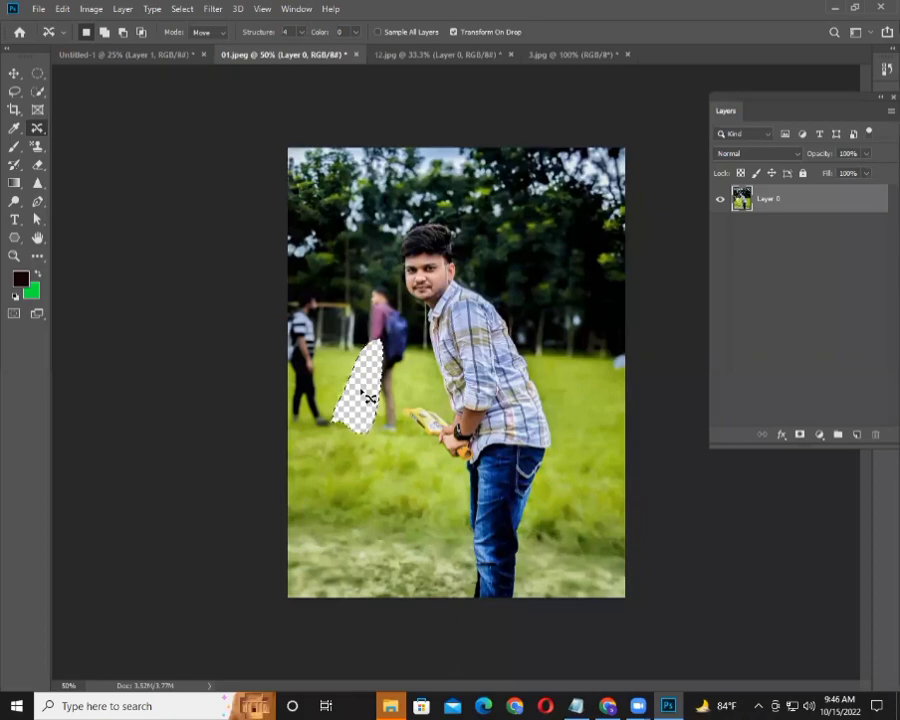
{"action": "right_click", "coordinate": [362, 393]}
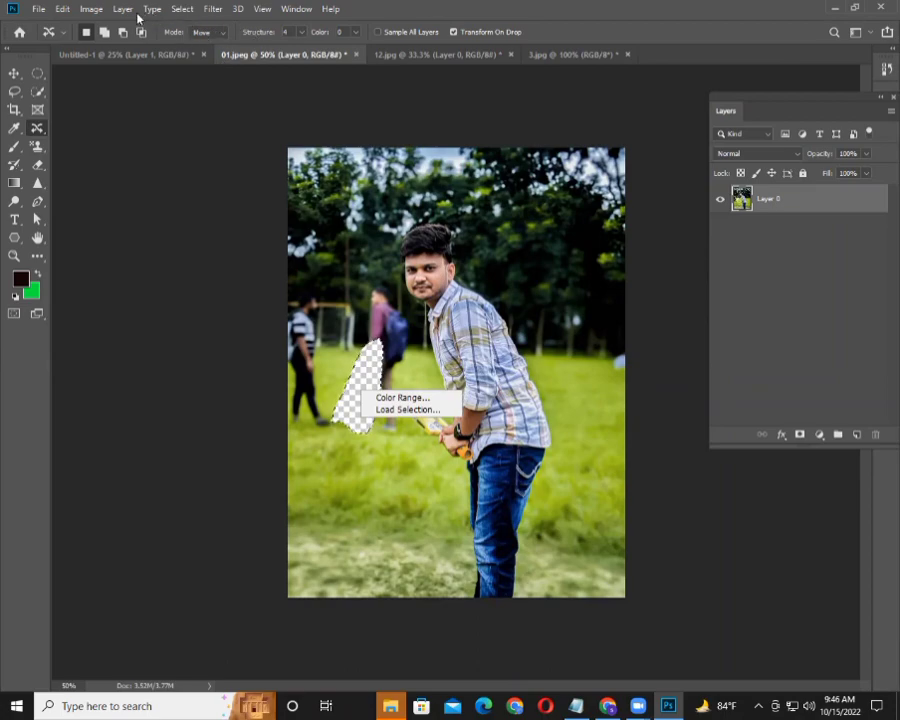
- Browse the Image and Select menus without choosing anything, then choose the Move tool
{"action": "left_click", "coordinate": [94, 14]}
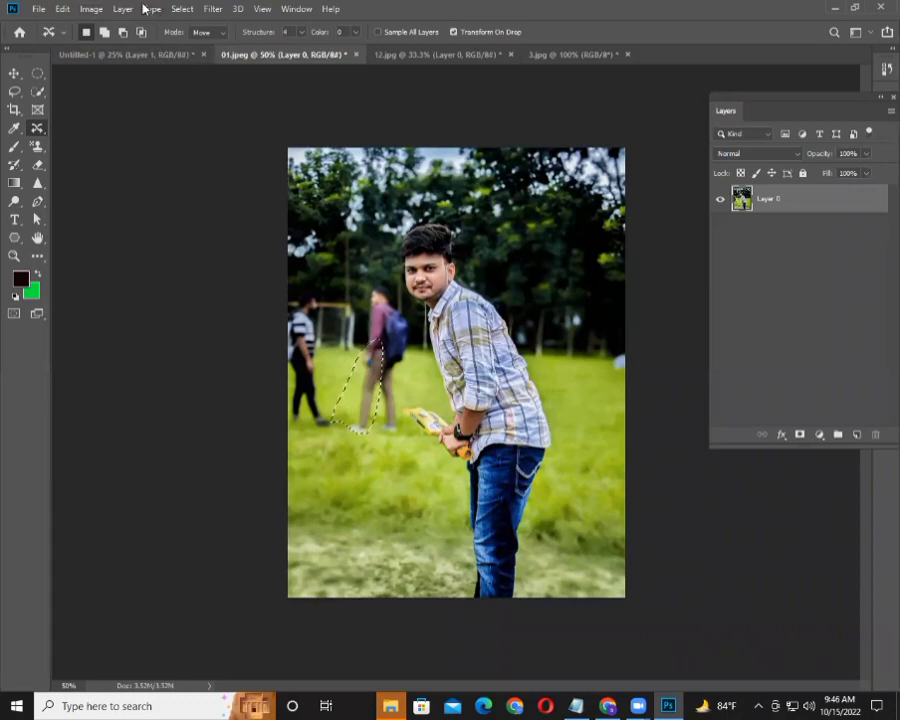
{"action": "left_click", "coordinate": [91, 9]}
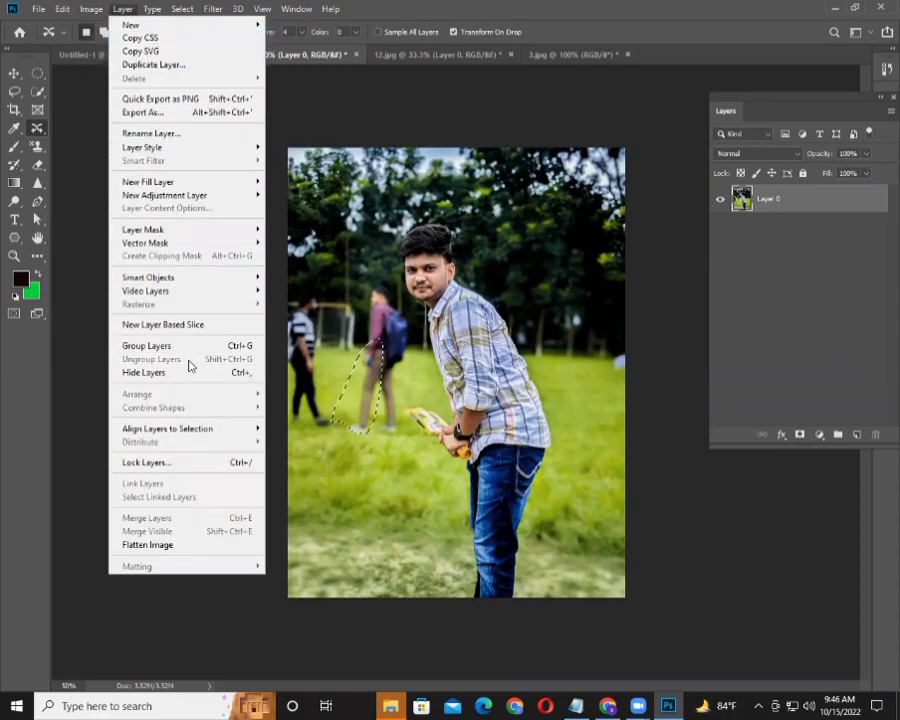
{"action": "left_click", "coordinate": [178, 9]}
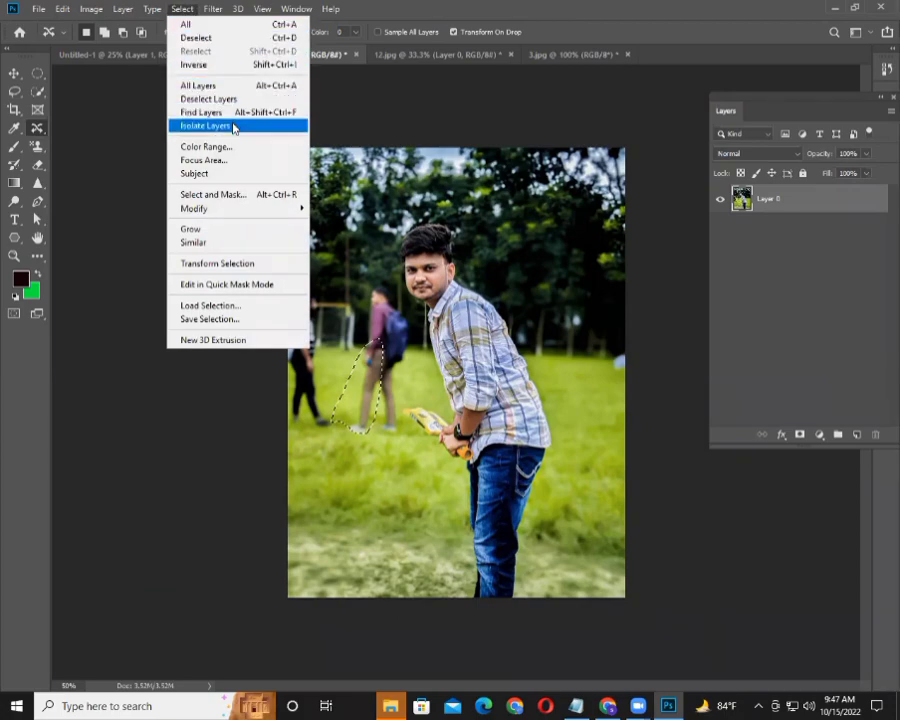
{"action": "left_click", "coordinate": [139, 126]}
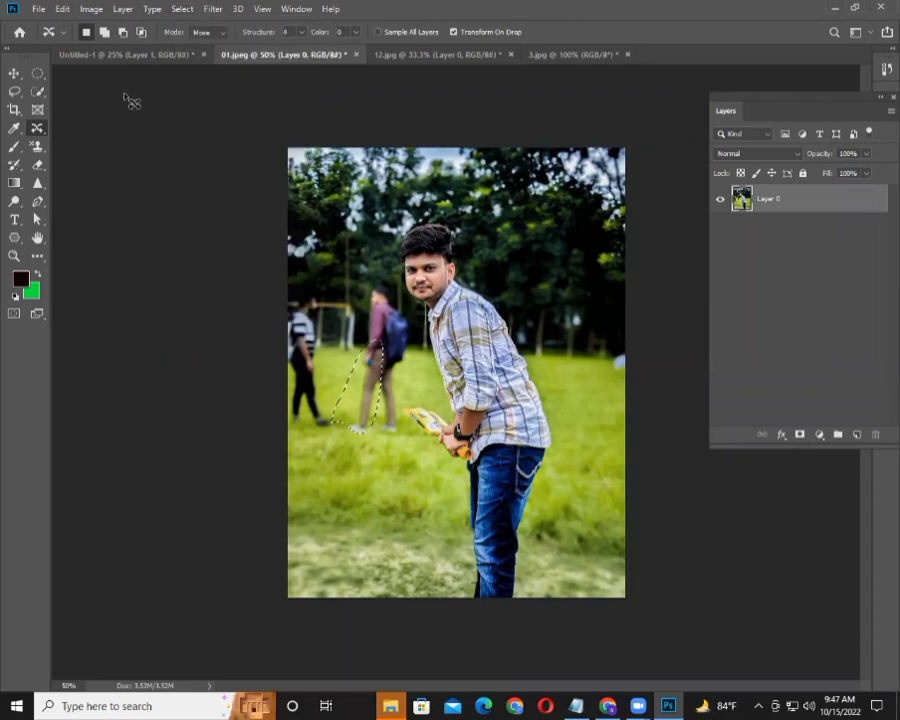
{"action": "left_click", "coordinate": [15, 72]}
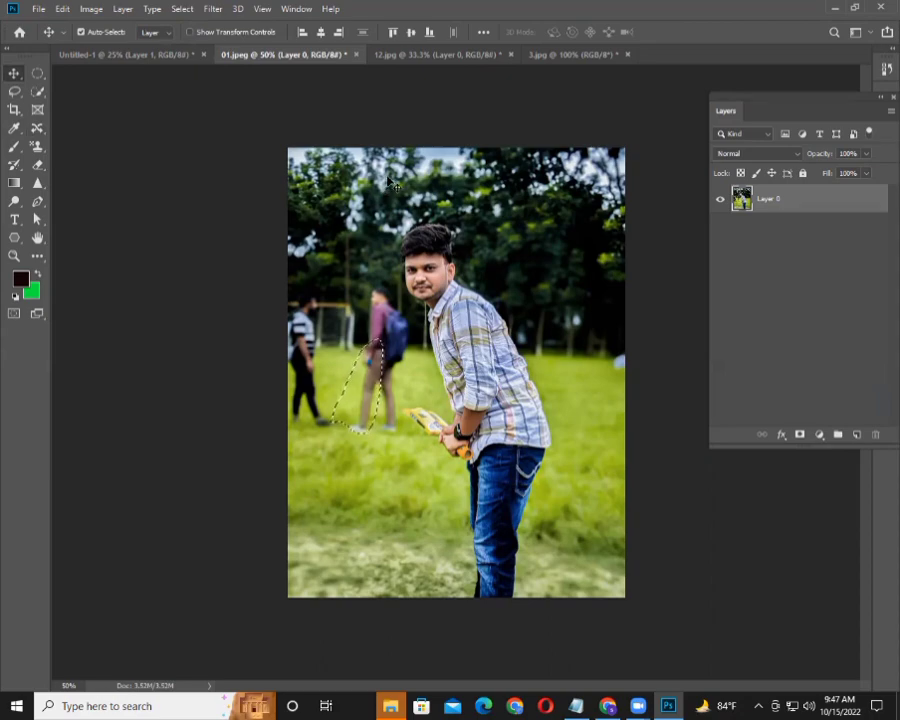
- Content-aware fill the backpacker selection, deselect, and switch to the 12.jpg seagull photo
{"action": "key", "text": "shift+F5"}
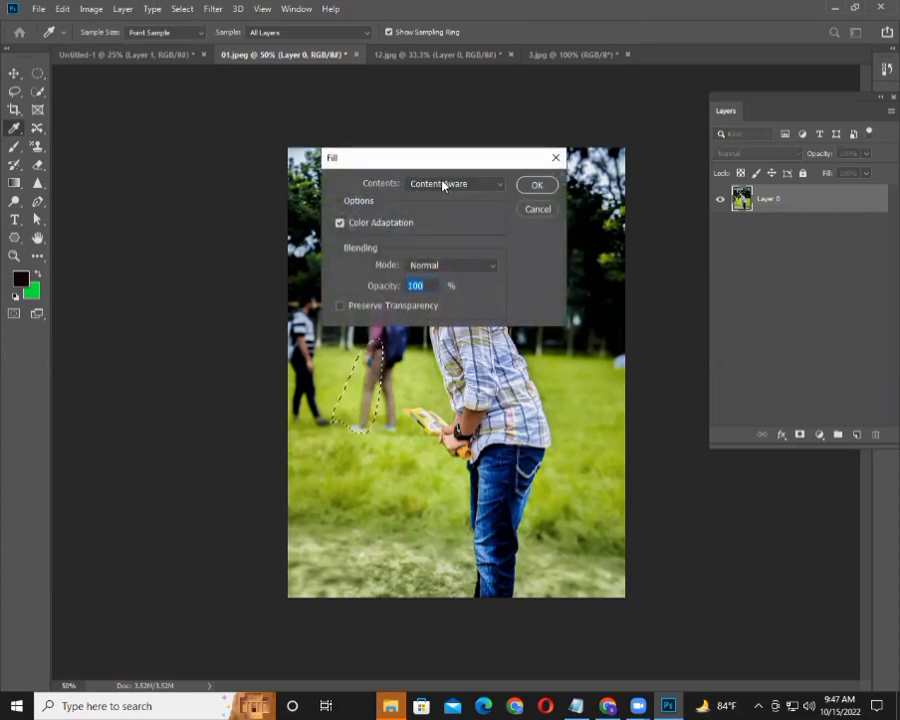
{"action": "left_click", "coordinate": [500, 184]}
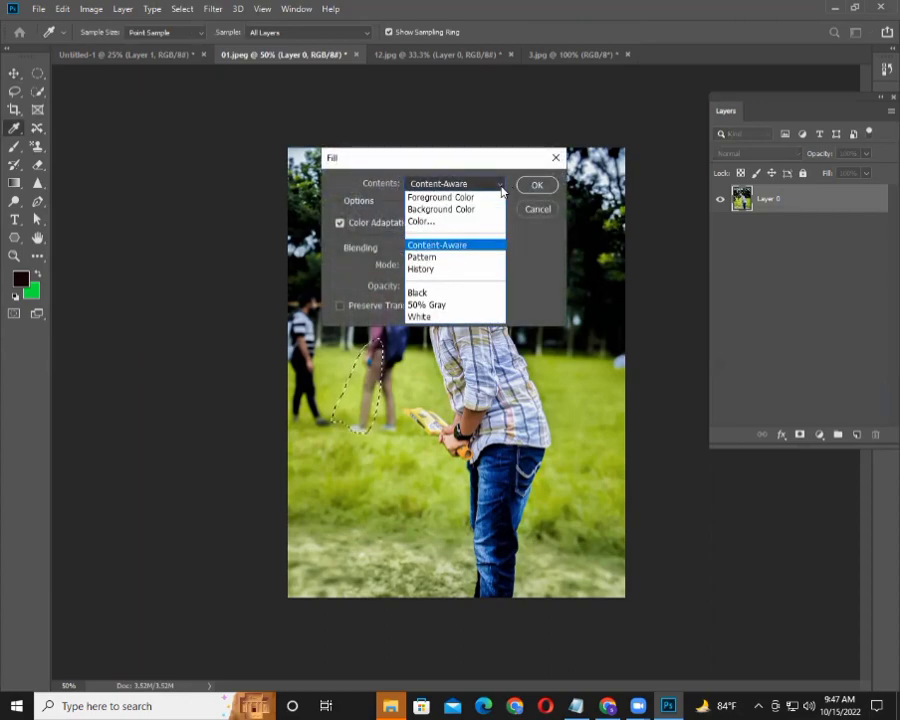
{"action": "left_click", "coordinate": [466, 245]}
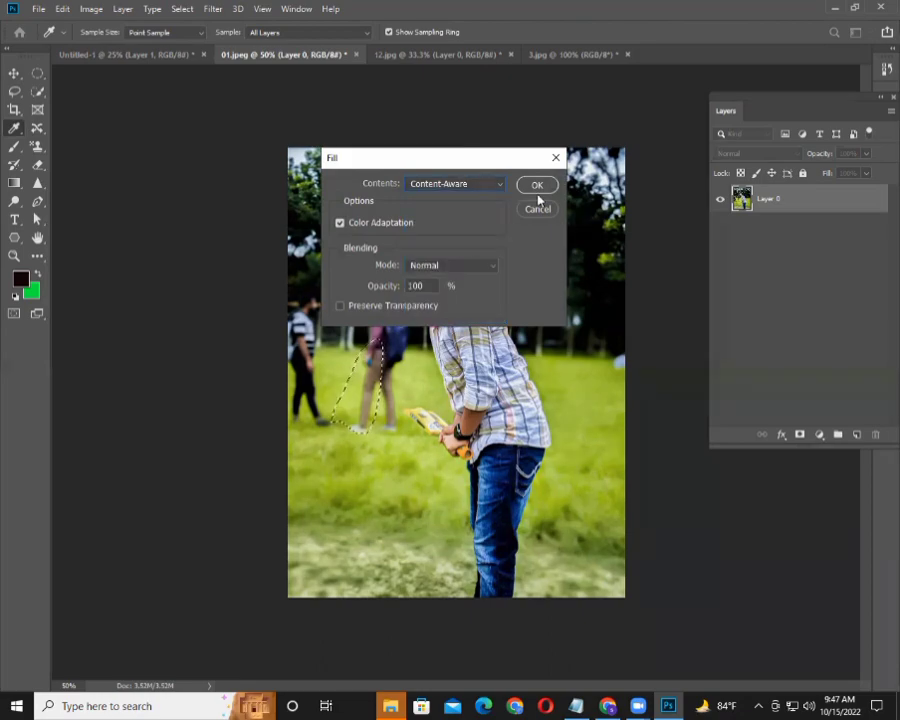
{"action": "left_click", "coordinate": [537, 185]}
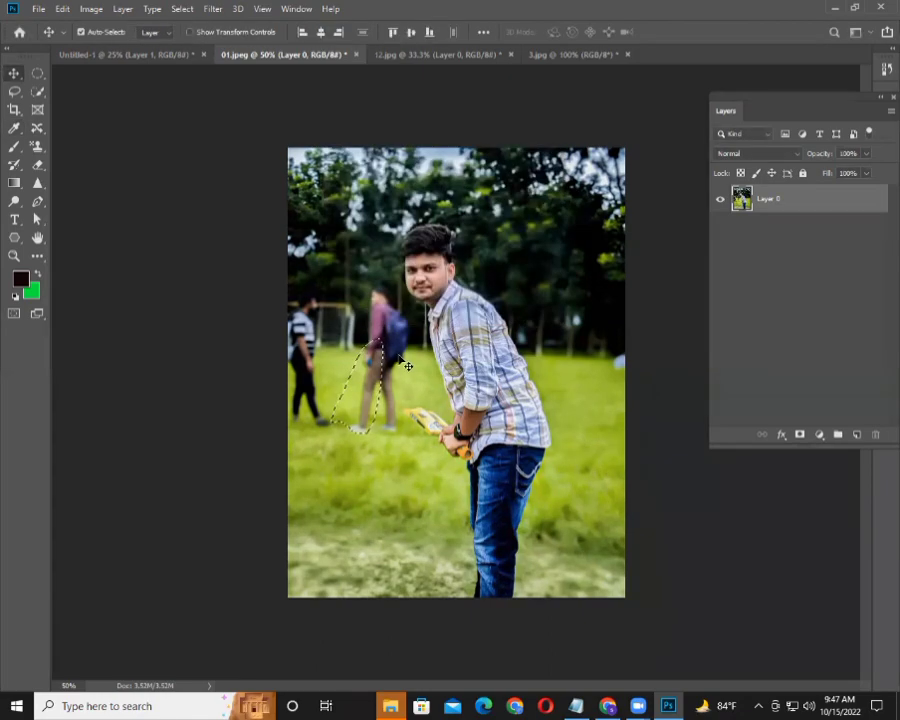
{"action": "key", "text": "ctrl+d"}
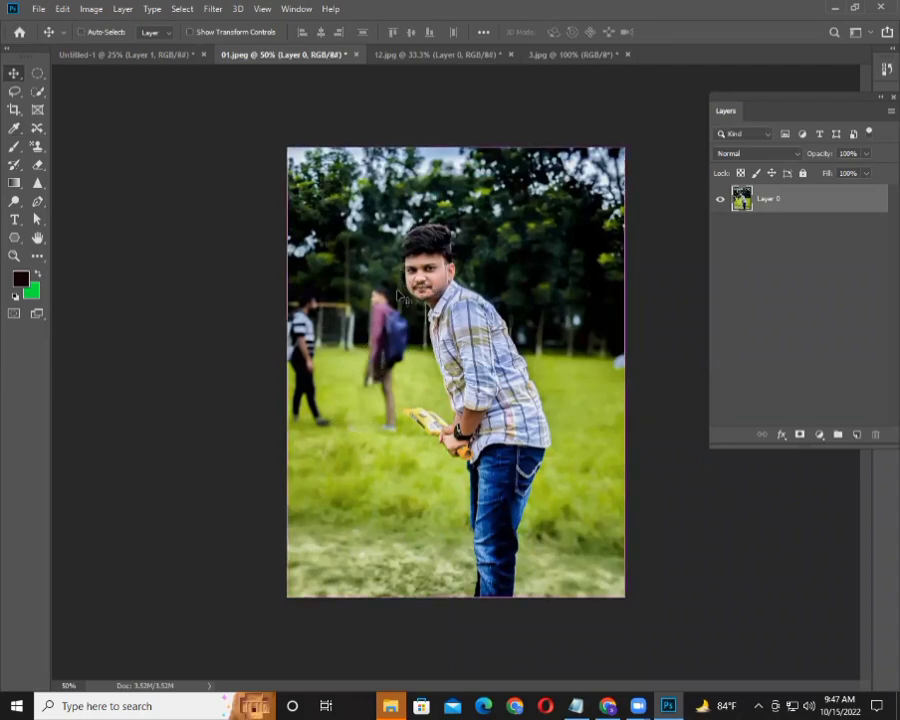
{"action": "key", "text": "ctrl"}
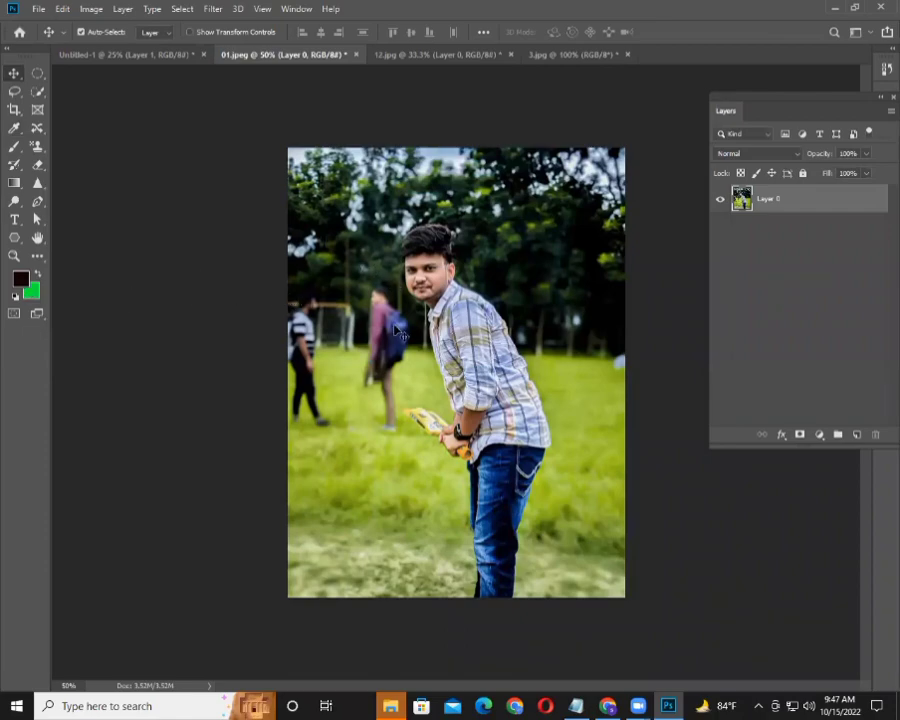
{"action": "left_click", "coordinate": [442, 55]}
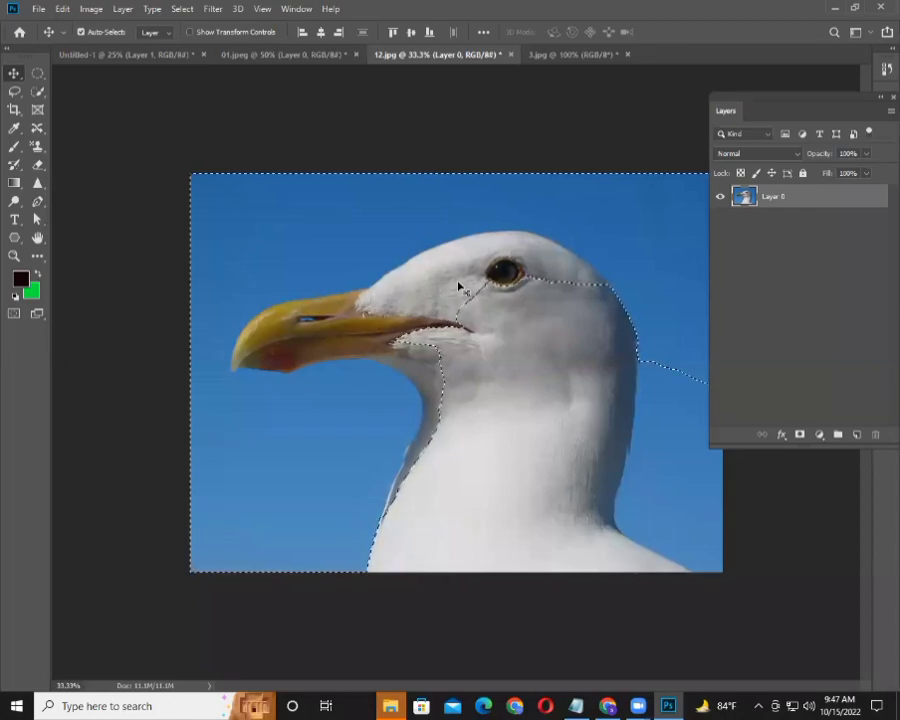
- On the seagull photo, browse the Fill dialog's Contents list and cancel without filling
{"action": "key", "text": "shift+F5"}
{"action": "left_click", "coordinate": [490, 184]}
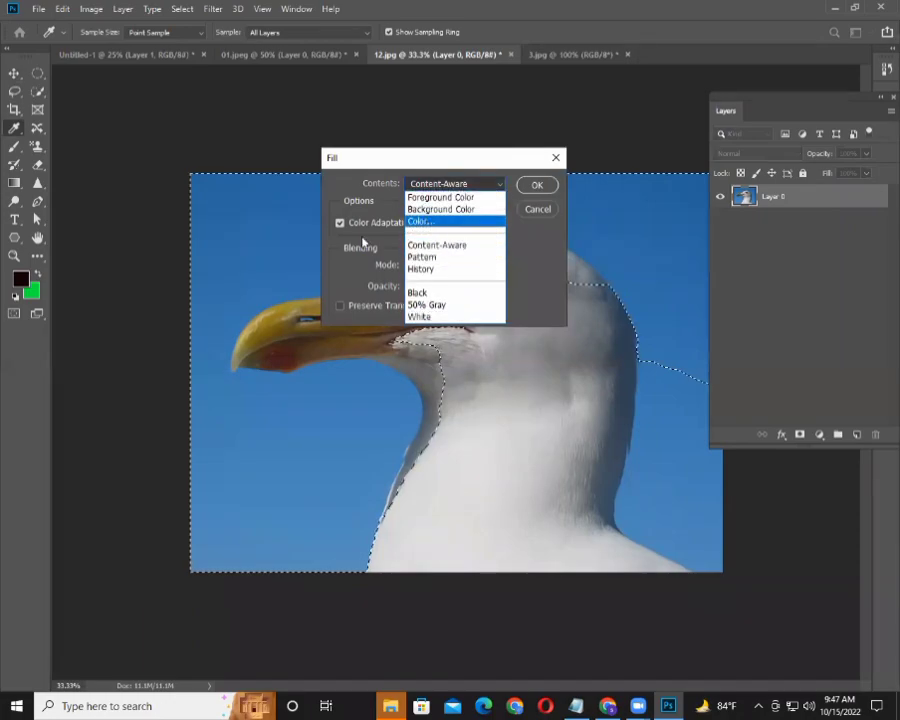
{"action": "left_click", "coordinate": [436, 250]}
{"action": "left_click", "coordinate": [548, 185]}
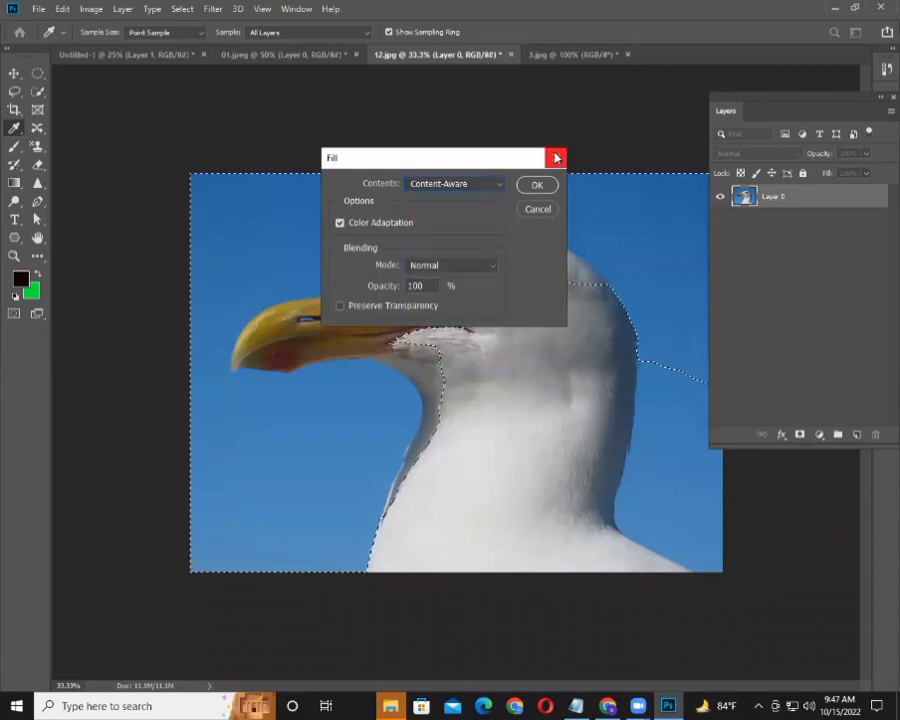
{"action": "key", "text": "v"}
- Return to 01.jpeg and open then dismiss the Fill dialog without filling
{"action": "left_click", "coordinate": [289, 56]}
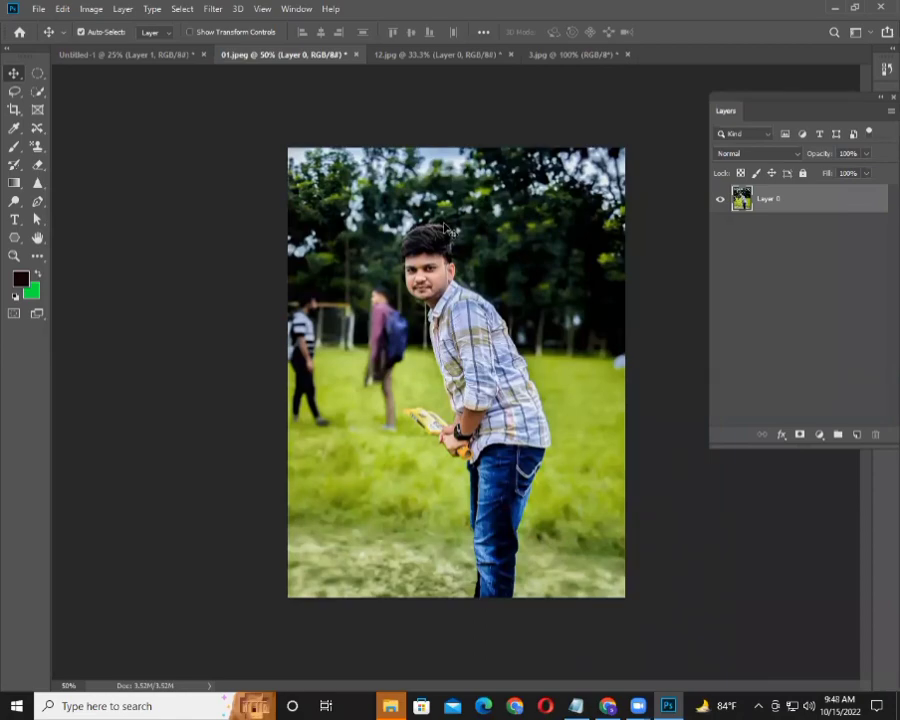
{"action": "key", "text": "shift+F5"}
{"action": "left_click", "coordinate": [488, 186]}
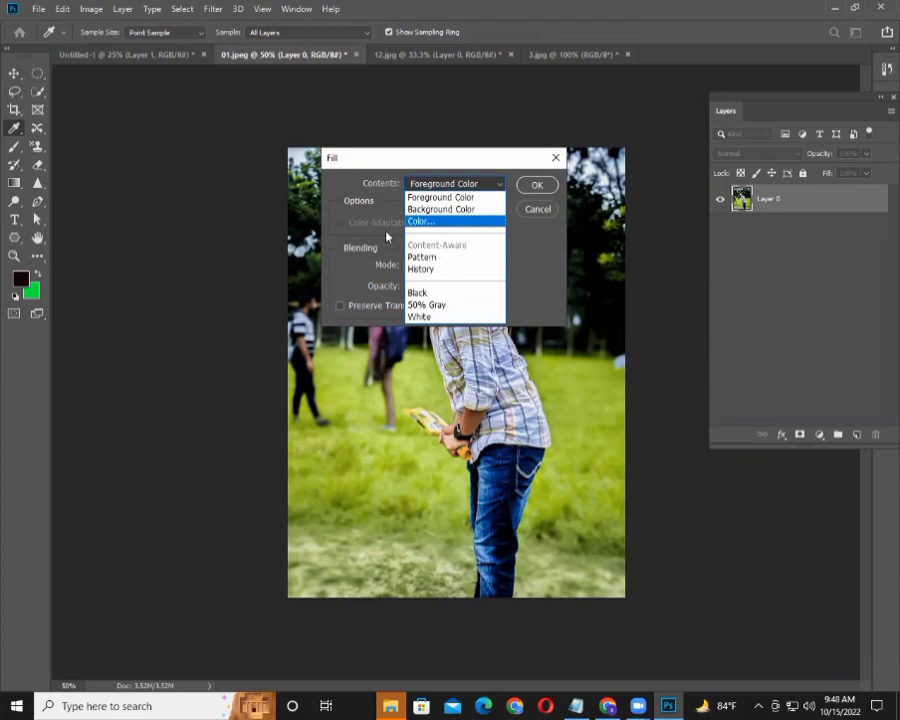
{"action": "left_click", "coordinate": [488, 184]}
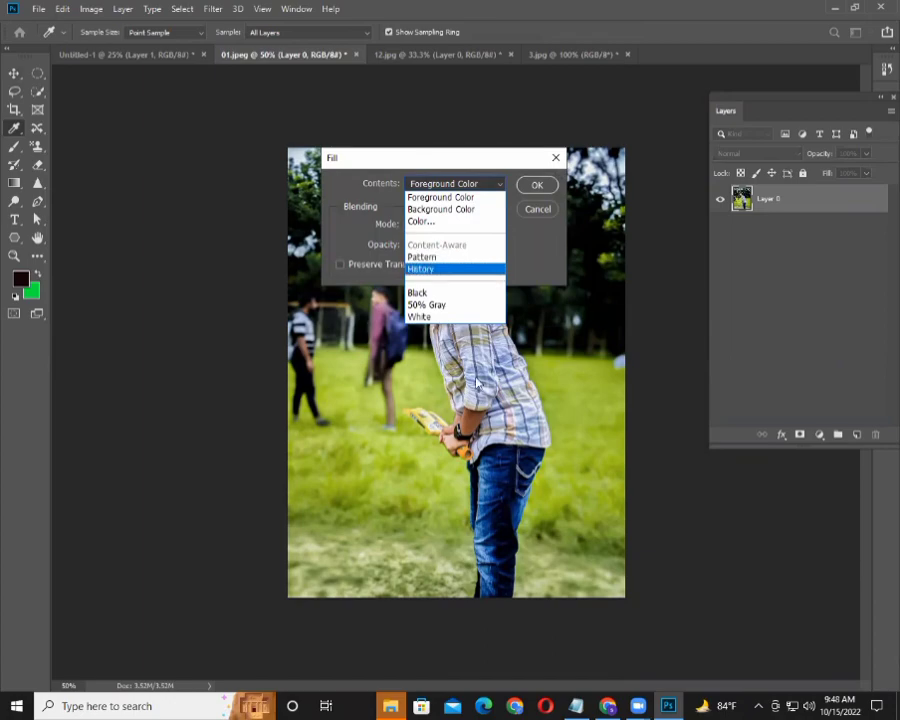
{"action": "left_click", "coordinate": [538, 208]}
{"action": "key", "text": "v"}
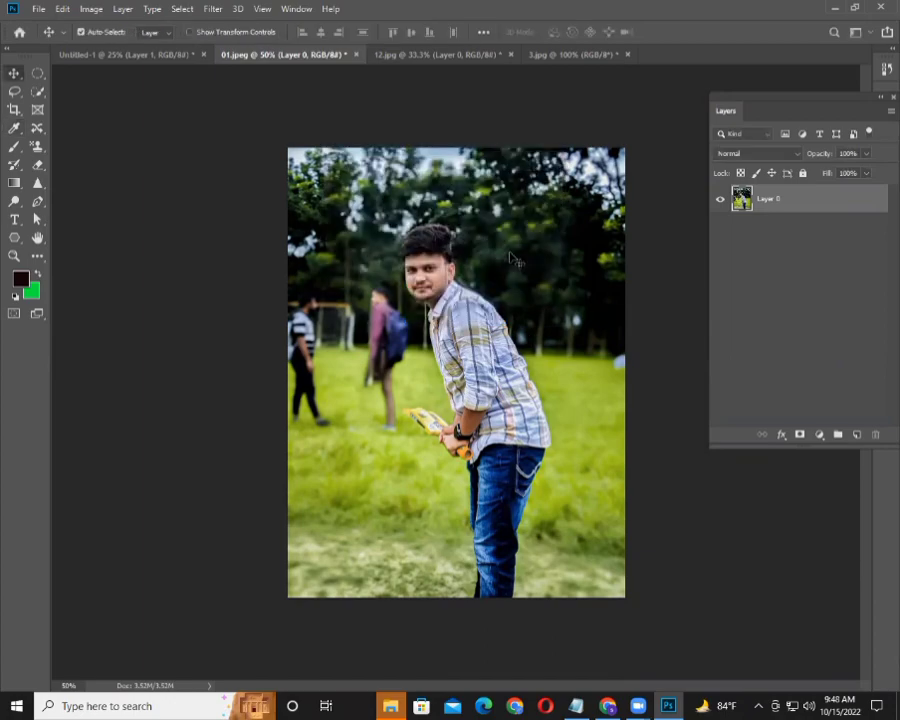
{"action": "left_click", "coordinate": [37, 128]}
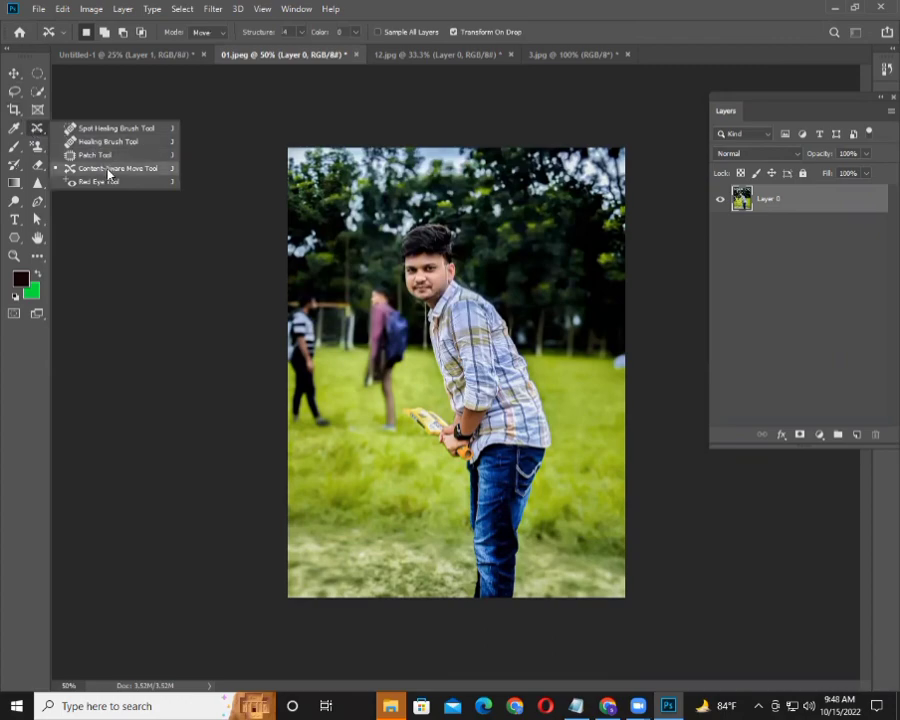
- Lasso the maroon-shirted background man, test deleting him, and undo
{"action": "left_click", "coordinate": [108, 170]}
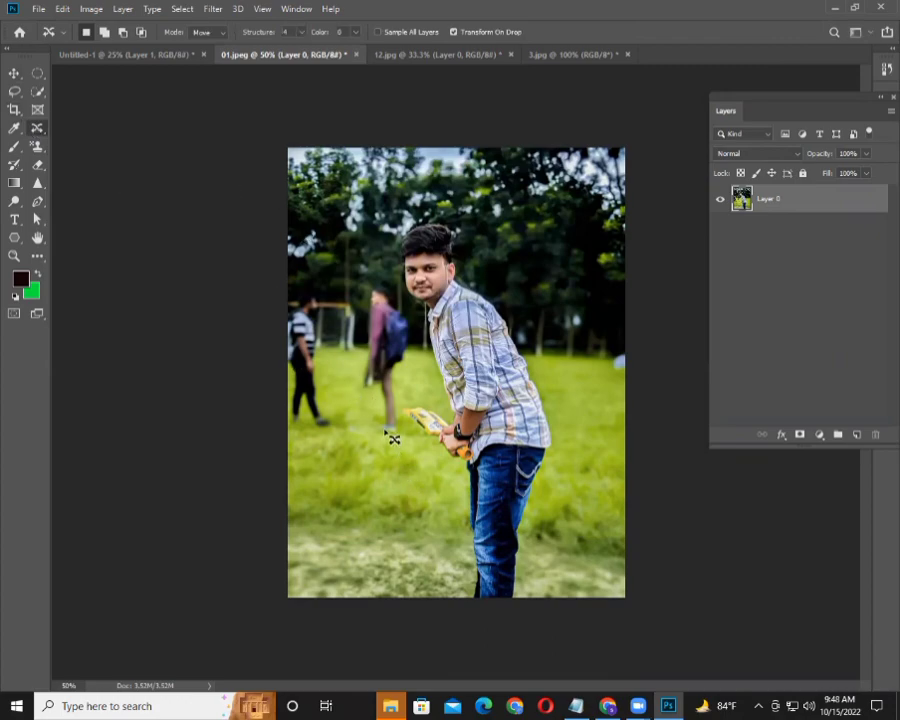
{"action": "mouse_move", "coordinate": [396, 435]}
{"action": "left_mouse_down"}
{"action": "mouse_move", "coordinate": [409, 329]}
{"action": "mouse_move", "coordinate": [376, 312]}
{"action": "mouse_move", "coordinate": [390, 432]}
{"action": "left_mouse_up"}
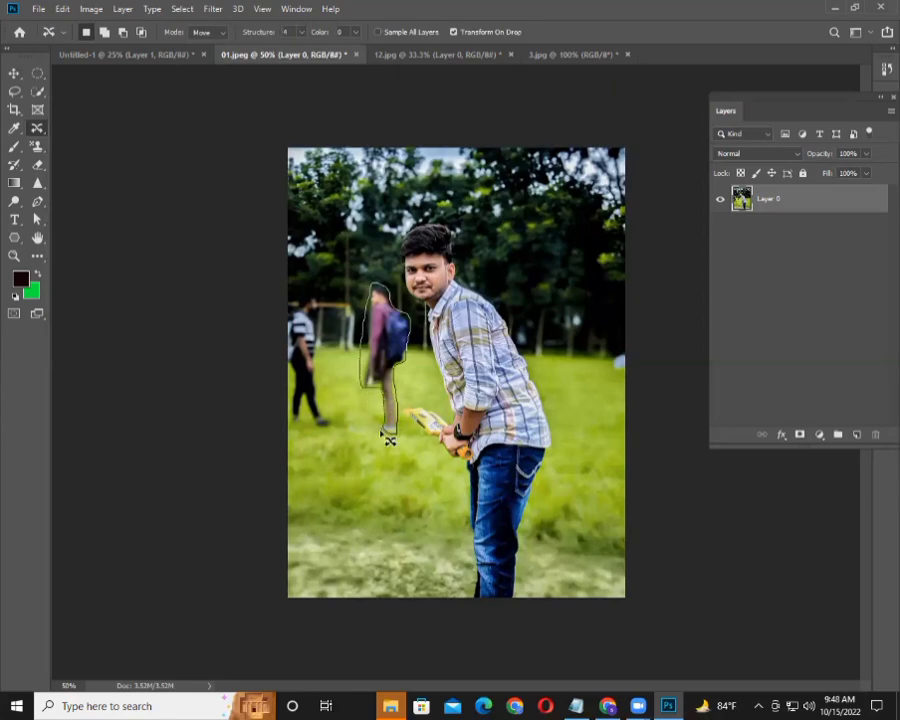
{"action": "key", "text": "Delete"}
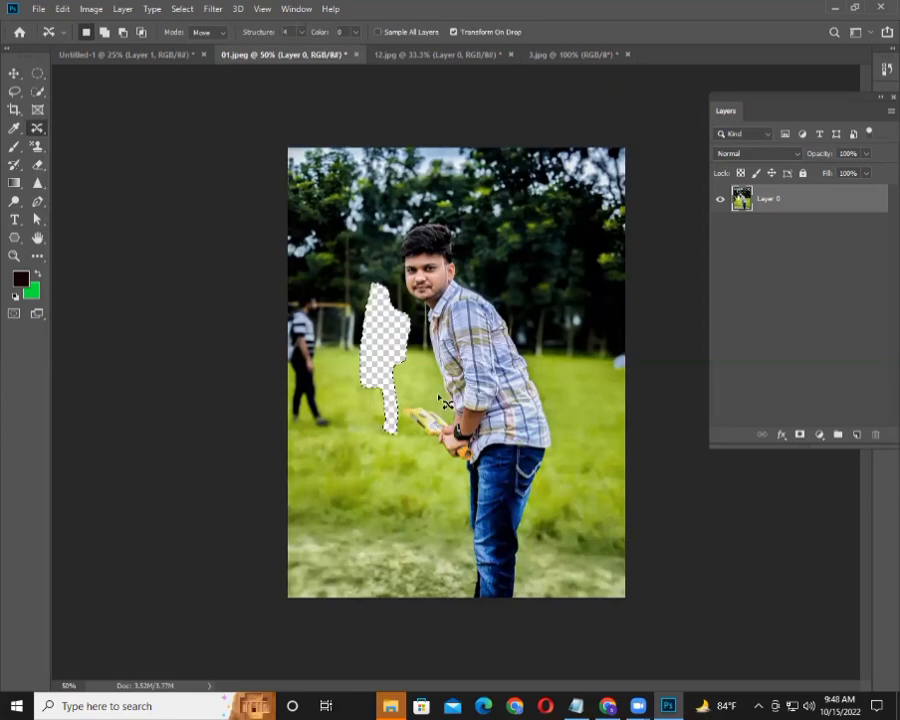
{"action": "key", "text": "shift"}
{"action": "key", "text": "ctrl+z"}
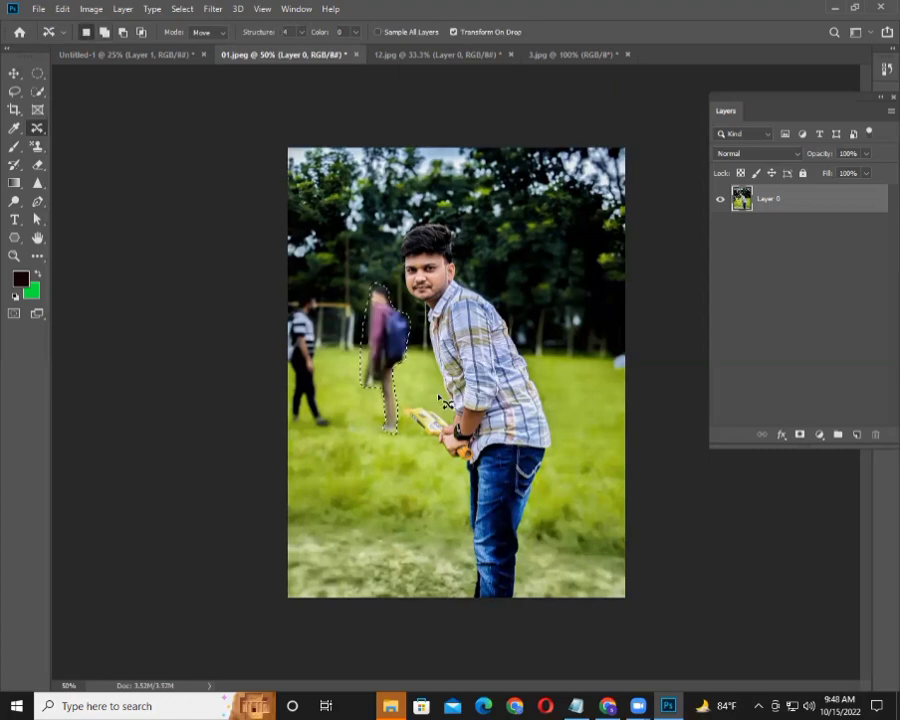
{"action": "key", "text": "shift"}
- Content-aware fill the maroon-shirted man away and deselect
{"action": "key", "text": "shift+BackSpace"}
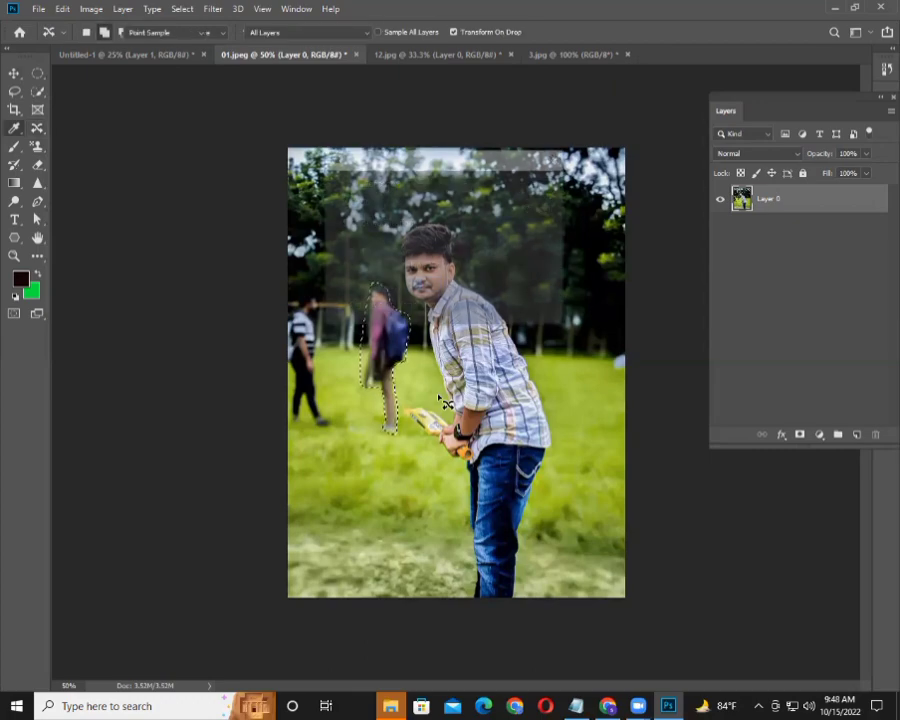
{"action": "left_click", "coordinate": [497, 186]}
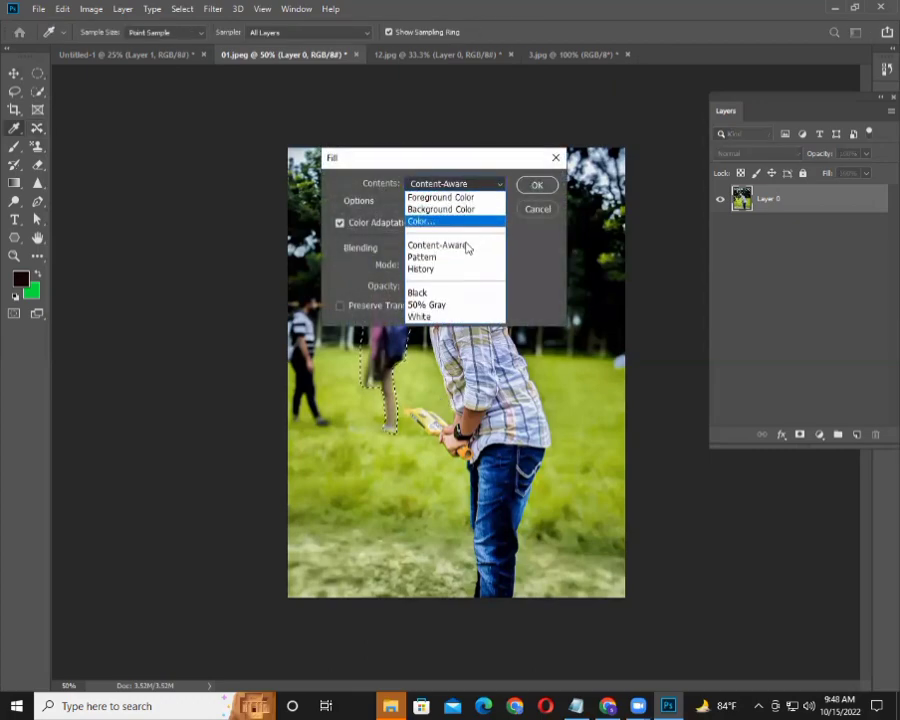
{"action": "left_click", "coordinate": [468, 245]}
{"action": "left_click", "coordinate": [538, 185]}
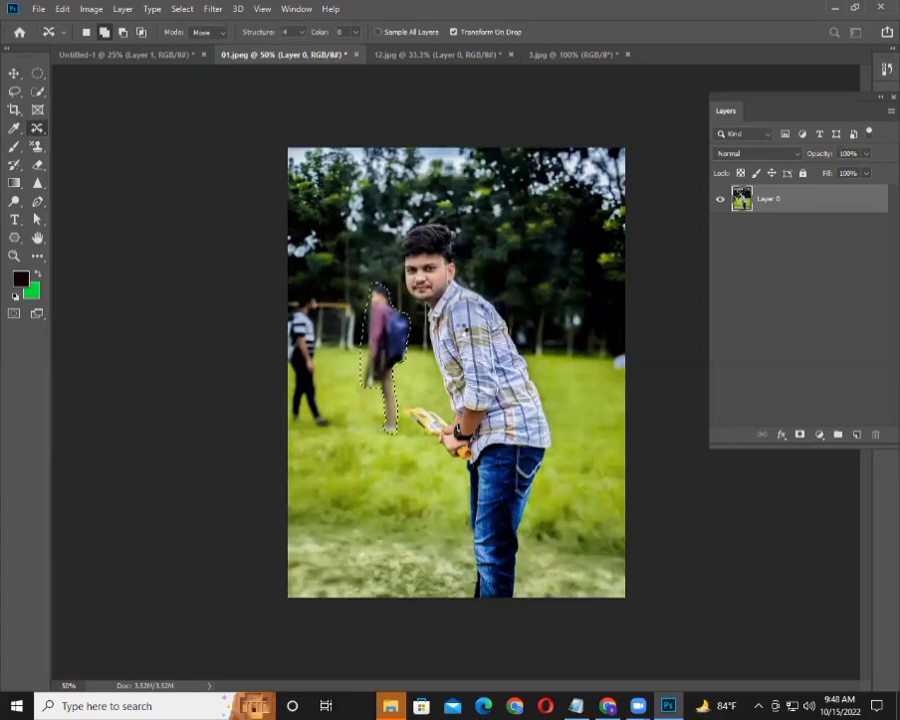
{"action": "left_click_drag", "start_coordinate": [400, 372], "coordinate": [398, 366]}
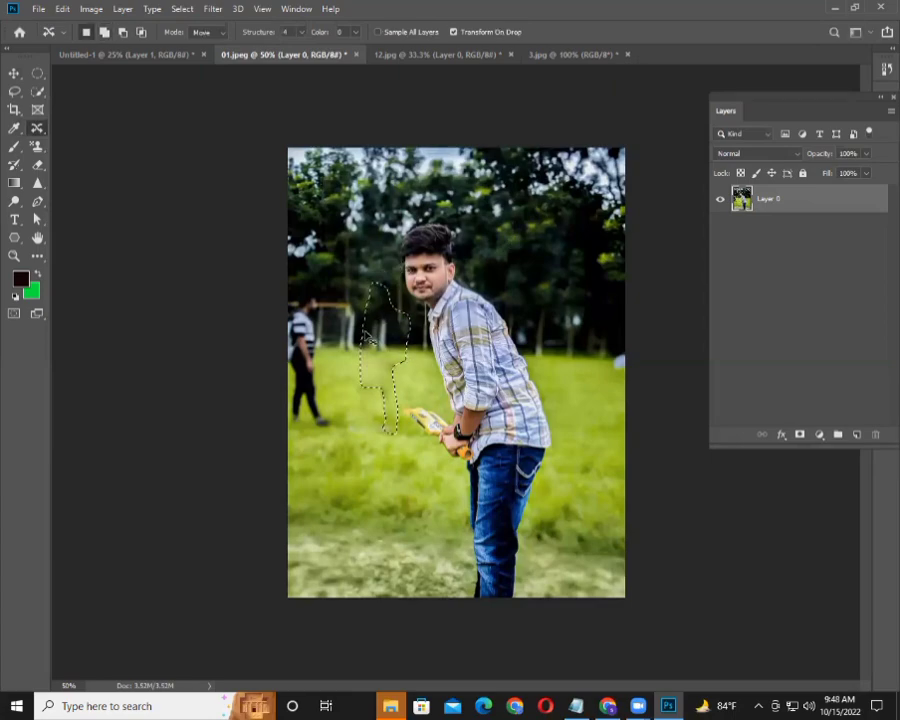
{"action": "key", "text": "ctrl+d"}
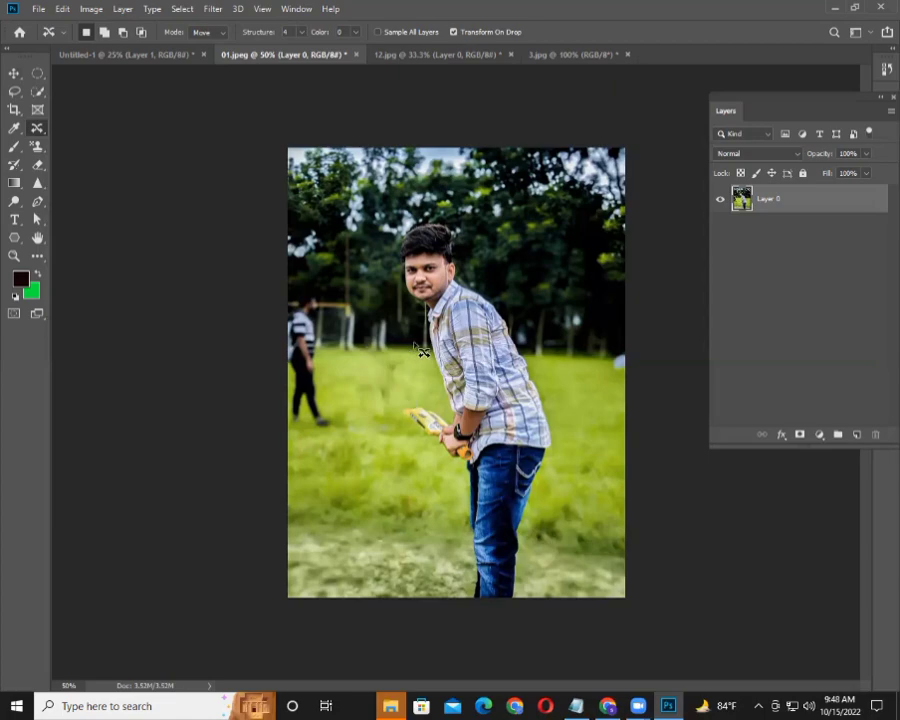
- Lasso the left-edge person and content-aware fill them away, then deselect
{"action": "mouse_move", "coordinate": [289, 418]}
{"action": "left_mouse_down"}
{"action": "mouse_move", "coordinate": [343, 443]}
{"action": "mouse_move", "coordinate": [325, 374]}
{"action": "mouse_move", "coordinate": [331, 334]}
{"action": "mouse_move", "coordinate": [302, 284]}
{"action": "mouse_move", "coordinate": [286, 366]}
{"action": "mouse_move", "coordinate": [291, 419]}
{"action": "left_mouse_up"}
{"action": "key", "text": "Delete"}
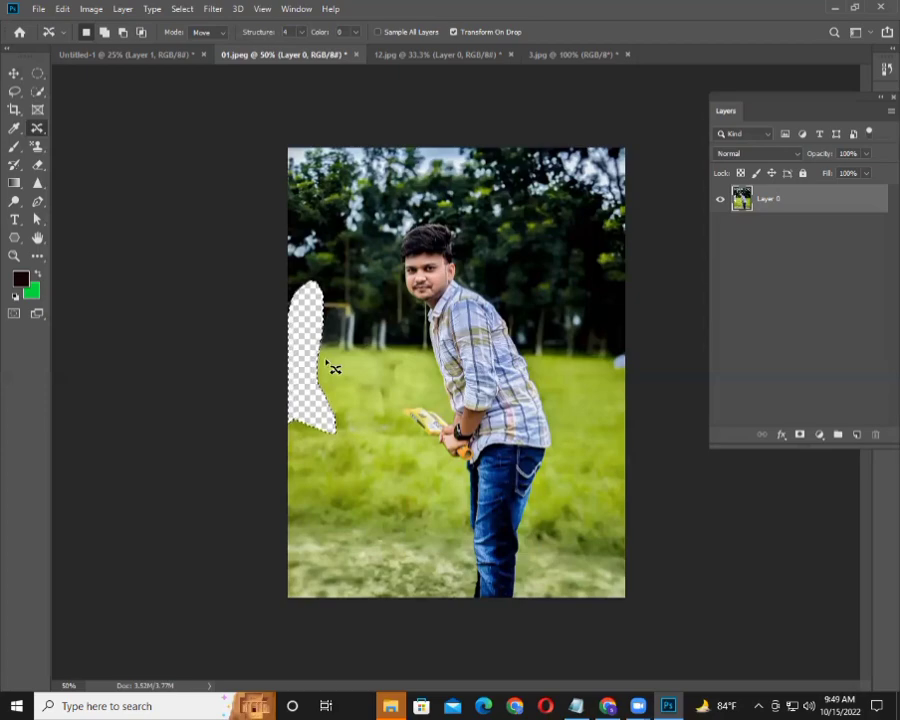
{"action": "key", "text": "ctrl+z"}
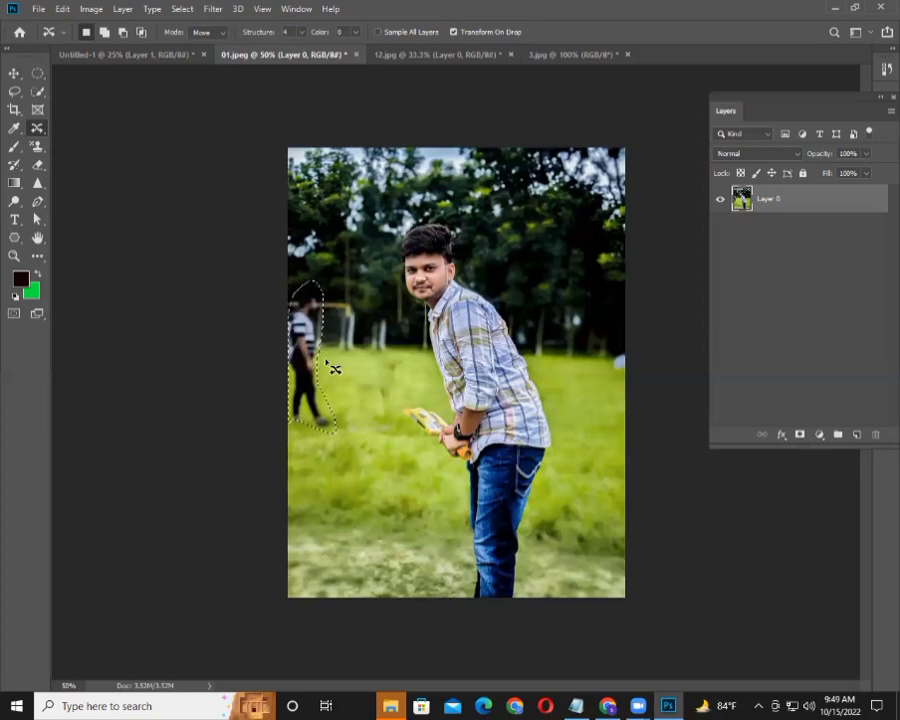
{"action": "key", "text": "shift+F5"}
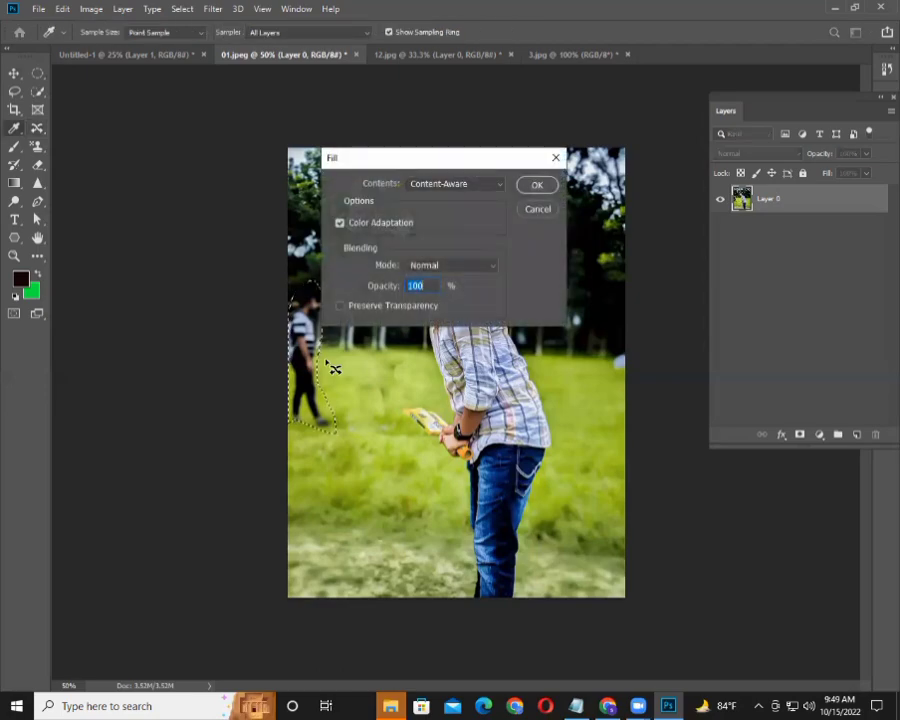
{"action": "left_click", "coordinate": [534, 183]}
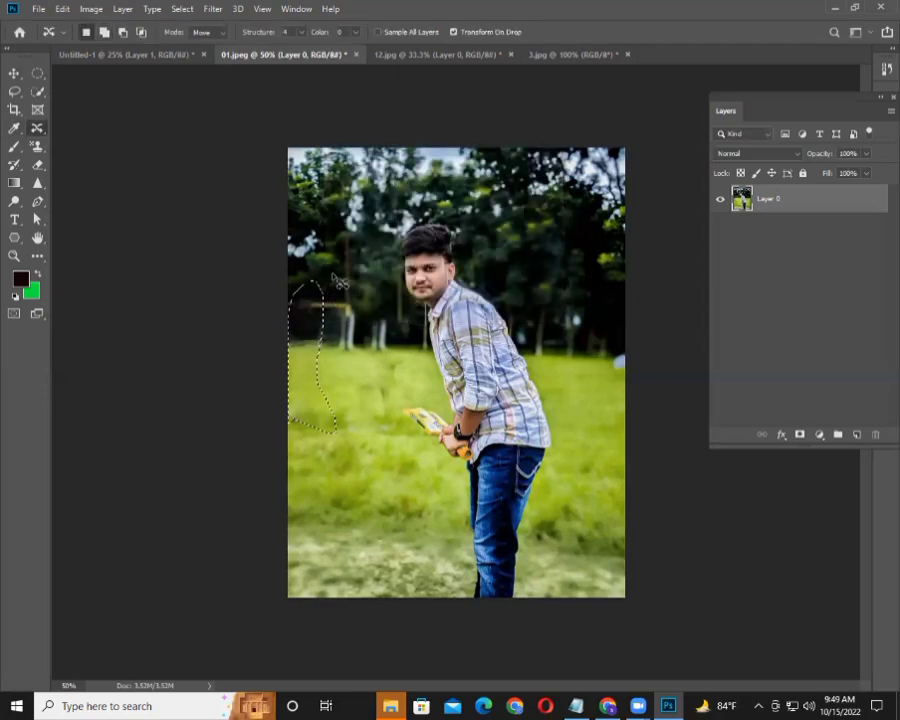
{"action": "key", "text": "ctrl+d"}
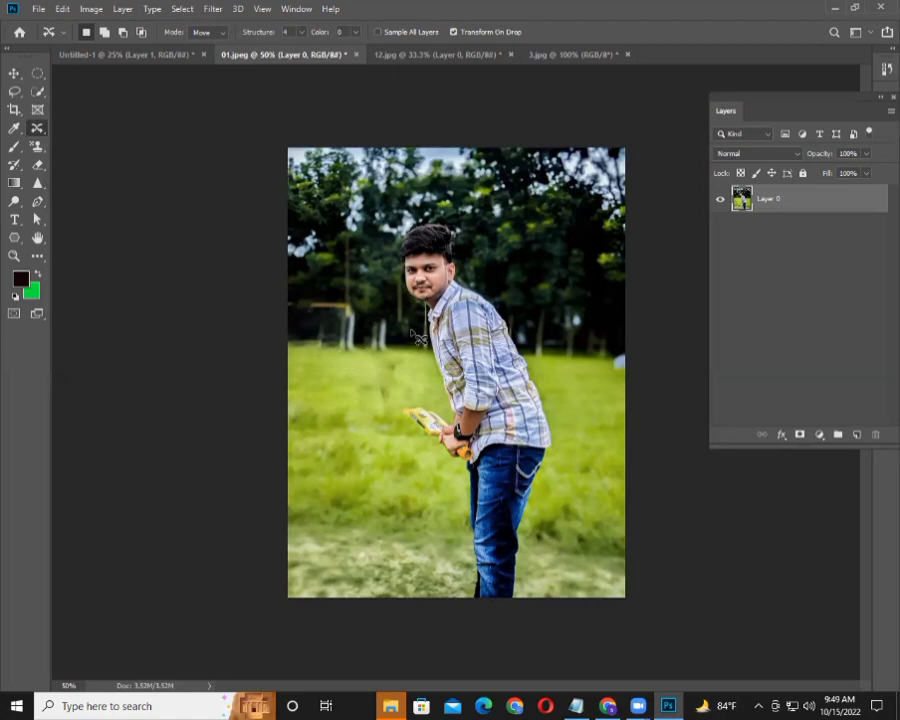
- Scroll around to inspect the filled area, then undo the left-edge person's content-aware fill
{"action": "scroll", "coordinate": [400, 352], "scroll_direction": "down", "scroll_amount": 1}
{"action": "scroll", "coordinate": [428, 343], "scroll_direction": "down", "scroll_amount": 1}
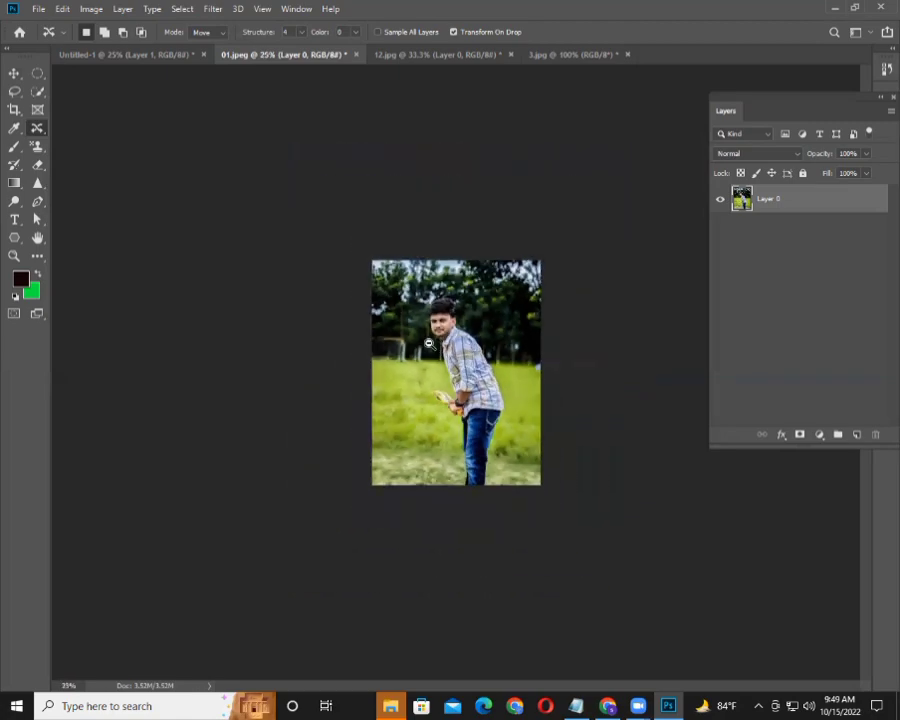
{"action": "scroll", "coordinate": [447, 360], "scroll_direction": "up", "scroll_amount": 1}
{"action": "scroll", "coordinate": [447, 360], "scroll_direction": "up", "scroll_amount": 1}
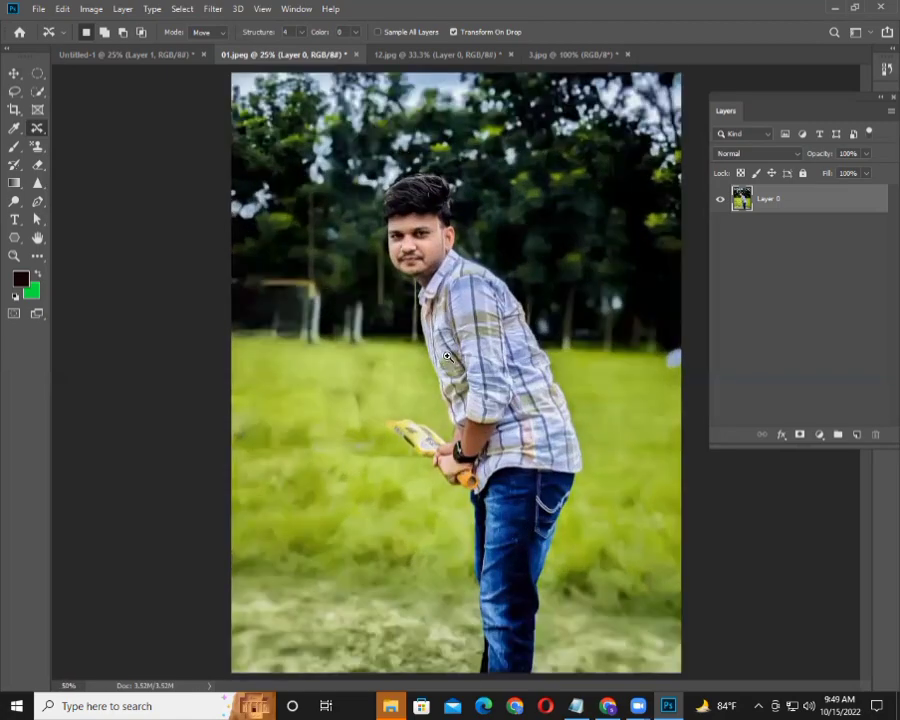
{"action": "scroll", "coordinate": [447, 357], "scroll_direction": "up", "scroll_amount": 4}
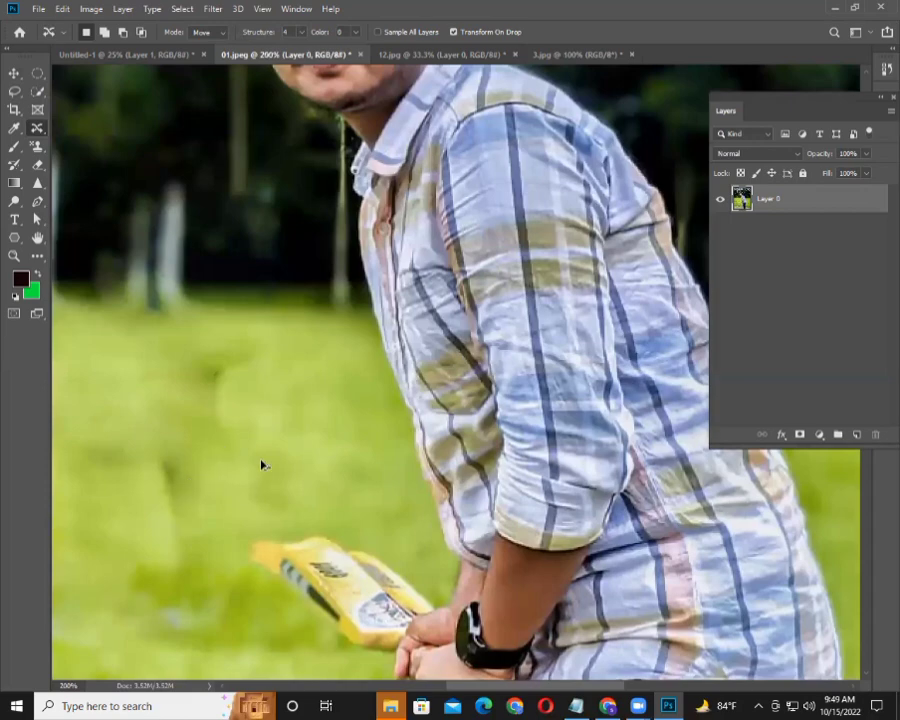
{"action": "scroll", "coordinate": [318, 432], "scroll_direction": "down", "scroll_amount": 3}
{"action": "scroll", "coordinate": [450, 362], "scroll_direction": "right", "scroll_amount": 1}
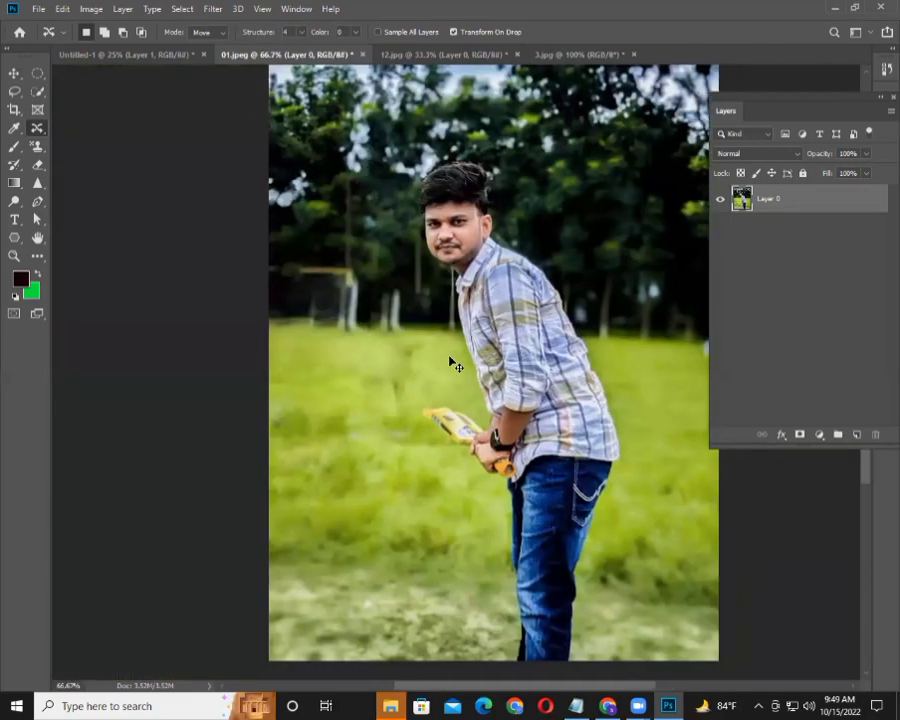
{"action": "scroll", "coordinate": [450, 362], "scroll_direction": "right", "scroll_amount": 2}
{"action": "scroll", "coordinate": [430, 344], "scroll_direction": "down", "scroll_amount": 1}
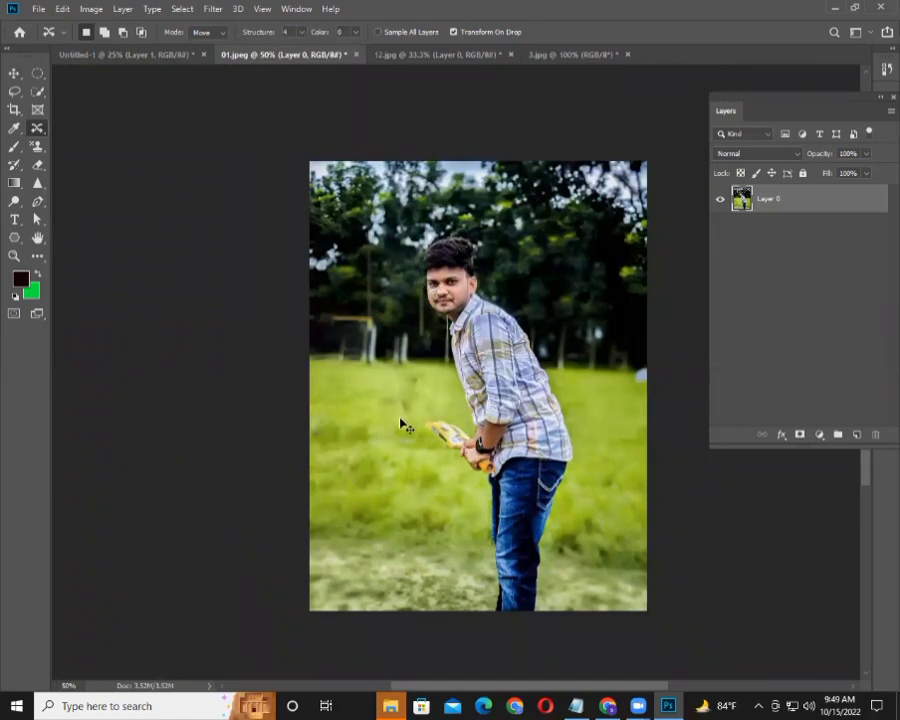
{"action": "key", "text": "ctrl+z"}
{"action": "key", "text": "ctrl+z"}
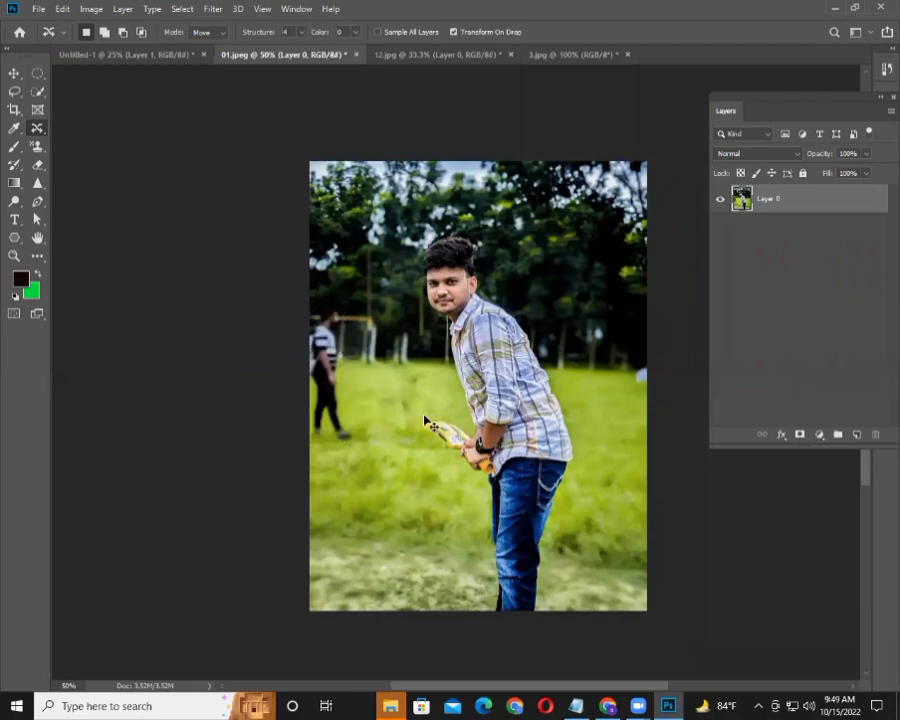
{"action": "key", "text": "ctrl+z"}
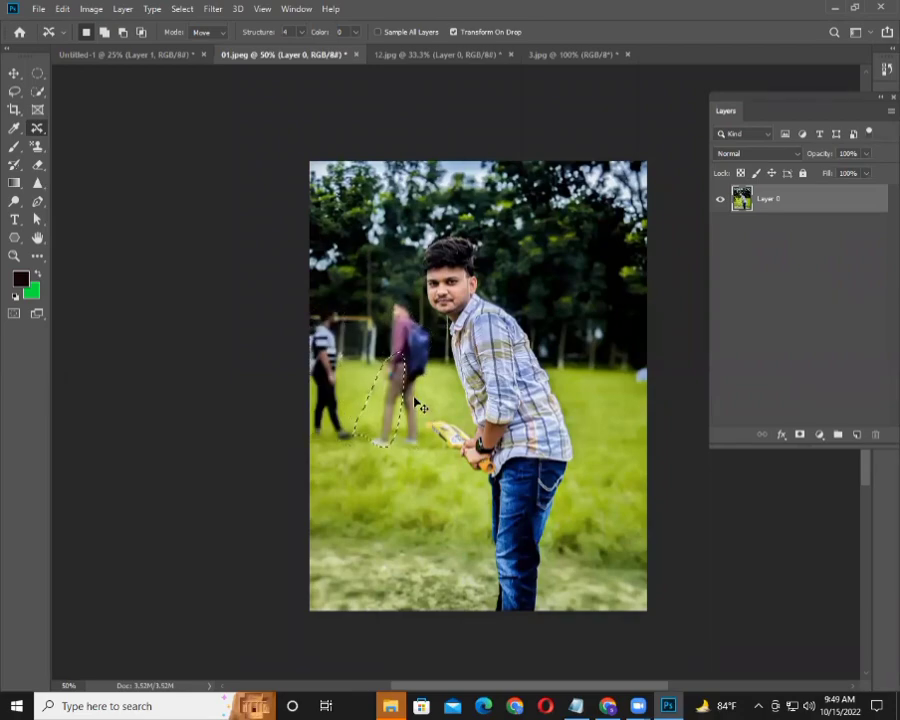
{"action": "key", "text": "ctrl+z"}
{"action": "right_click", "coordinate": [33, 138]}
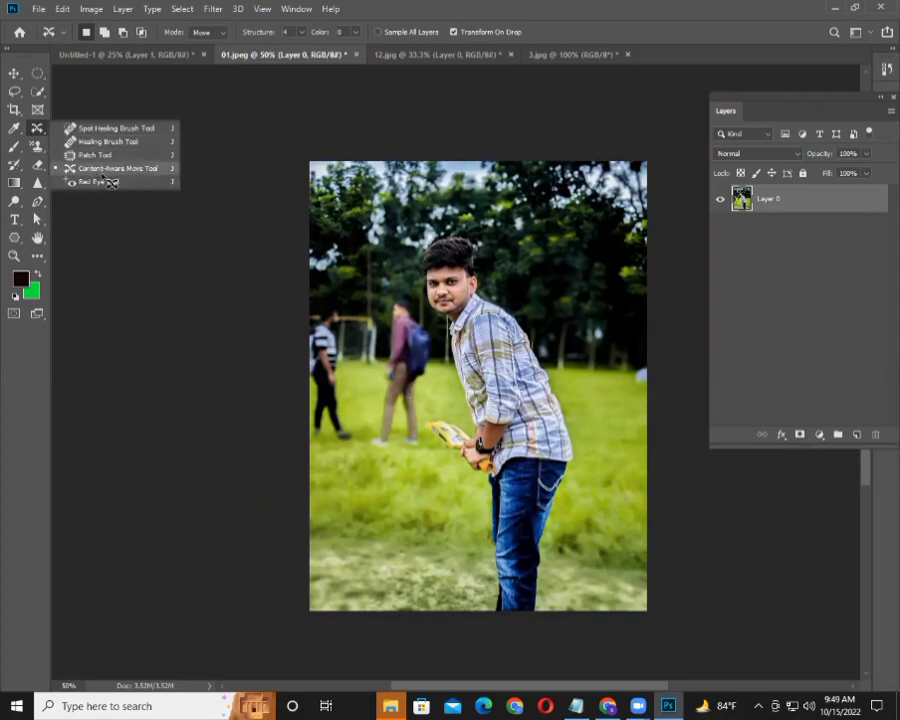
{"action": "left_click", "coordinate": [90, 168]}
{"action": "mouse_move", "coordinate": [370, 453]}
{"action": "left_mouse_down"}
{"action": "mouse_move", "coordinate": [438, 455]}
{"action": "mouse_move", "coordinate": [400, 274]}
{"action": "left_mouse_up"}
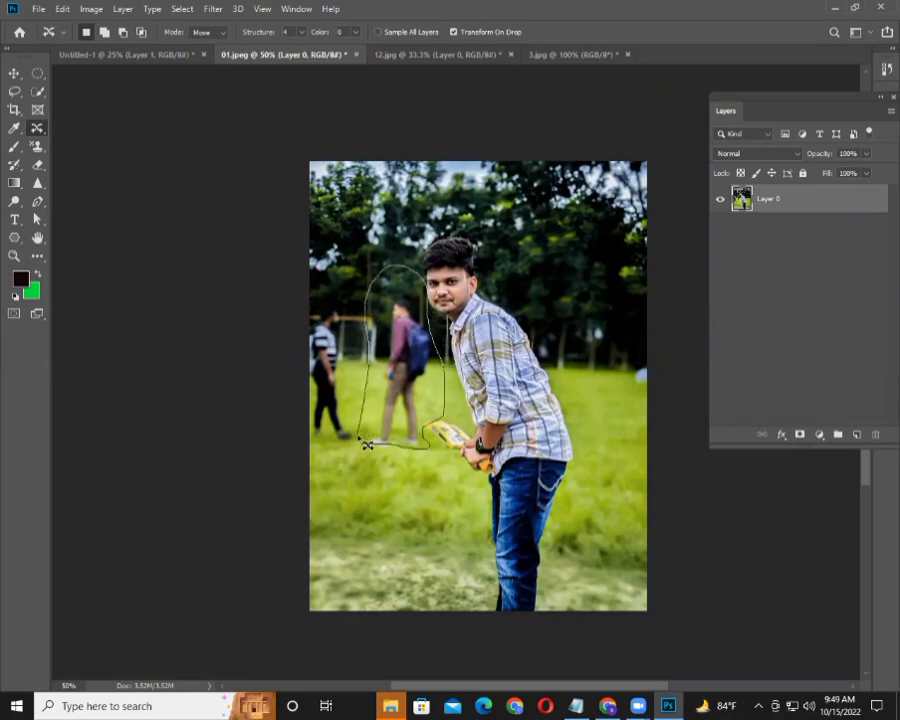
{"action": "left_click_drag", "start_coordinate": [400, 274], "coordinate": [366, 442]}
{"action": "left_click_drag", "start_coordinate": [447, 321], "coordinate": [437, 336]}
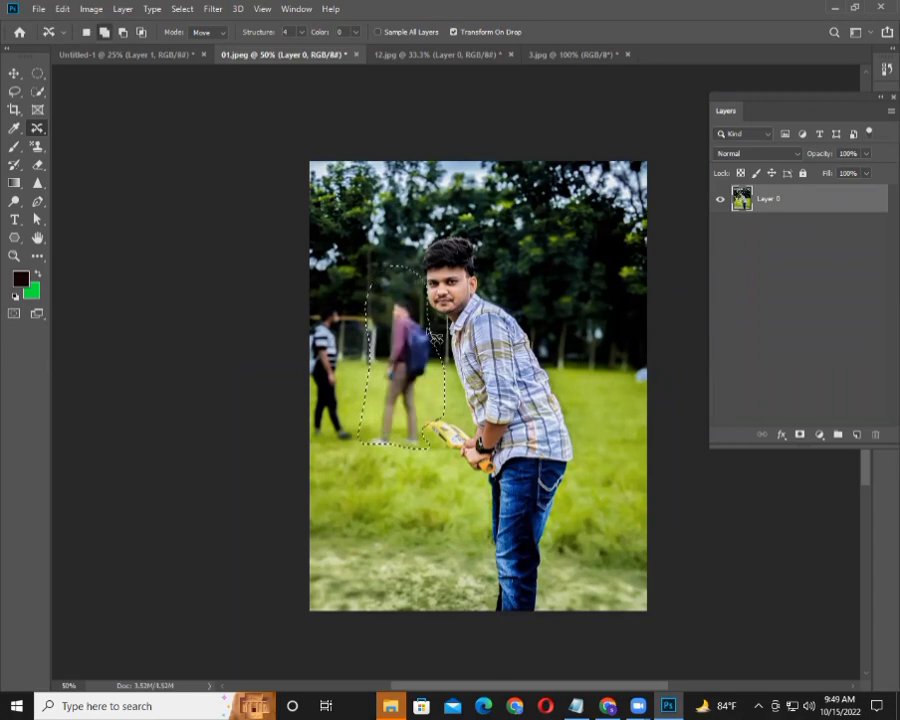
{"action": "key", "text": "i"}
{"action": "key", "text": "shift+BackSpace"}
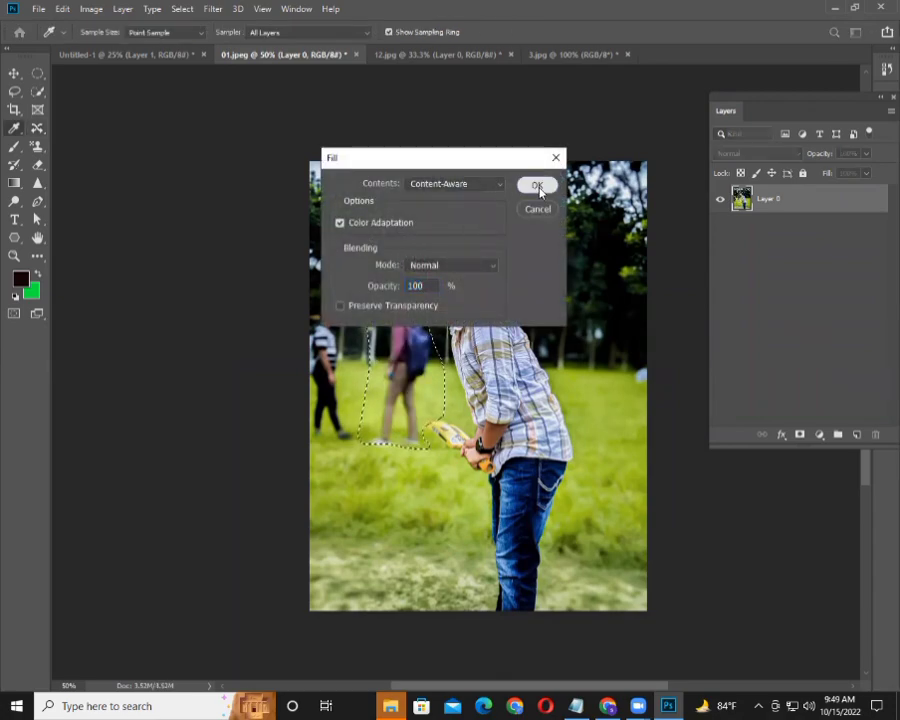
{"action": "left_click", "coordinate": [536, 185]}
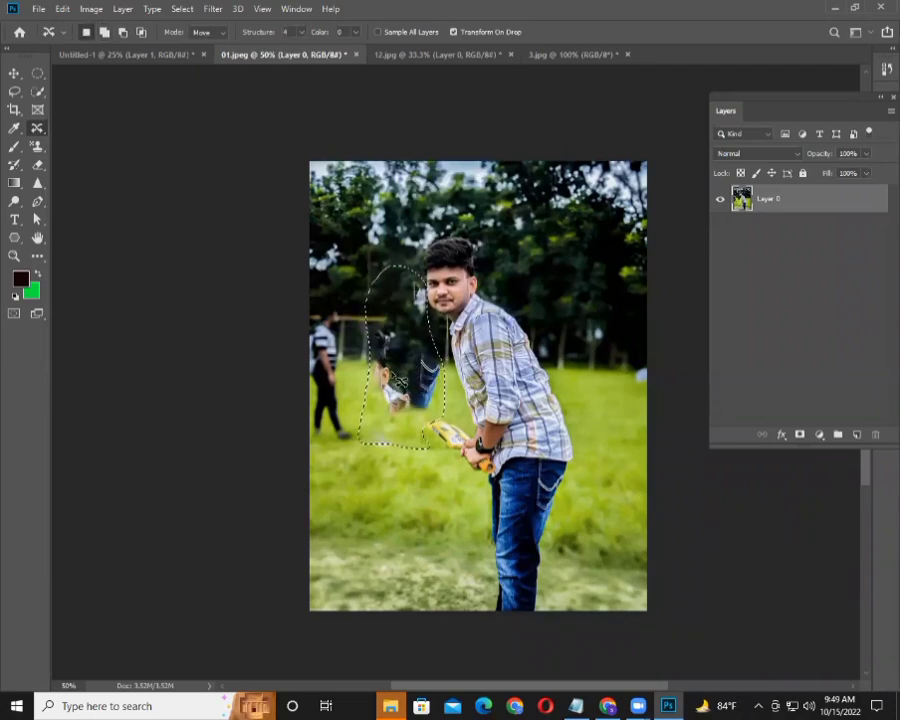
{"action": "key", "text": "ctrl+d"}
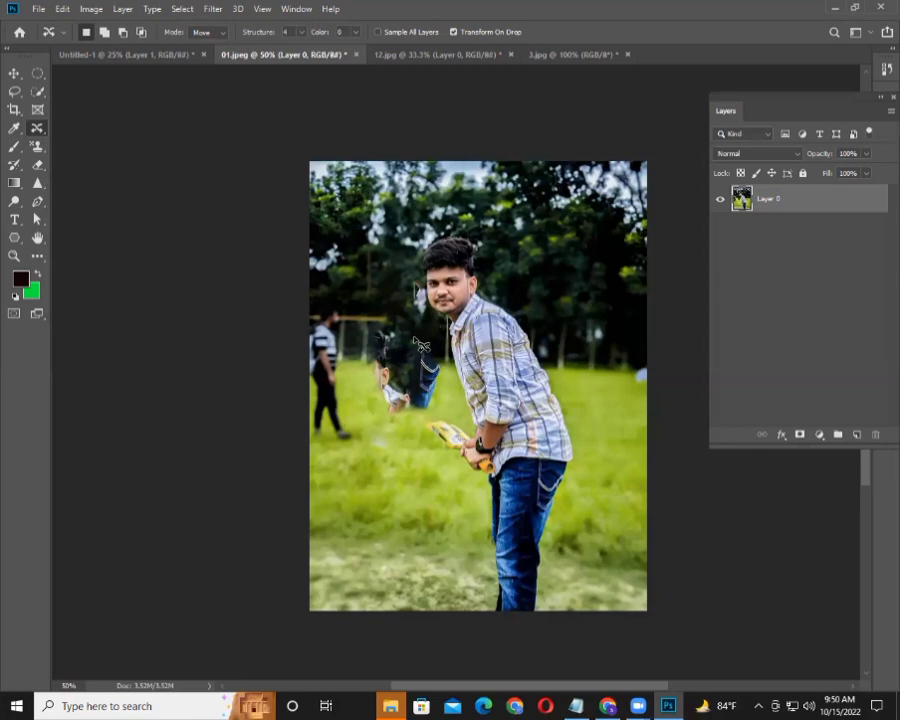
{"action": "key", "text": "ctrl+z"}
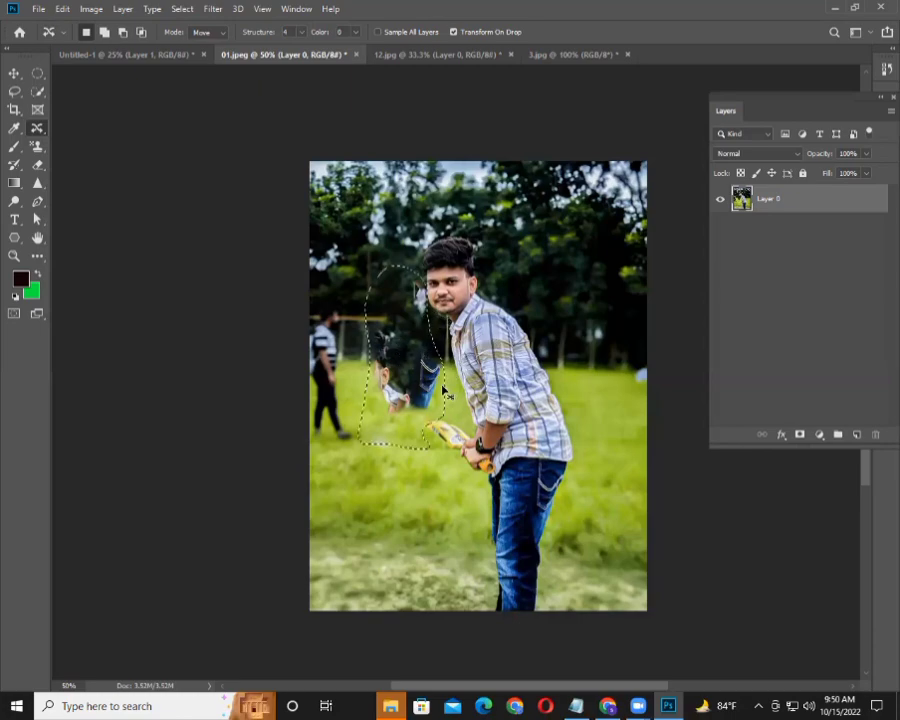
{"action": "key", "text": "ctrl+d"}
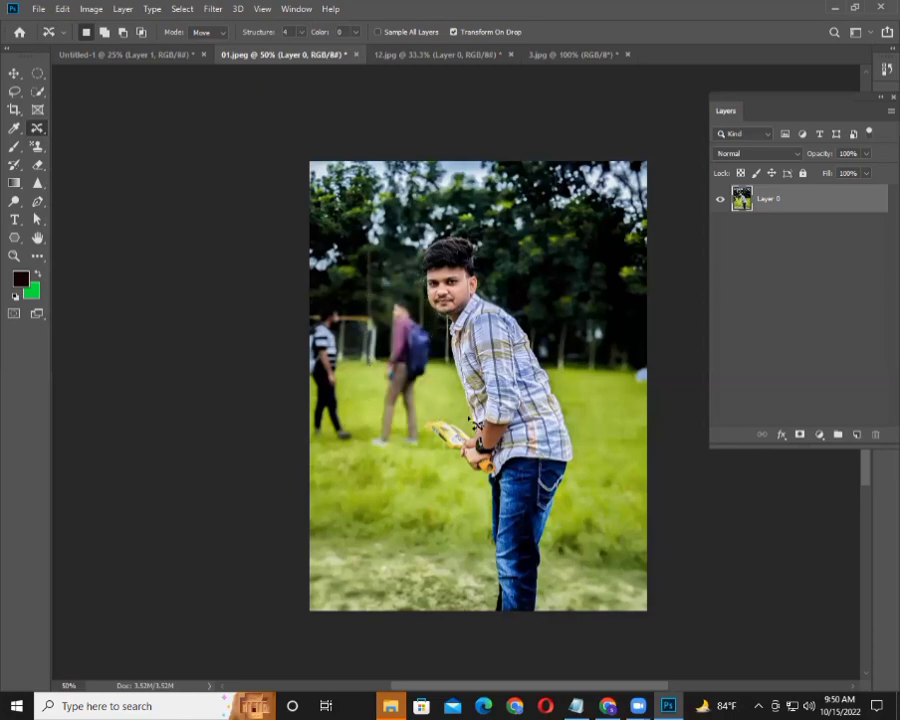
- Lasso the person in pink and Content-Aware fill them away with grass
{"action": "mouse_move", "coordinate": [377, 450]}
{"action": "left_mouse_down"}
{"action": "mouse_move", "coordinate": [400, 425]}
{"action": "mouse_move", "coordinate": [418, 456]}
{"action": "mouse_move", "coordinate": [423, 398]}
{"action": "mouse_move", "coordinate": [441, 360]}
{"action": "mouse_move", "coordinate": [409, 299]}
{"action": "mouse_move", "coordinate": [390, 338]}
{"action": "mouse_move", "coordinate": [395, 365]}
{"action": "mouse_move", "coordinate": [376, 452]}
{"action": "mouse_move", "coordinate": [370, 446]}
{"action": "left_mouse_up"}
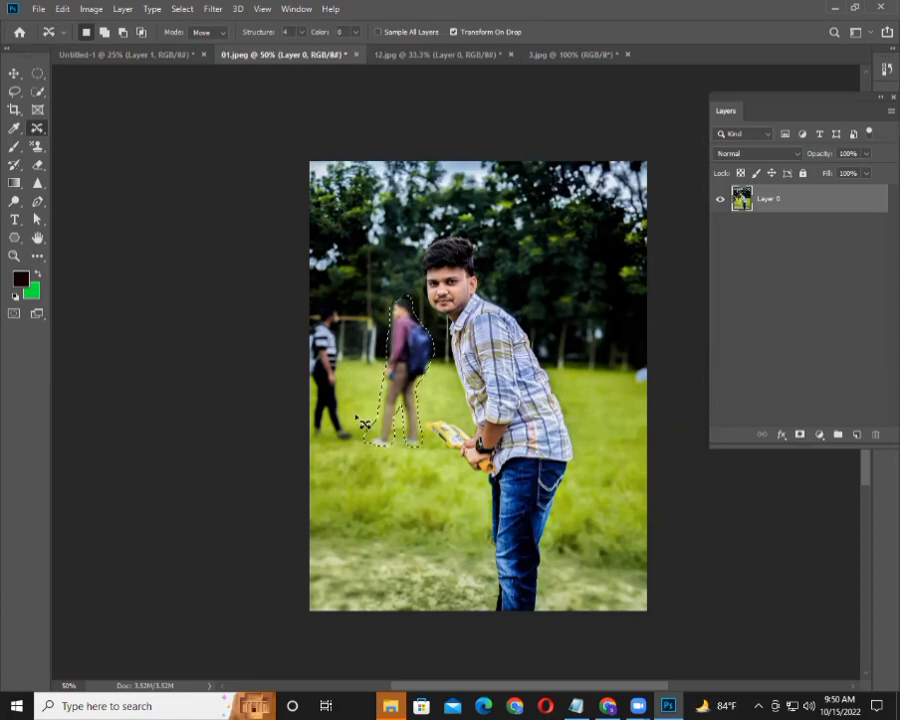
{"action": "key", "text": "shift"}
{"action": "key", "text": "shift+F5"}
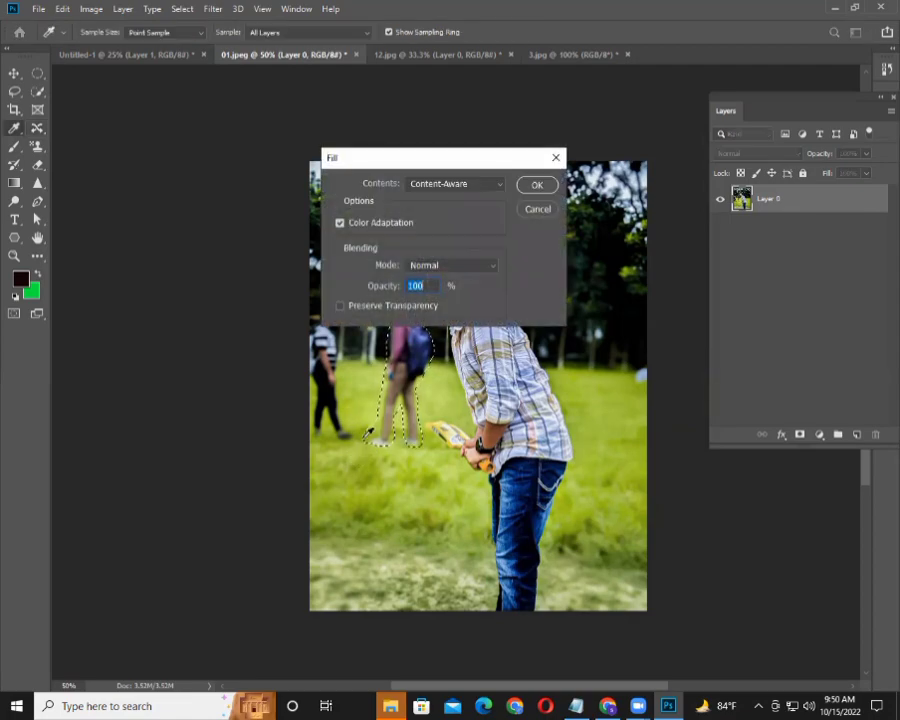
{"action": "left_click", "coordinate": [537, 188]}
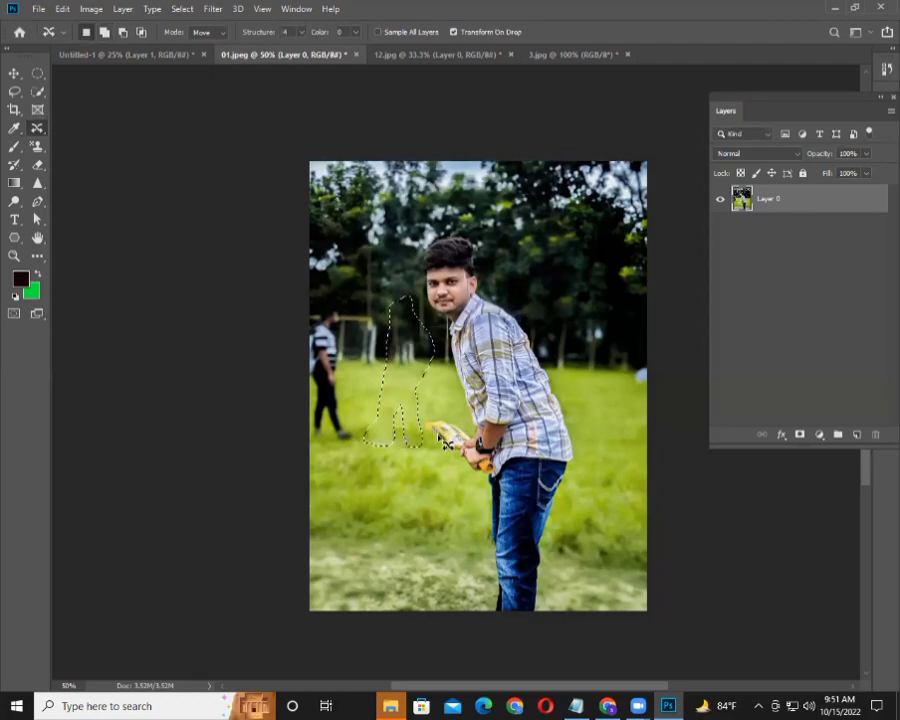
{"action": "key", "text": "ctrl+d"}
- Remove the striped-shirt person at the left edge with Content-Aware fill, Color Adaptation off
{"action": "mouse_move", "coordinate": [312, 425]}
{"action": "left_mouse_down"}
{"action": "mouse_move", "coordinate": [355, 341]}
{"action": "mouse_move", "coordinate": [347, 422]}
{"action": "left_mouse_up"}
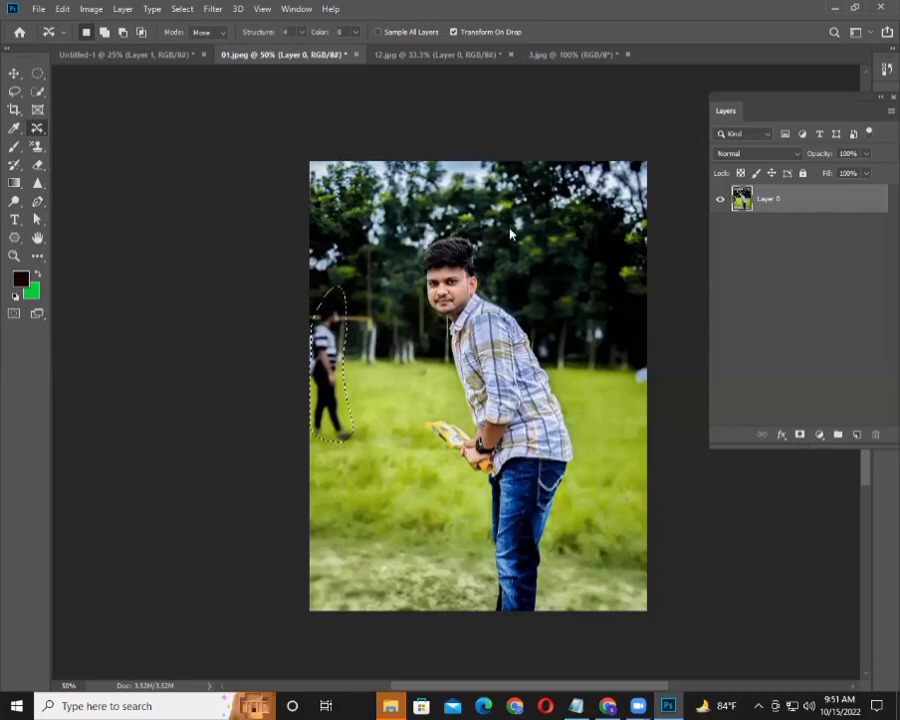
{"action": "key", "text": "shift+BackSpace"}
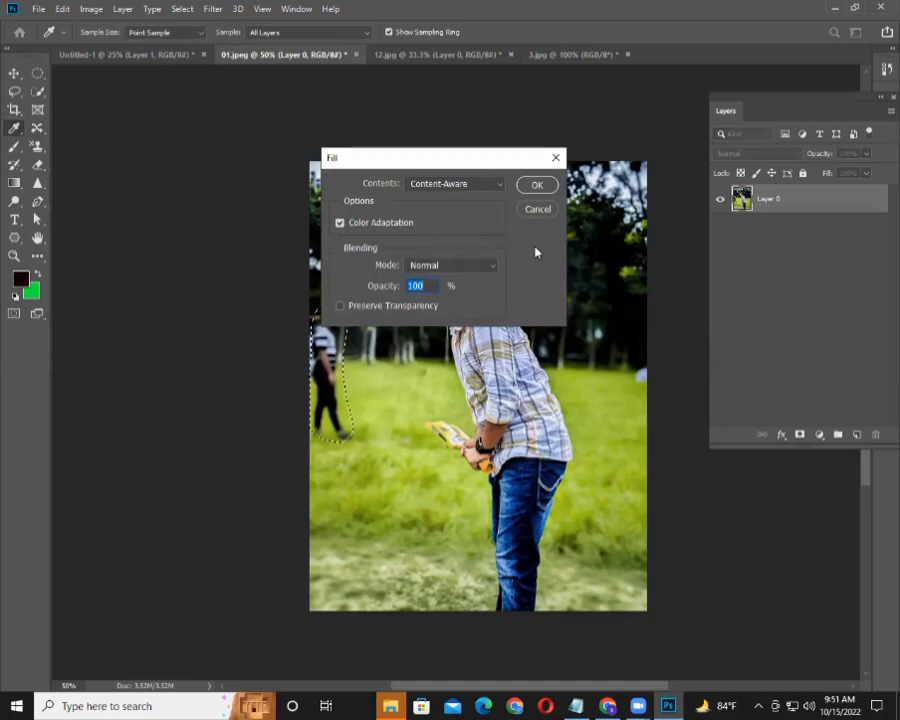
{"action": "left_click", "coordinate": [340, 222]}
{"action": "left_click", "coordinate": [540, 185]}
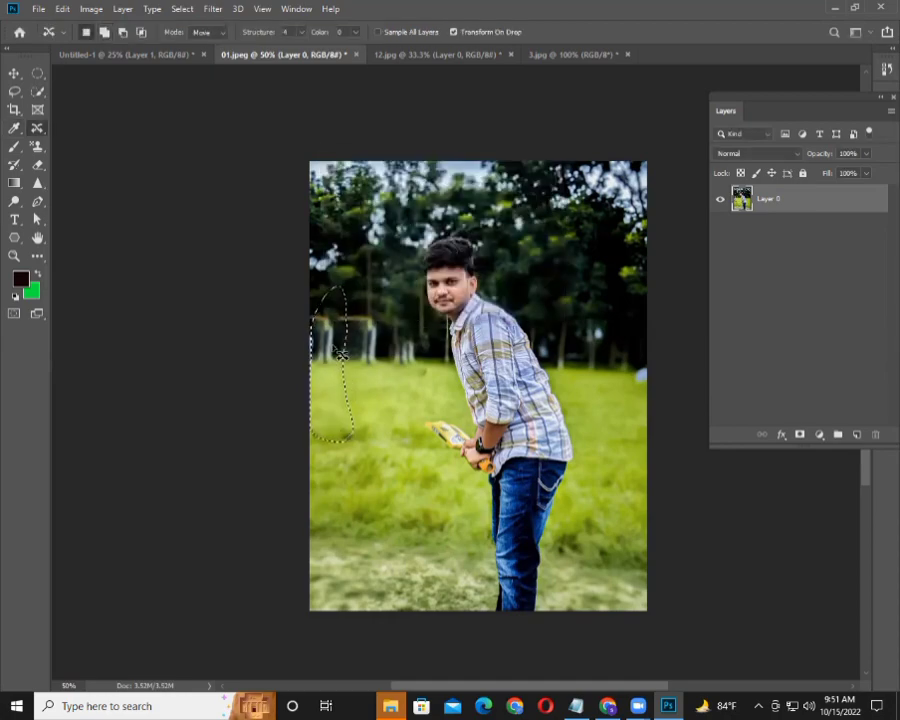
{"action": "key", "text": "ctrl+d"}
{"action": "key", "text": "ctrl+minus"}
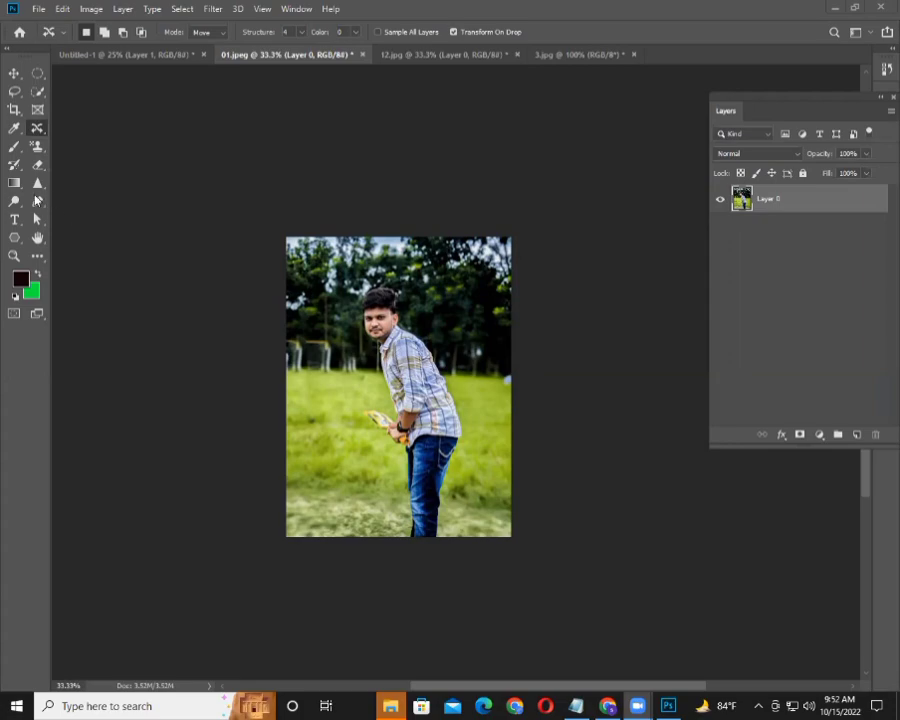
{"action": "left_click", "coordinate": [37, 201]}
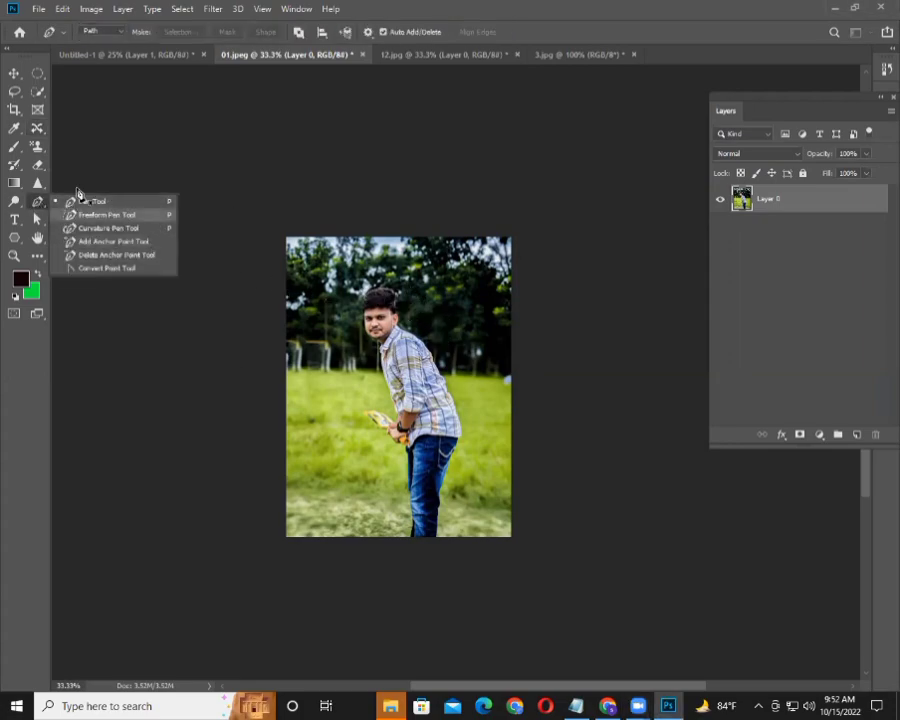
{"action": "left_click", "coordinate": [38, 166]}
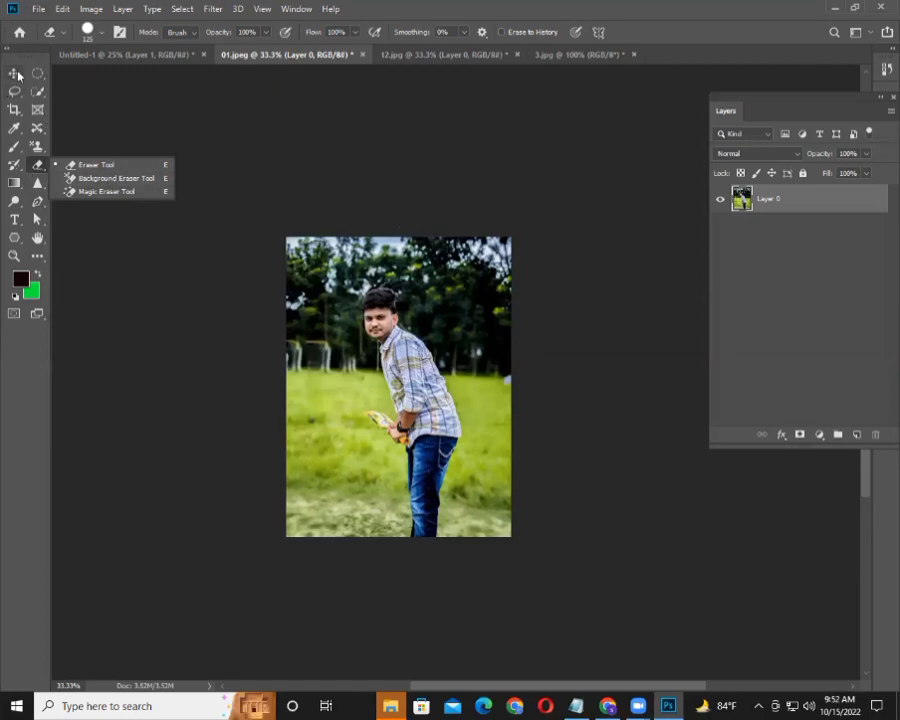
{"action": "key", "text": "v"}
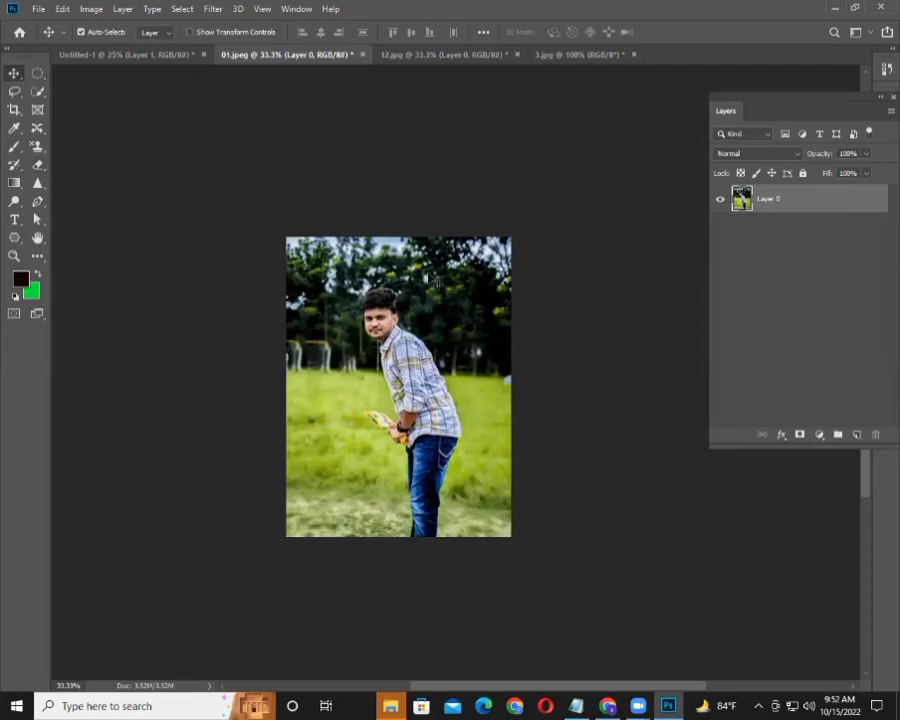
- Delete Untitled-1's tree photo layer and fill the canvas with the dark maroon foreground colour
{"action": "left_click", "coordinate": [130, 54]}
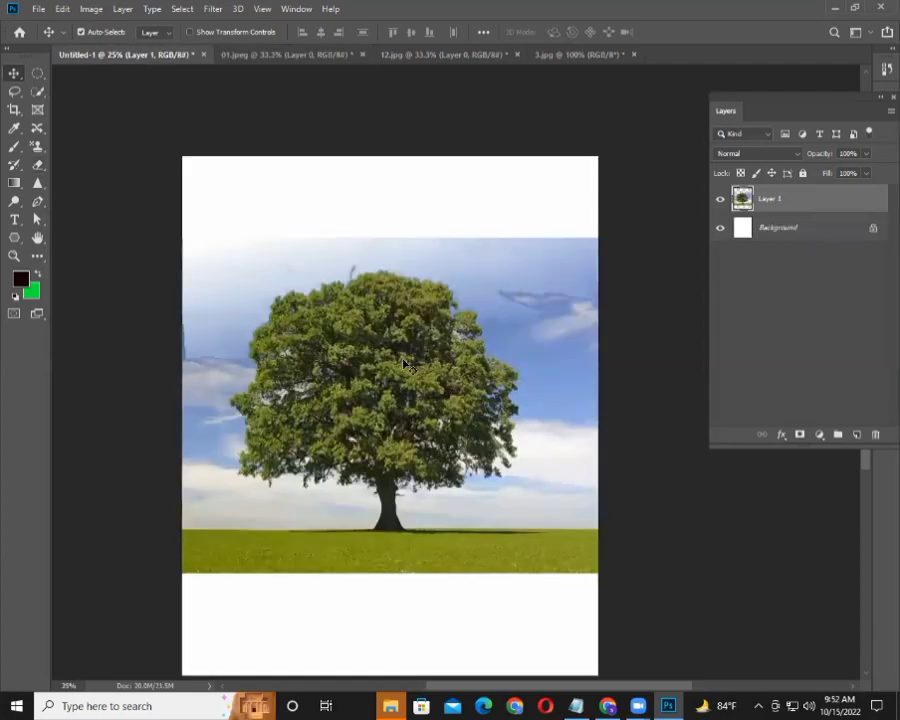
{"action": "key", "text": "Delete"}
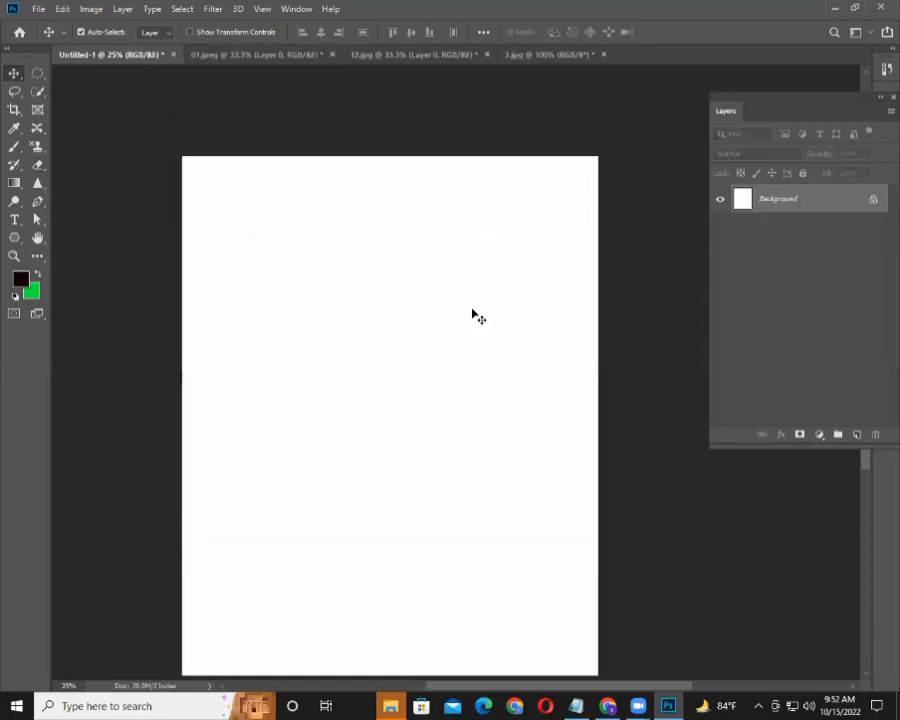
{"action": "scroll", "coordinate": [396, 262], "scroll_direction": "down", "scroll_amount": 2}
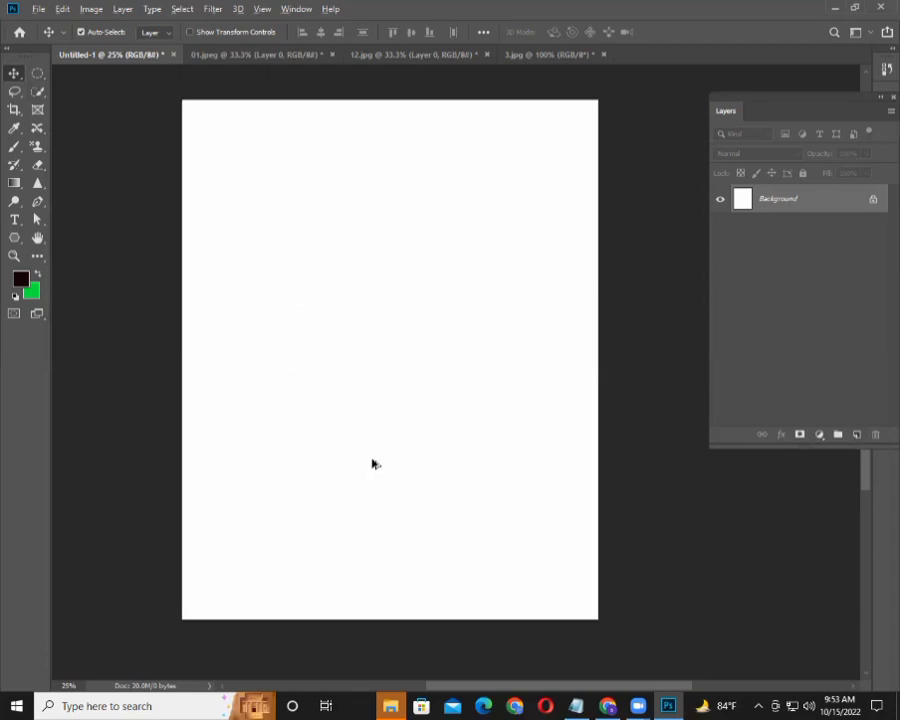
{"action": "key", "text": "alt+BackSpace"}
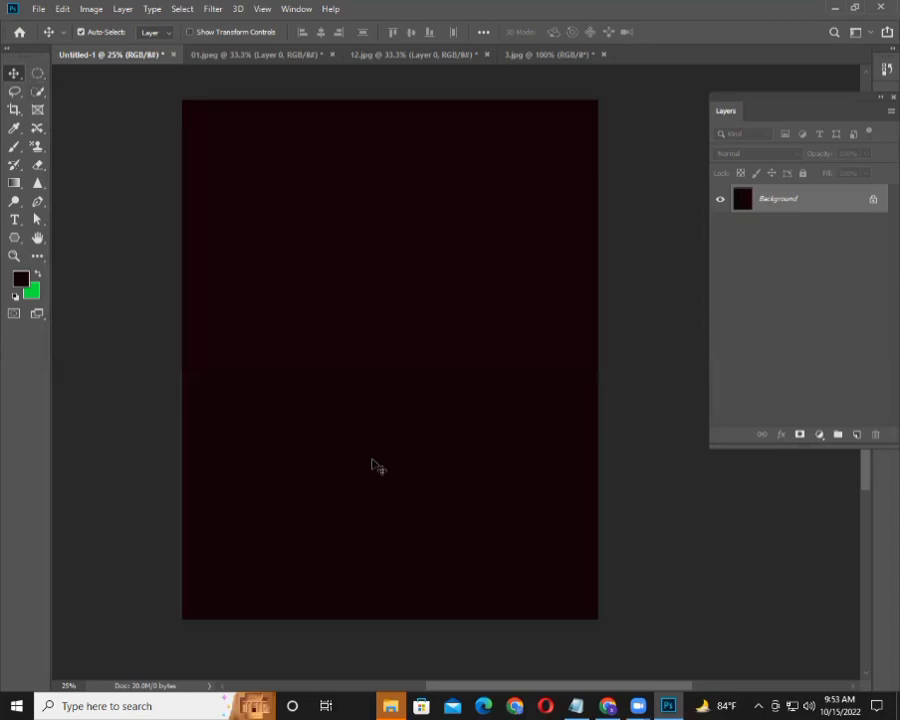
- Fill the Untitled-1 canvas with the bright green background colour
{"action": "key", "text": "ctrl"}
{"action": "key", "text": "ctrl+BackSpace"}
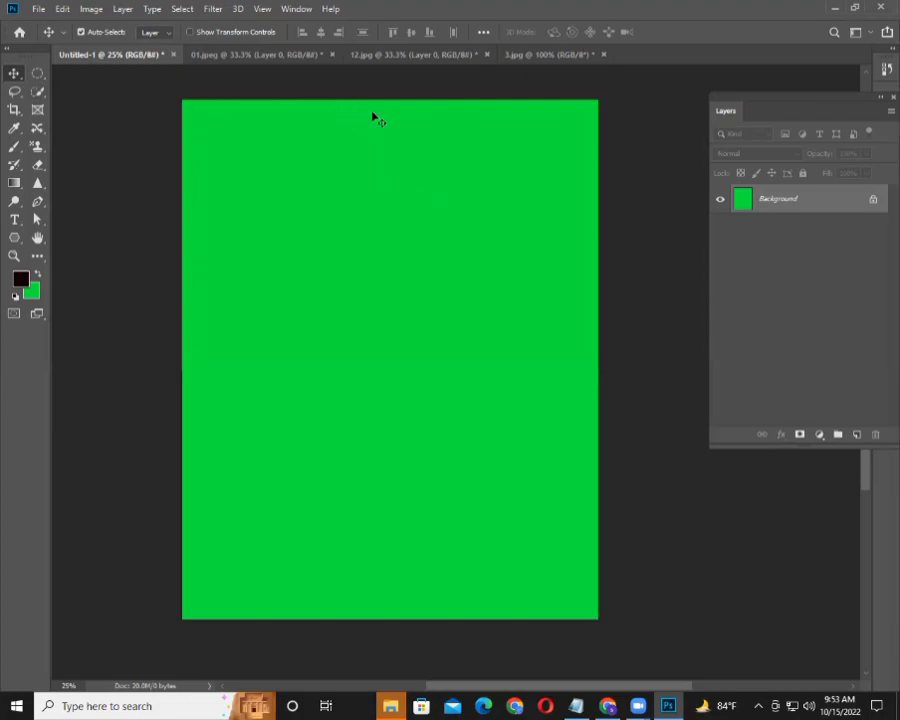
{"action": "left_click", "coordinate": [532, 55]}
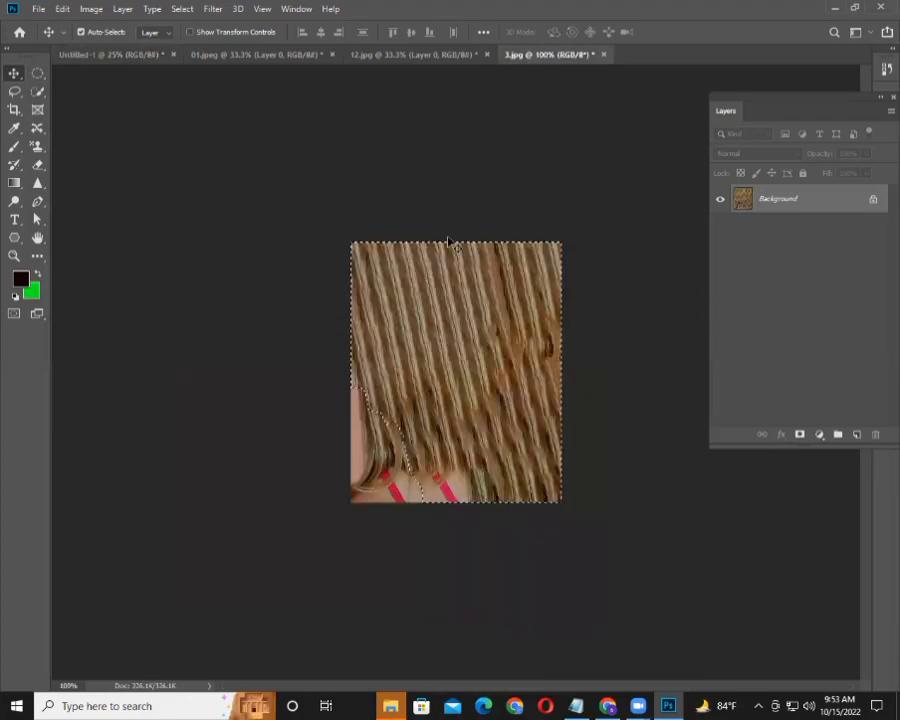
{"action": "left_click", "coordinate": [385, 55]}
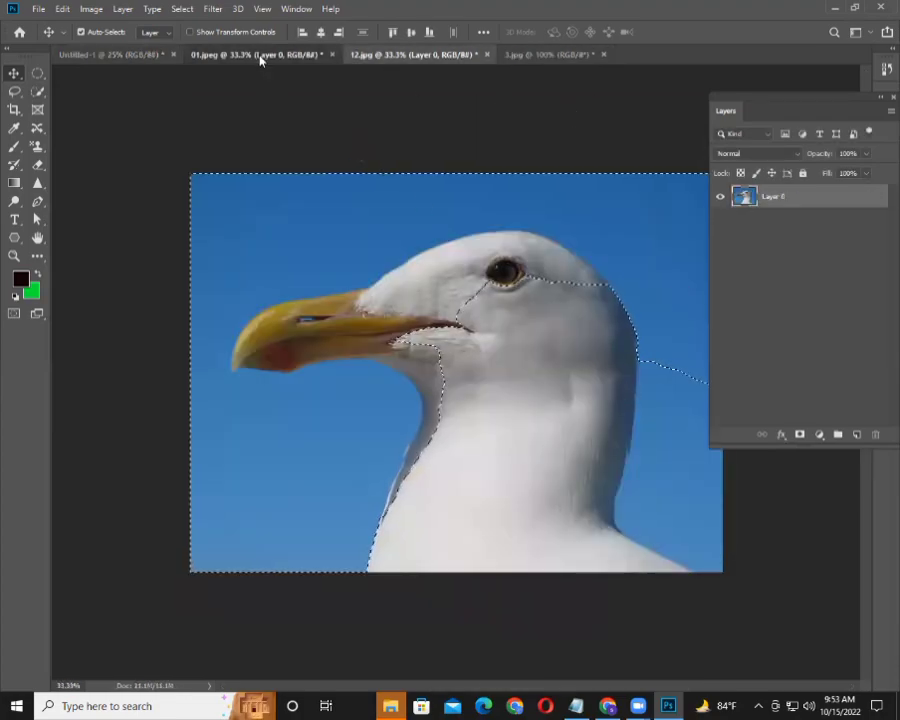
- Select the batsman in the 01.jpeg cricket photo with Quick Selection
{"action": "left_click", "coordinate": [259, 55]}
{"action": "left_click", "coordinate": [36, 95]}
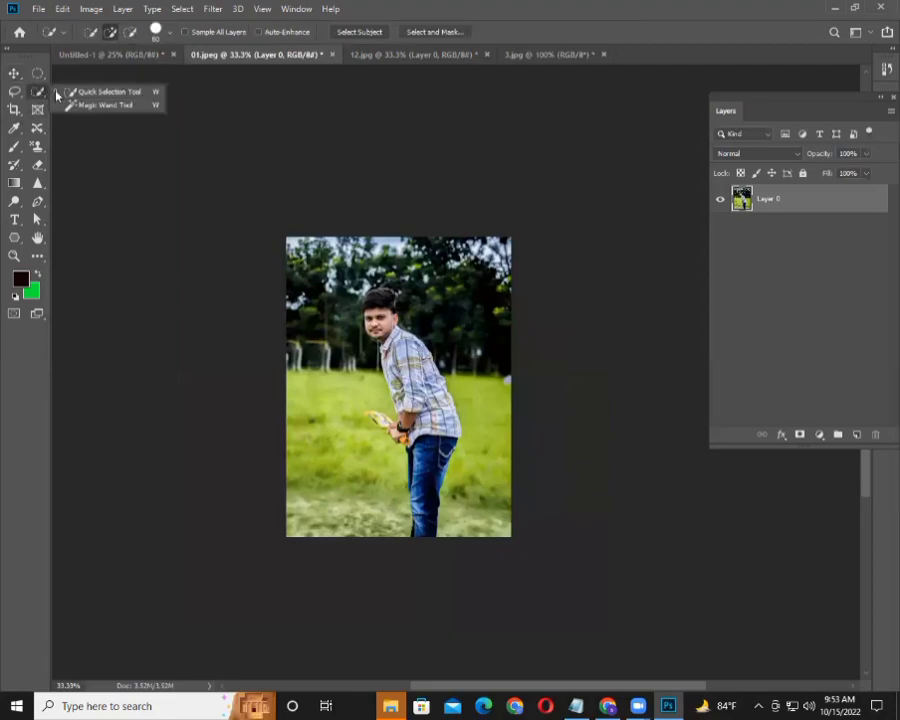
{"action": "left_click", "coordinate": [100, 92]}
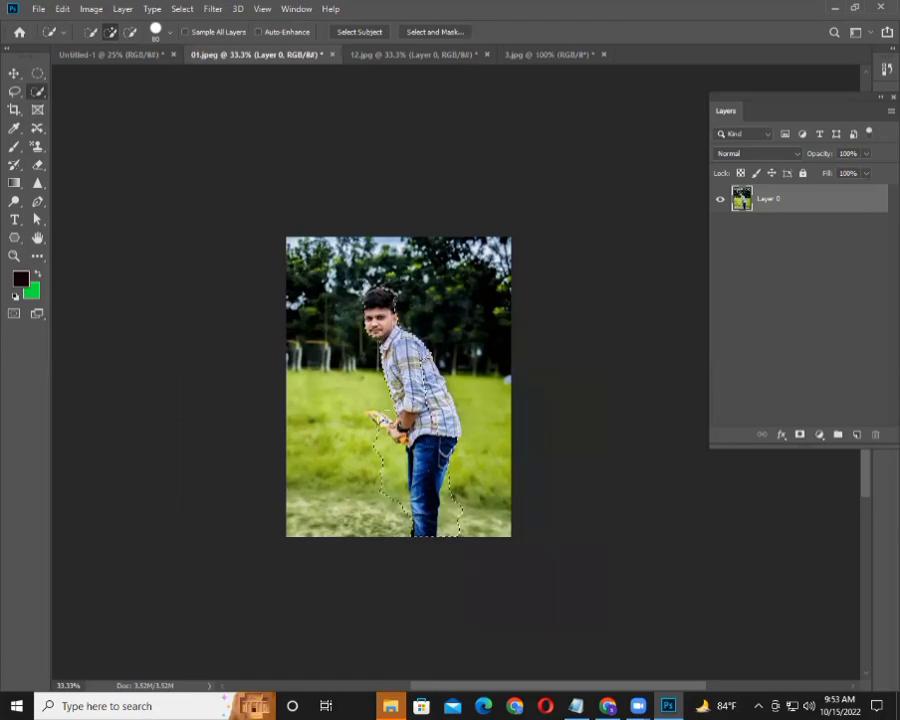
{"action": "left_click_drag", "start_coordinate": [410, 495], "coordinate": [323, 381]}
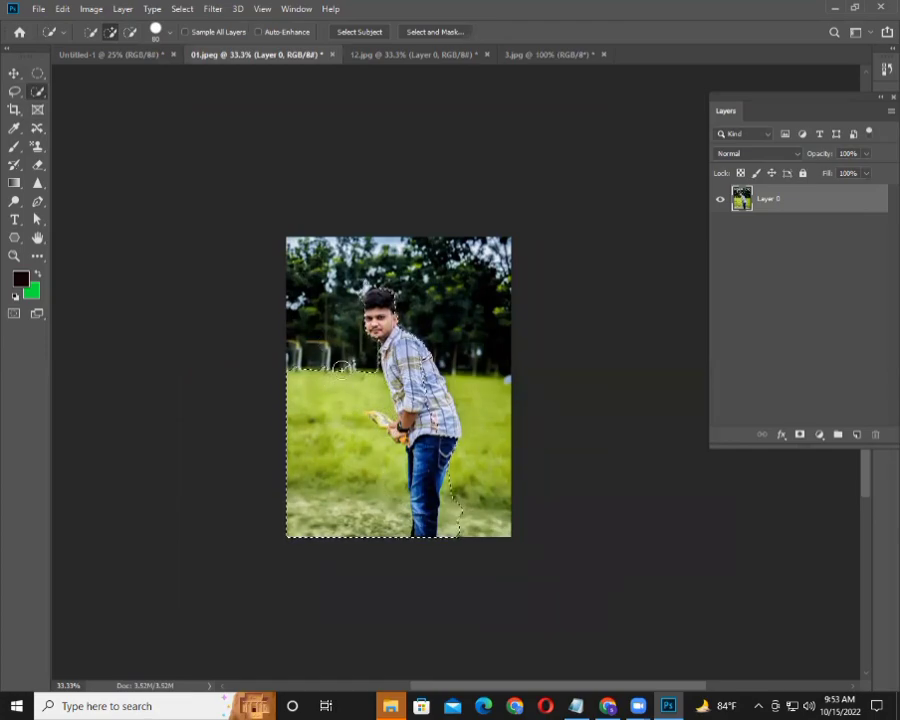
{"action": "left_click_drag", "start_coordinate": [320, 378], "coordinate": [357, 538]}
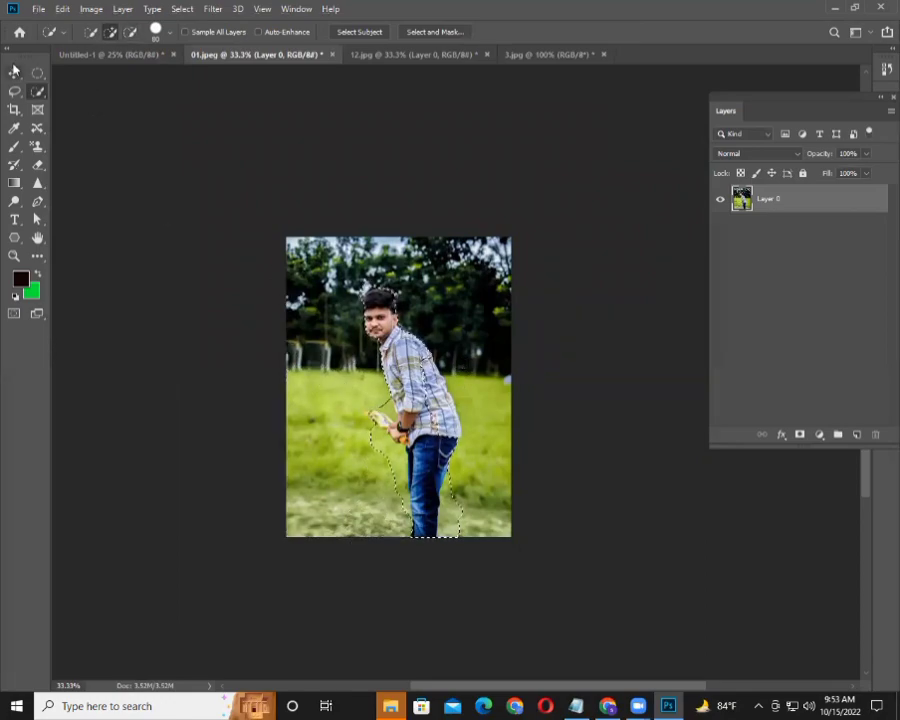
- Drag the batsman onto green Untitled-1, enlarge and centre him, then delete that layer
{"action": "left_click", "coordinate": [14, 73]}
{"action": "mouse_move", "coordinate": [382, 373]}
{"action": "left_mouse_down"}
{"action": "mouse_move", "coordinate": [262, 223]}
{"action": "mouse_move", "coordinate": [396, 345]}
{"action": "mouse_move", "coordinate": [398, 359]}
{"action": "left_mouse_up"}
{"action": "key", "text": "ctrl+t"}
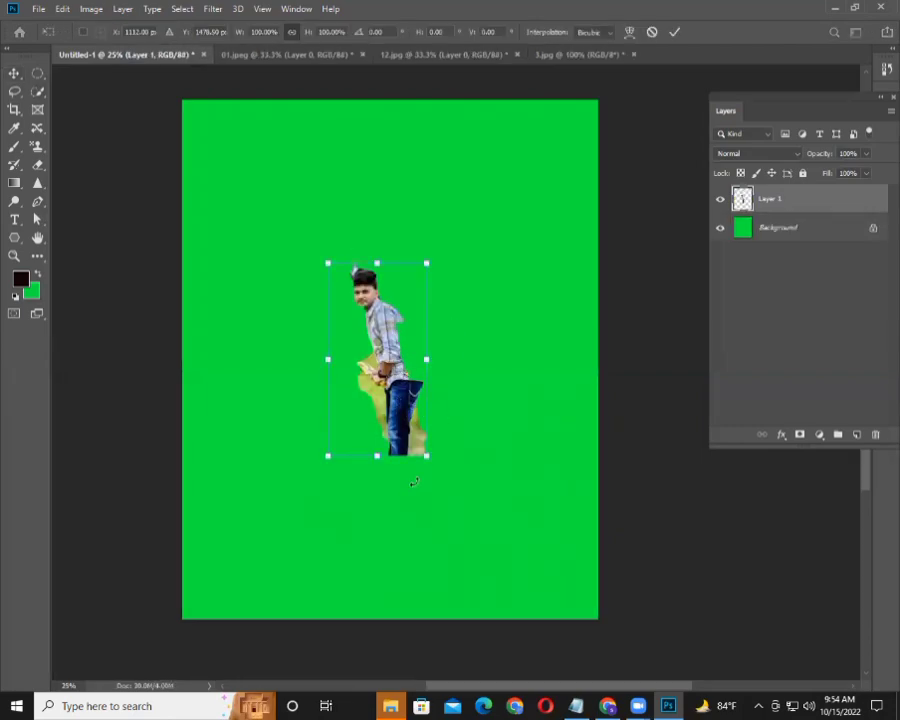
{"action": "mouse_move", "coordinate": [427, 457]}
{"action": "left_mouse_down"}
{"action": "mouse_move", "coordinate": [508, 613]}
{"action": "mouse_move", "coordinate": [385, 378]}
{"action": "mouse_move", "coordinate": [379, 385]}
{"action": "left_mouse_up"}
{"action": "key", "text": "Return"}
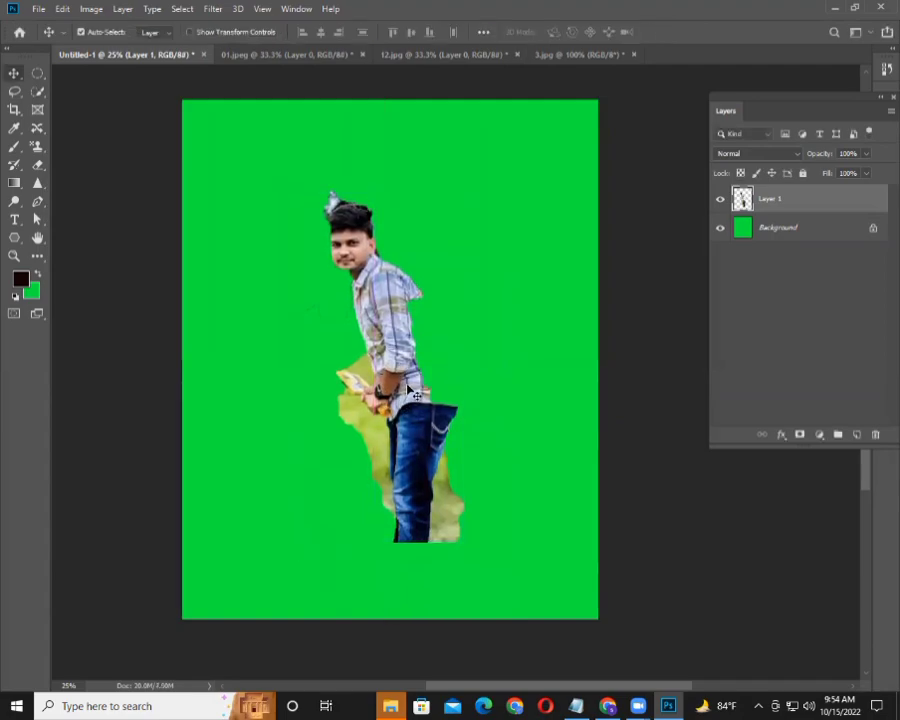
{"action": "key", "text": "Delete"}
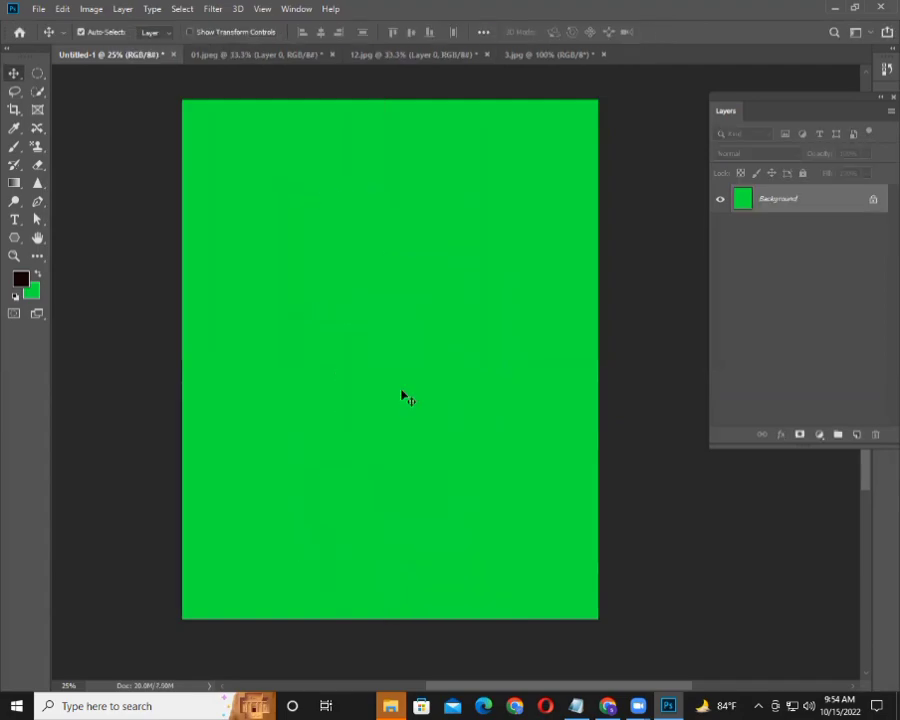
- Bring up the 12.jpg seagull photo and undo a trial deletion of its background
{"action": "left_click", "coordinate": [449, 54]}
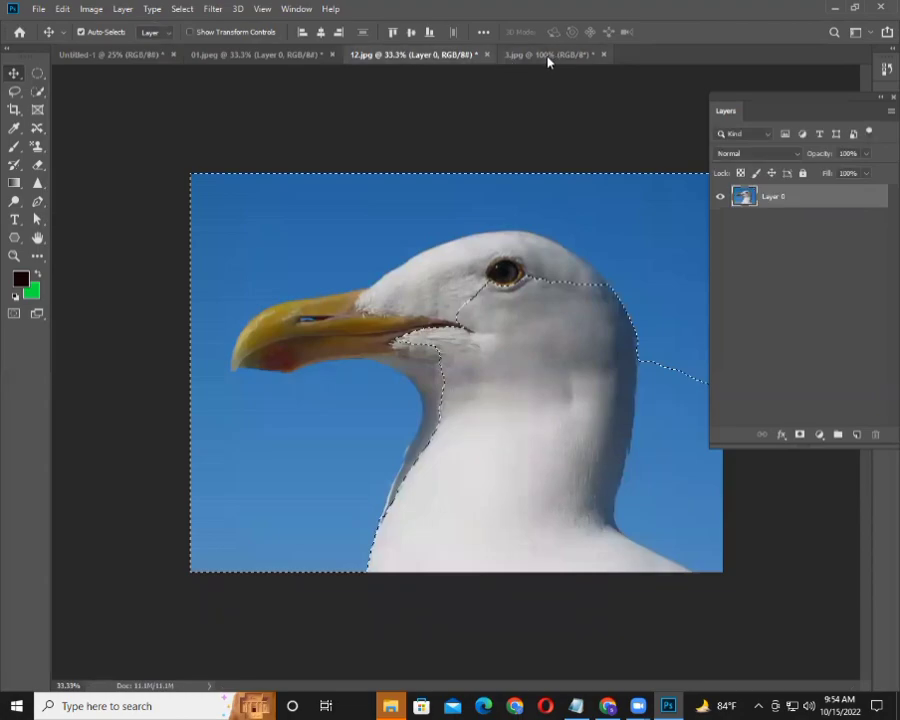
{"action": "left_click", "coordinate": [548, 54]}
{"action": "left_click", "coordinate": [440, 54]}
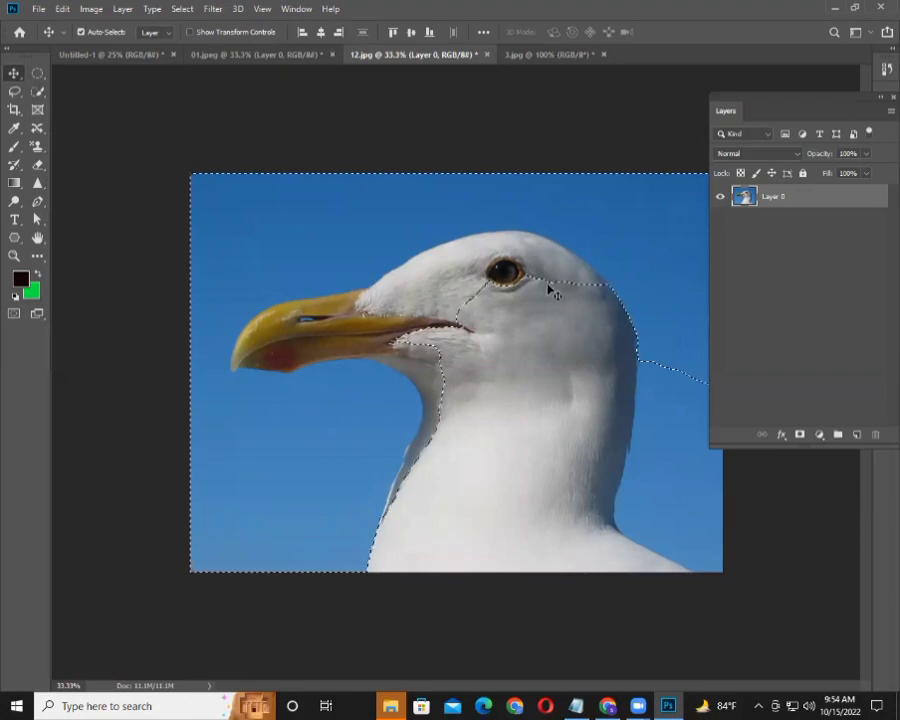
{"action": "key", "text": "Delete"}
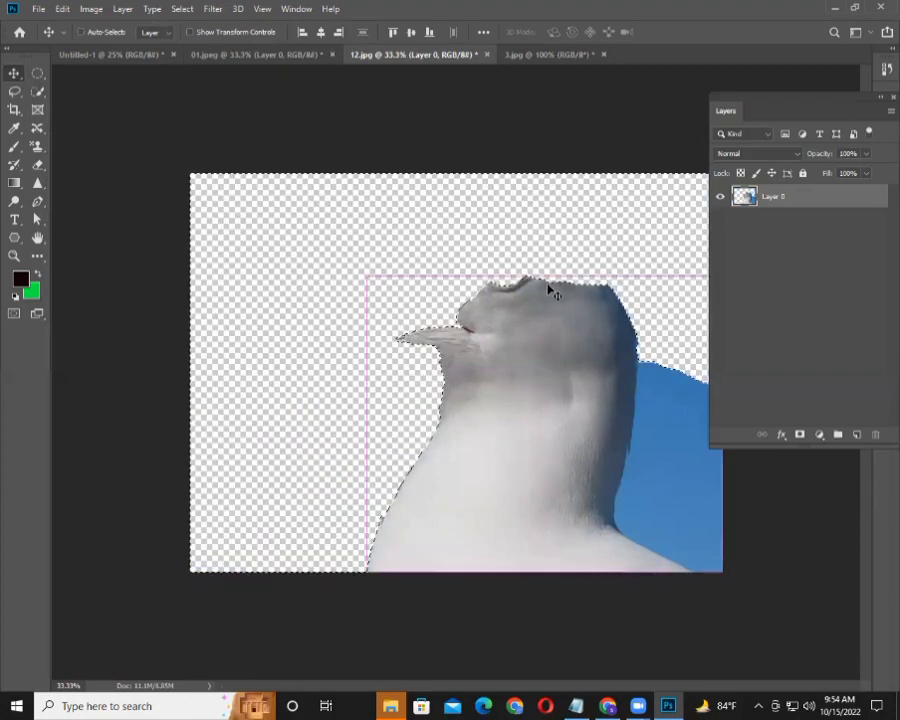
{"action": "key", "text": "ctrl+z"}
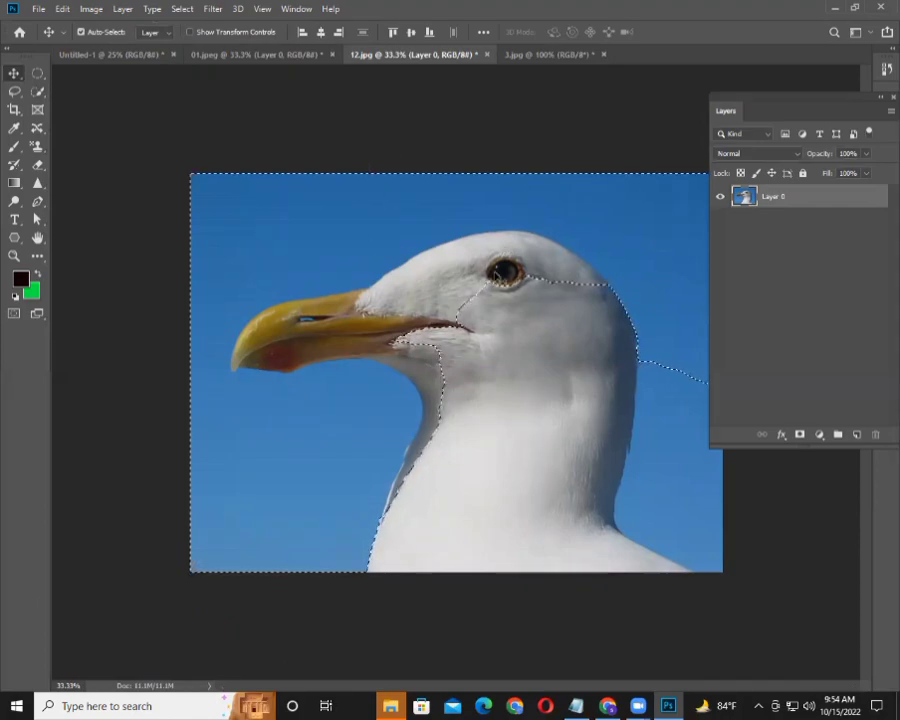
- Subtract from the Quick Selection along the gull's head, beak and neck
{"action": "left_click_drag", "start_coordinate": [771, 118], "coordinate": [849, 153]}
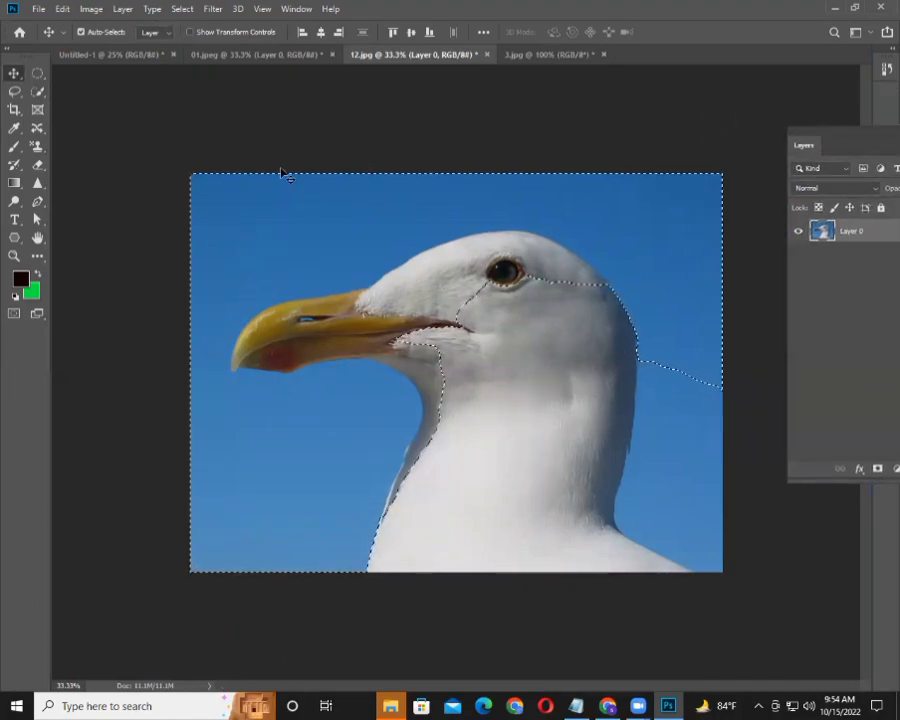
{"action": "left_click", "coordinate": [44, 92]}
{"action": "left_click", "coordinate": [100, 92]}
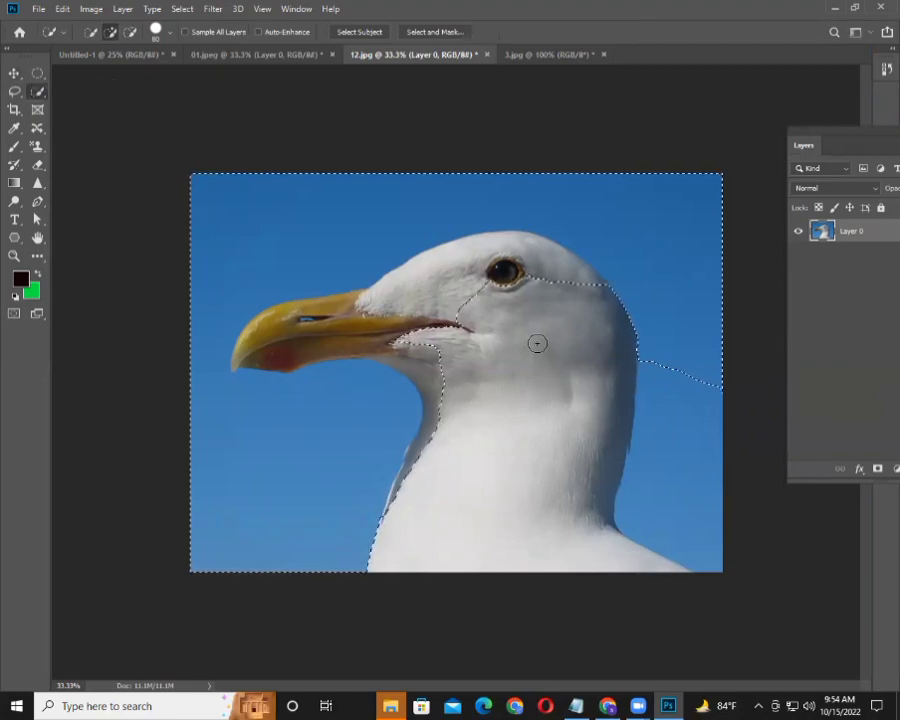
{"action": "key", "text": "alt"}
{"action": "mouse_move", "coordinate": [428, 298]}
{"action": "left_mouse_down"}
{"action": "mouse_move", "coordinate": [400, 275]}
{"action": "mouse_move", "coordinate": [256, 333]}
{"action": "mouse_move", "coordinate": [245, 368]}
{"action": "left_mouse_up"}
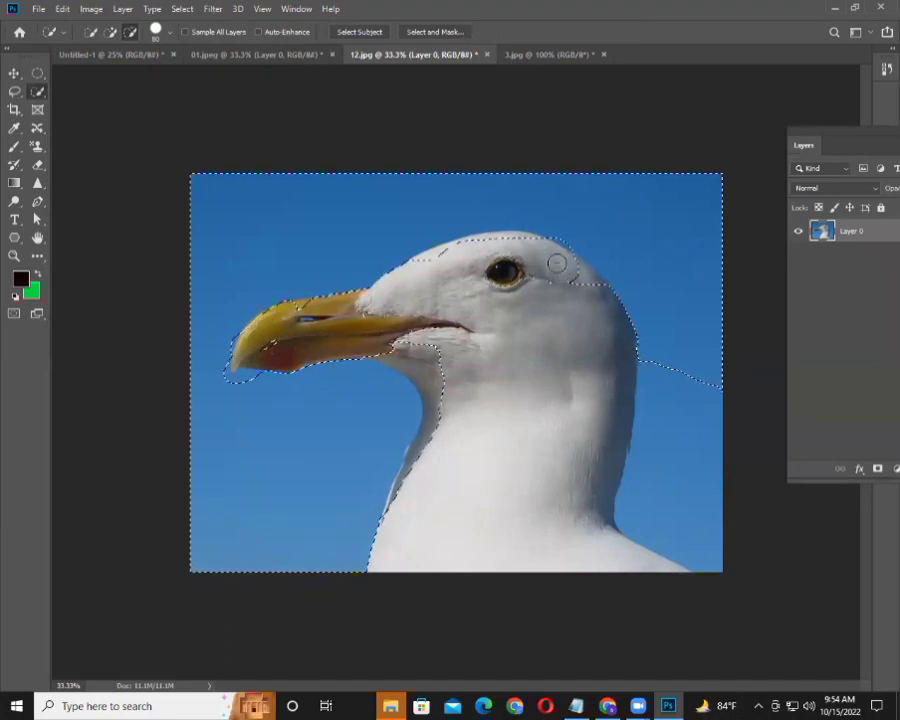
{"action": "left_click_drag", "start_coordinate": [447, 262], "coordinate": [578, 298]}
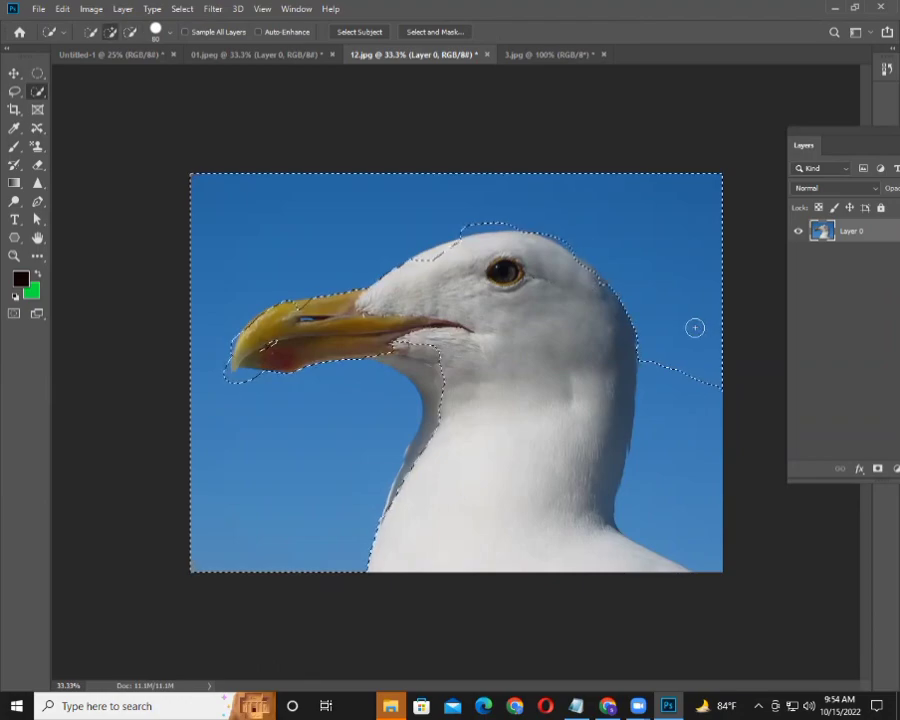
{"action": "left_click_drag", "start_coordinate": [695, 490], "coordinate": [692, 513]}
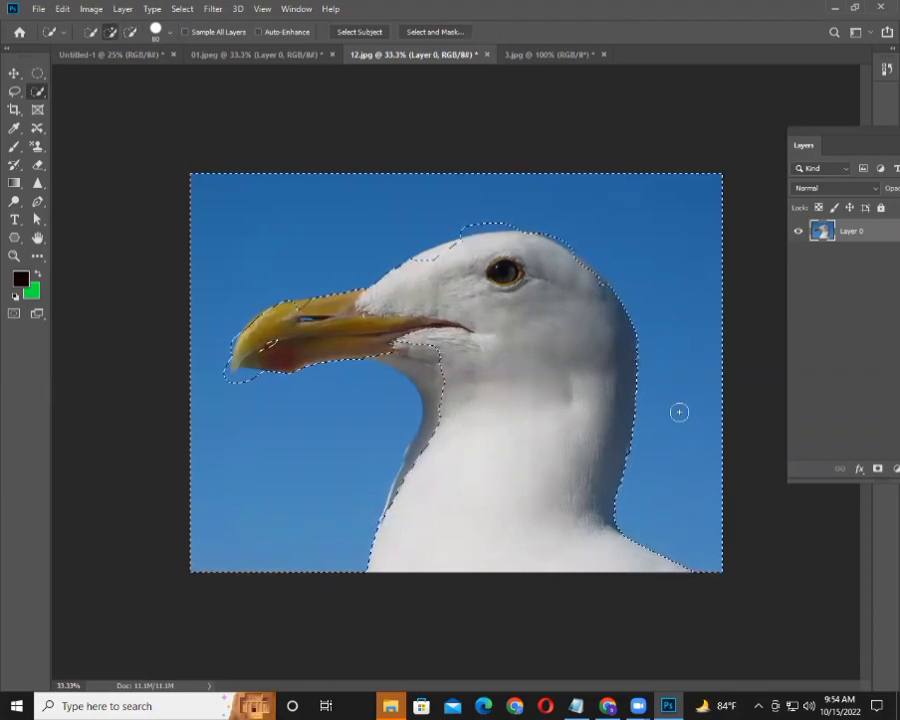
- Fill the selected sky with the black foreground colour
{"action": "key", "text": "shift+BackSpace"}
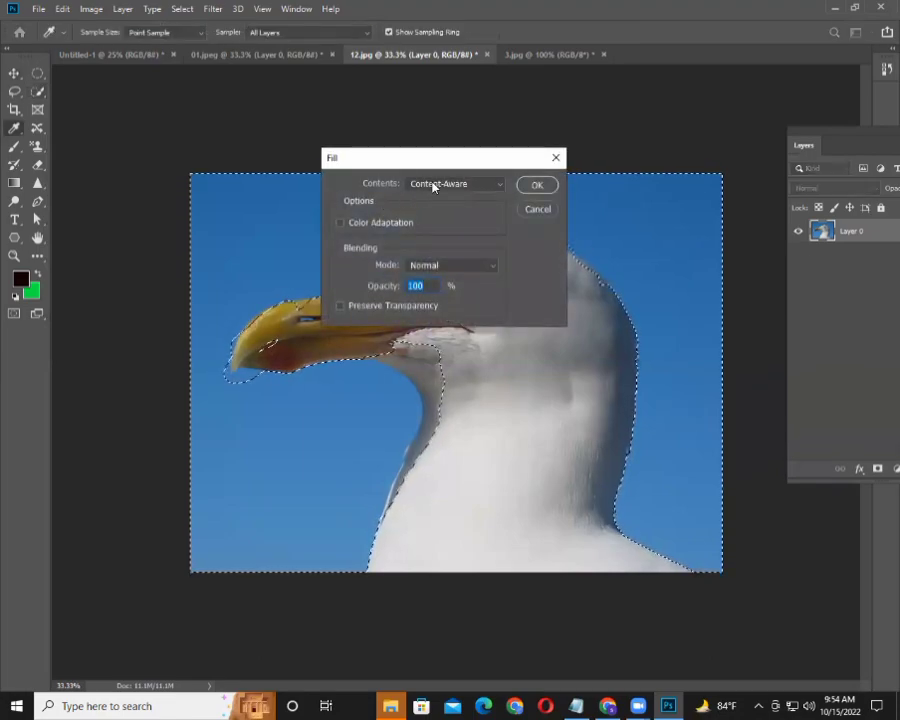
{"action": "left_click", "coordinate": [502, 187]}
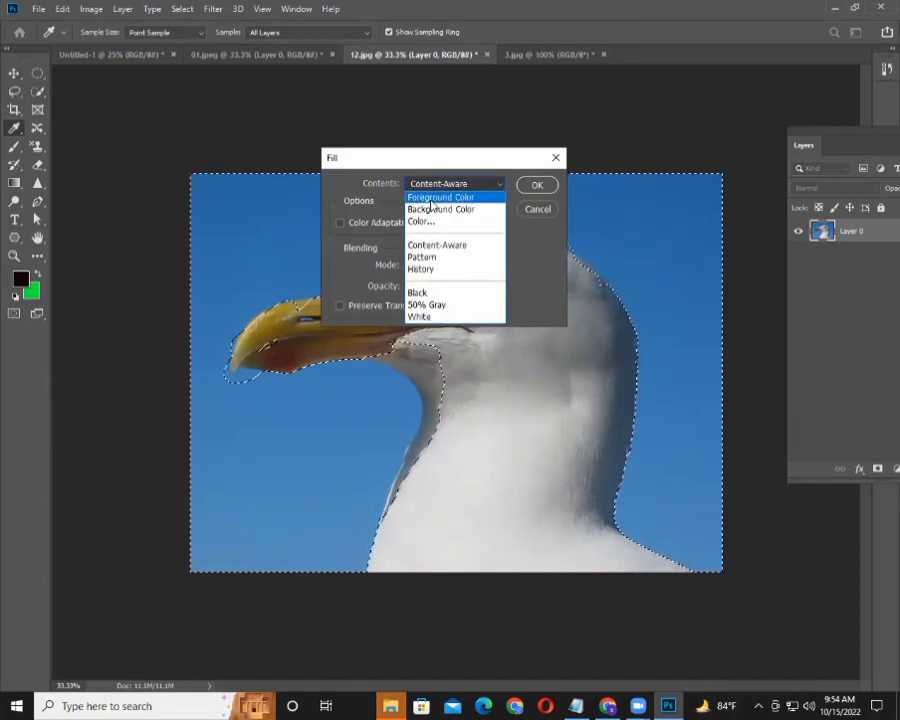
{"action": "left_click", "coordinate": [440, 197]}
{"action": "left_click", "coordinate": [534, 185]}
{"action": "key", "text": "w"}
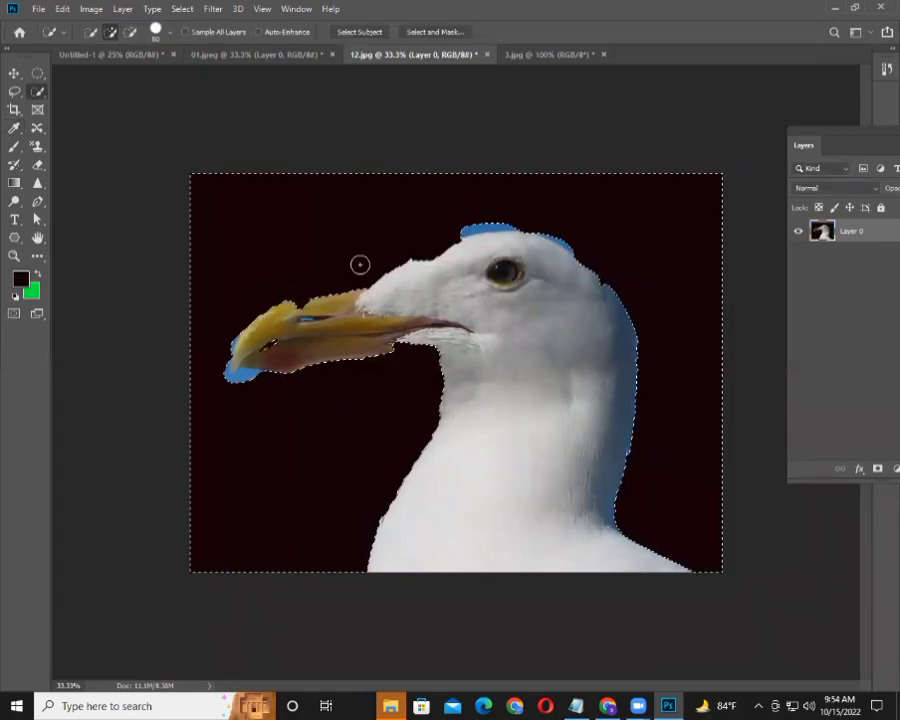
- Try deleting the background, then fill the selected sky with a custom blue colour
{"action": "key", "text": "Delete"}
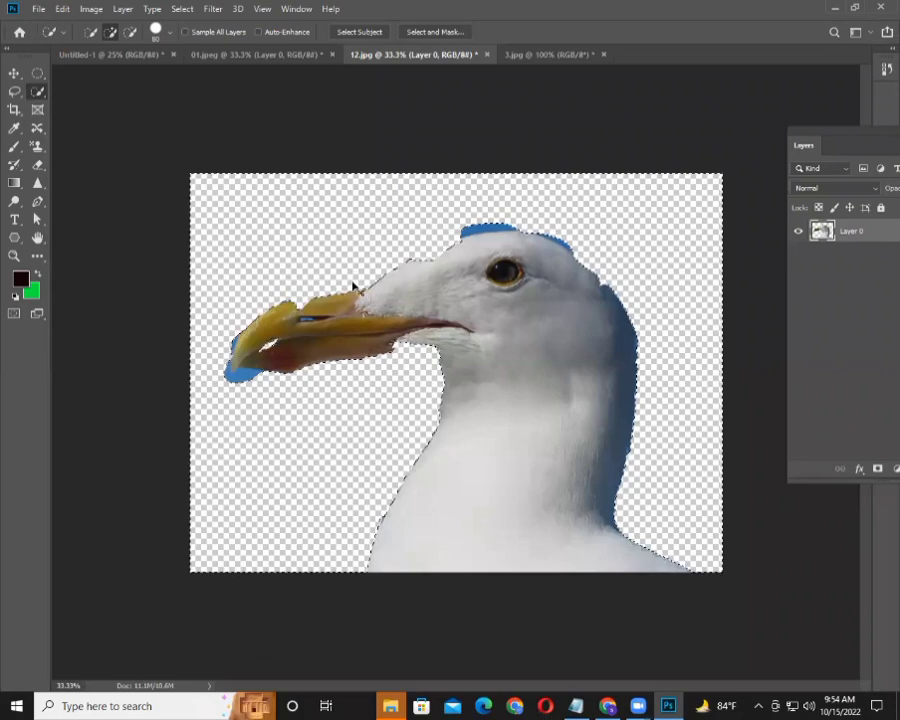
{"action": "key", "text": "ctrl+z"}
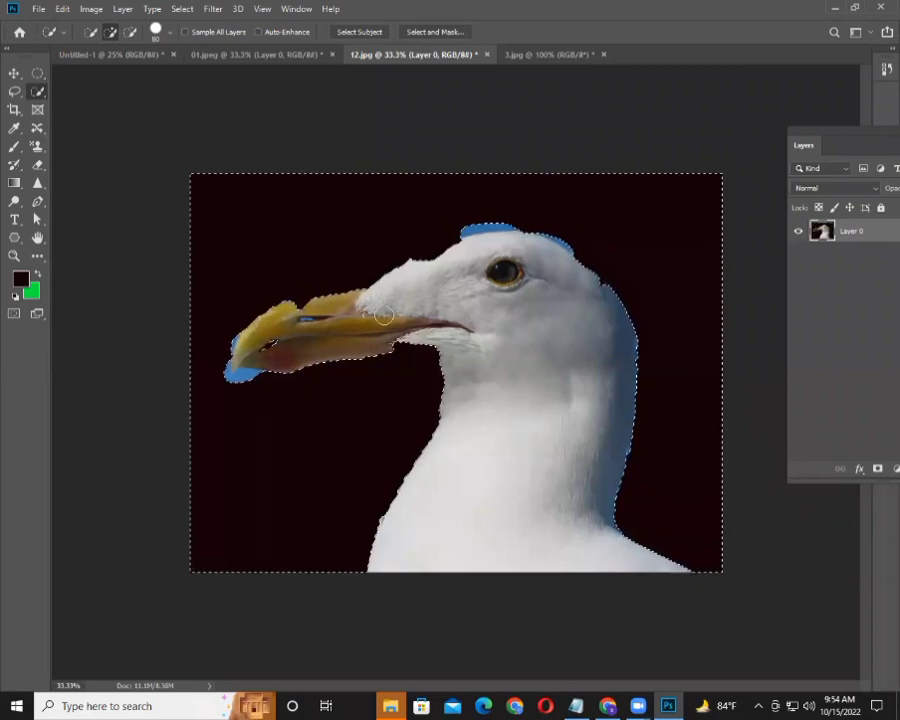
{"action": "key", "text": "shift+F5"}
{"action": "left_click", "coordinate": [490, 187]}
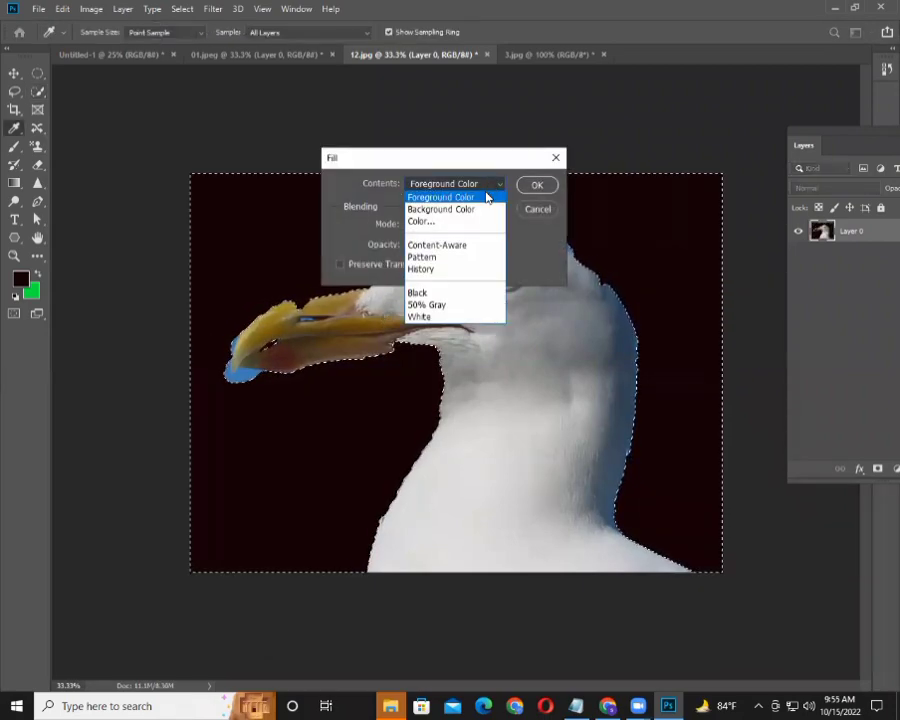
{"action": "left_click", "coordinate": [421, 221]}
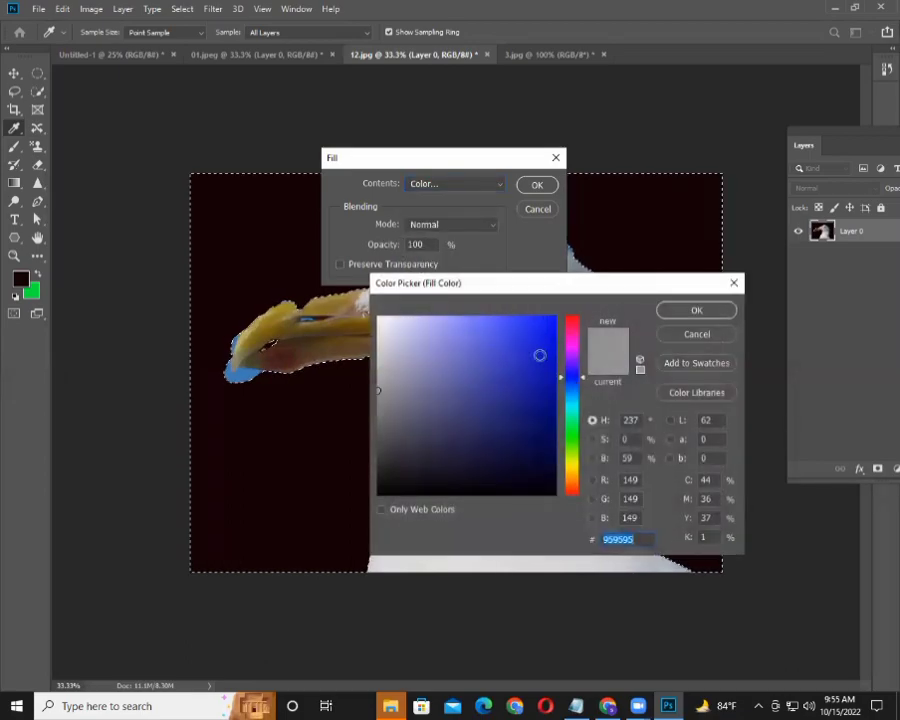
{"action": "left_click", "coordinate": [540, 356]}
{"action": "left_click", "coordinate": [697, 310]}
{"action": "left_click", "coordinate": [537, 185]}
{"action": "key", "text": "w"}
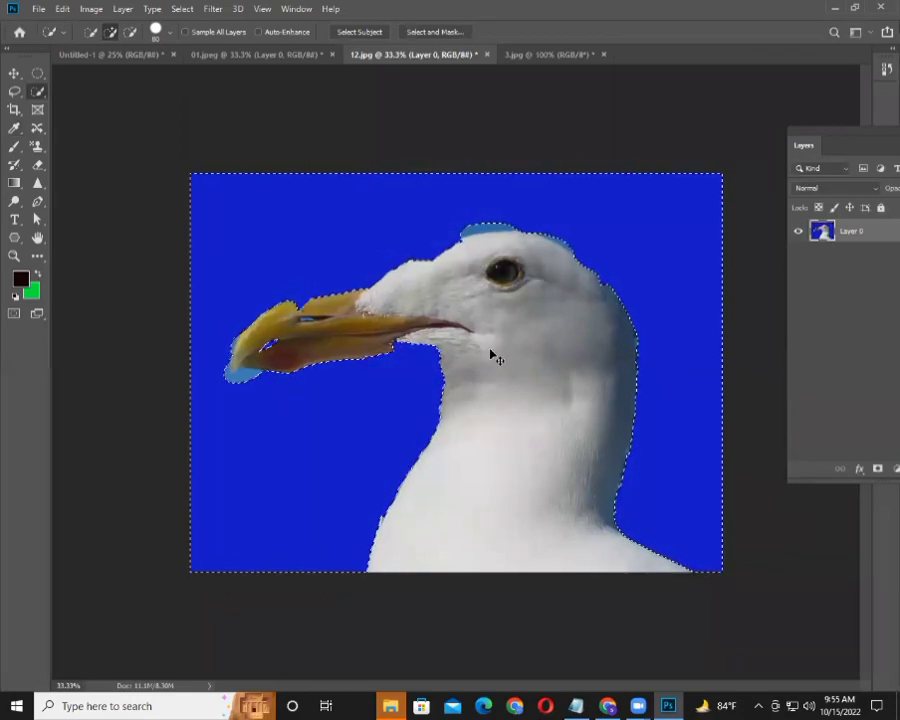
- Revert the sky to black, deselect, nudge the seagull up-right, and switch to Chrome
{"action": "key", "text": "alt+BackSpace"}
{"action": "key", "text": "ctrl+d"}
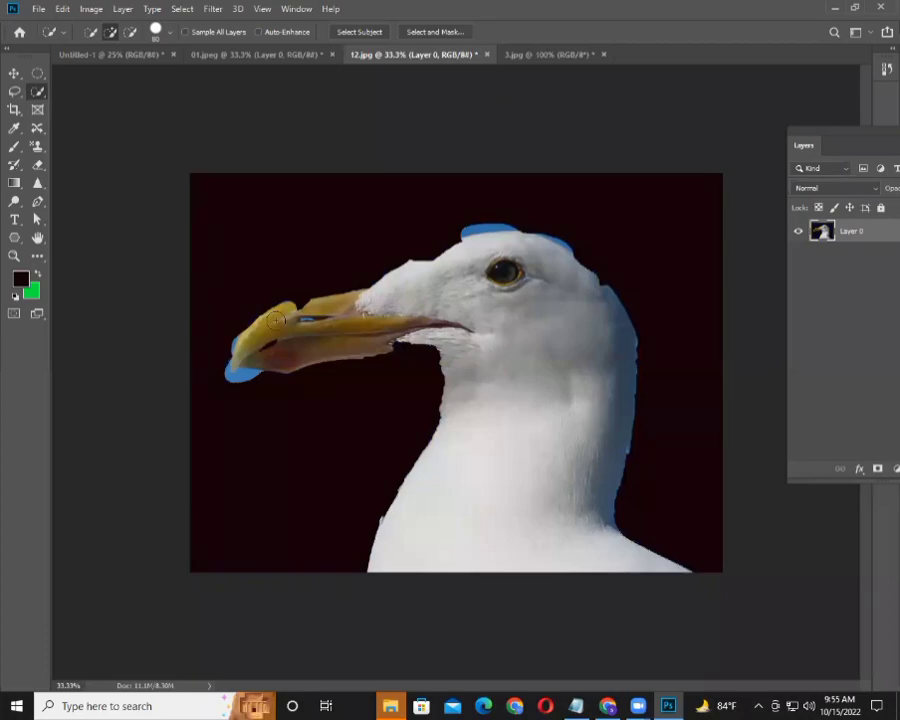
{"action": "left_click", "coordinate": [14, 73]}
{"action": "left_click_drag", "start_coordinate": [362, 271], "coordinate": [399, 249]}
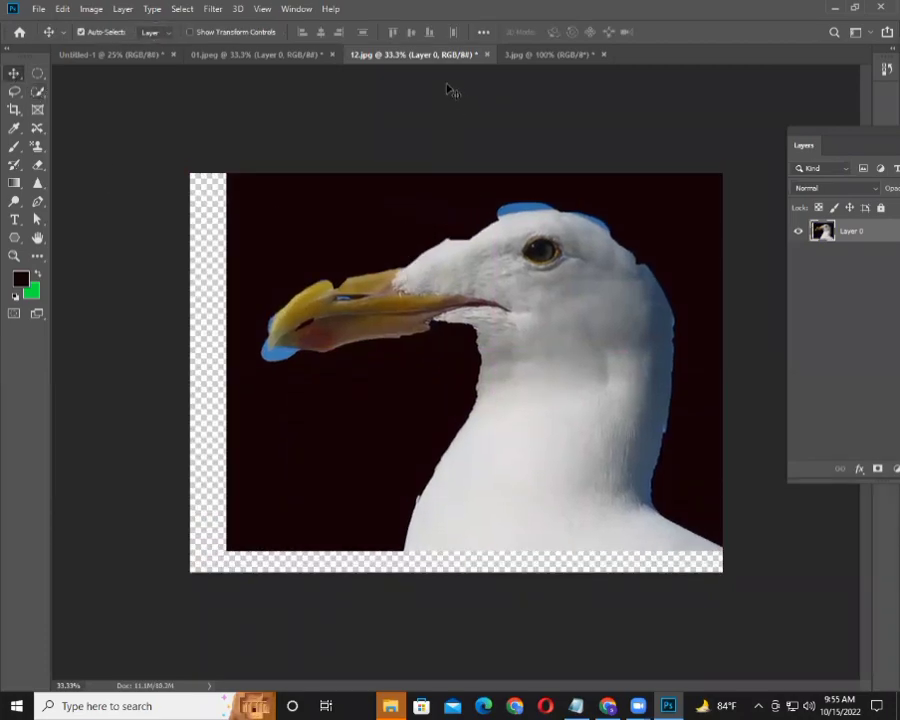
{"action": "left_click", "coordinate": [126, 55]}
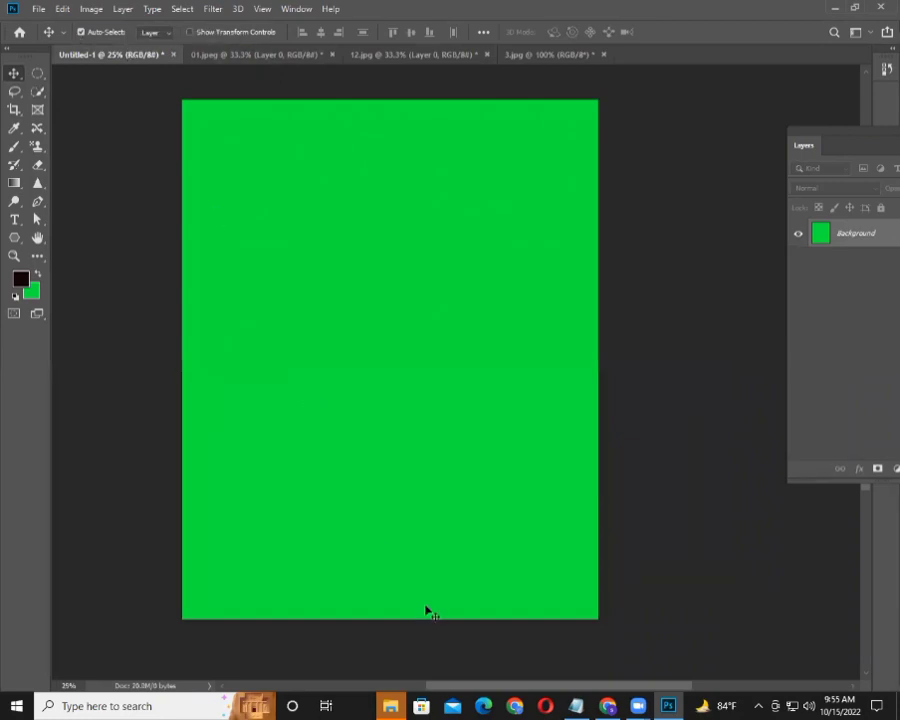
{"action": "left_click", "coordinate": [606, 700]}
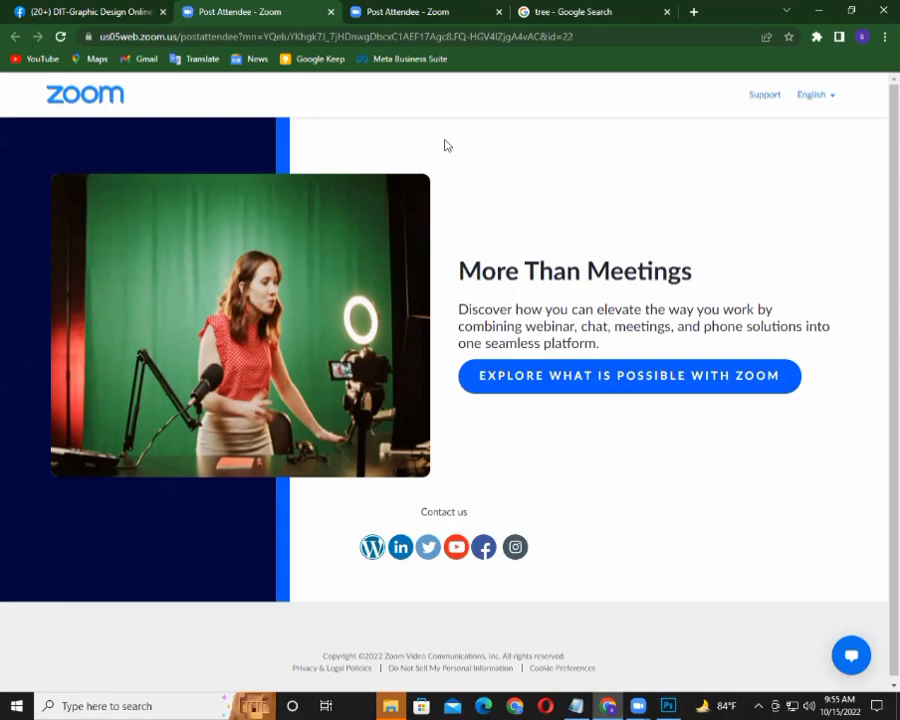
- Browse the Facebook, Zoom and tree image search tabs, then return to Photoshop
{"action": "left_click", "coordinate": [50, 5]}
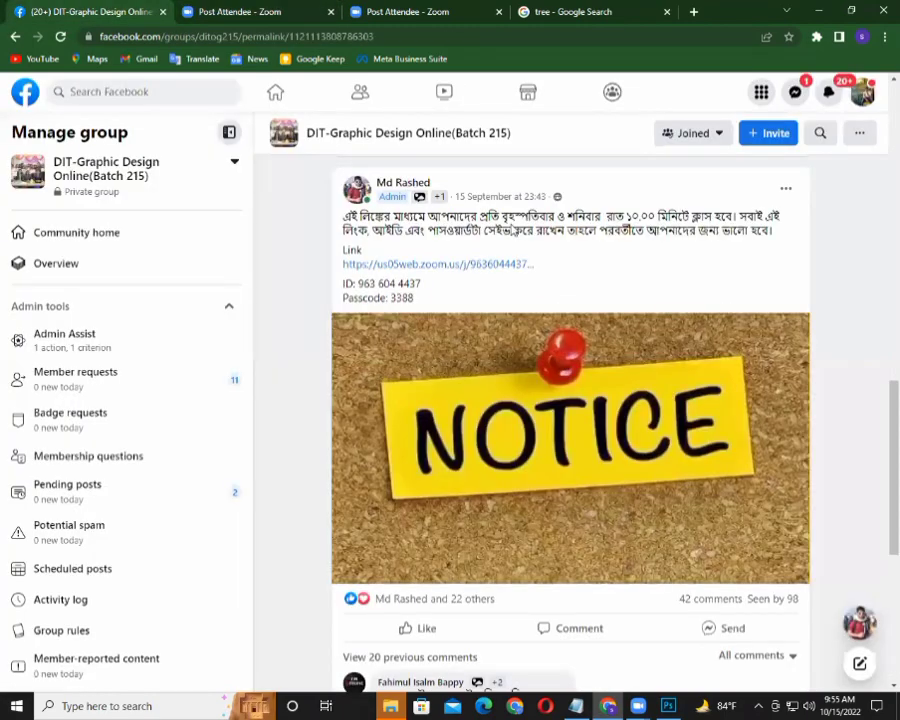
{"action": "left_click", "coordinate": [399, 11]}
{"action": "left_click", "coordinate": [250, 11]}
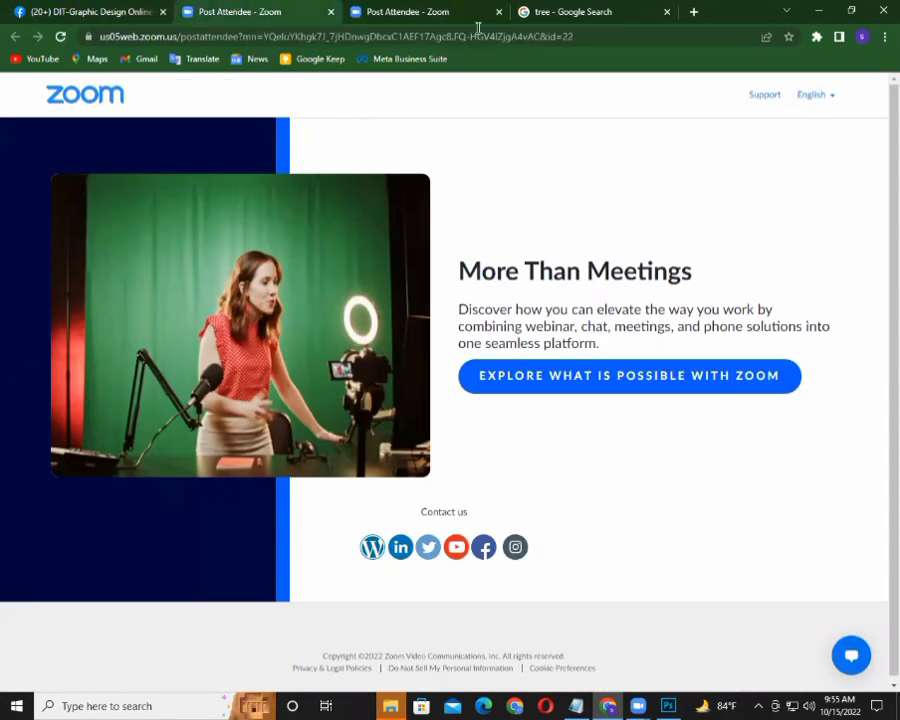
{"action": "left_click", "coordinate": [551, 14]}
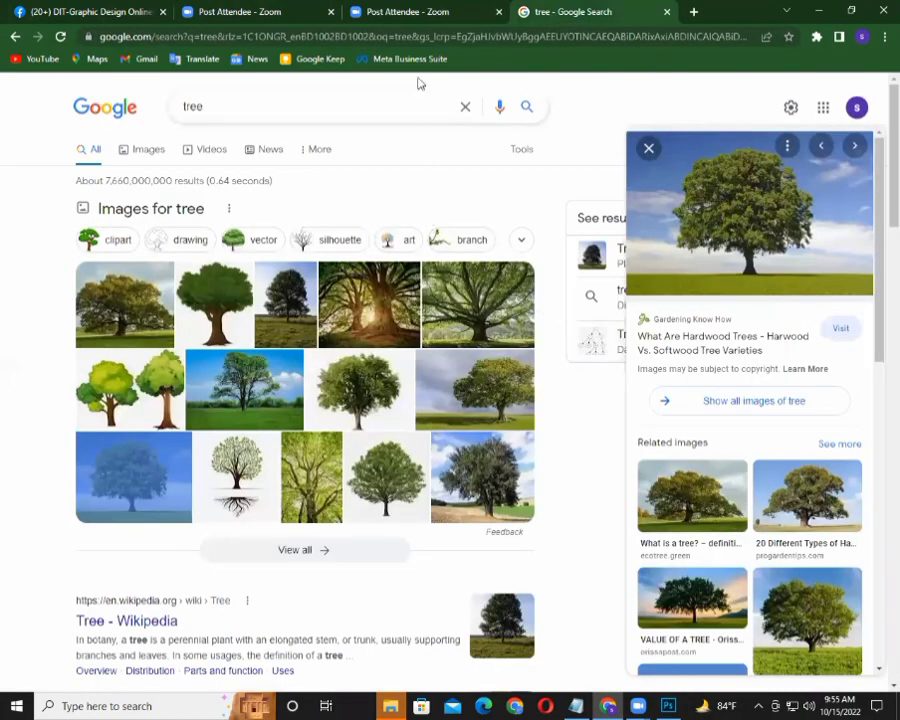
{"action": "left_click", "coordinate": [410, 11]}
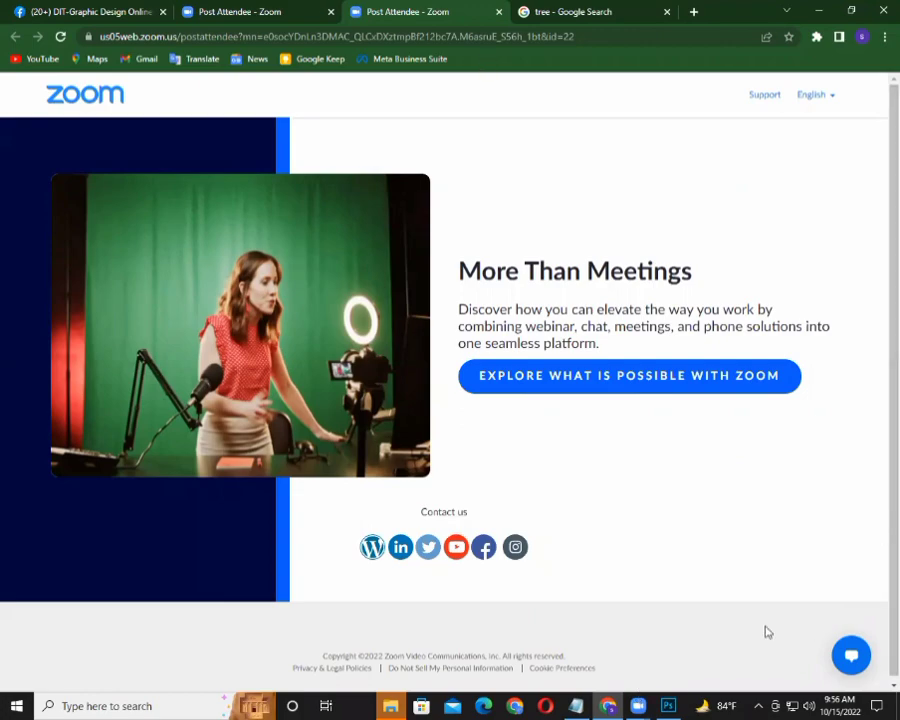
{"action": "left_click", "coordinate": [668, 706]}
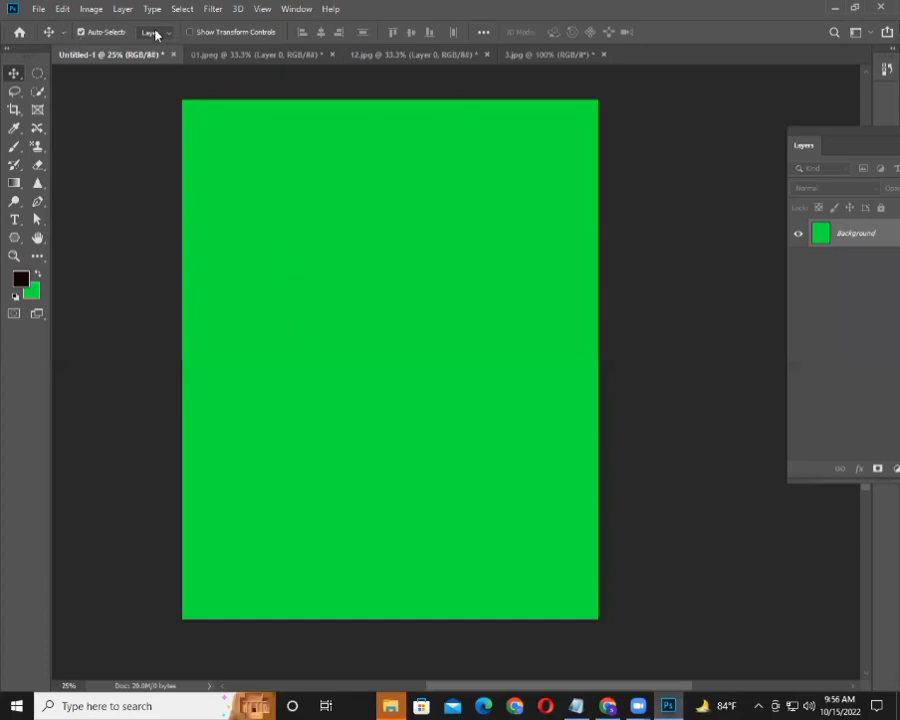